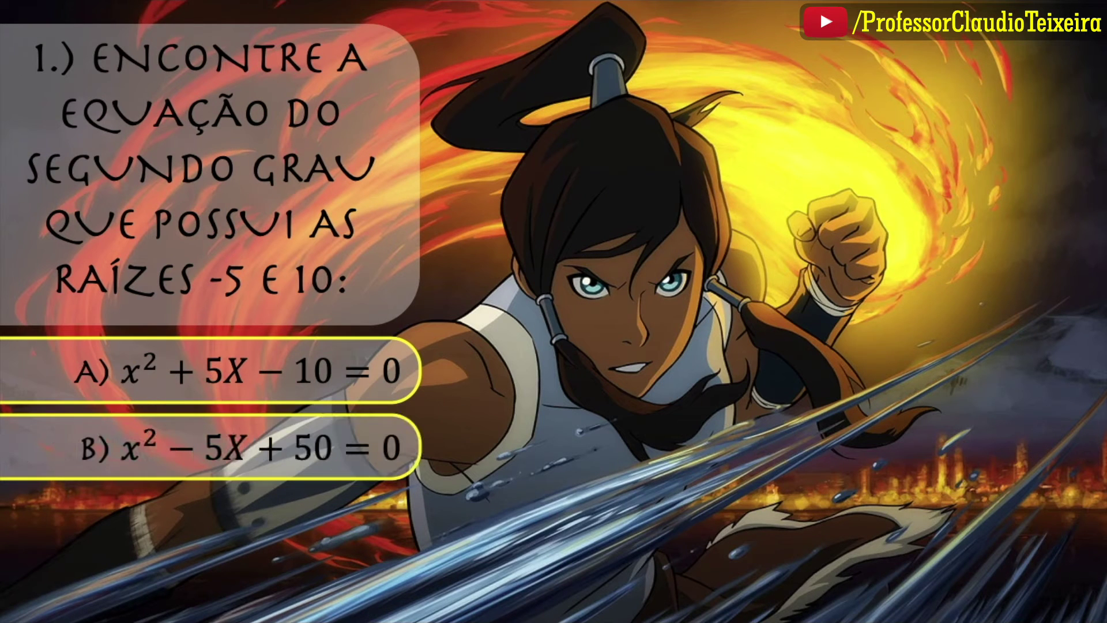
Step: Try the finished quiz: pick answer A, return to the question slide, and try another answer
click(282, 357)
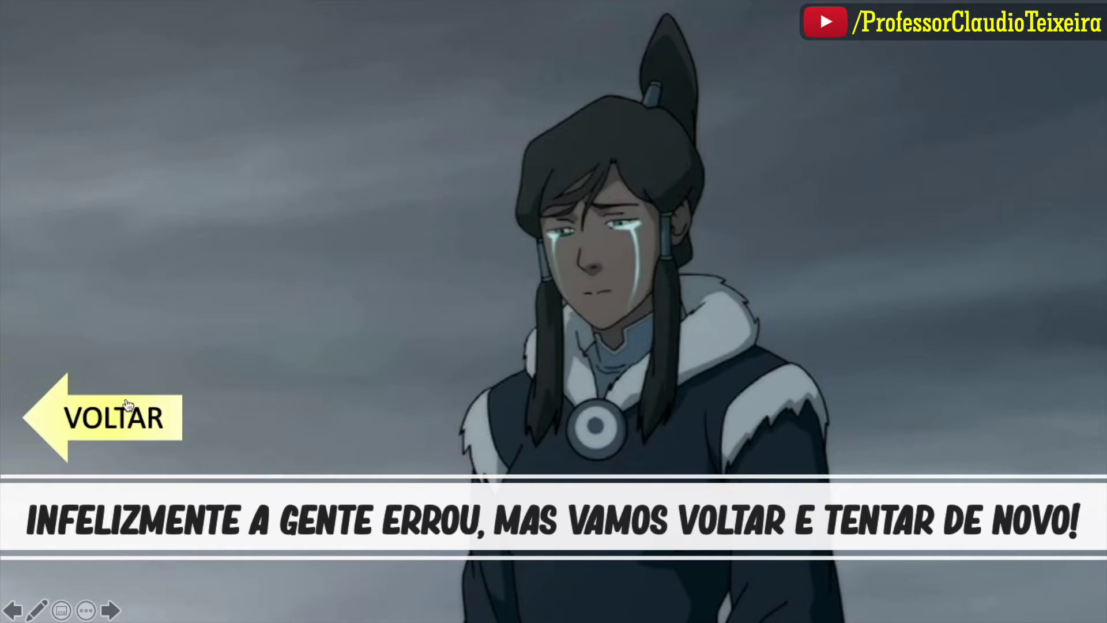
click(127, 403)
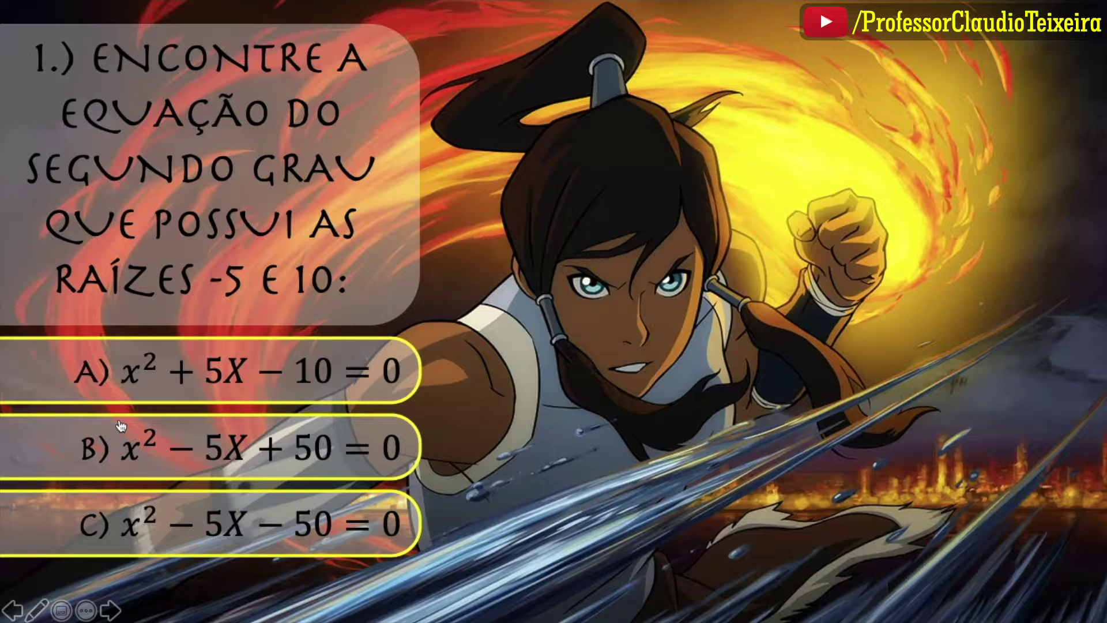
click(111, 522)
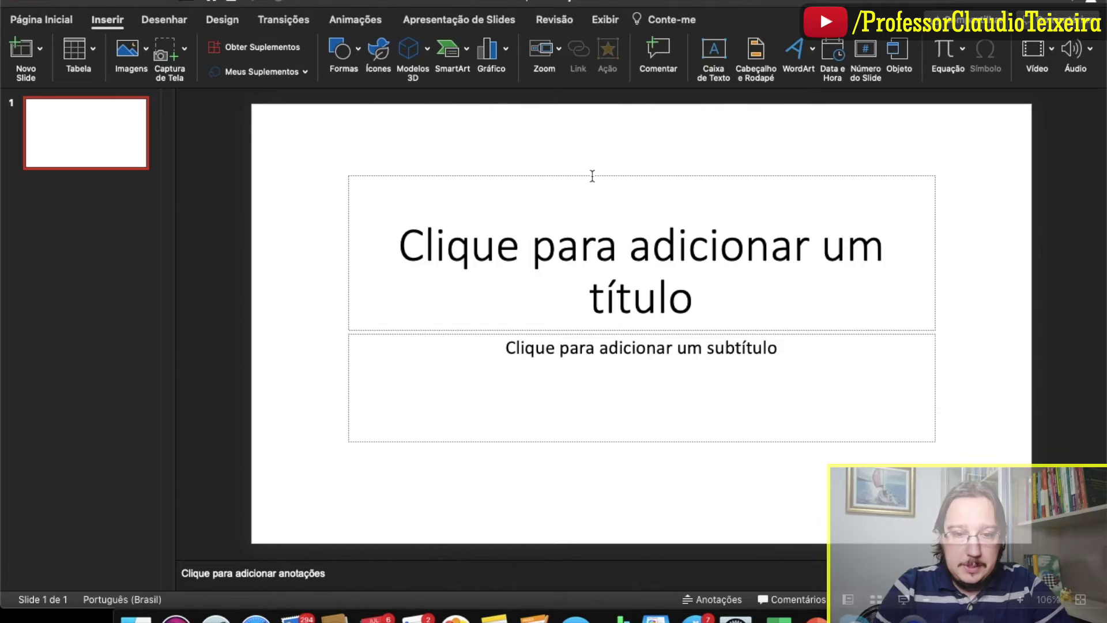
Step: Delete the title and subtitle placeholders so slide 1 is blank
click(592, 175)
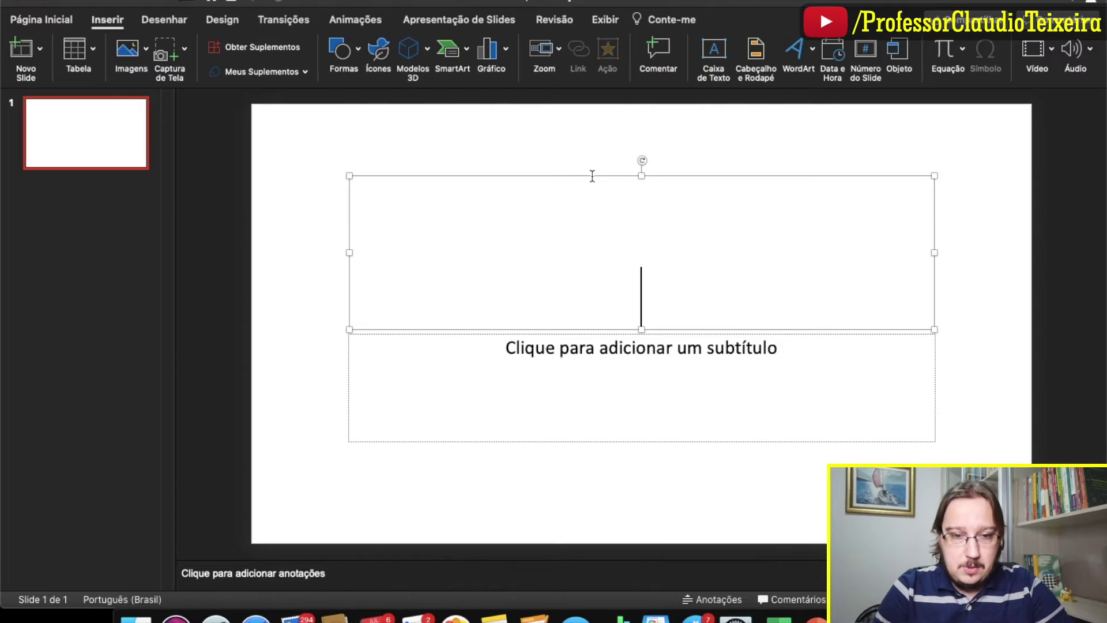
click(582, 175)
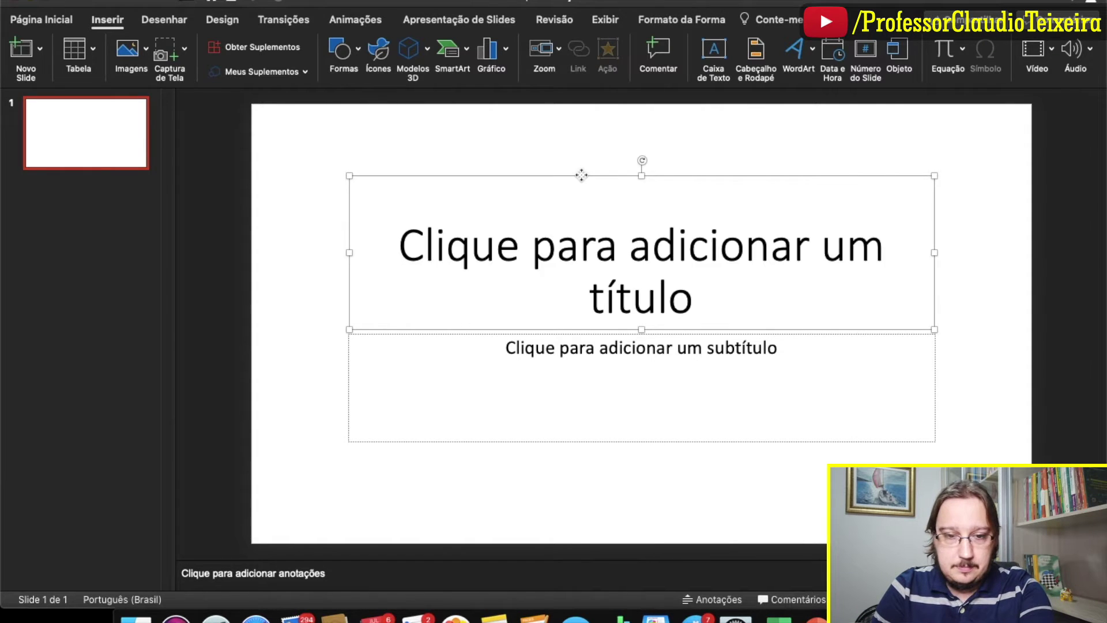
key(Delete)
click(463, 334)
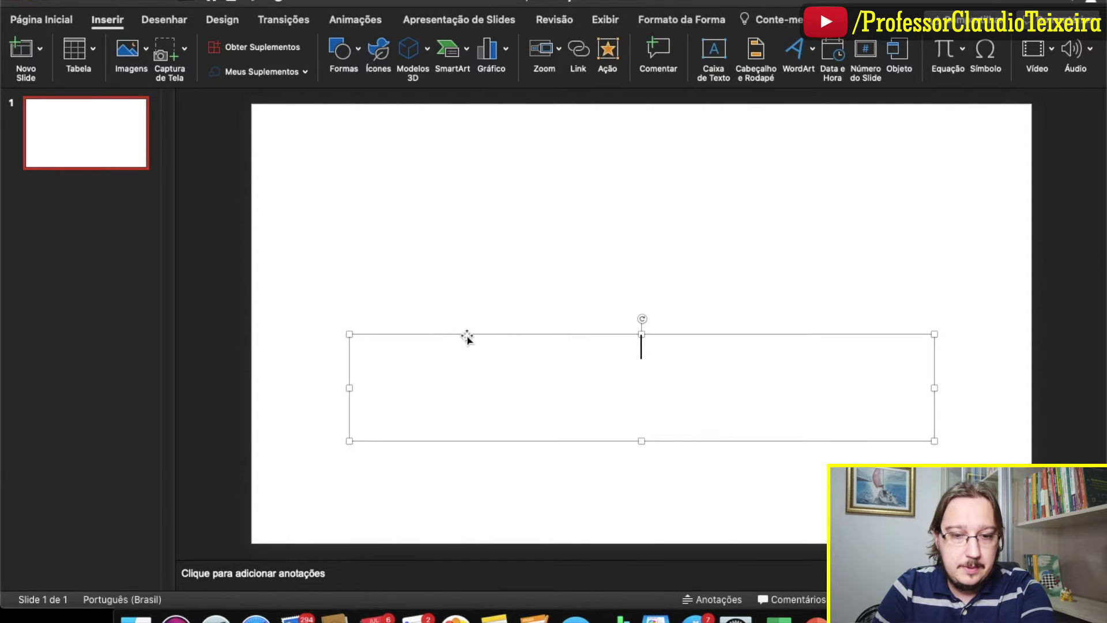
click(467, 335)
key(Delete)
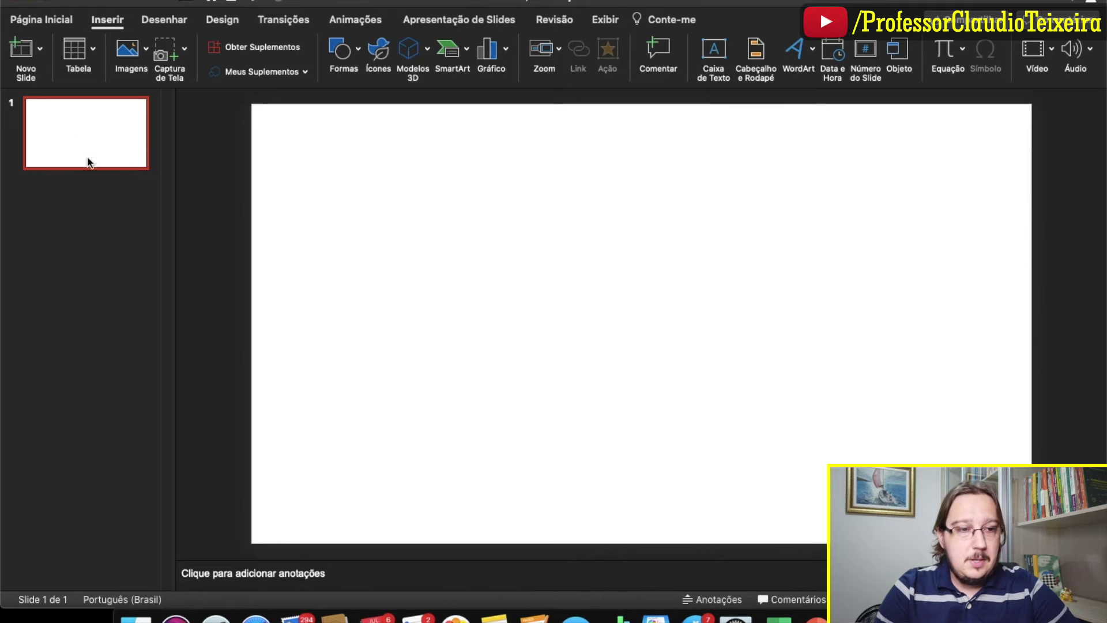
click(293, 23)
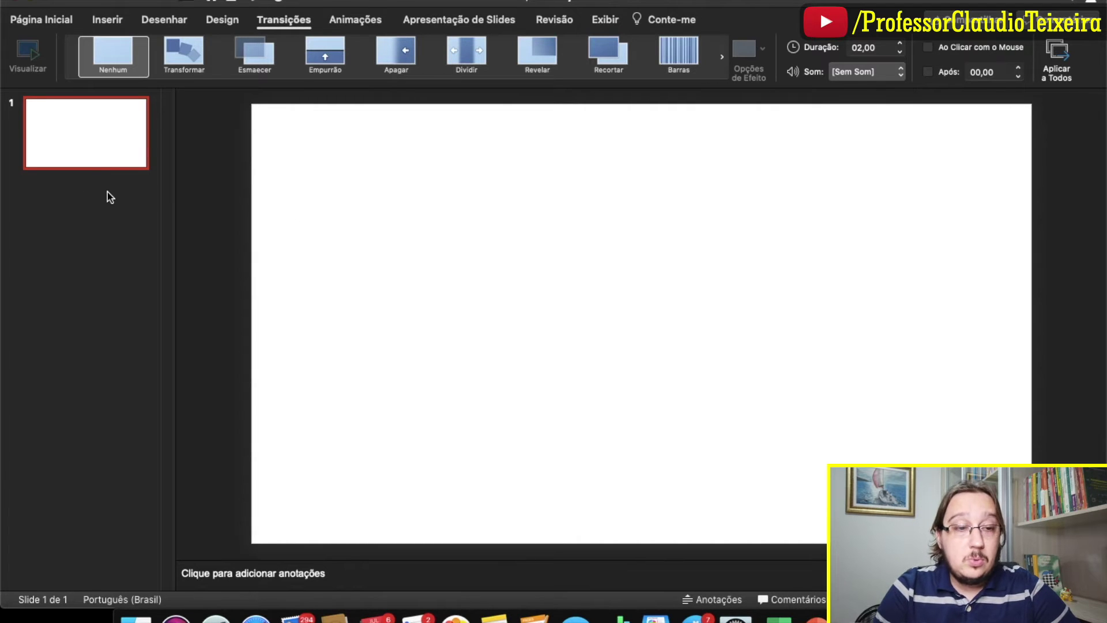
Step: Duplicate the blank slide one at a time until there are six slides
right_click(77, 145)
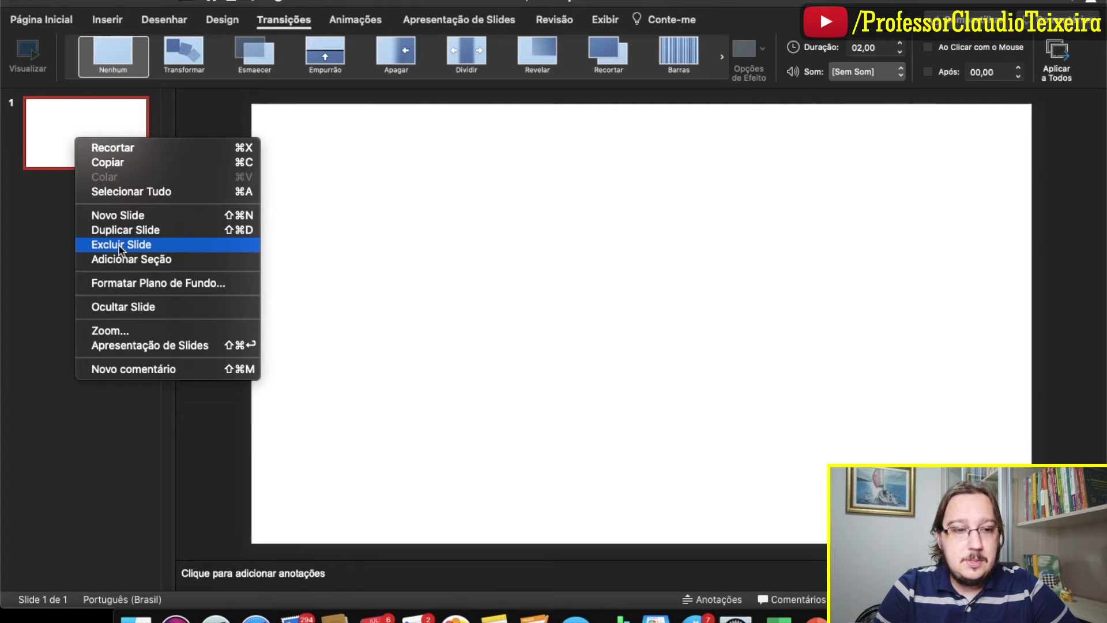
click(118, 230)
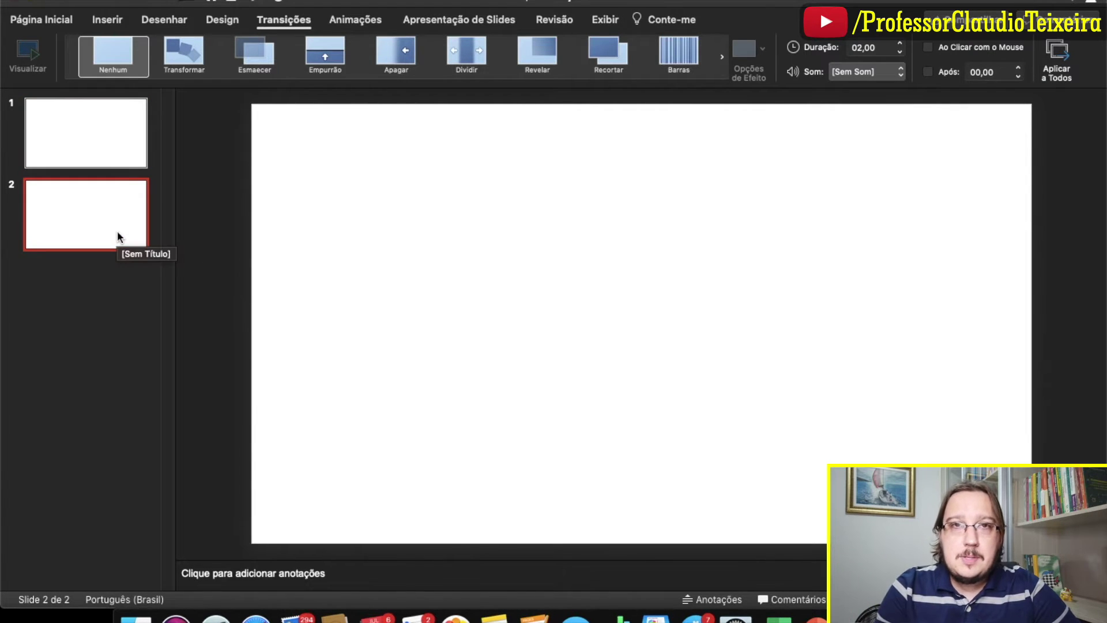
right_click(82, 220)
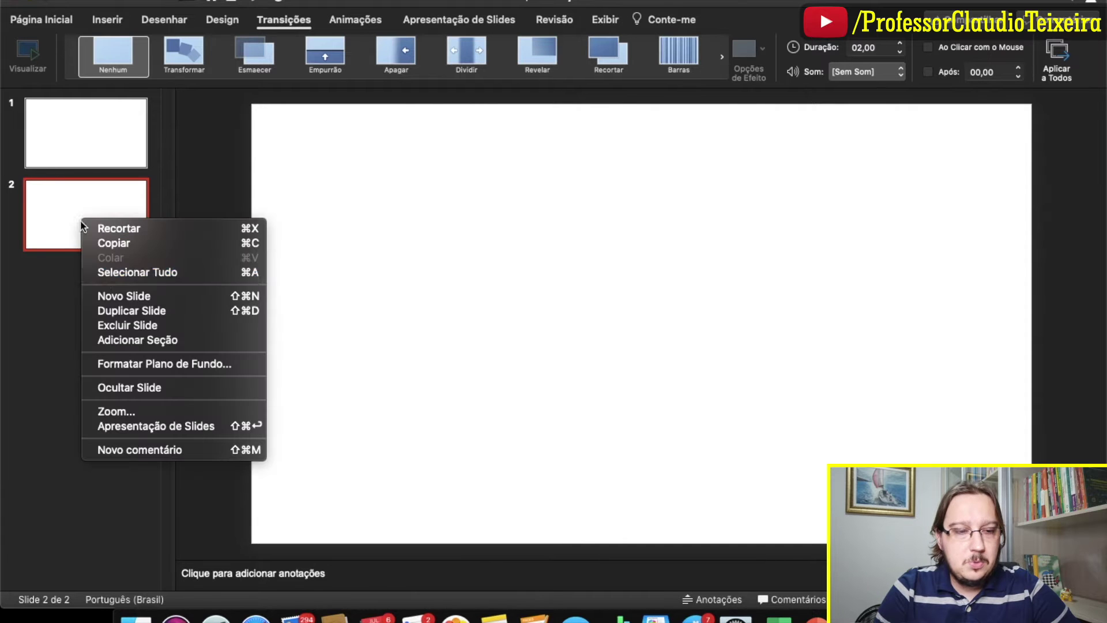
click(121, 312)
right_click(90, 310)
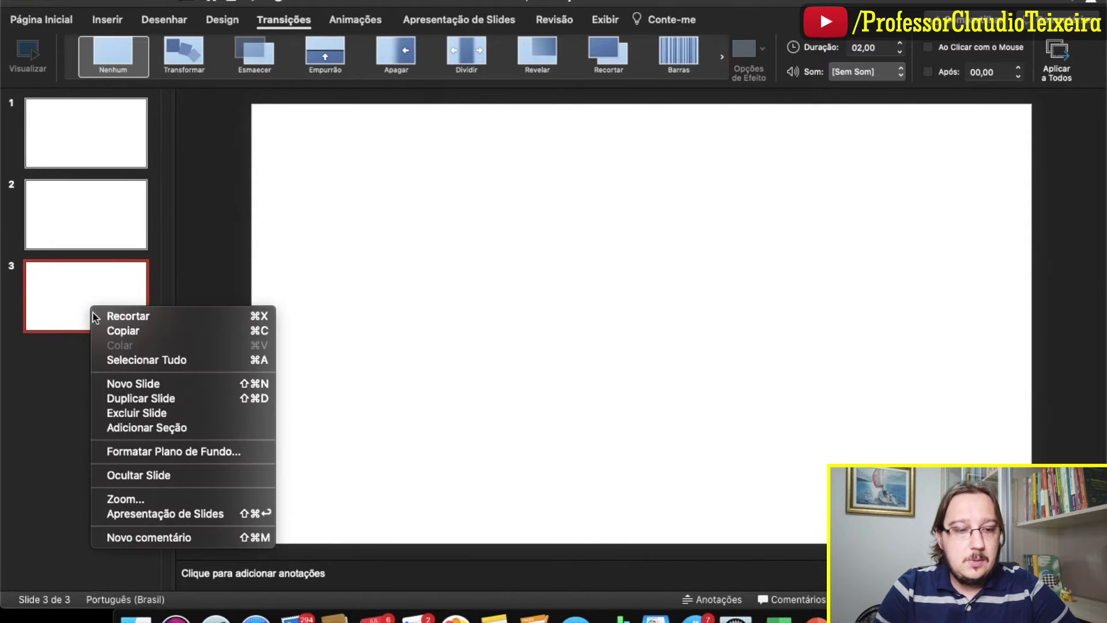
click(145, 399)
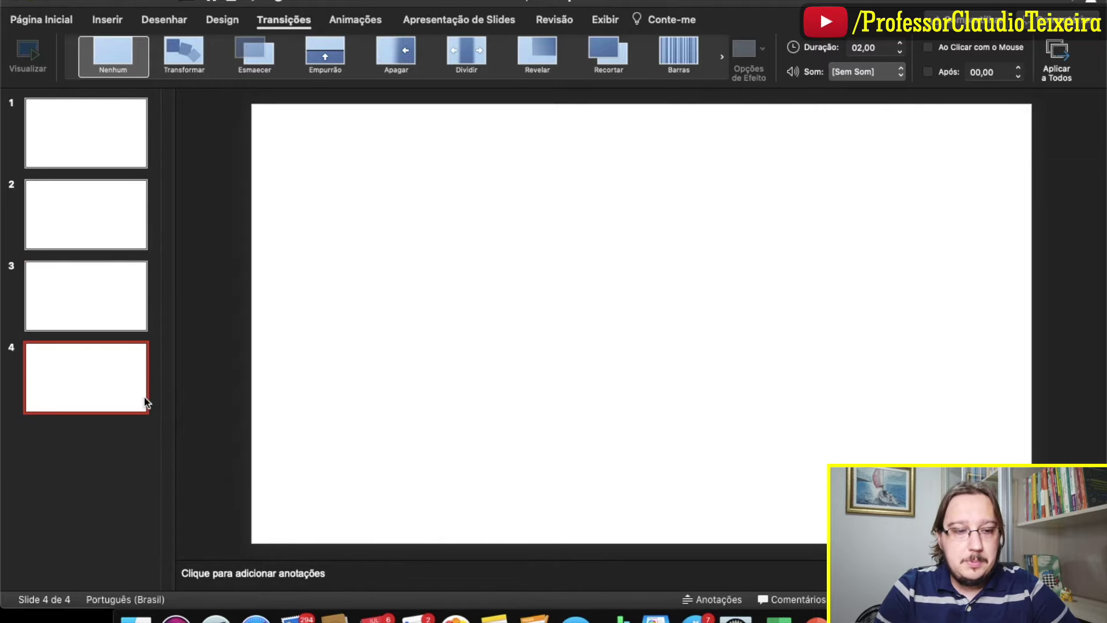
right_click(119, 383)
click(153, 454)
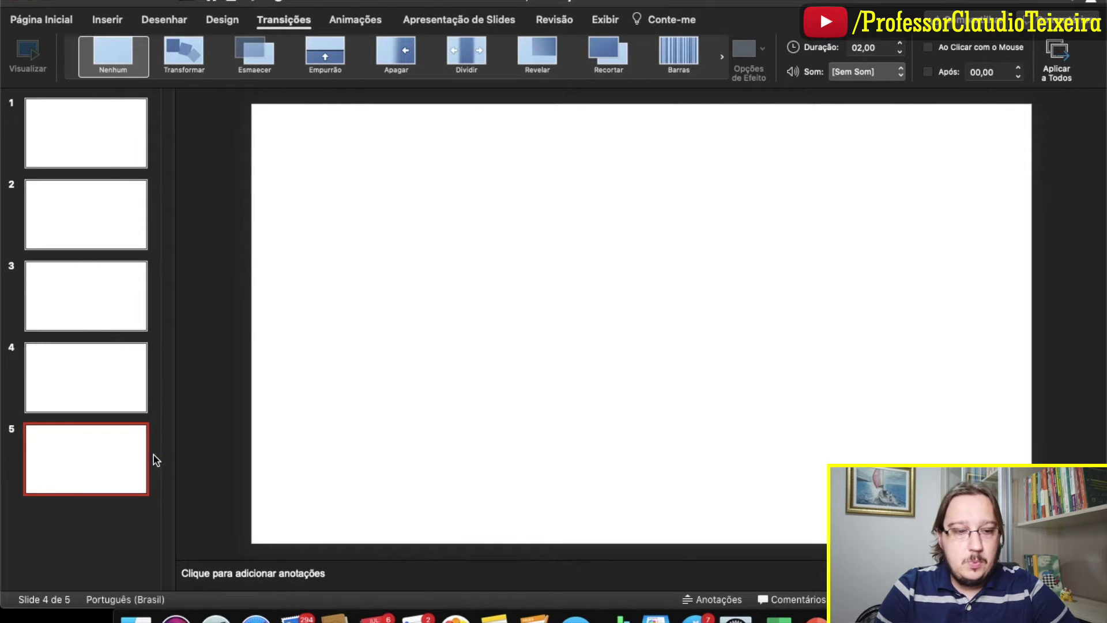
right_click(115, 445)
click(156, 452)
Step: Select slides 3–6 and duplicate the group to reach 11 blank slides
shift+click(106, 307)
right_click(106, 307)
click(159, 398)
right_click(75, 438)
click(111, 472)
Step: Scroll back up in the thumbnail pane and select slide 5
scroll(104, 311, up, 10)
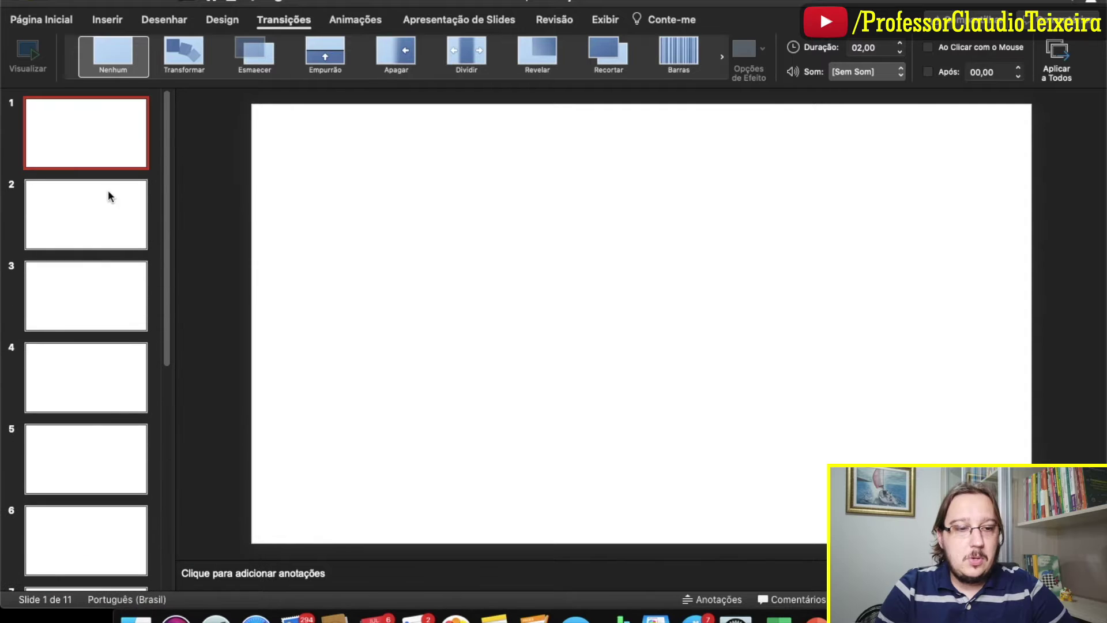
click(96, 393)
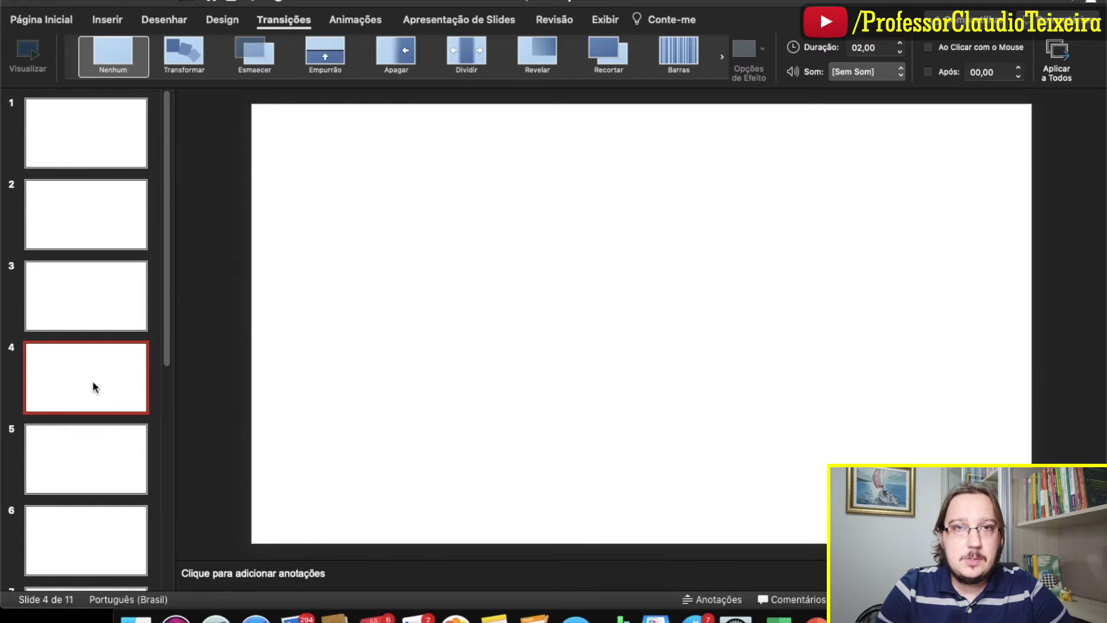
key(Down)
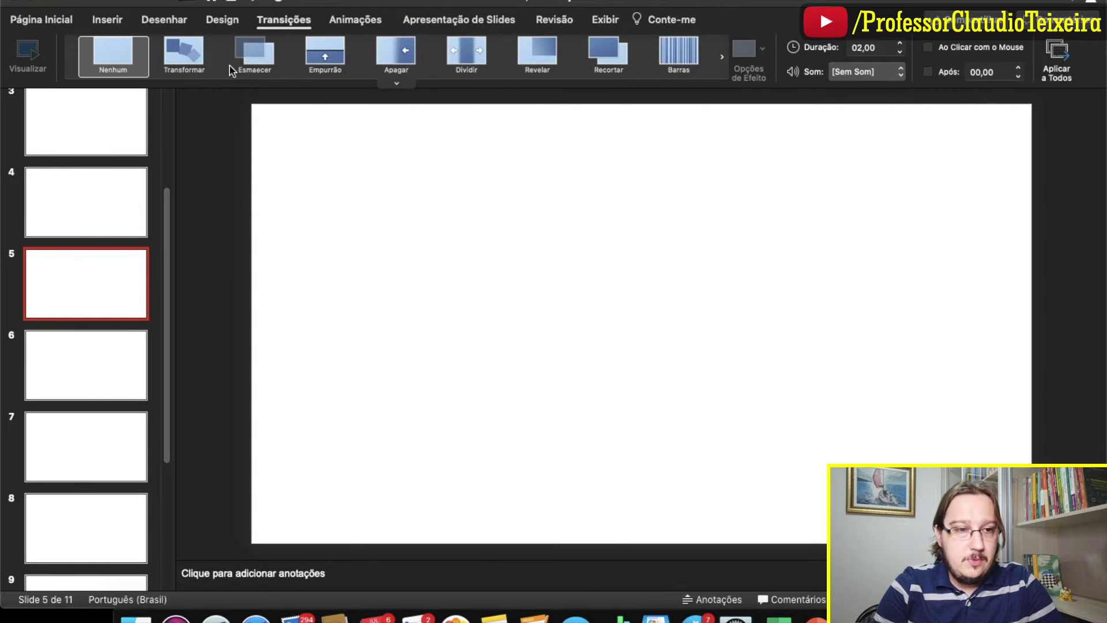
click(121, 24)
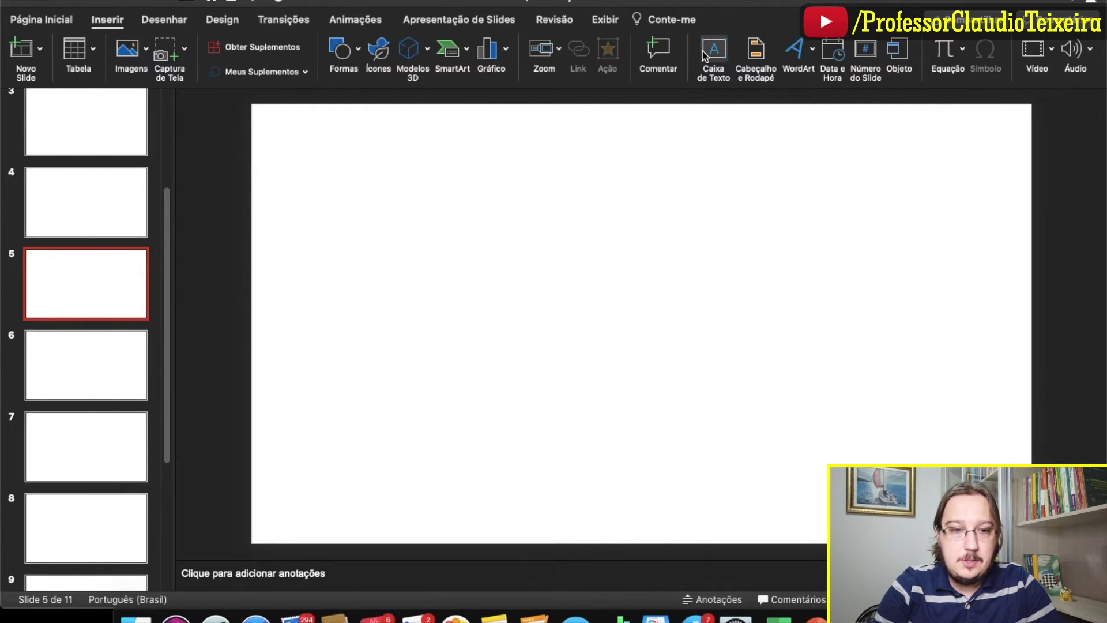
Step: Add a text box with question 1 about roots -5 and 10, enlarged to 40 pt
drag(273, 136, 581, 356)
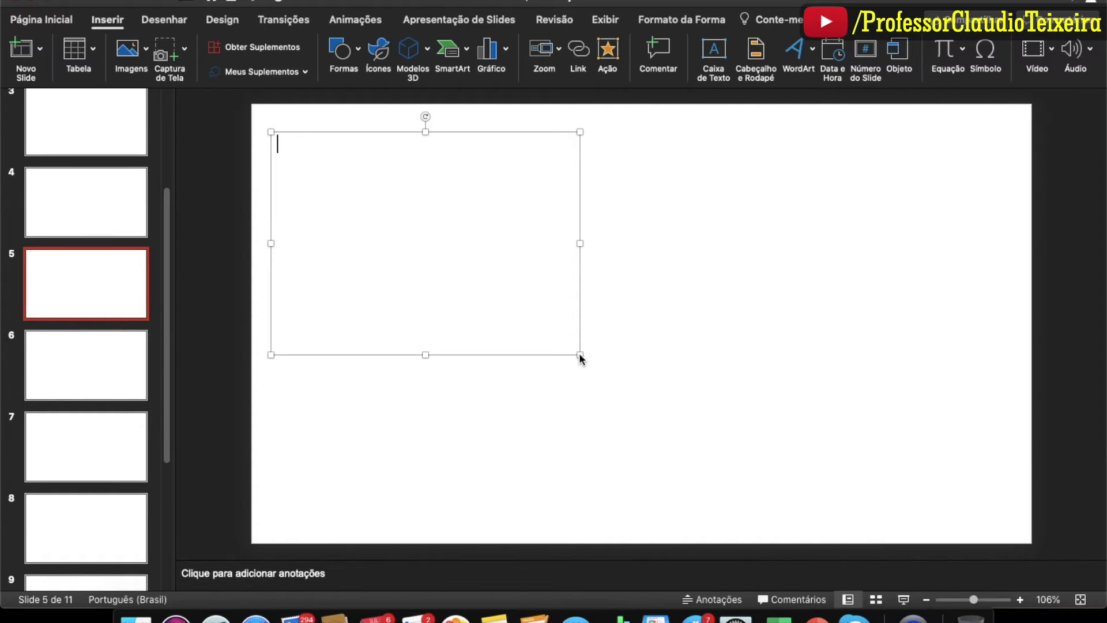
text(1.) ENCONTRE A EQUAÇÃO DO SEGUNDO GRAU QUE POSSUI AS RA)
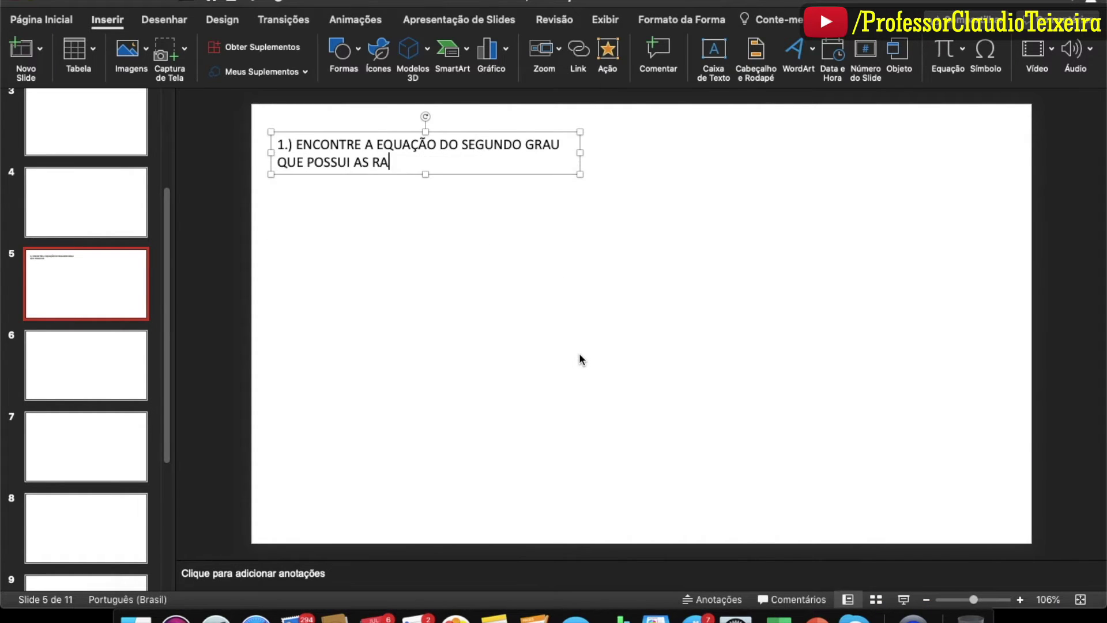
click(42, 19)
click(390, 47)
click(390, 48)
click(390, 47)
click(390, 47)
click(390, 47)
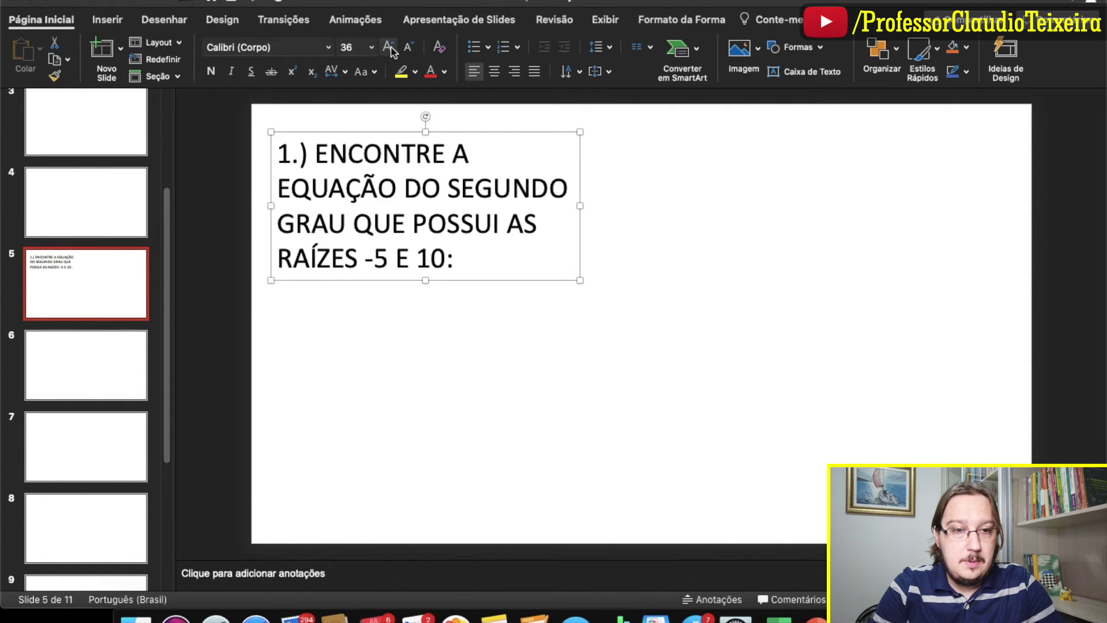
click(389, 48)
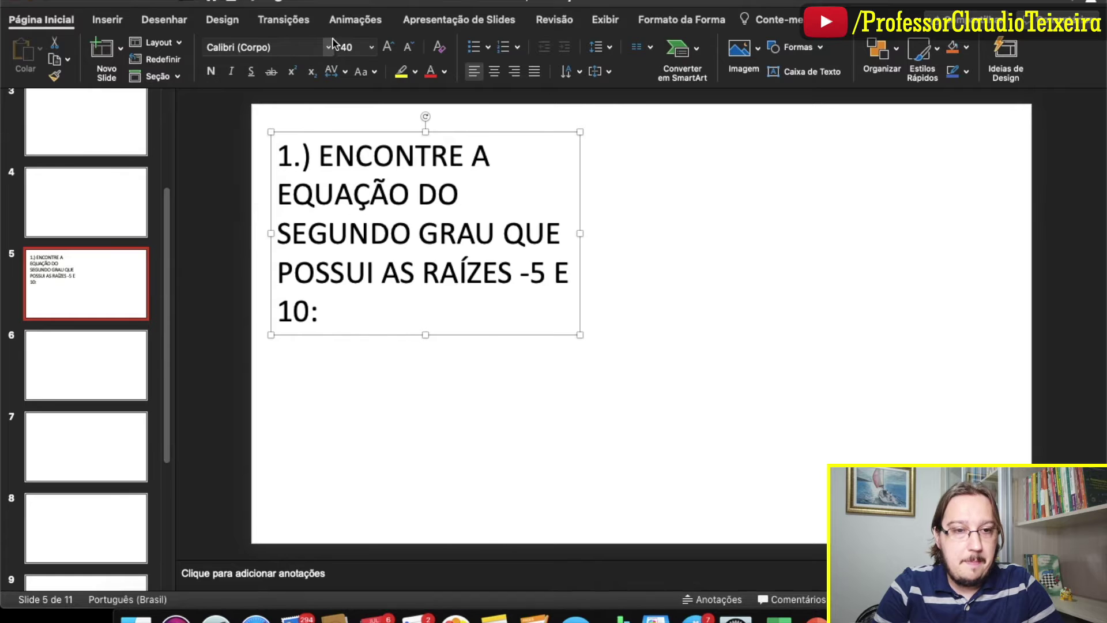
Step: Set the question in Herculanum, center it, and move the box to the top-left
click(328, 47)
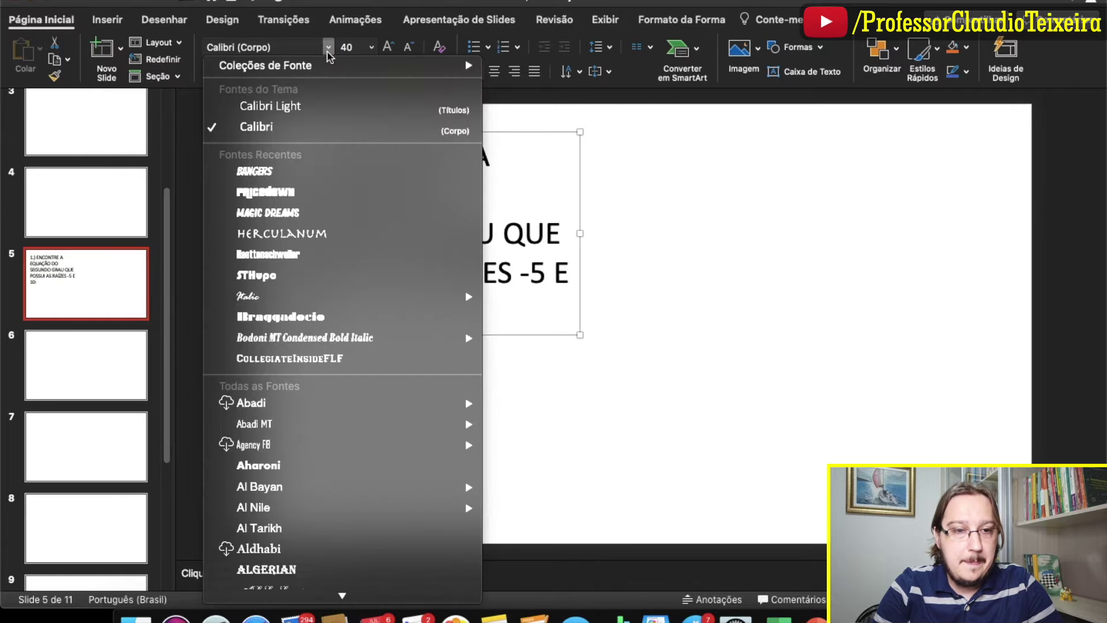
click(287, 233)
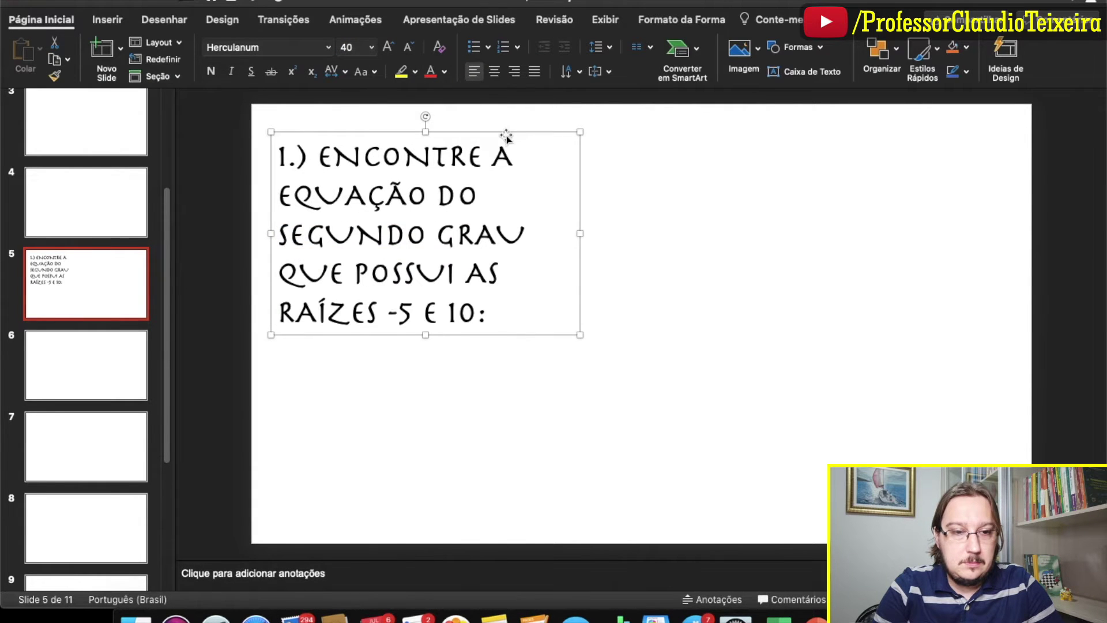
drag(506, 138, 511, 126)
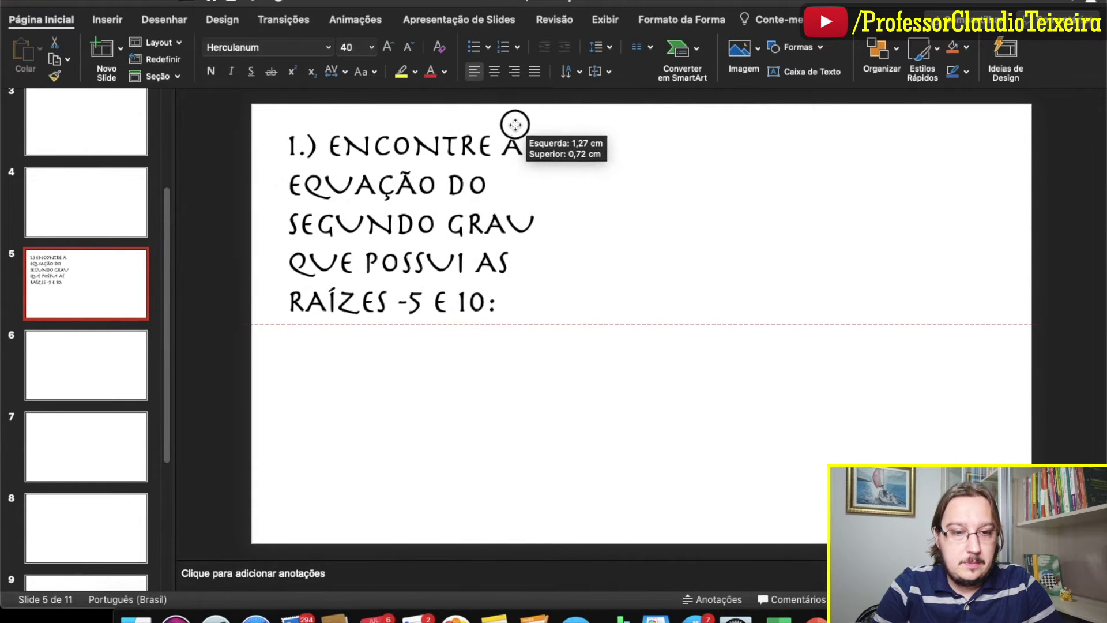
click(495, 71)
drag(497, 123, 461, 123)
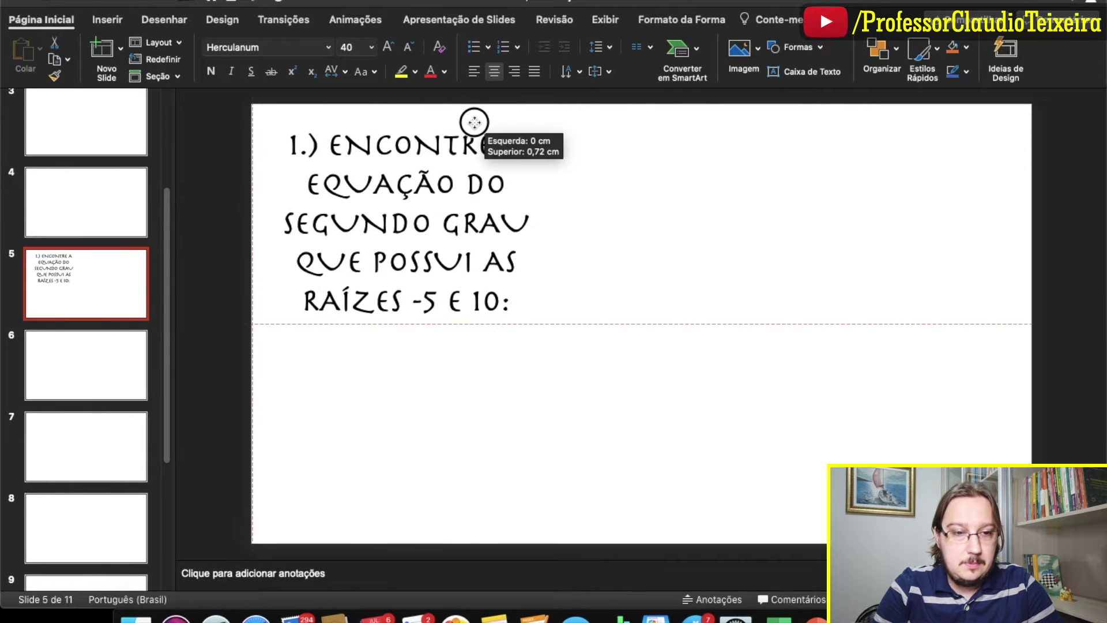
click(514, 363)
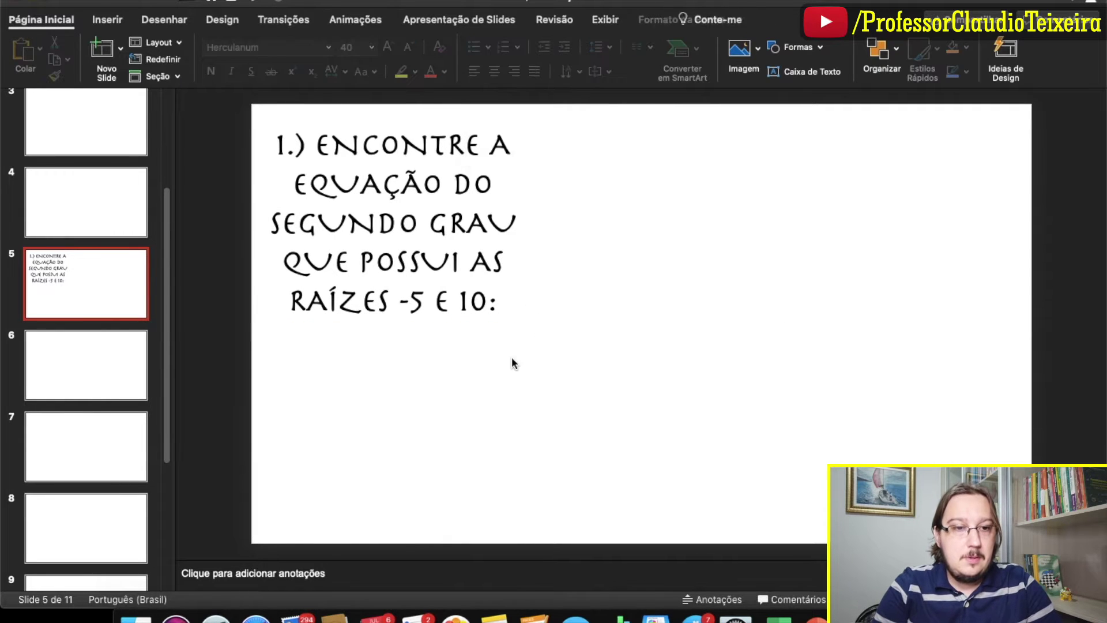
Step: Draw a blue rounded rectangle over question 1 and send it behind the text
click(104, 23)
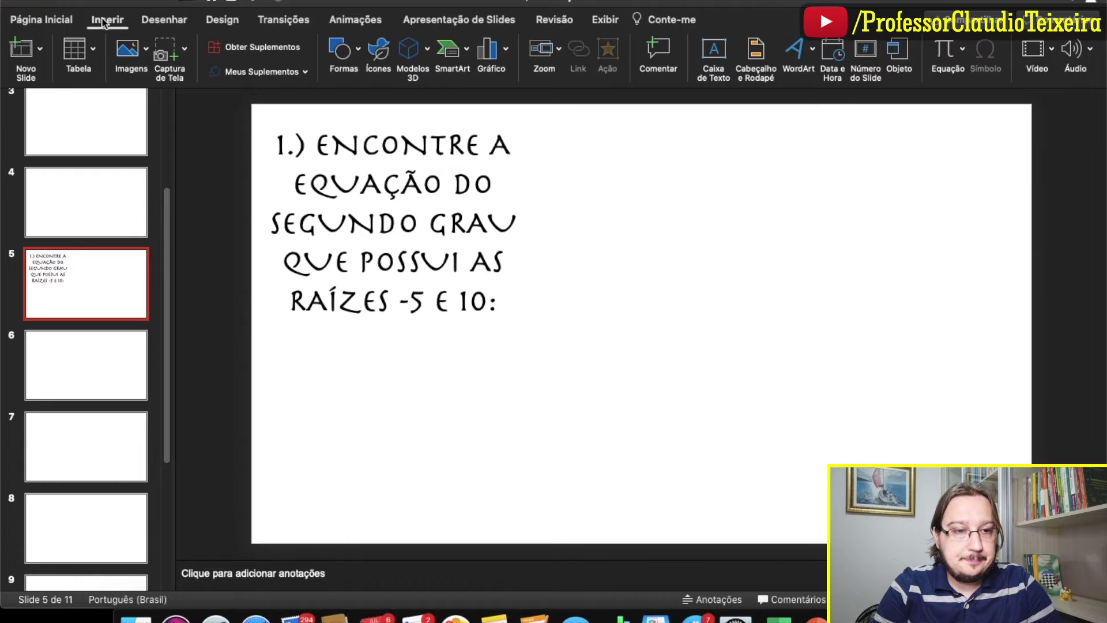
click(359, 55)
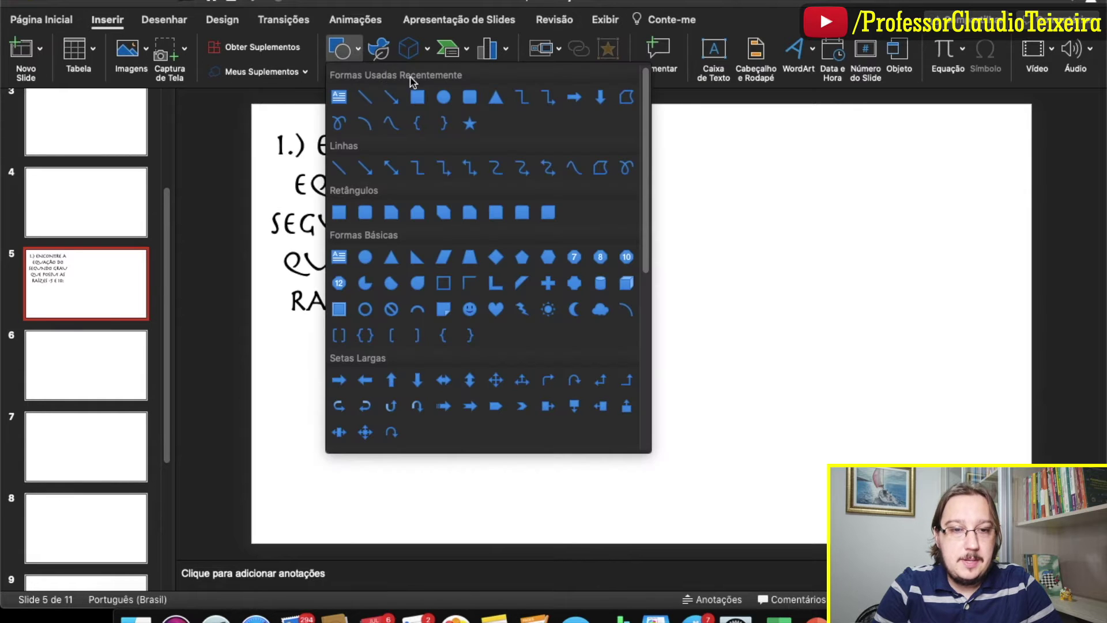
click(469, 99)
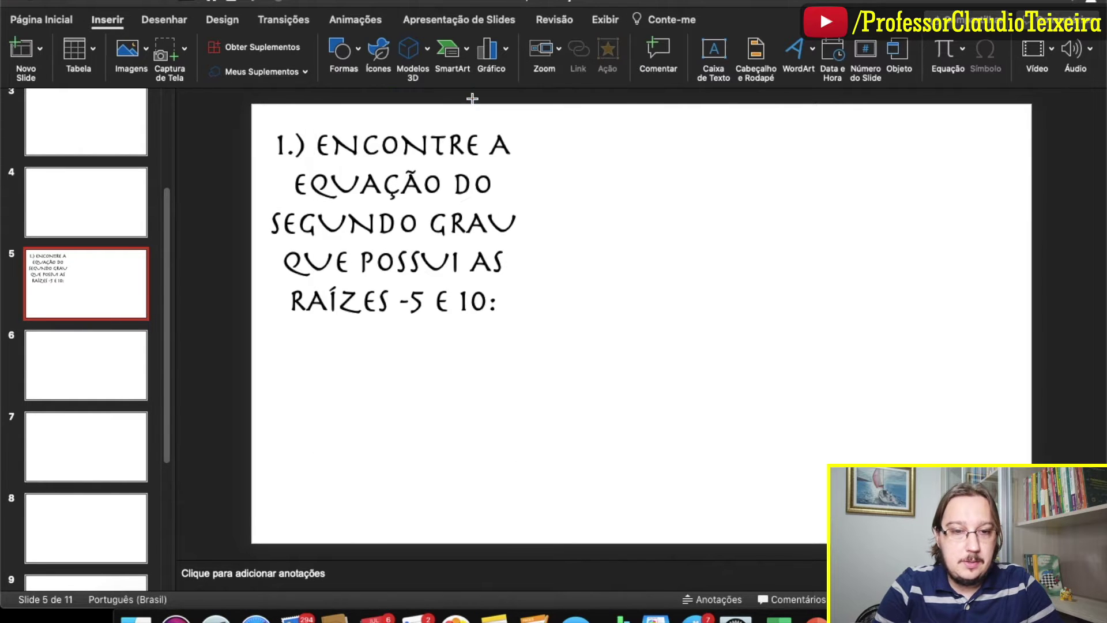
drag(549, 334, 196, 119)
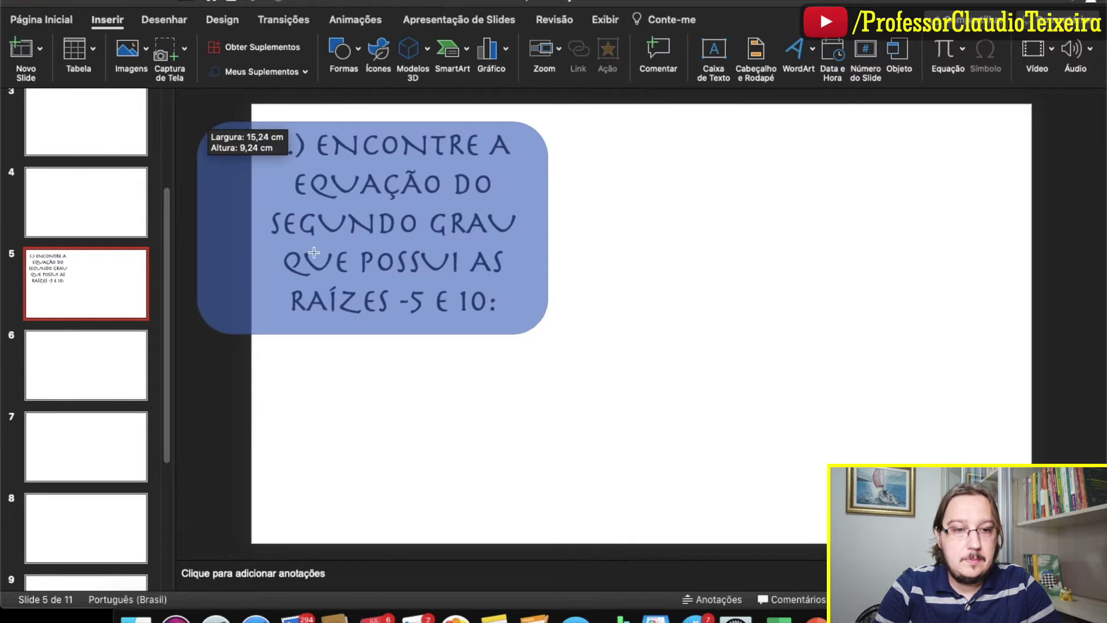
drag(196, 119, 197, 120)
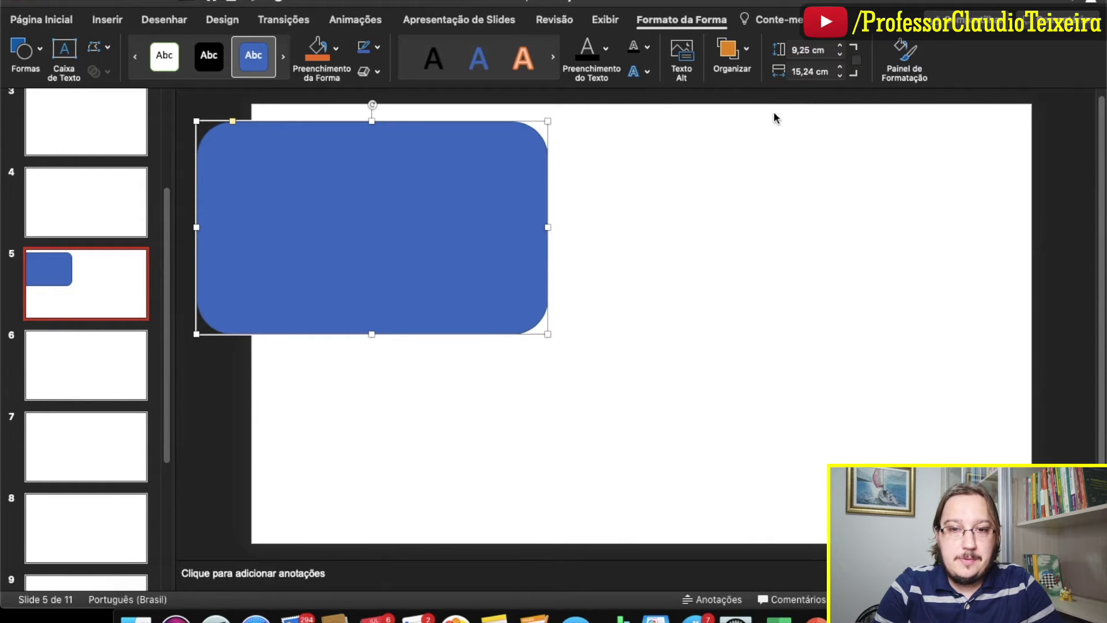
click(748, 48)
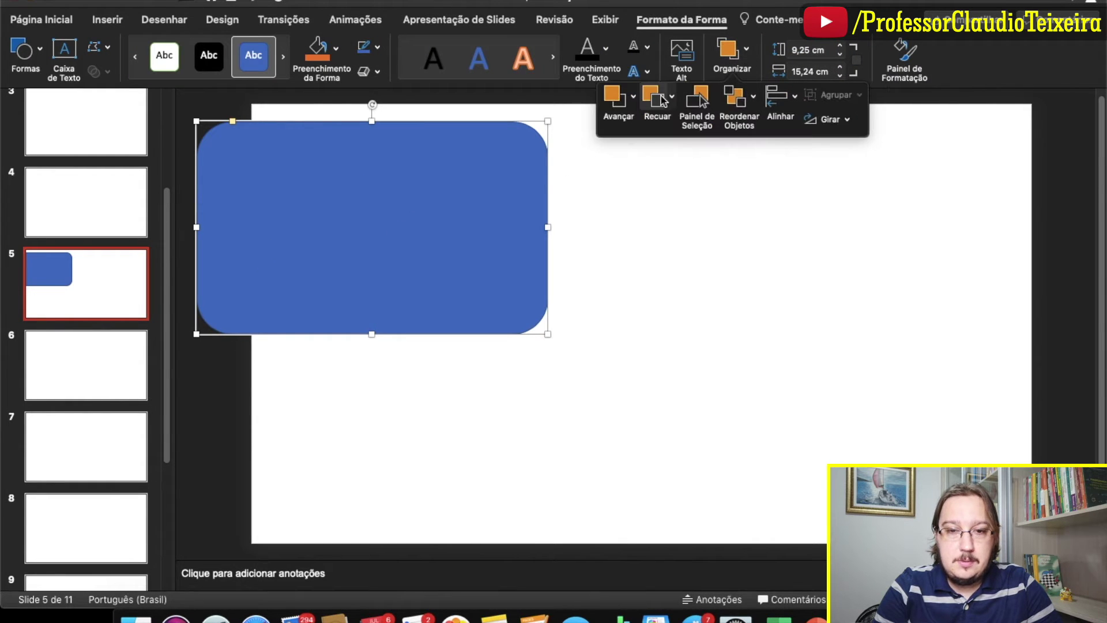
click(216, 400)
Step: Duplicate the blue shape below the question, shrink it to 2.61 cm high, and label it A)
click(242, 270)
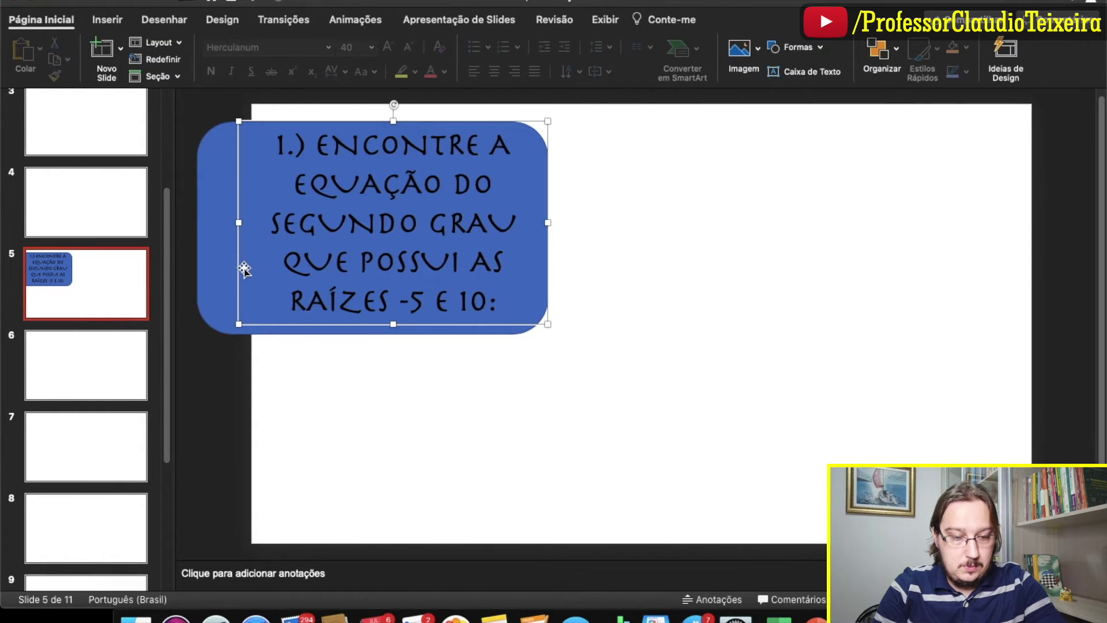
click(218, 265)
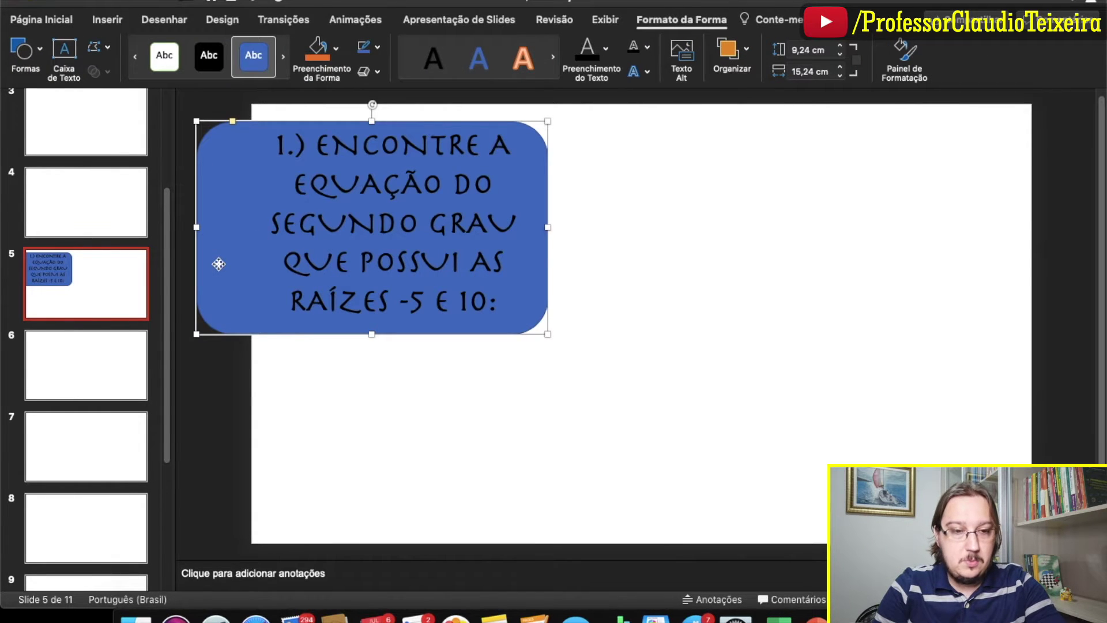
key(super+d)
key(Down)
key(Down)
key(Down)
key(Down)
key(Down)
key(Down)
key(Down)
key(Down)
key(Down)
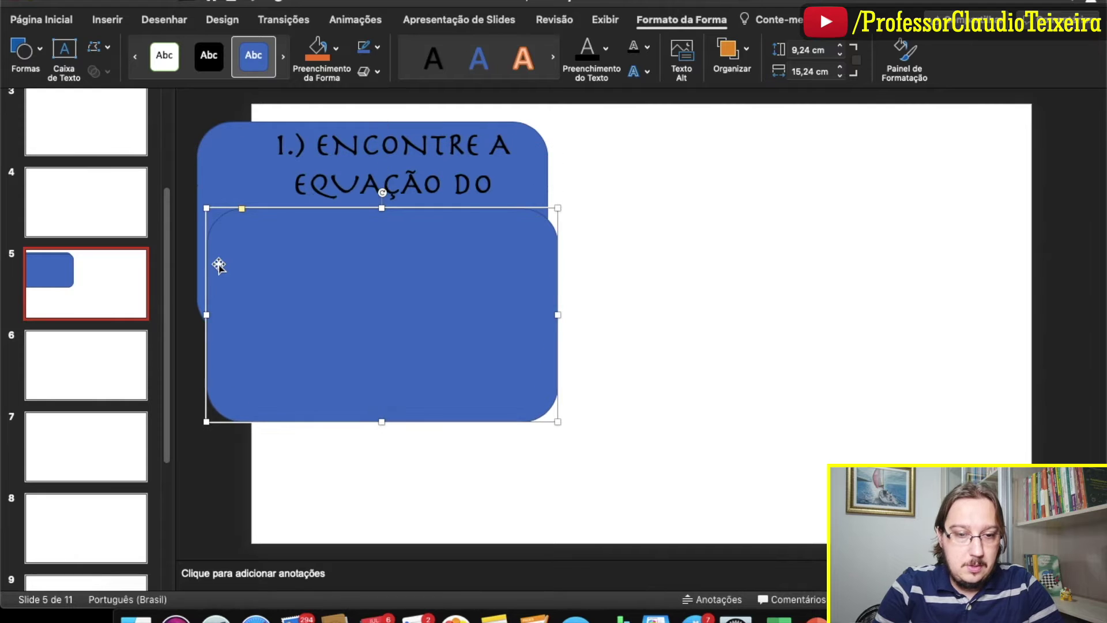
drag(358, 265, 345, 411)
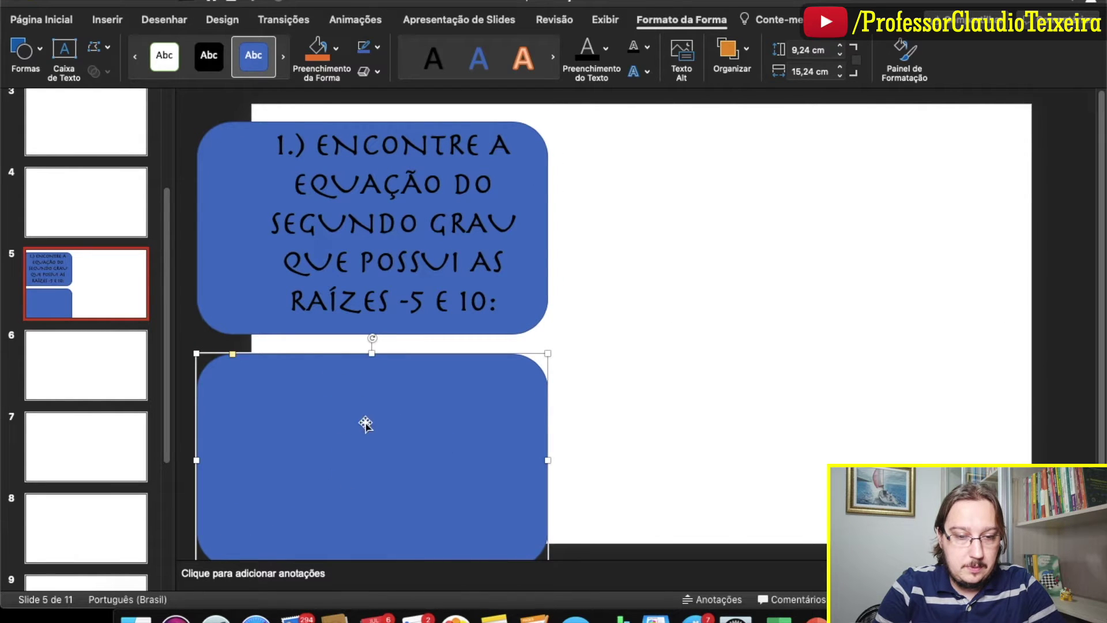
drag(372, 353, 371, 441)
key(Up)
key(Up)
key(Up)
key(Up)
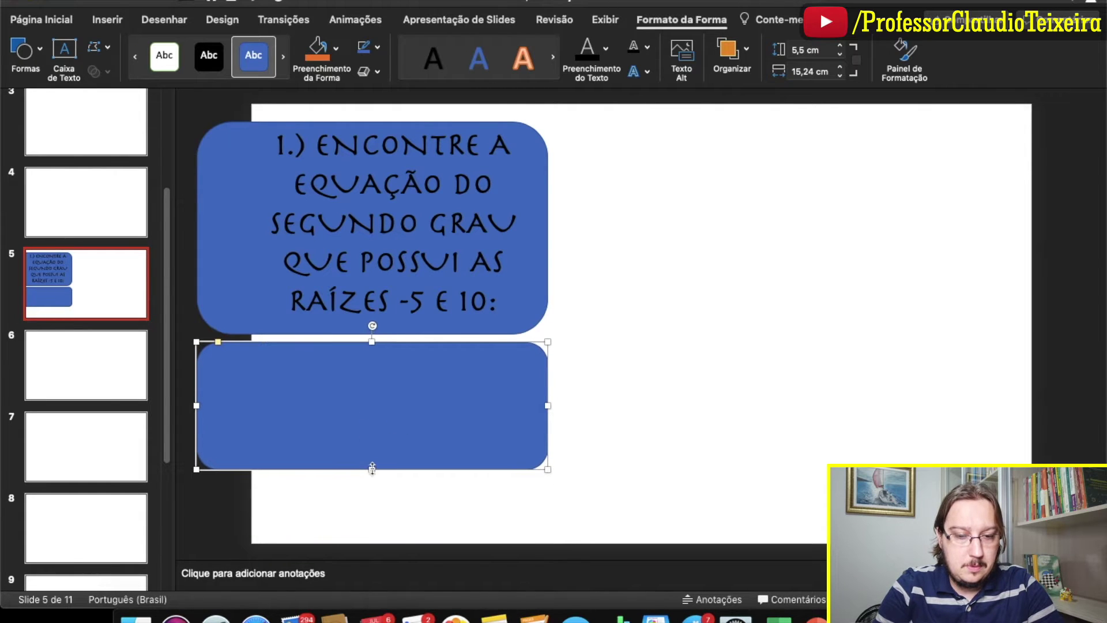
drag(372, 467, 376, 402)
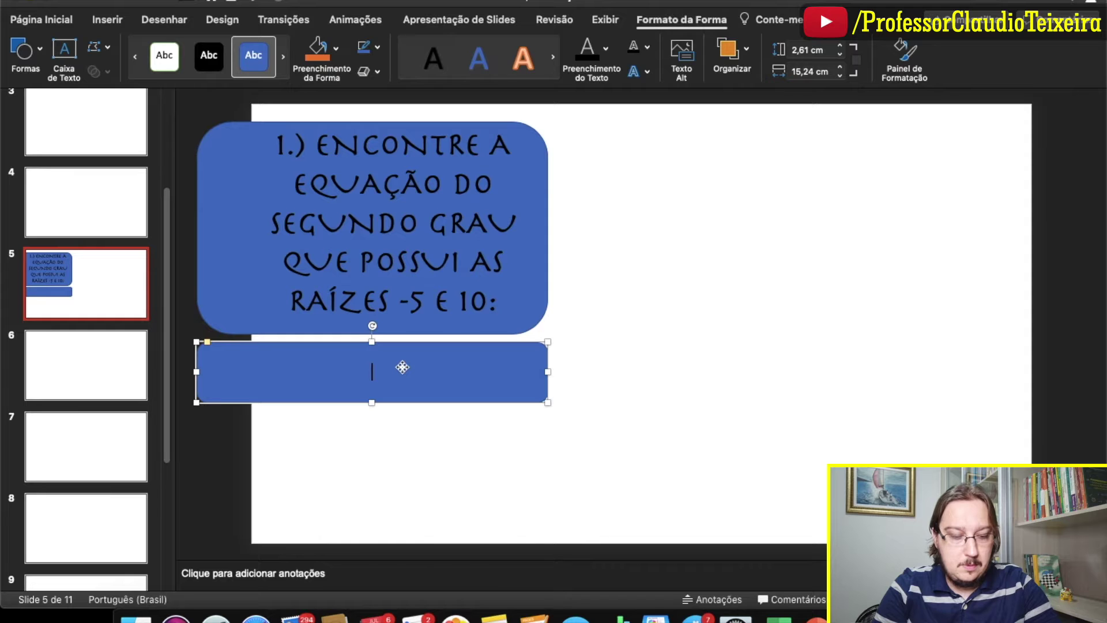
text(A))
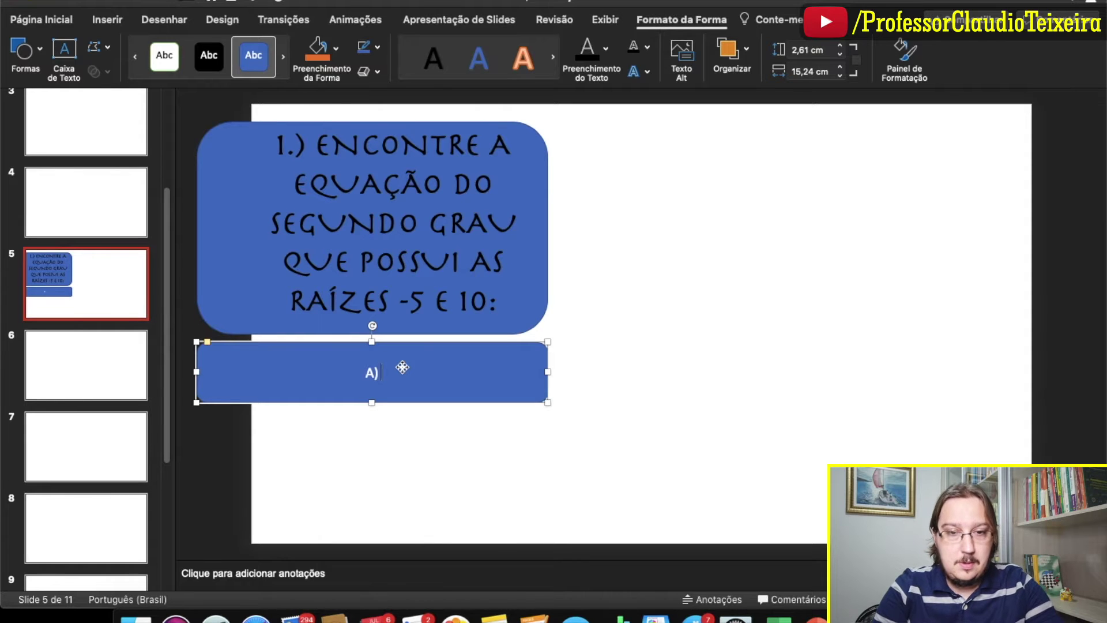
Step: Insert an equation in answer box A reading x² + 5X − 10 = 0
click(108, 19)
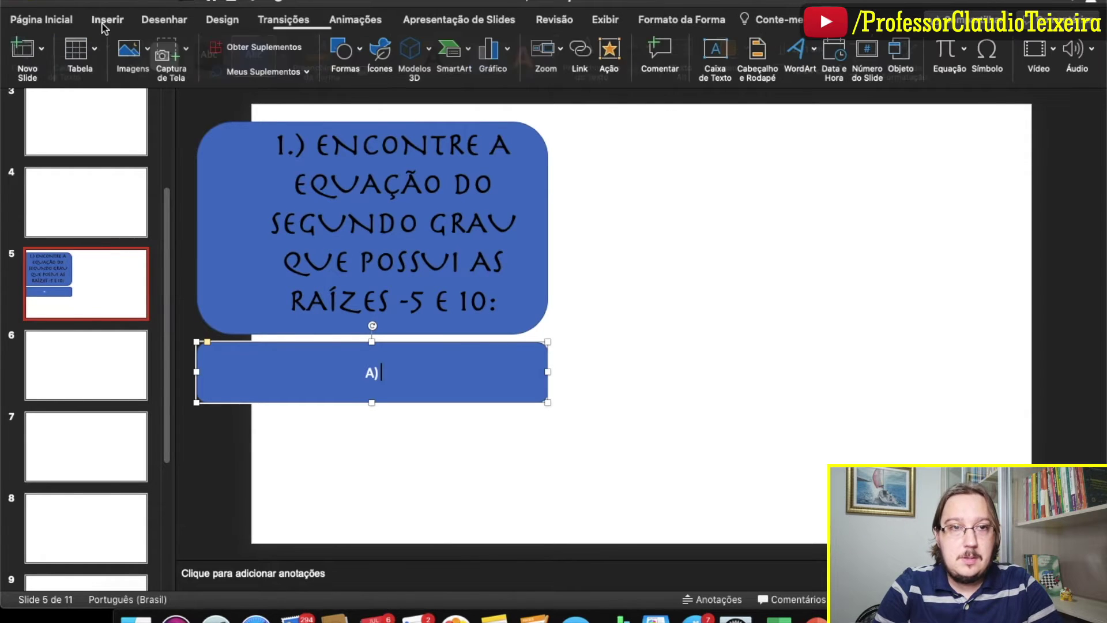
click(946, 51)
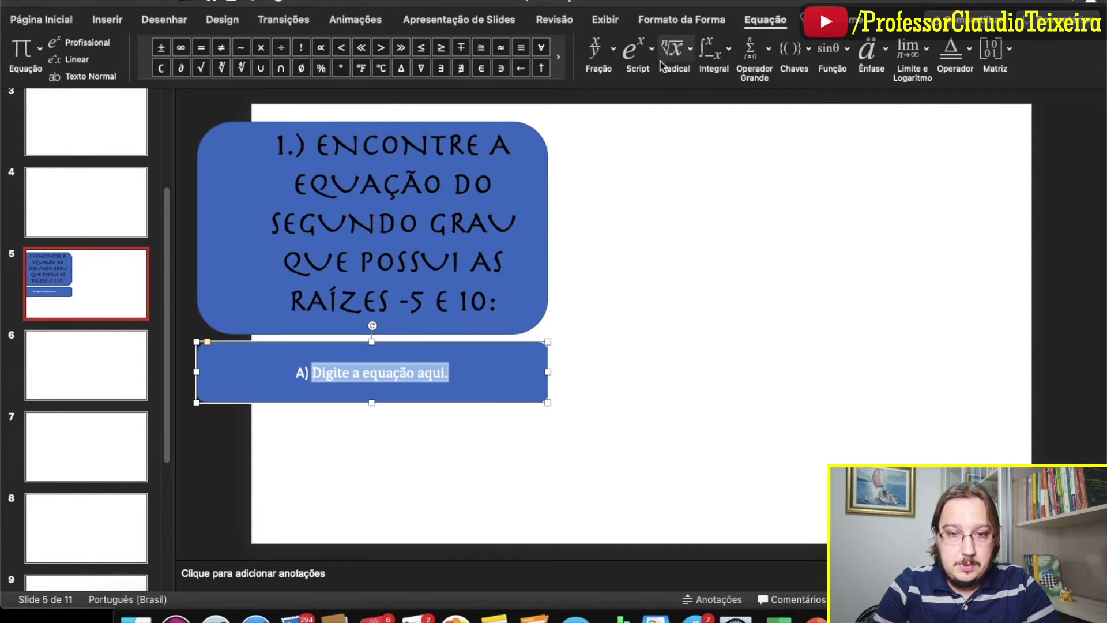
click(634, 49)
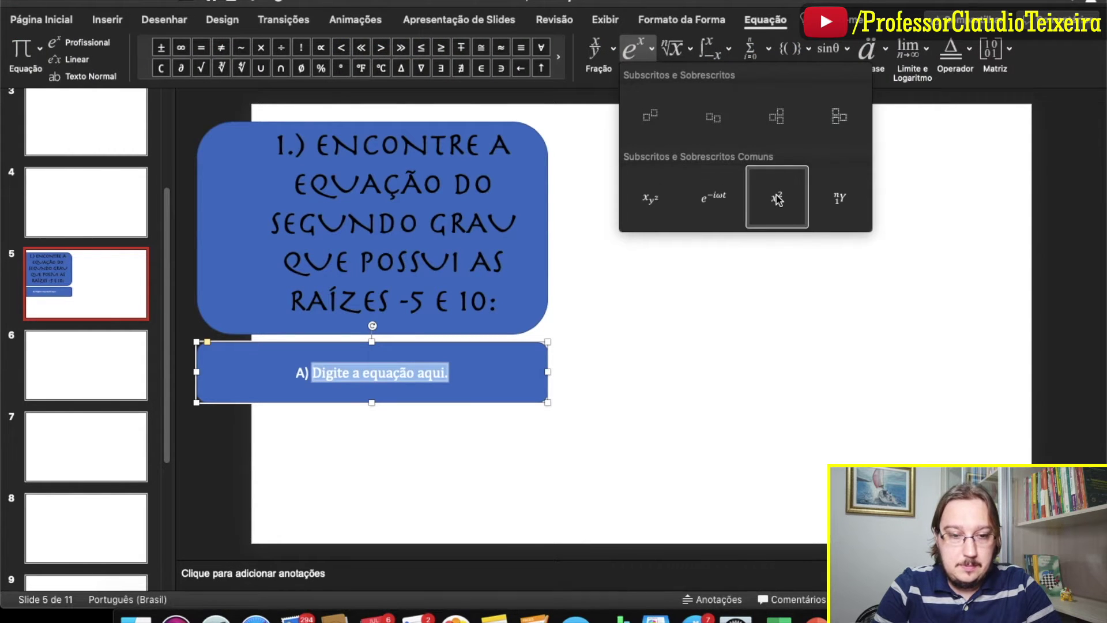
click(777, 196)
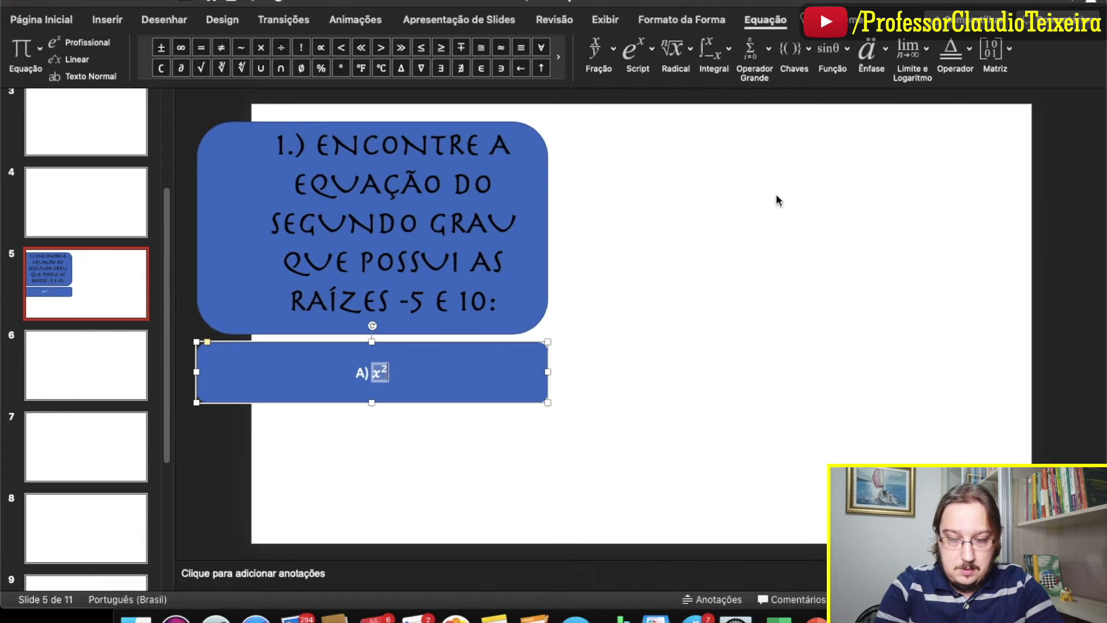
text(+5X)
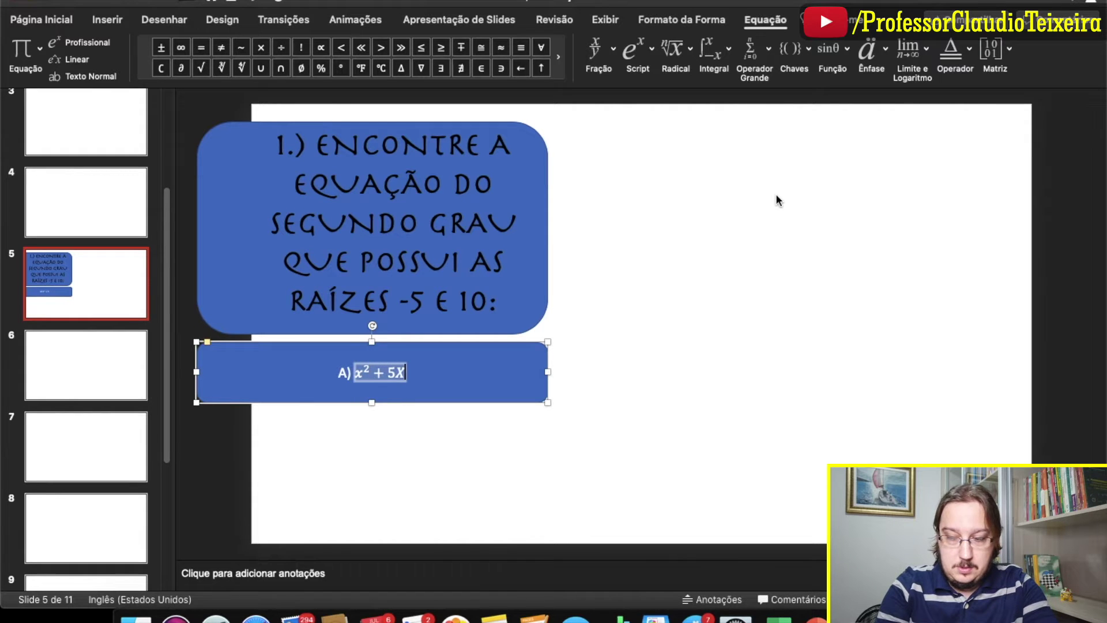
text(-10=0)
click(476, 358)
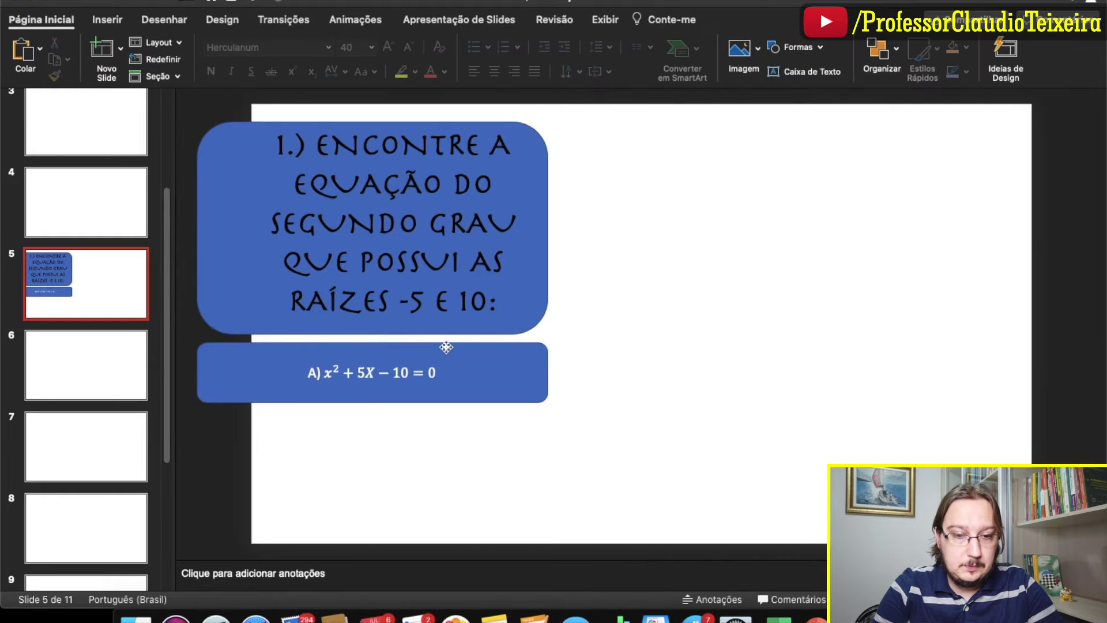
click(63, 24)
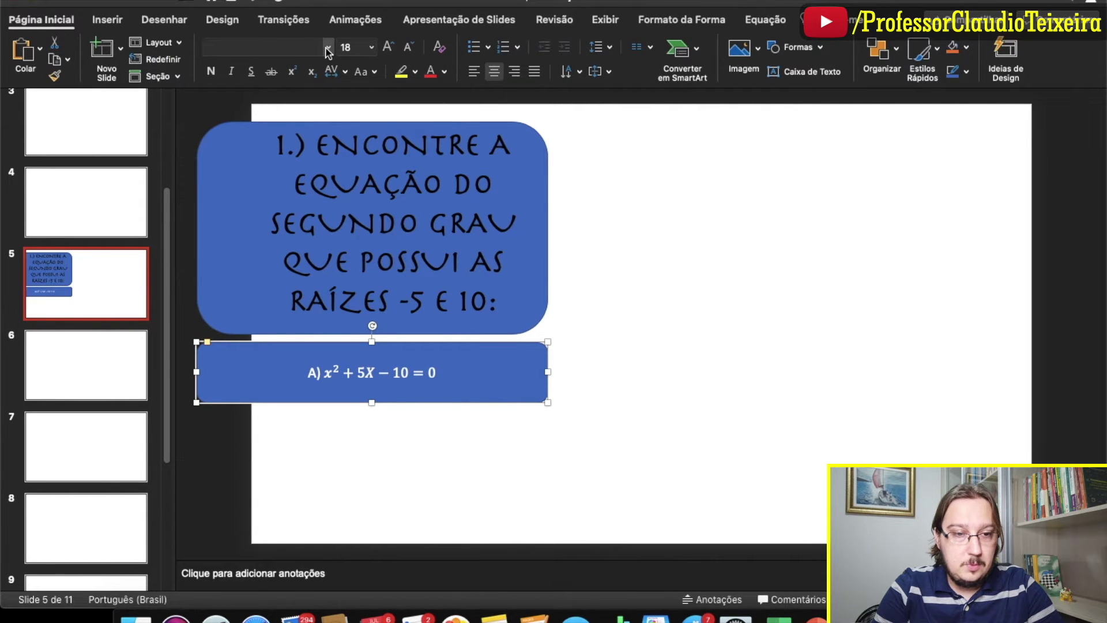
click(329, 47)
Step: Apply Herculanum to the answer equation and set its size to 32
click(273, 173)
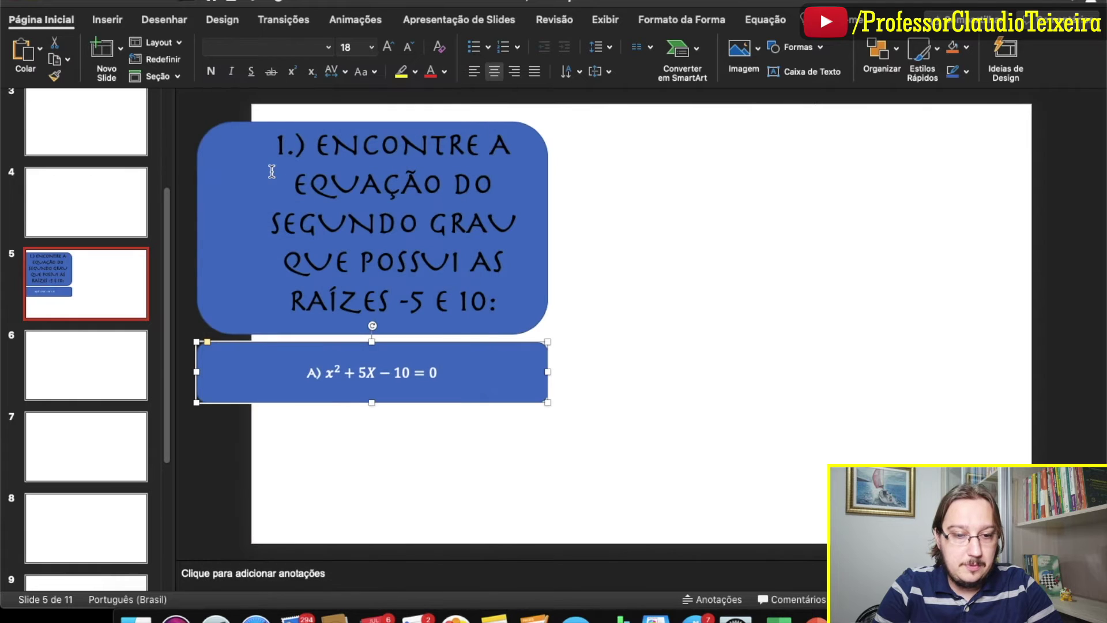
click(388, 47)
click(388, 48)
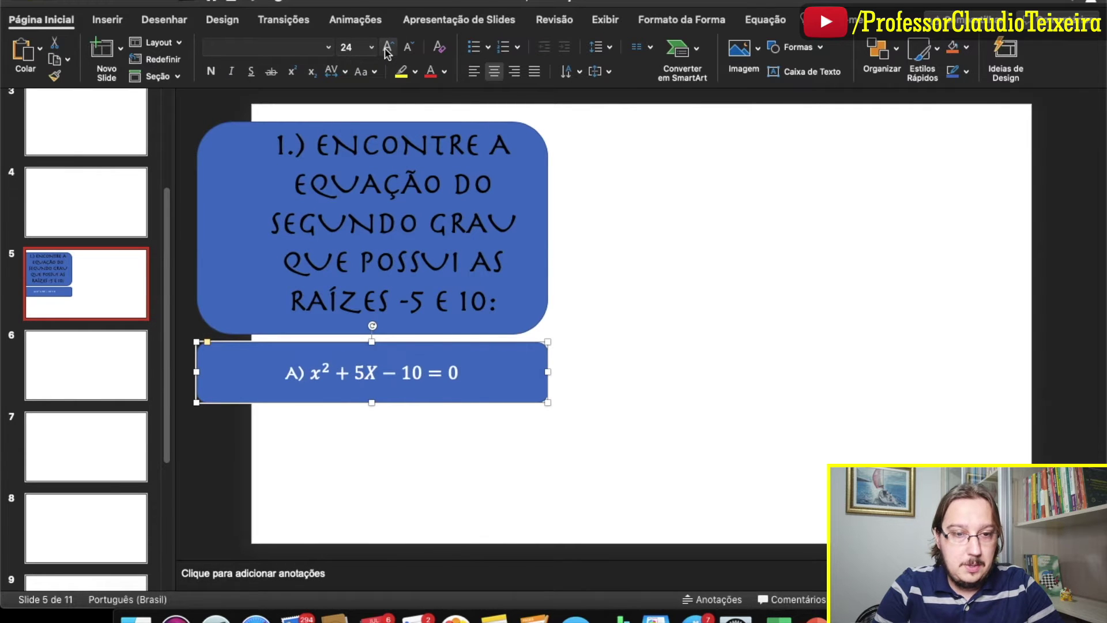
click(388, 47)
click(388, 48)
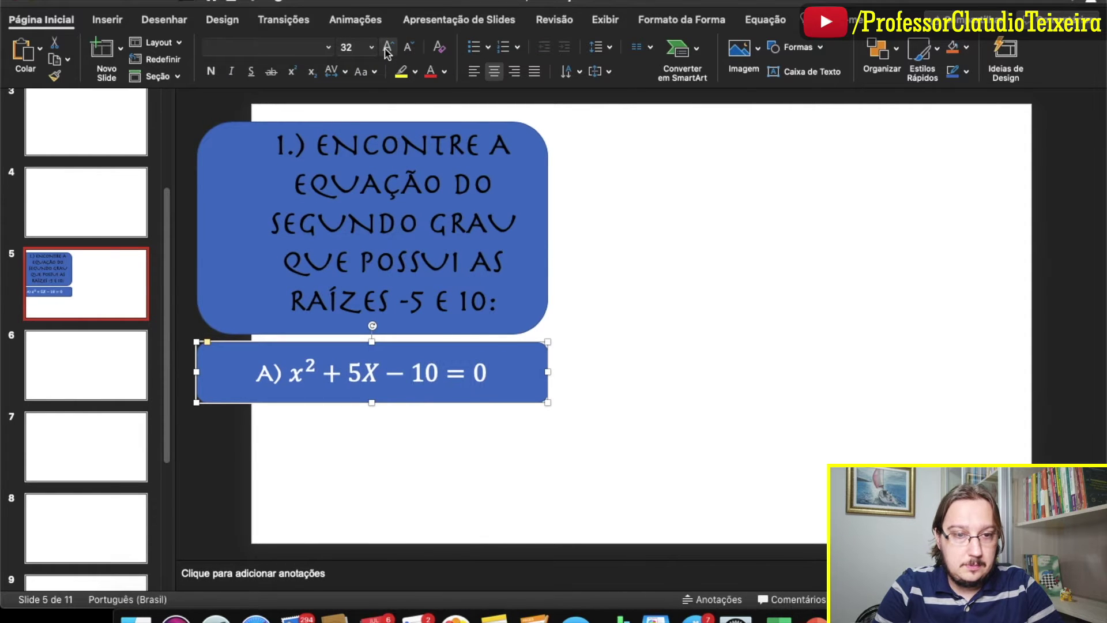
click(388, 47)
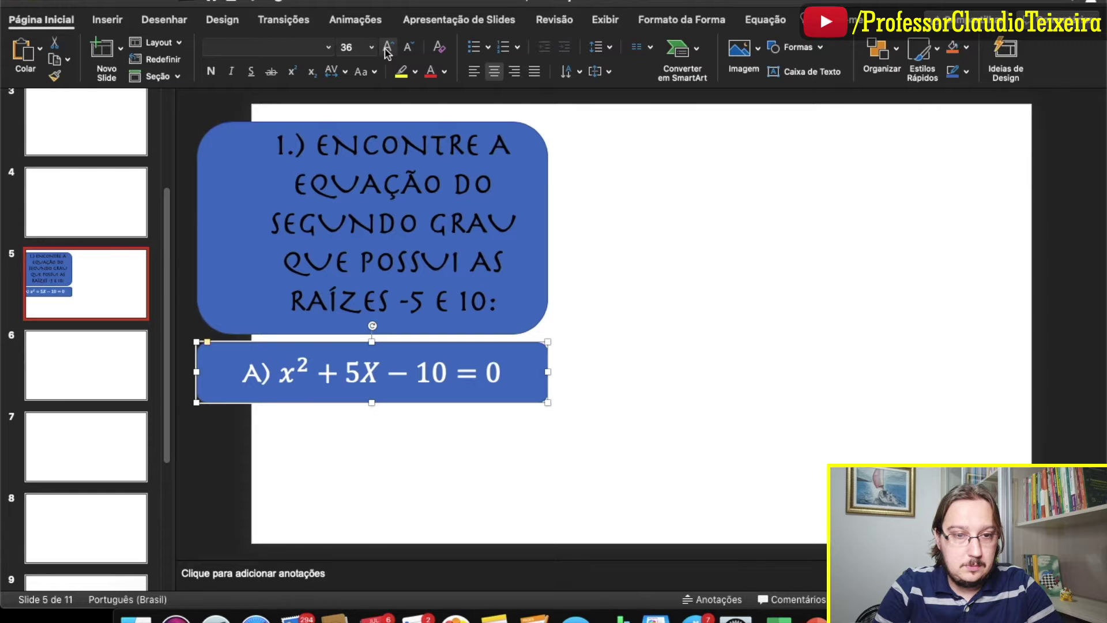
click(388, 47)
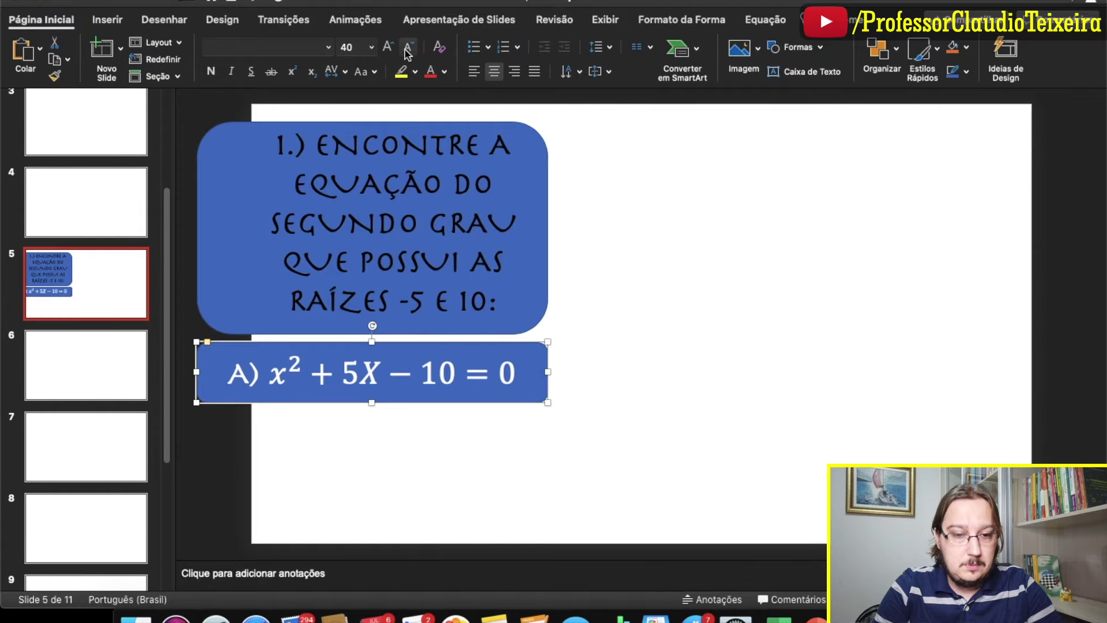
click(407, 49)
click(407, 49)
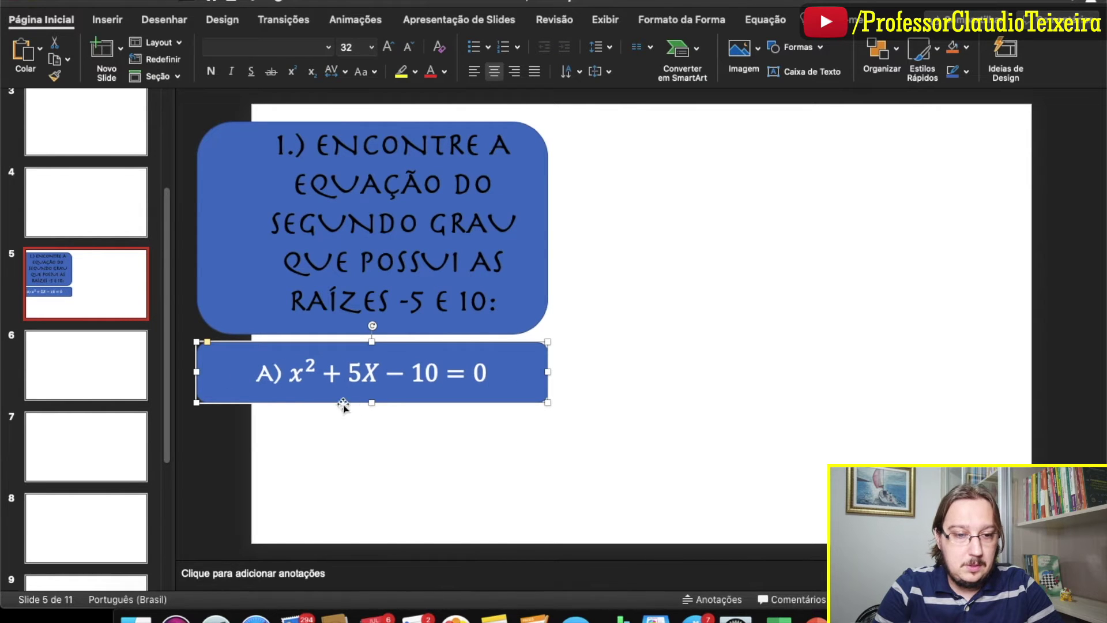
Step: Make the equation black, right-align it, and paste an aligned copy of the answer box
click(444, 73)
click(449, 111)
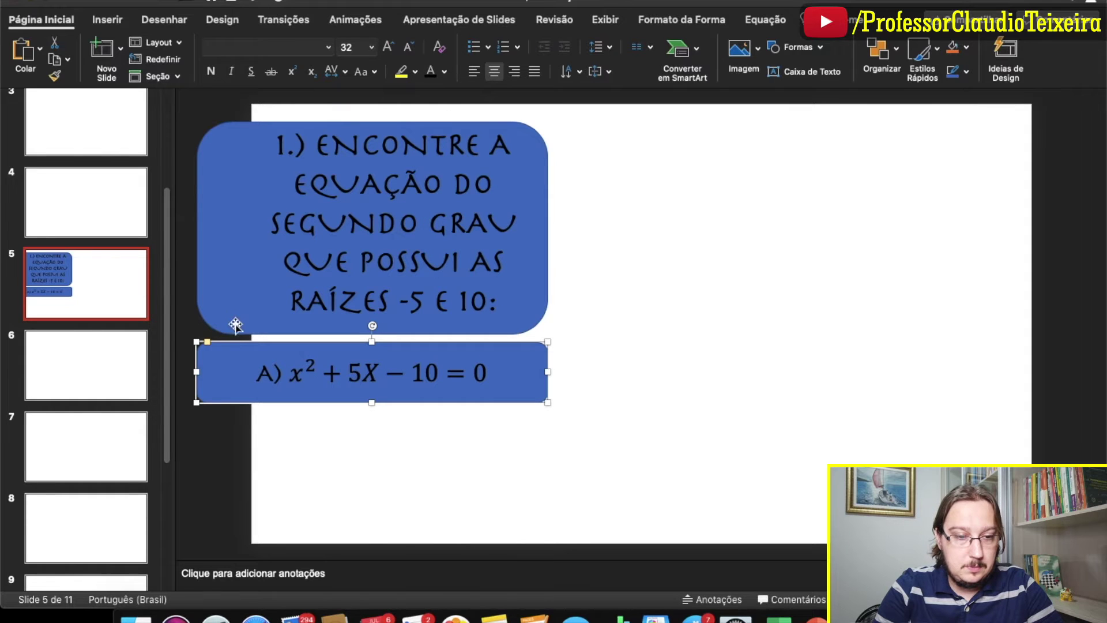
click(514, 71)
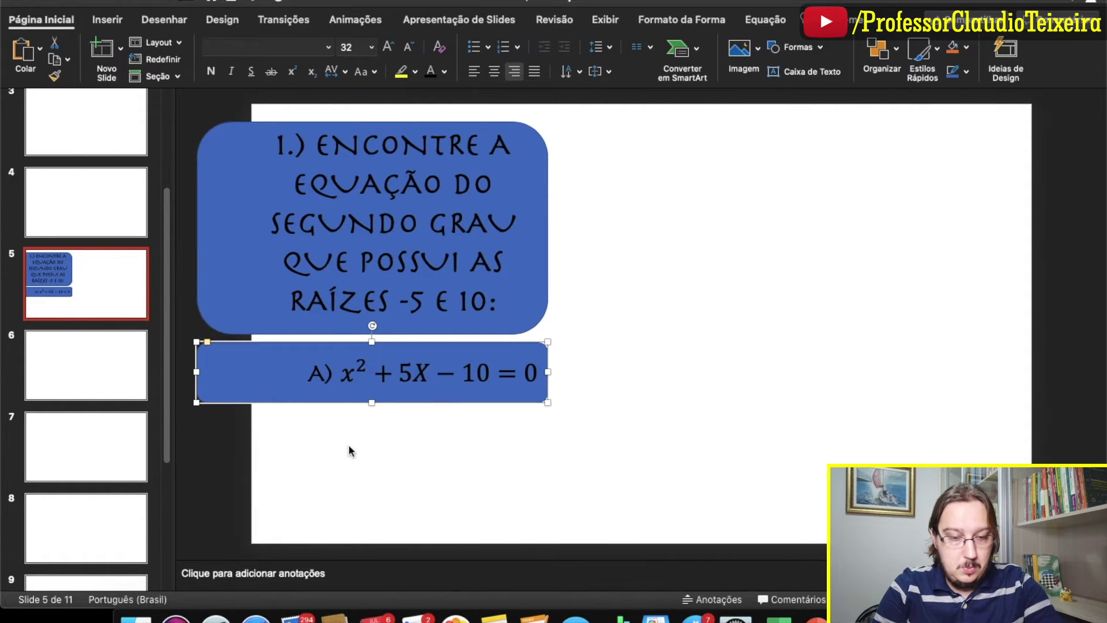
key(ctrl+v)
mouse_move(339, 393)
mouse_down()
mouse_move(329, 383)
mouse_move(372, 384)
mouse_up()
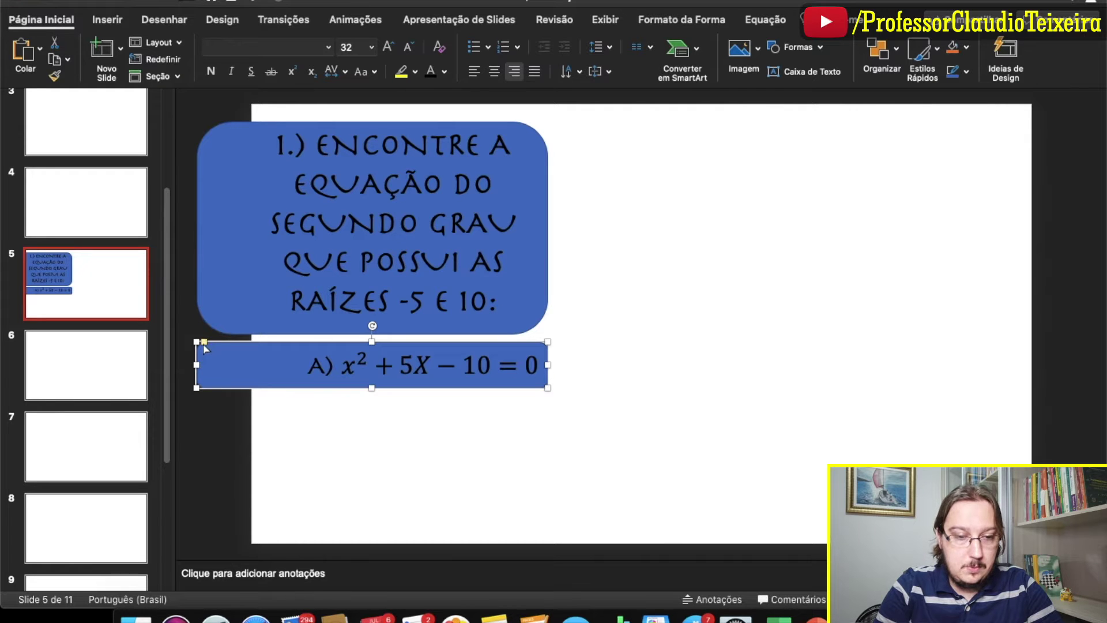
Step: Realign the answer box and stack two copies of it in rows below
drag(205, 346, 209, 344)
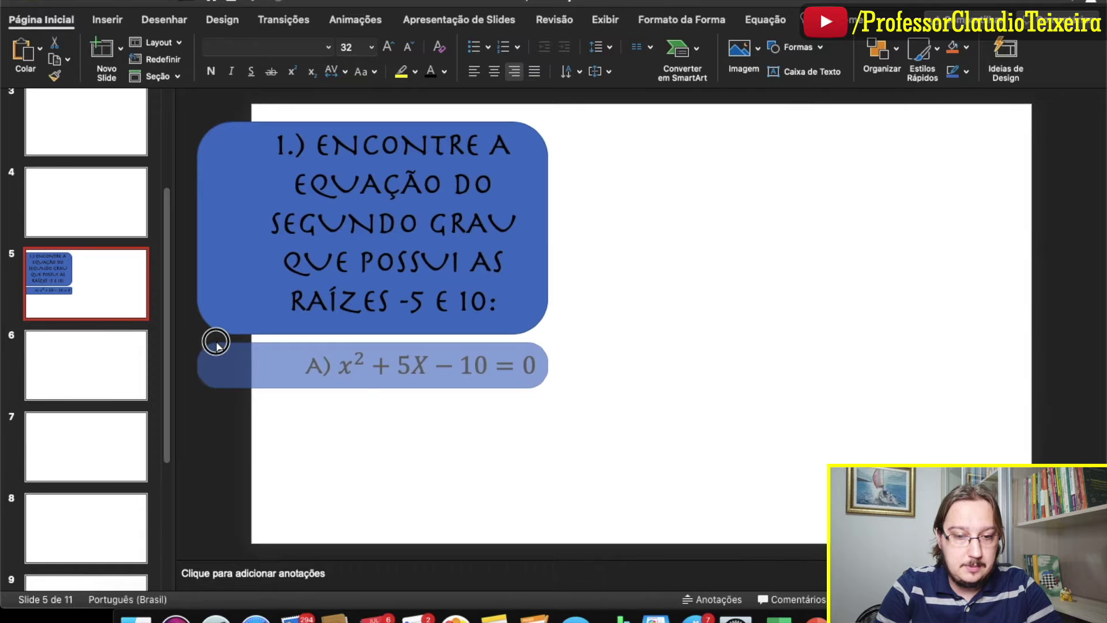
drag(209, 344, 210, 345)
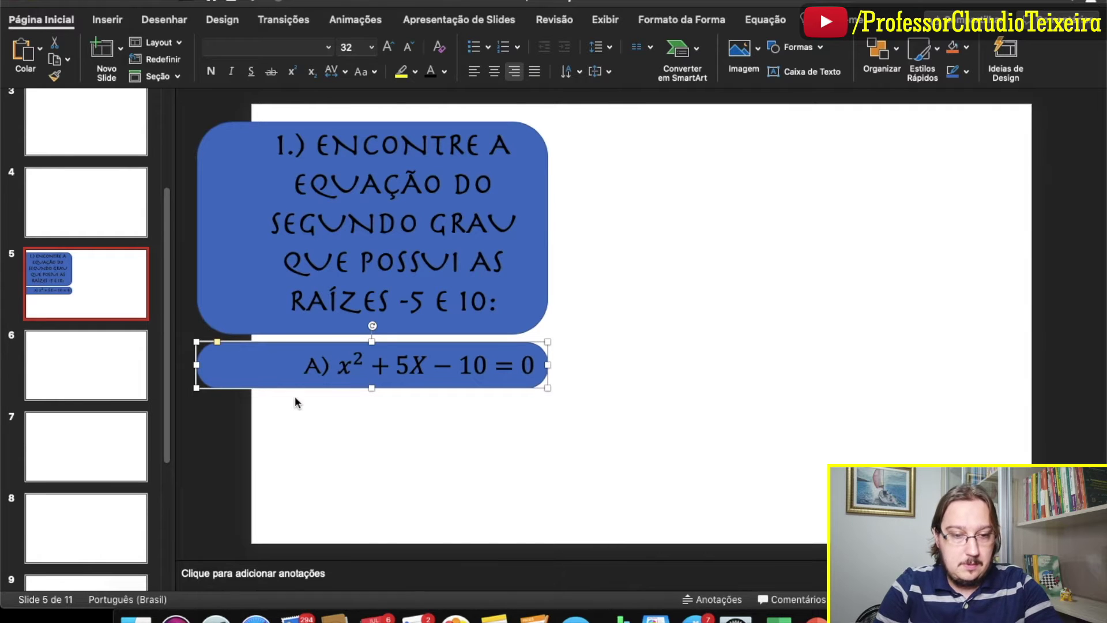
key(Right)
key(Down)
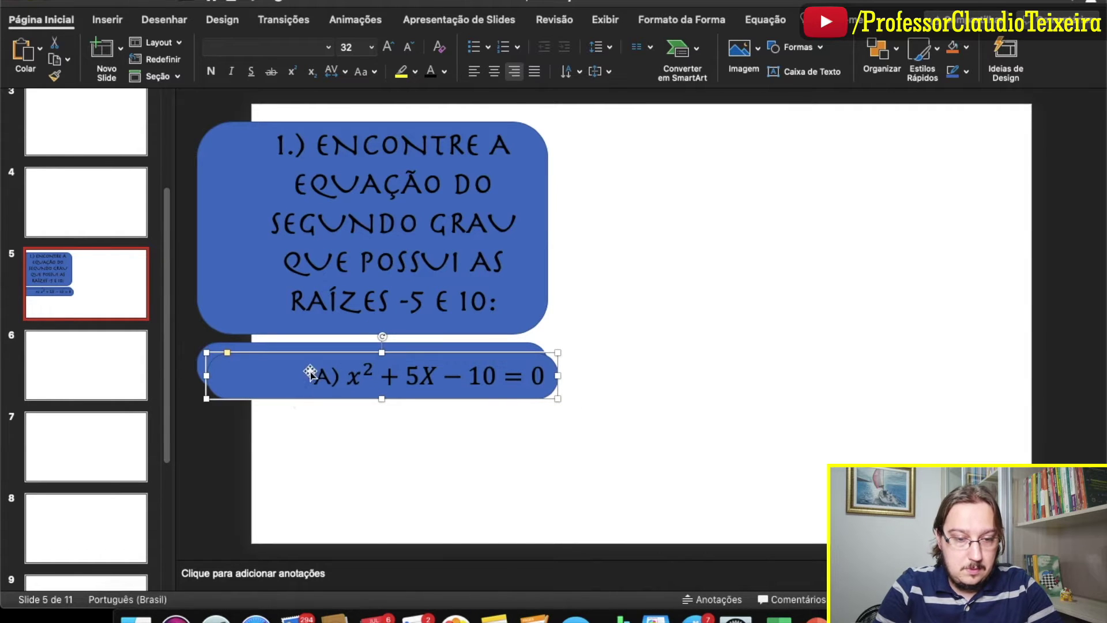
drag(310, 372, 297, 419)
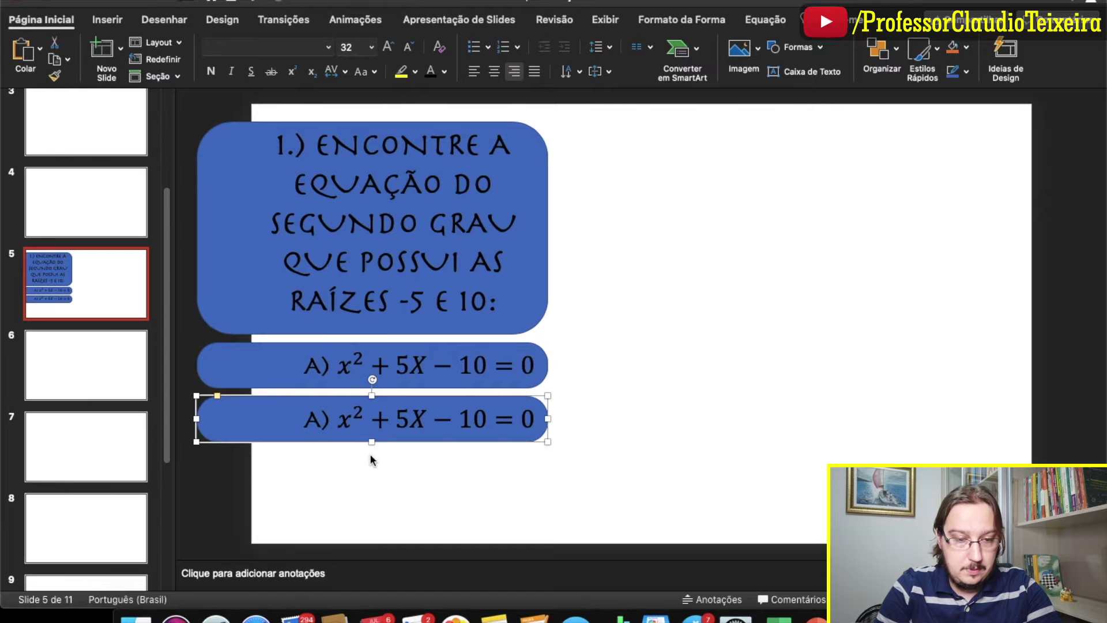
key(super+v)
drag(297, 368, 288, 466)
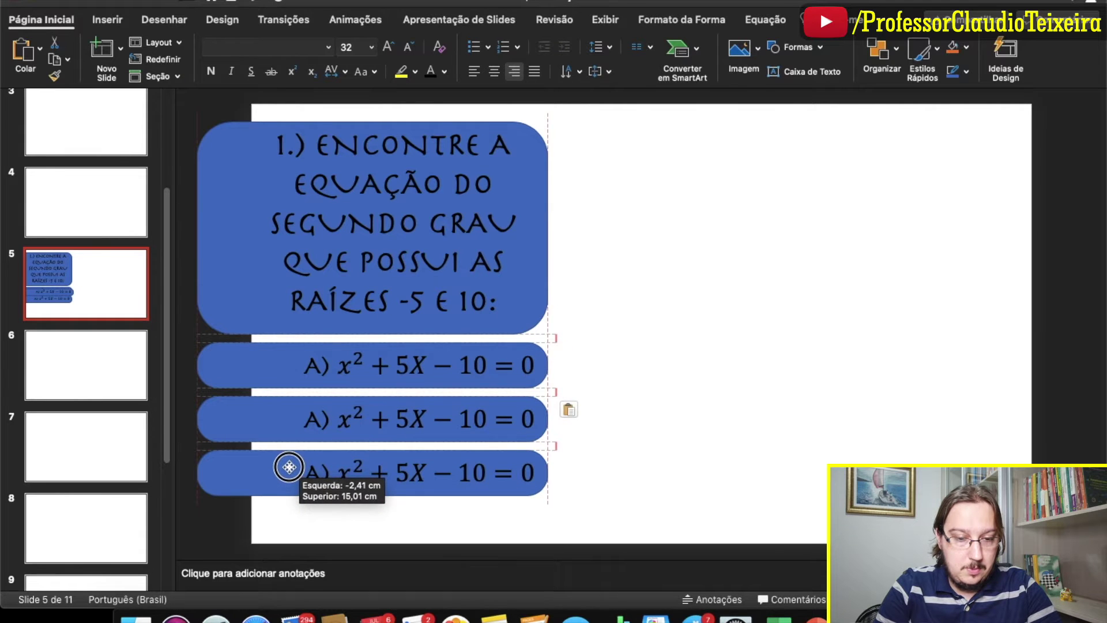
click(321, 416)
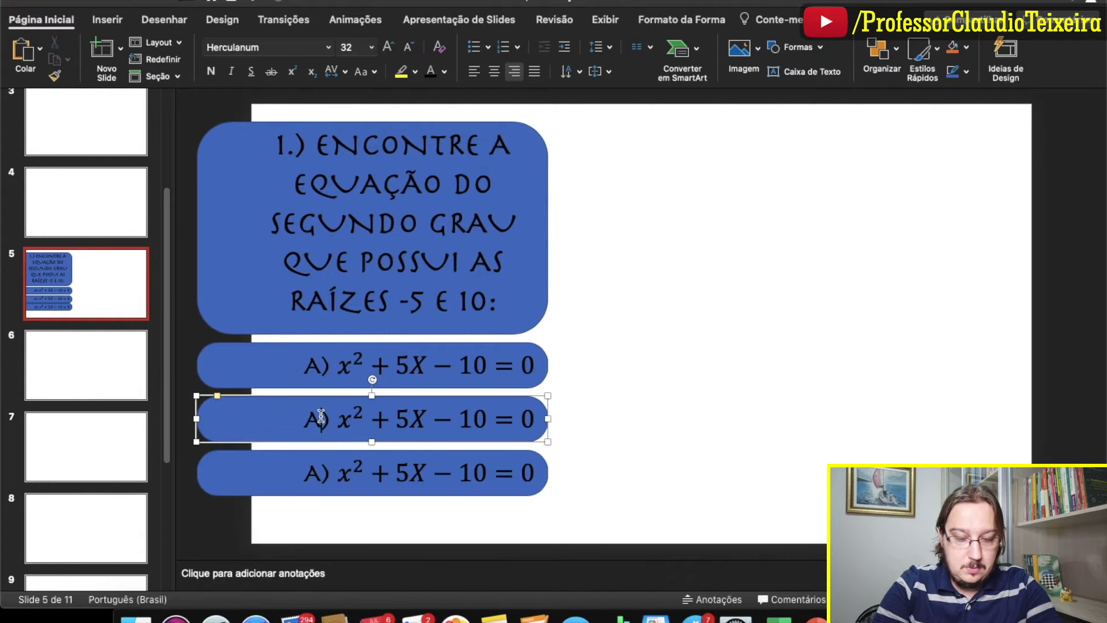
text(B)
Step: Change answer B's equation to x² − 5X + 50 = 0
click(351, 420)
click(388, 413)
text(−)
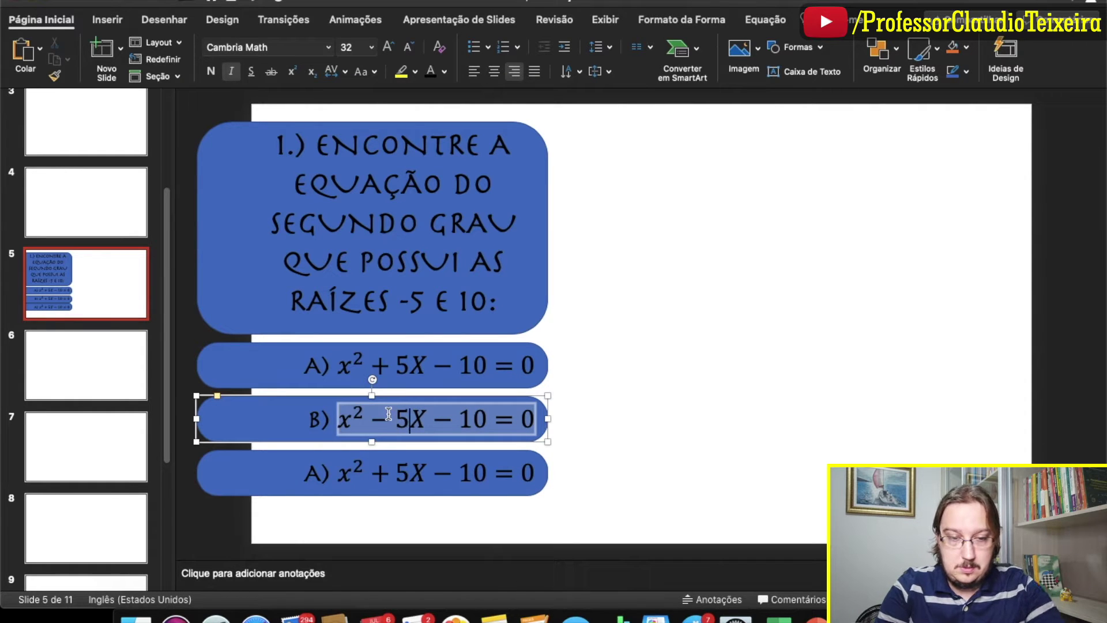
key(BackSpace)
key(BackSpace)
Step: Fix the third box's label and make answer C read x² − 5X − 50 = 0
key(BackSpace)
text(+ 50)
click(323, 473)
text())
click(376, 472)
key(BackSpace)
text(-)
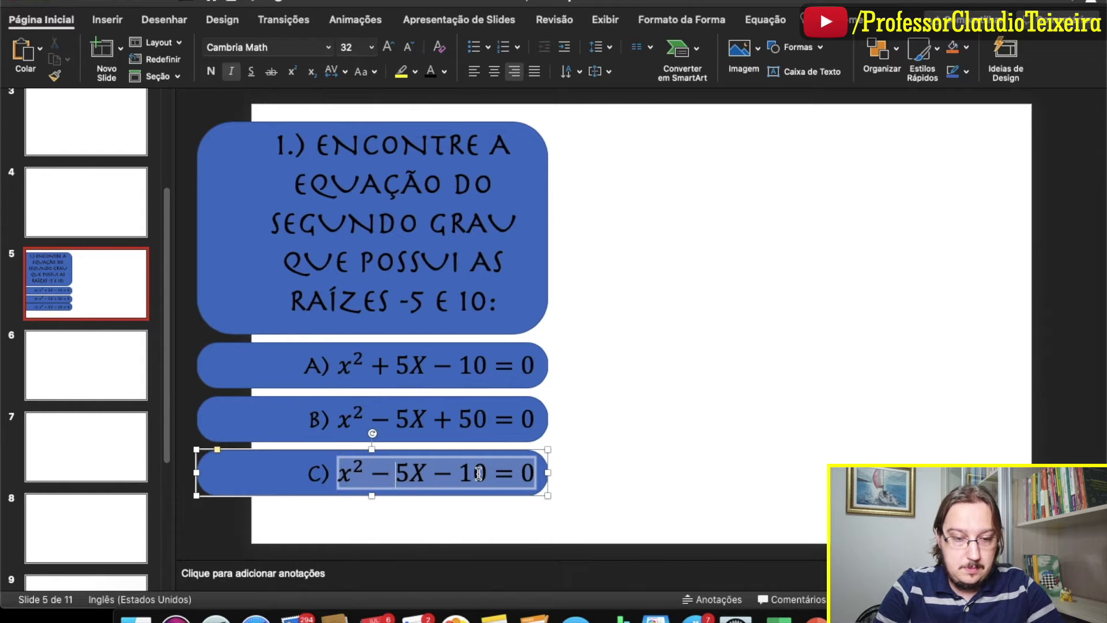
key(BackSpace)
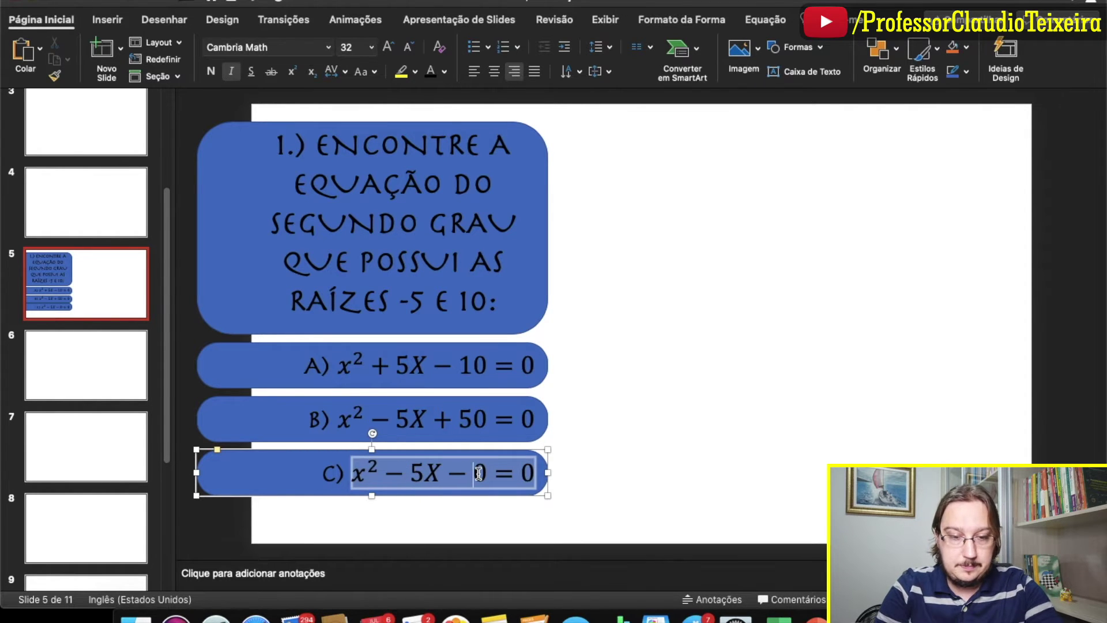
text(5)
click(617, 463)
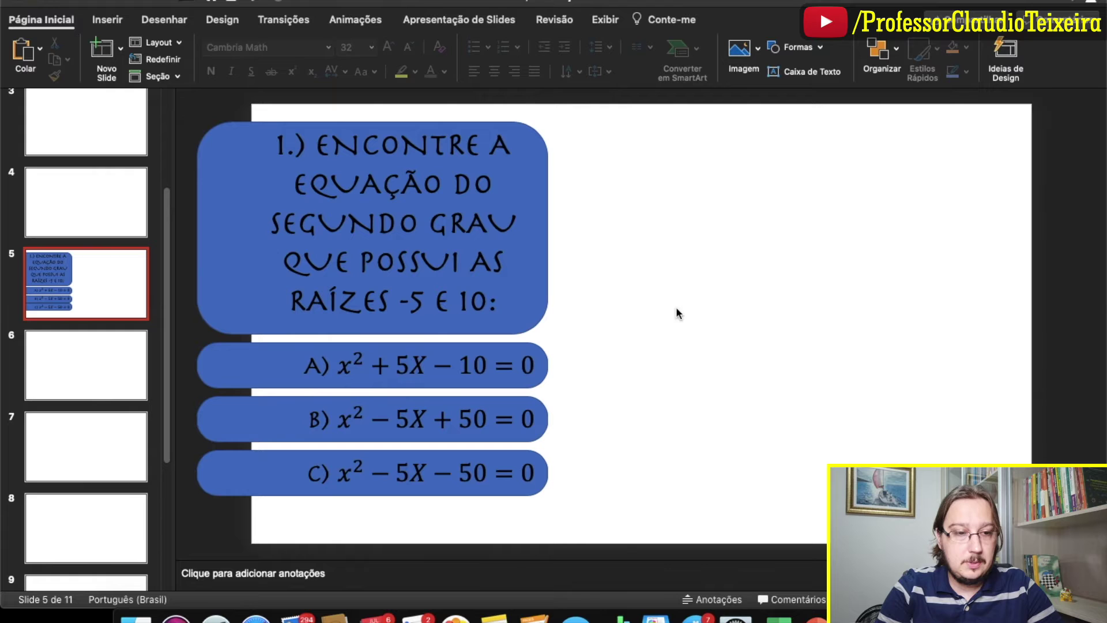
scroll(68, 333, down, 2)
Step: Add a text box reading ERRADA to slide 6
click(67, 312)
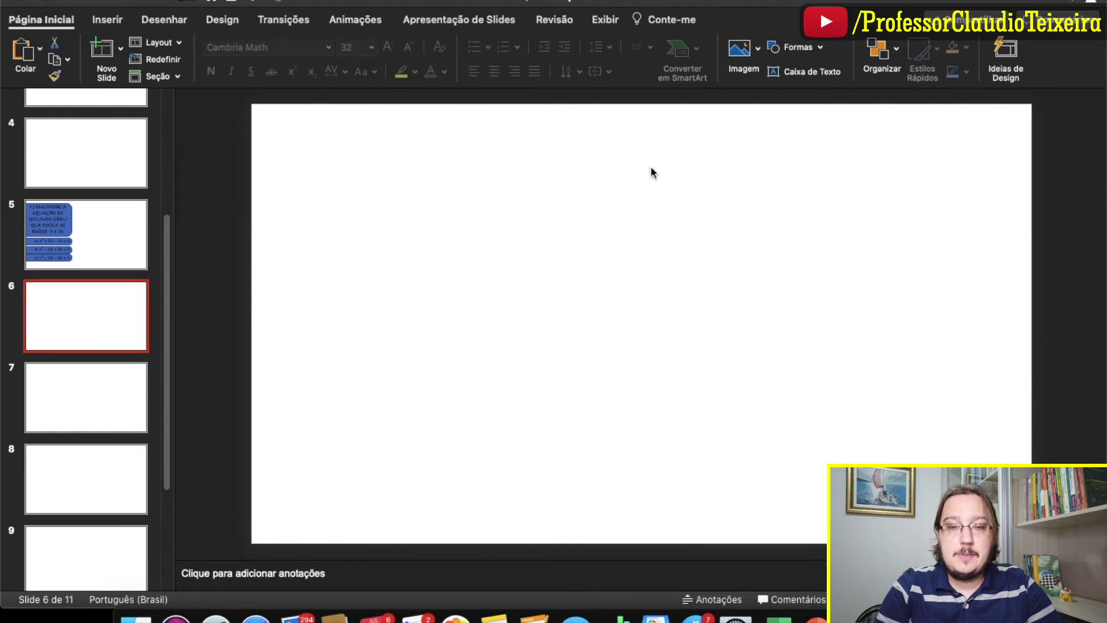
click(769, 183)
text(ERRADA)
click(791, 299)
Step: Add a text box reading CORRETA to slide 7, then return to slide 5's answer A
click(76, 413)
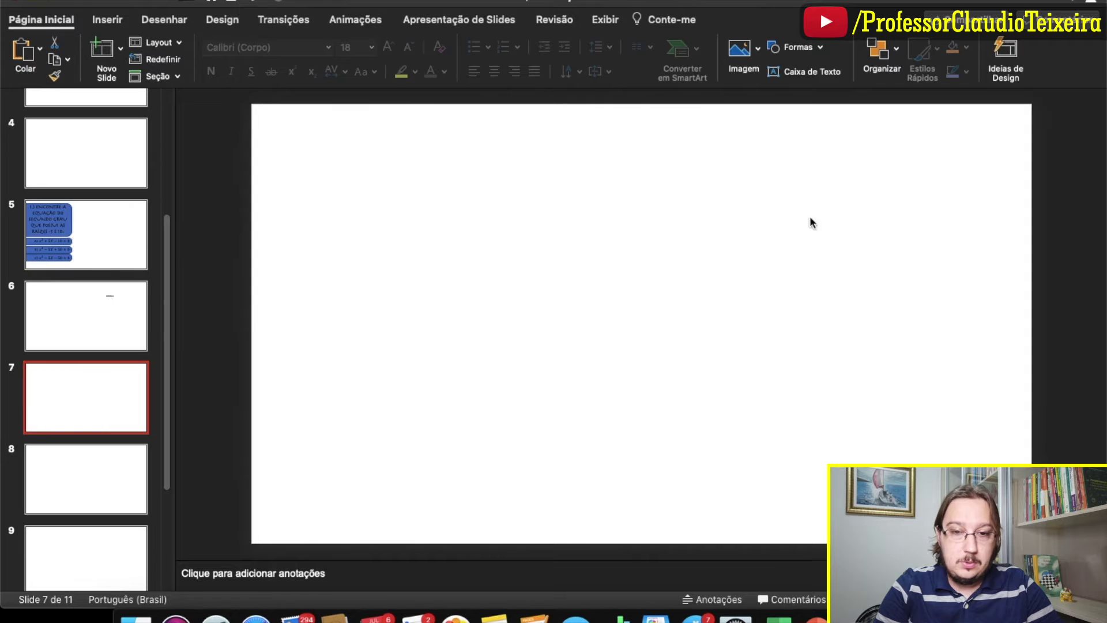
click(825, 214)
text(CORRETA)
click(743, 260)
click(108, 250)
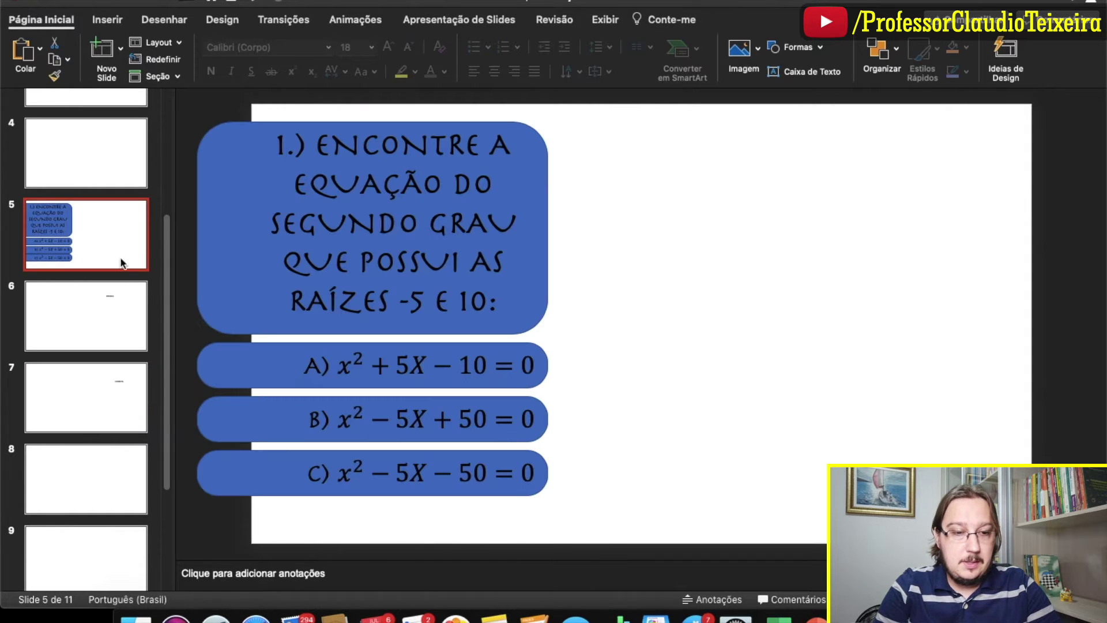
click(257, 372)
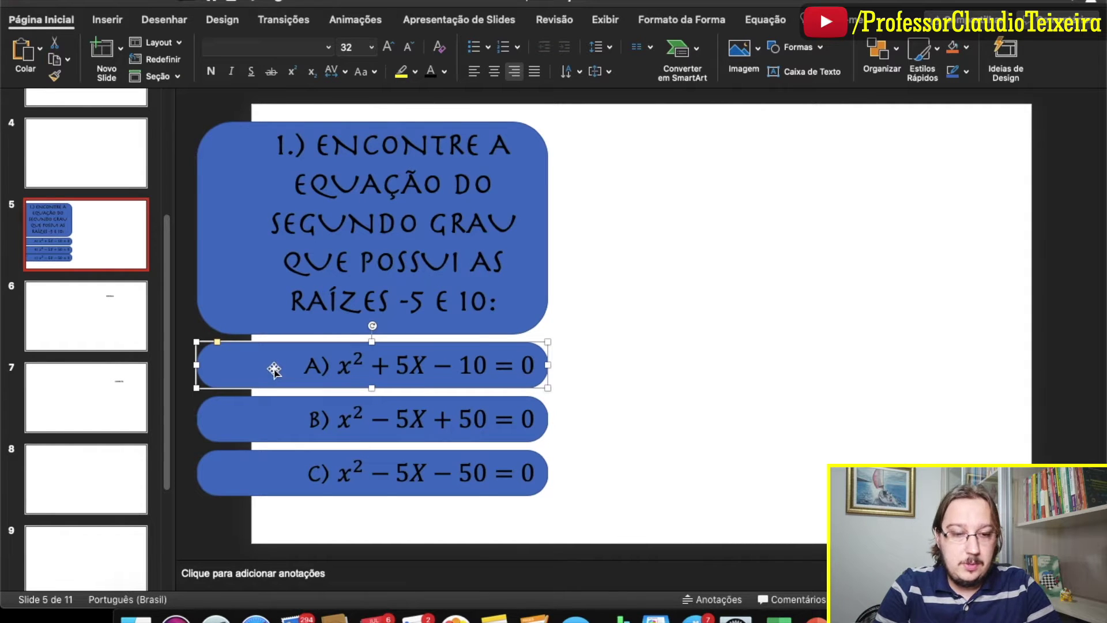
Step: Hyperlink answers A and B on slide 5 to the next slide
right_click(273, 368)
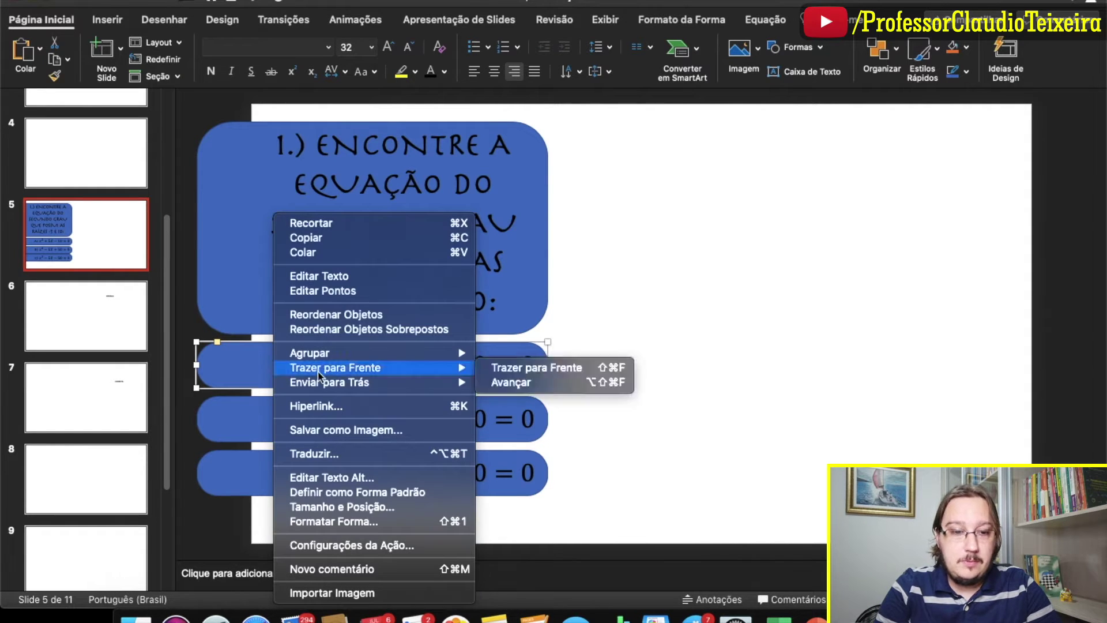
click(322, 407)
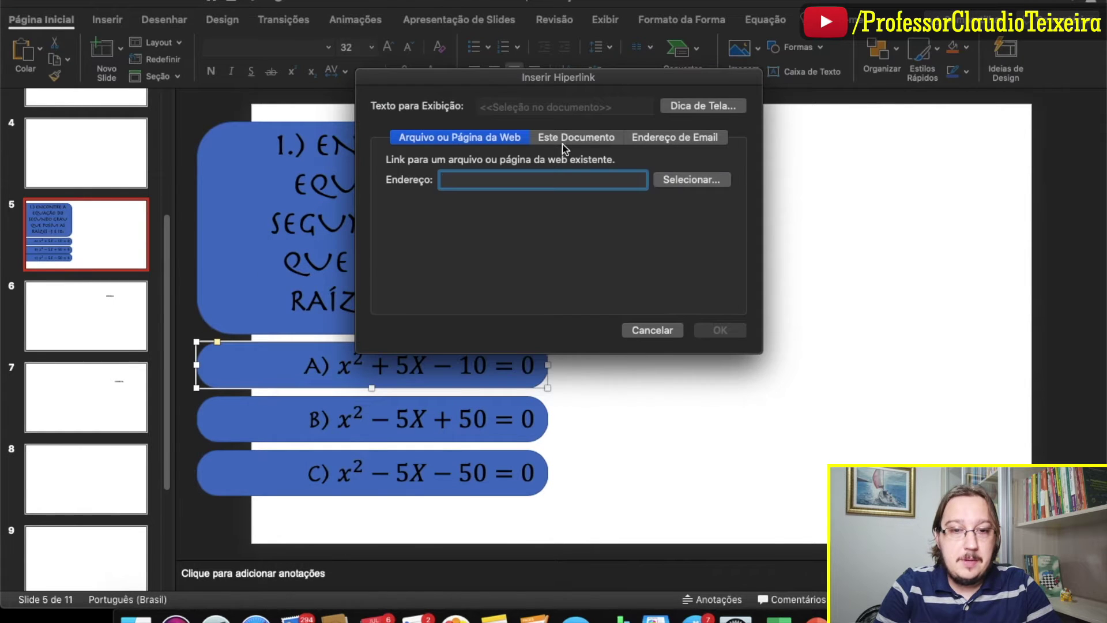
click(573, 137)
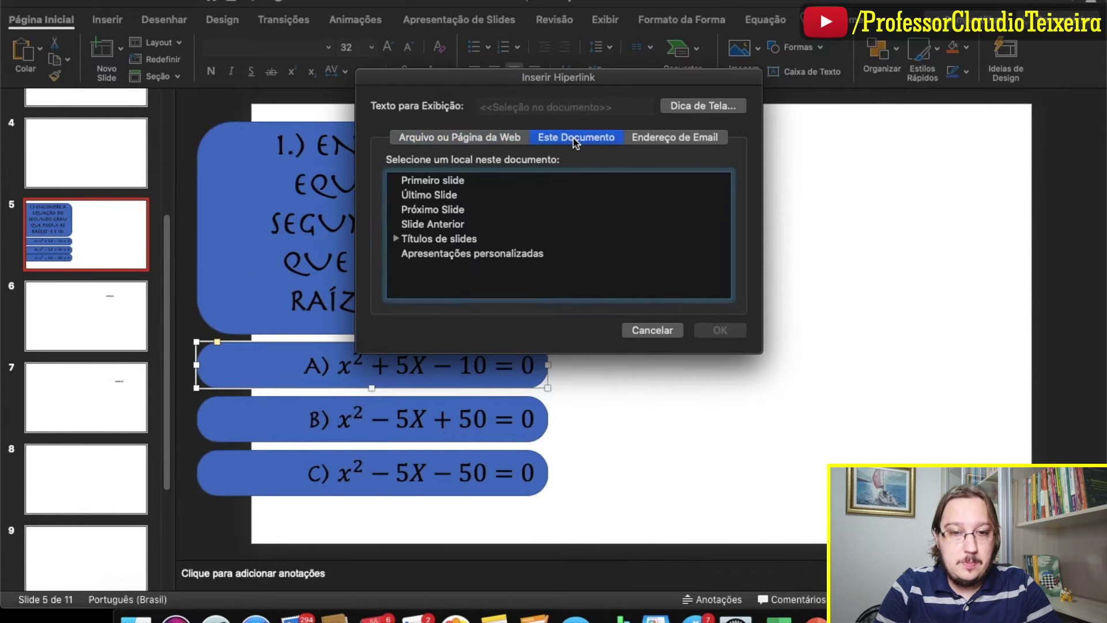
click(414, 209)
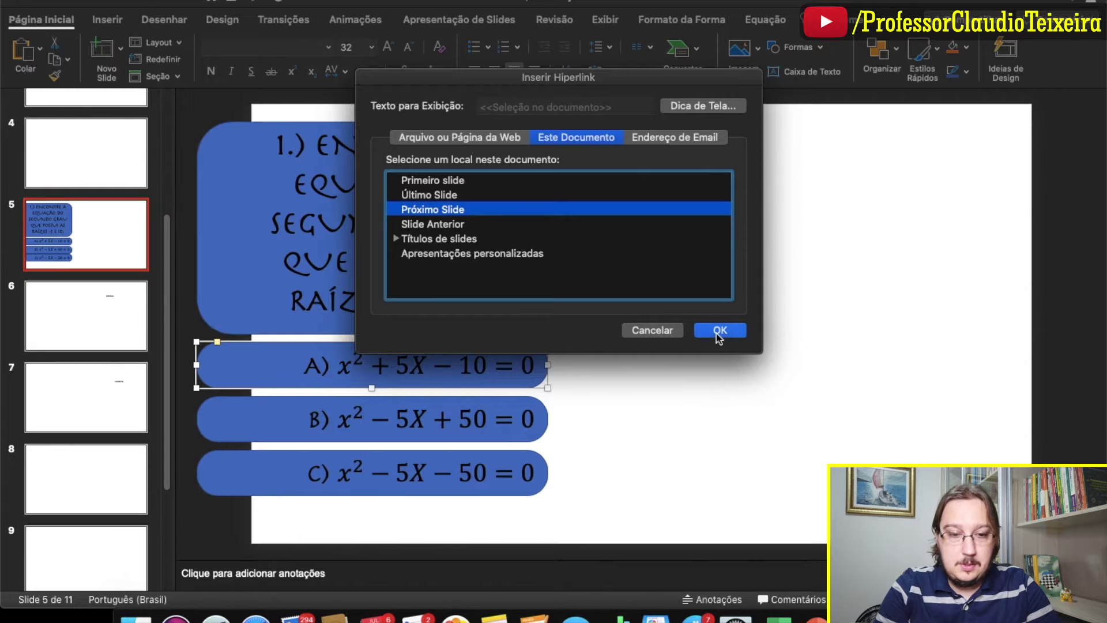
click(720, 331)
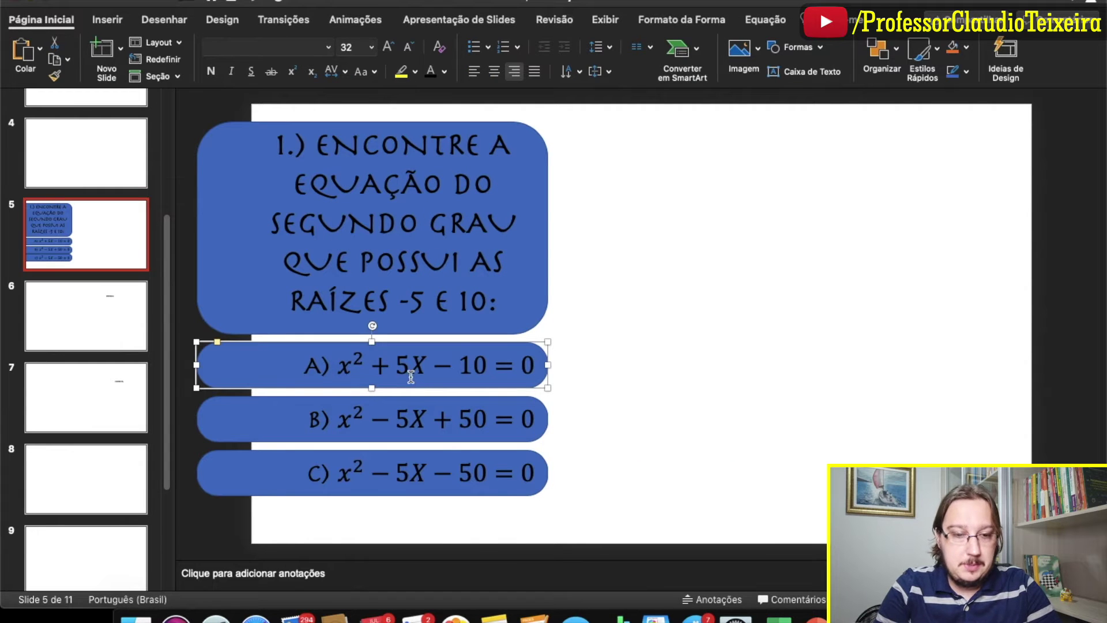
click(266, 420)
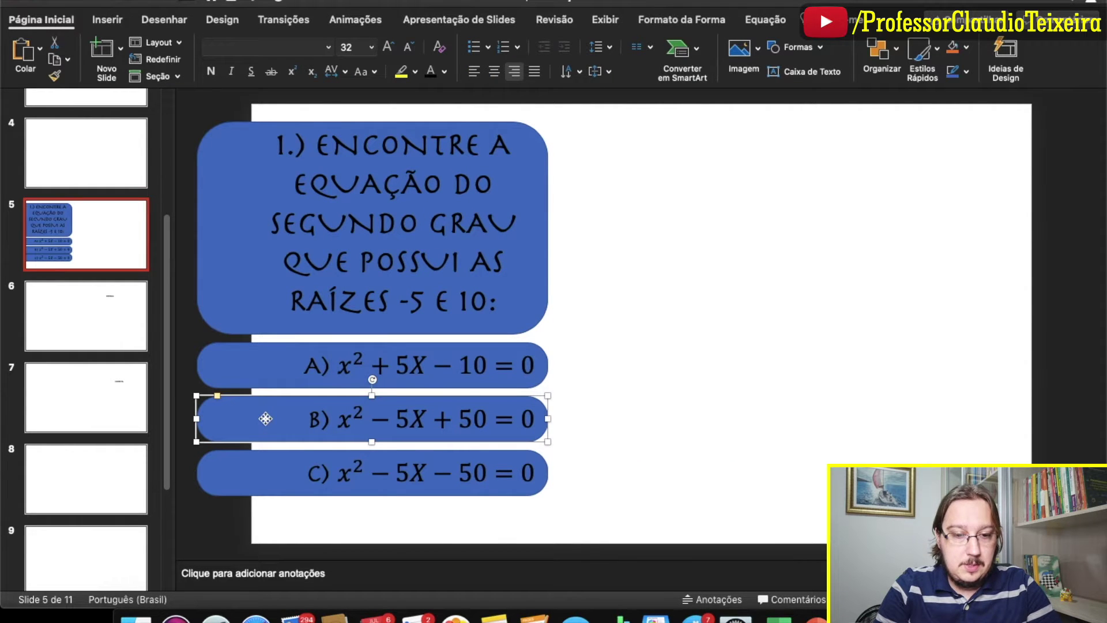
right_click(266, 419)
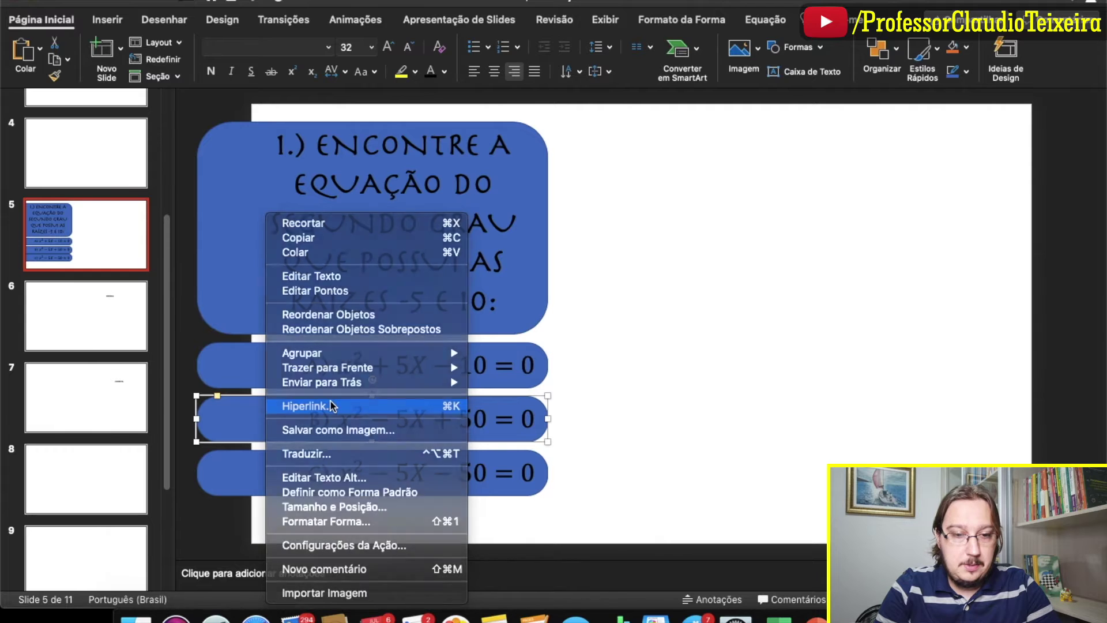
click(276, 405)
click(427, 210)
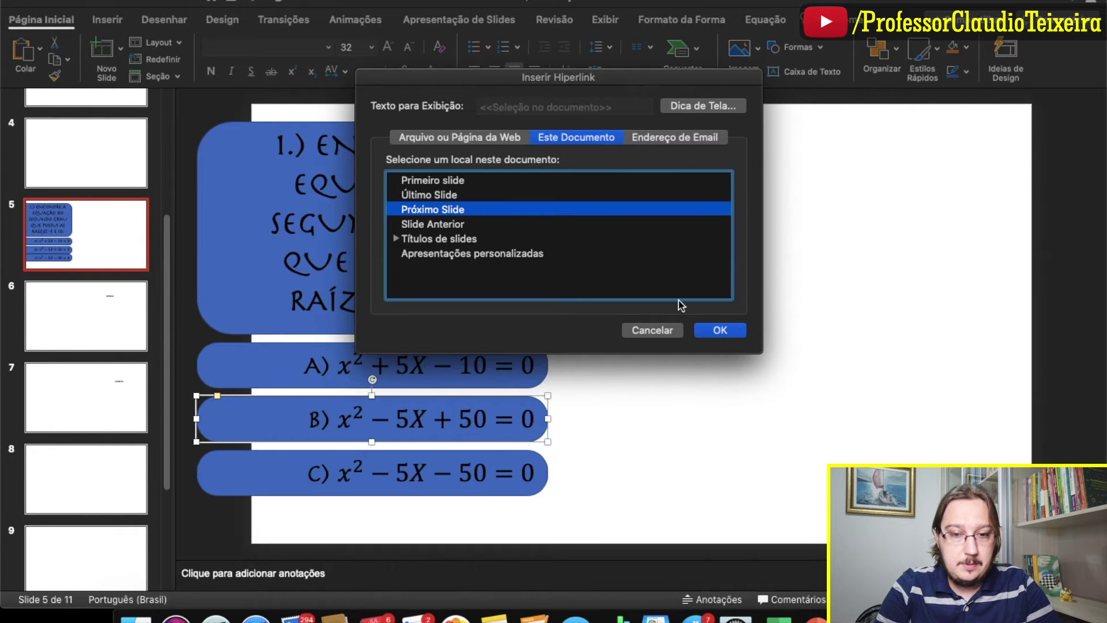
click(720, 331)
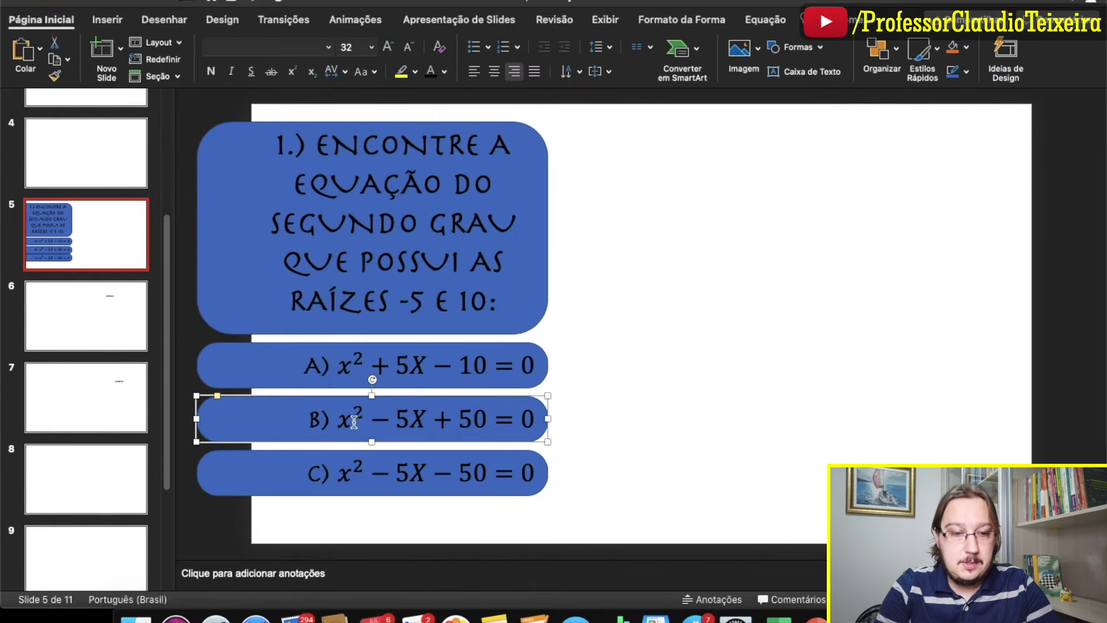
Step: Hyperlink answer C to Slide 7, the CORRETA slide
click(265, 476)
right_click(265, 477)
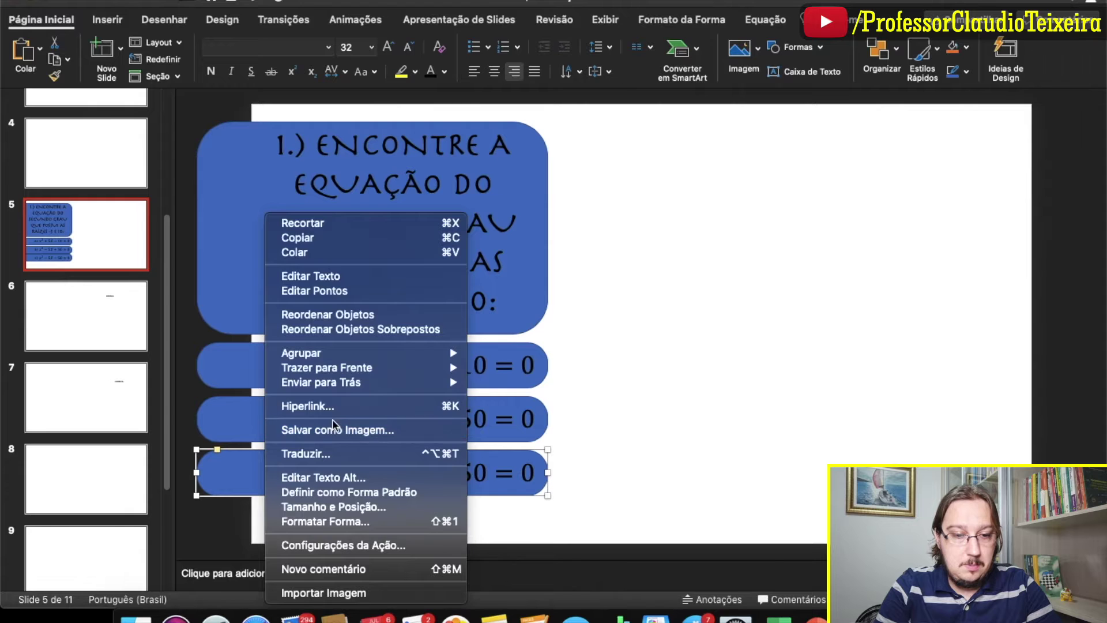
click(335, 407)
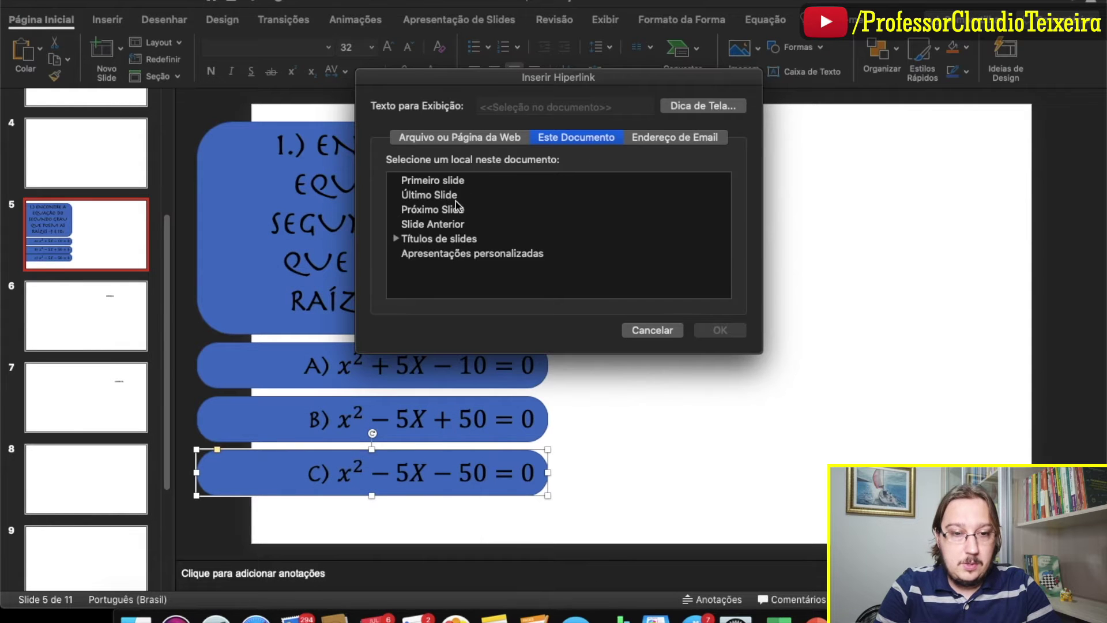
click(397, 239)
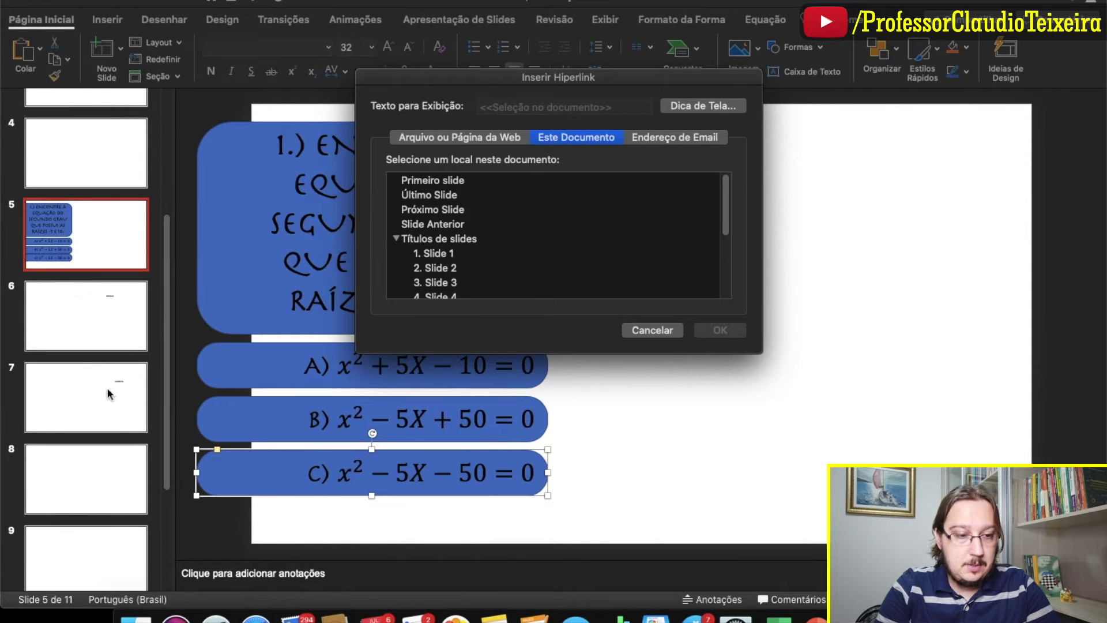
scroll(472, 271, down, 5)
scroll(472, 274, down, 1)
click(438, 227)
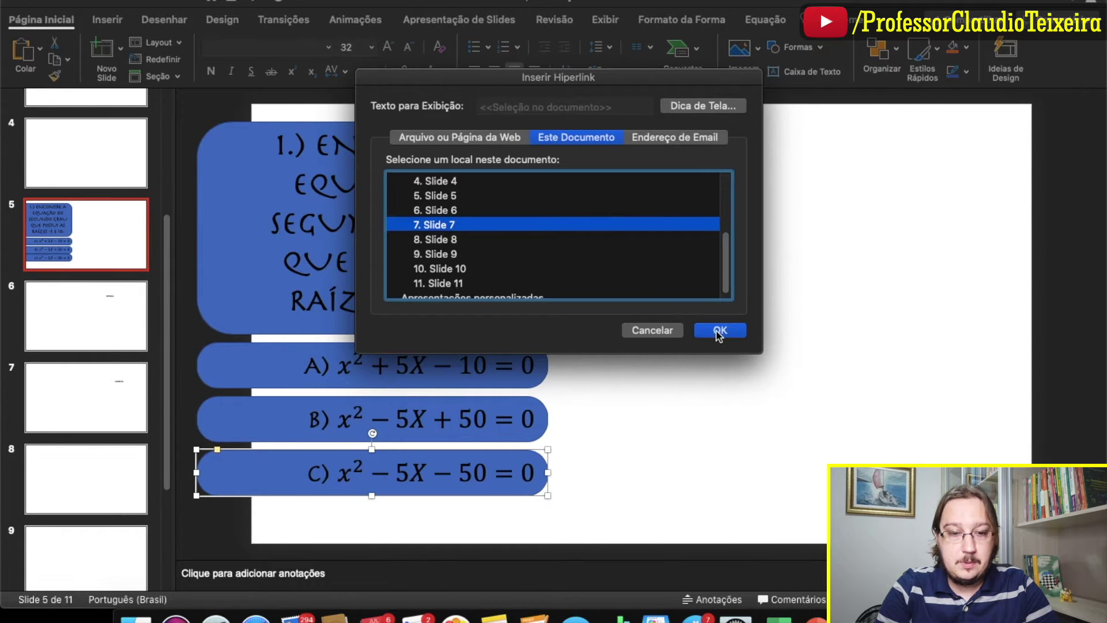
click(720, 331)
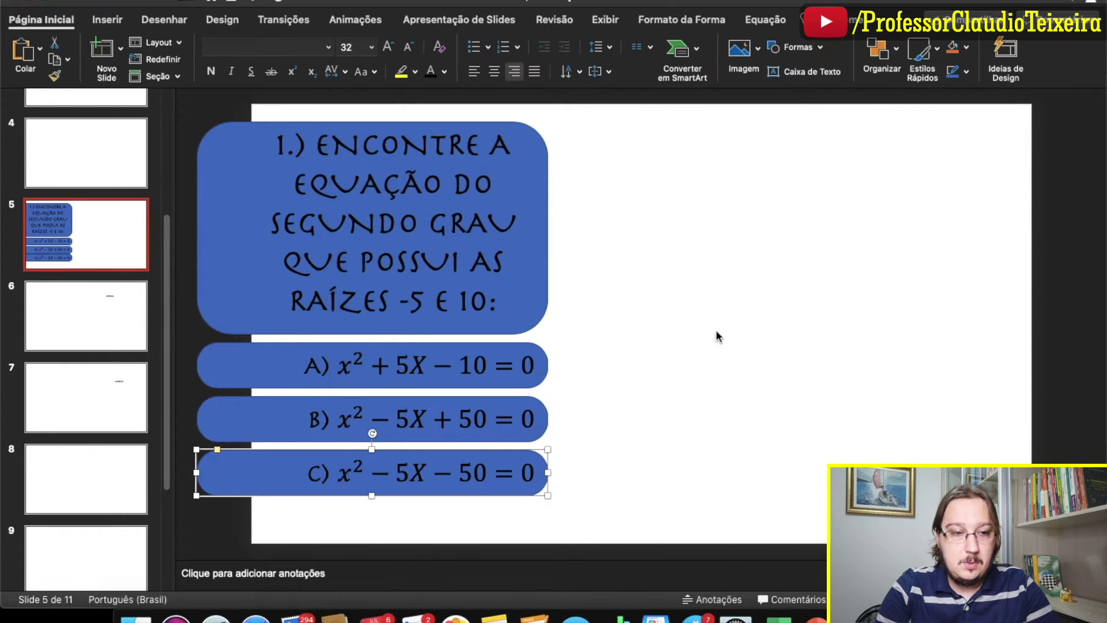
click(128, 232)
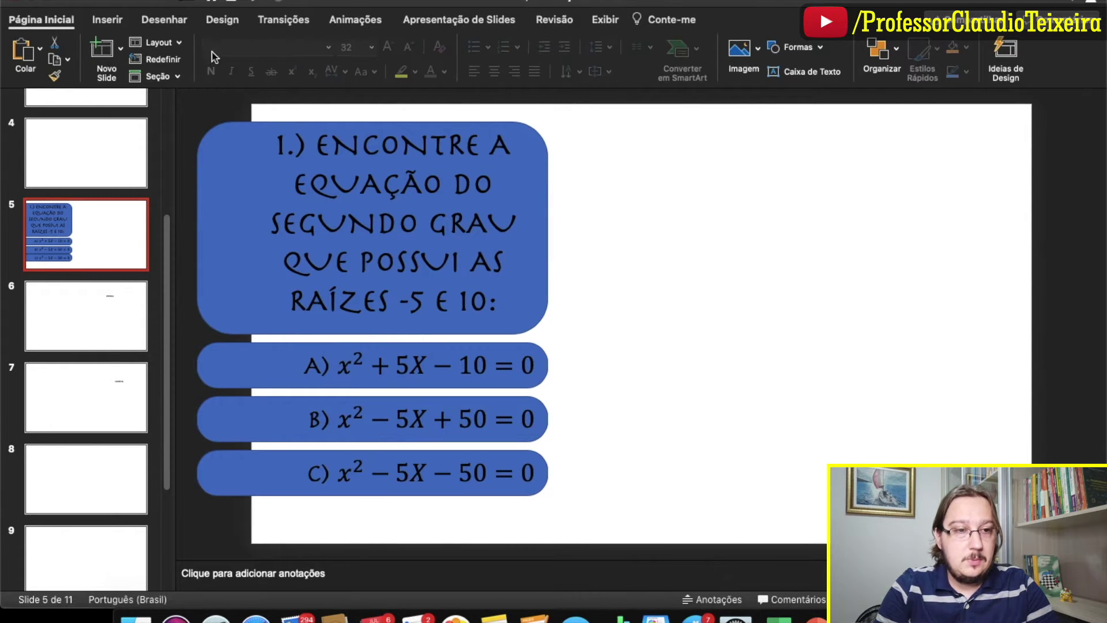
Step: Draw a left block arrow labelled VOLTAR in the bottom-left corner of slide 6
click(458, 20)
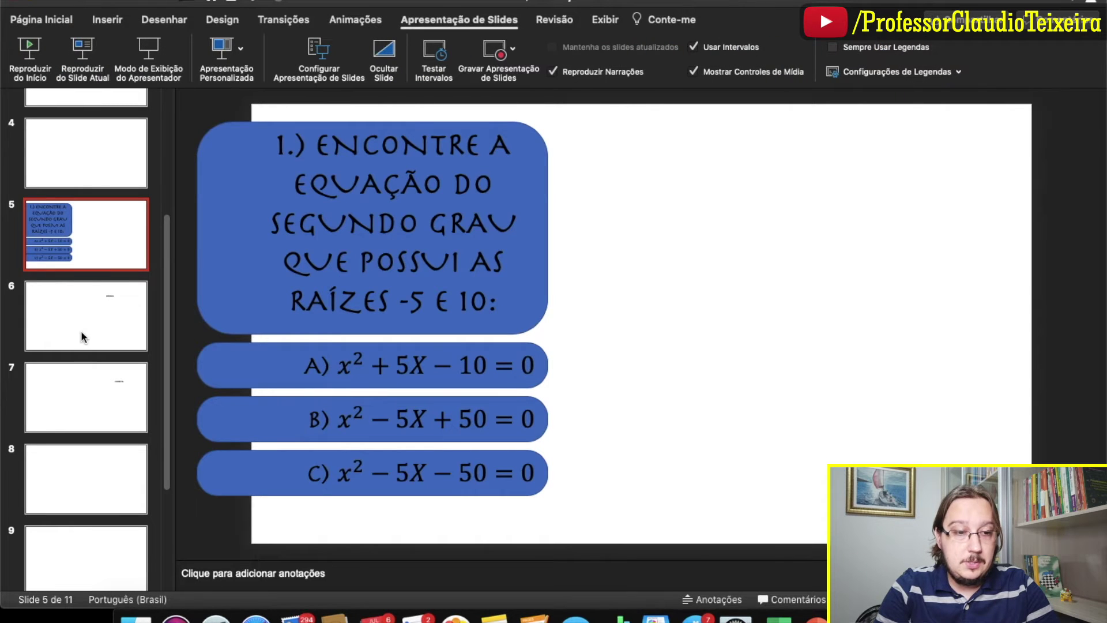
click(80, 337)
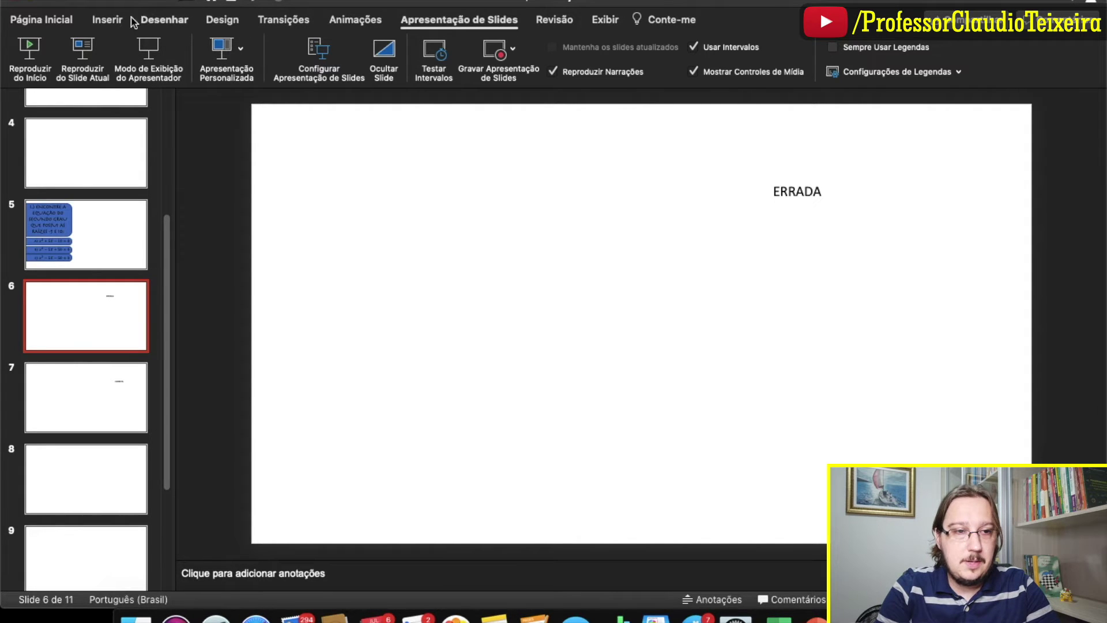
click(115, 26)
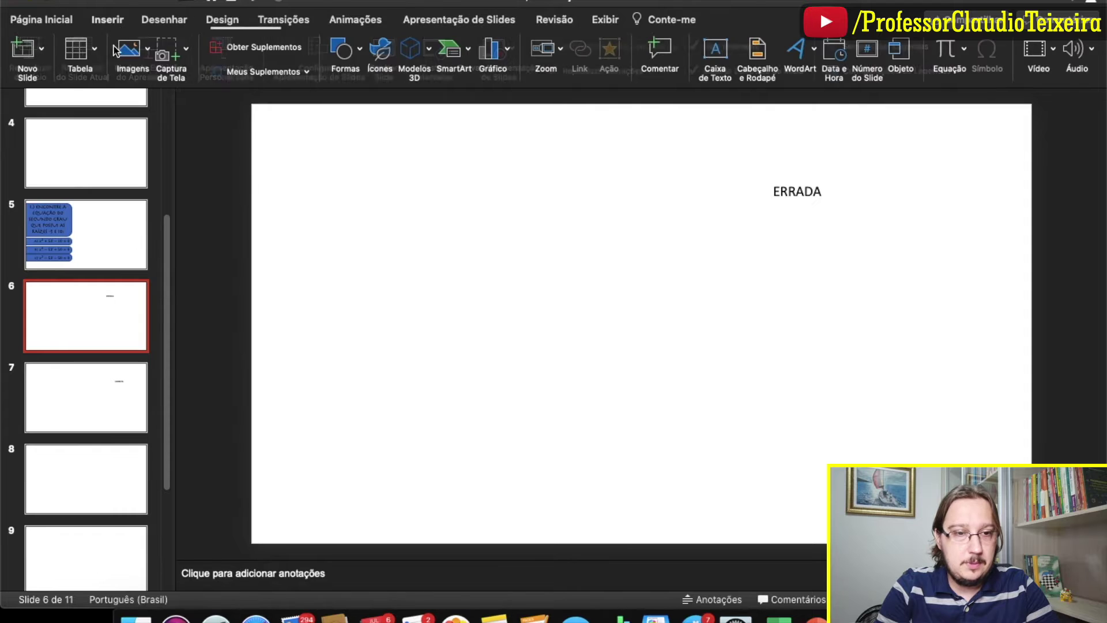
click(343, 49)
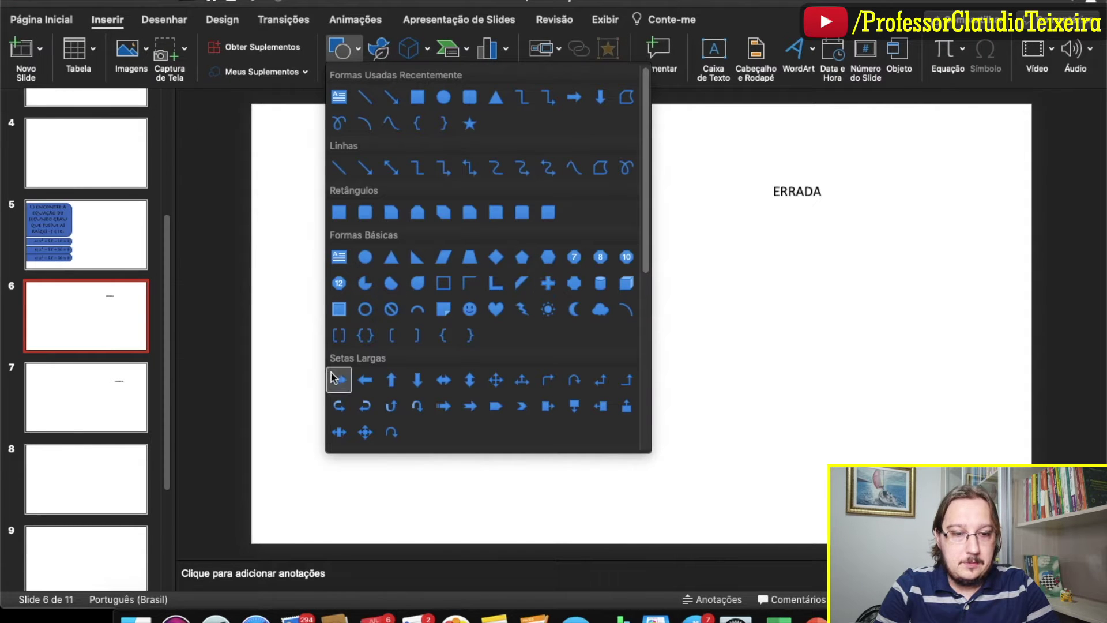
click(365, 381)
drag(293, 413, 406, 479)
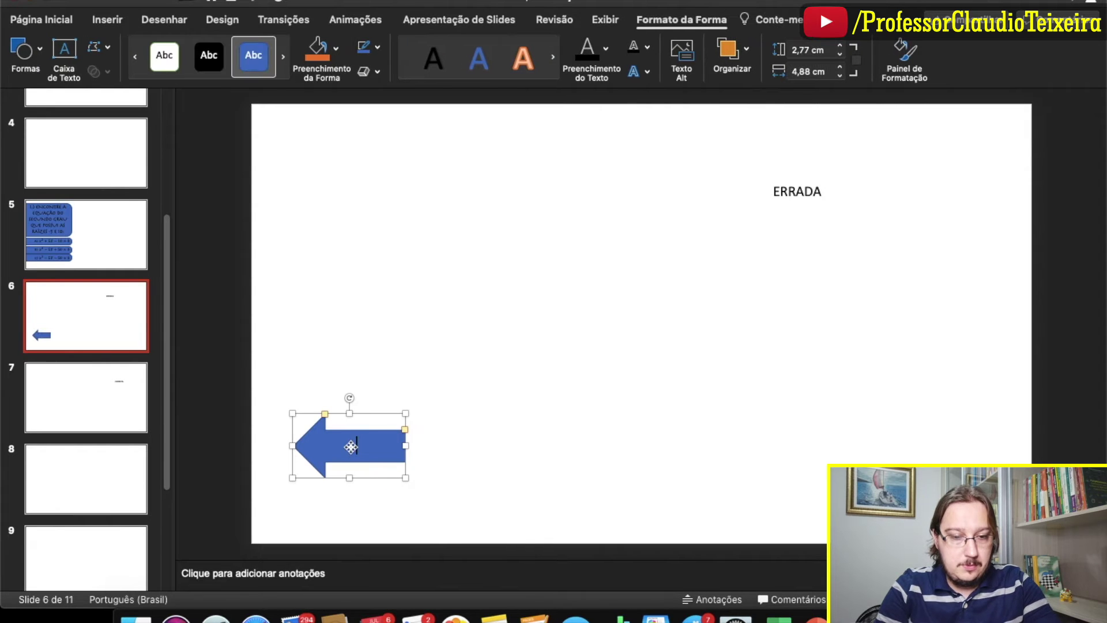
text(VOLTAR)
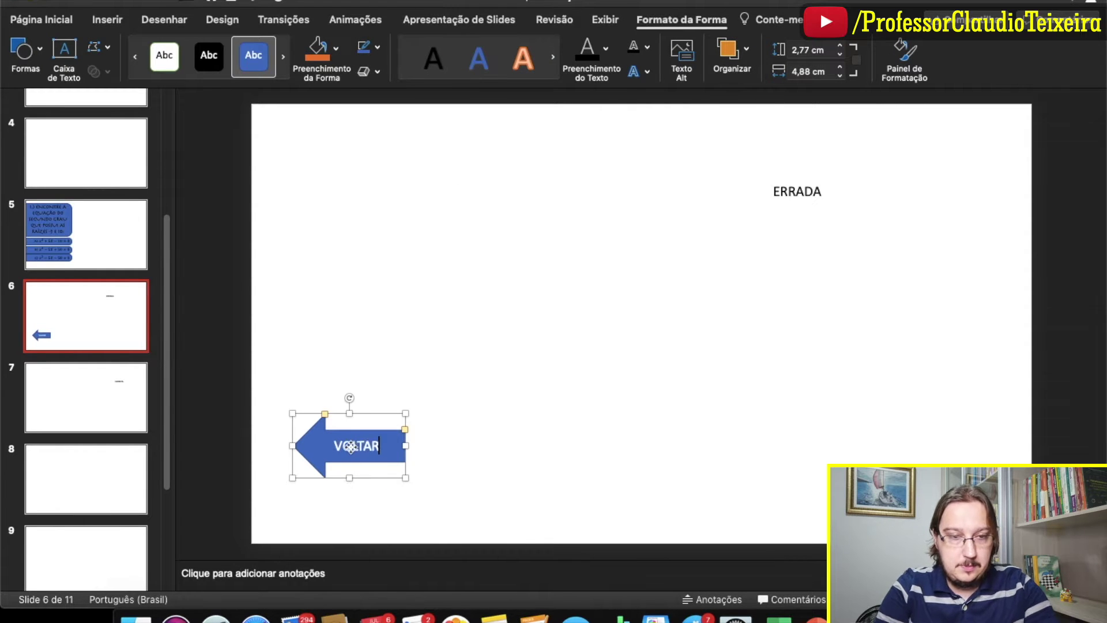
click(381, 218)
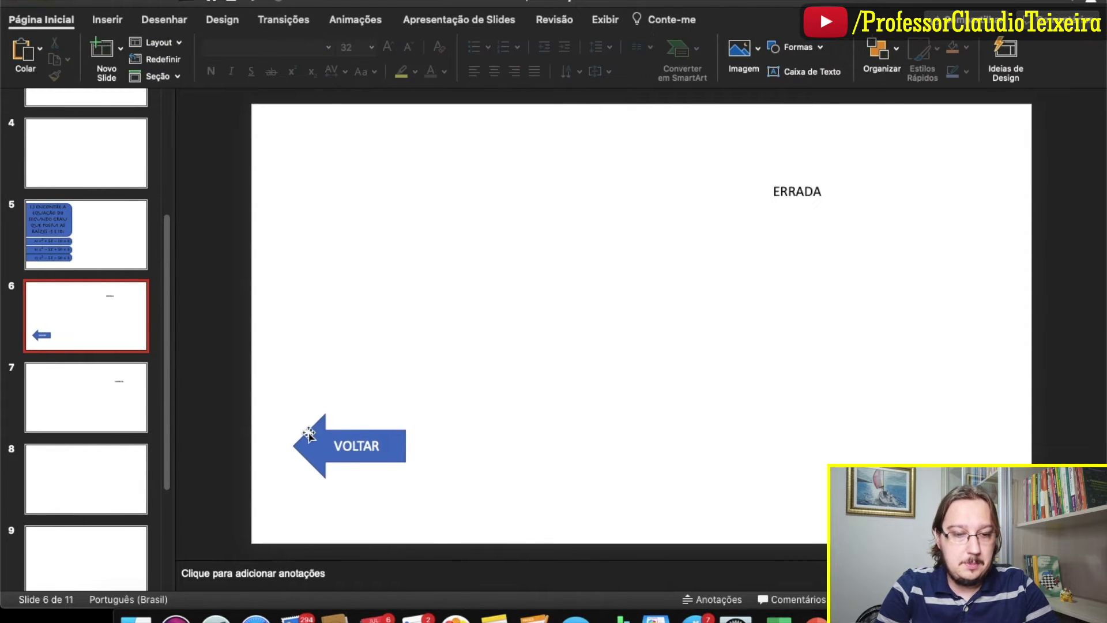
Step: Hyperlink the VOLTAR arrow to the previous slide (Slide Anterior)
right_click(315, 447)
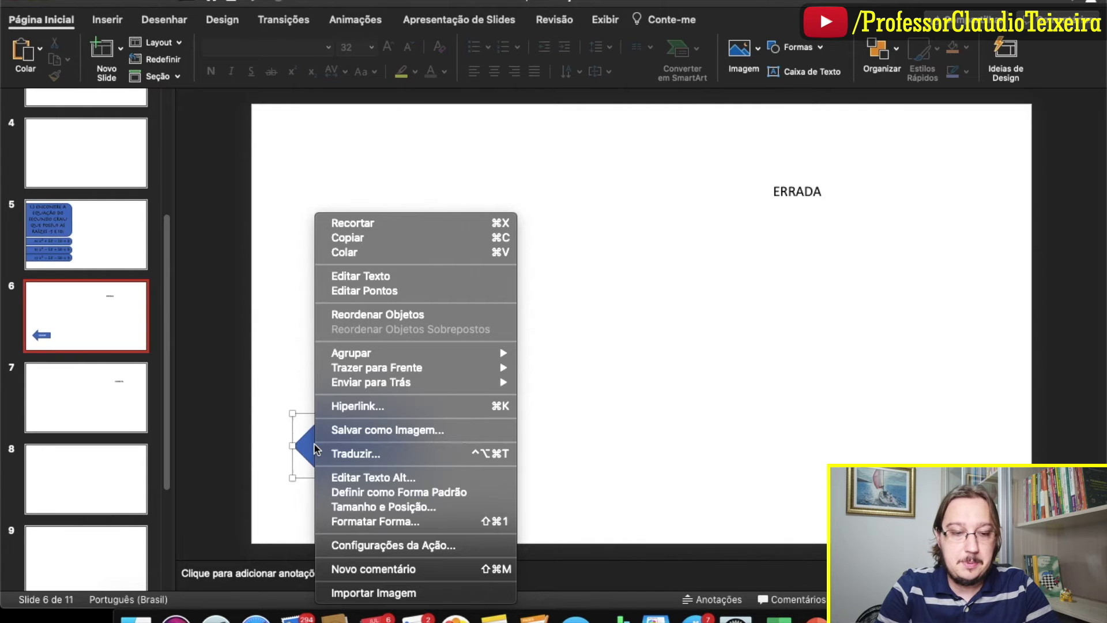
click(397, 407)
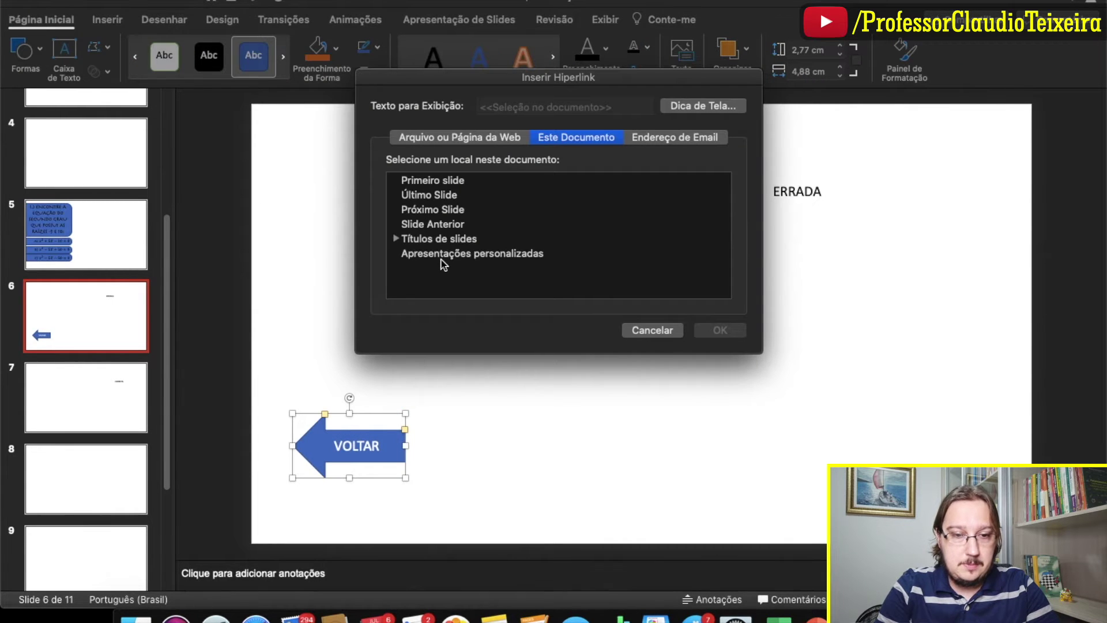
click(430, 223)
click(720, 330)
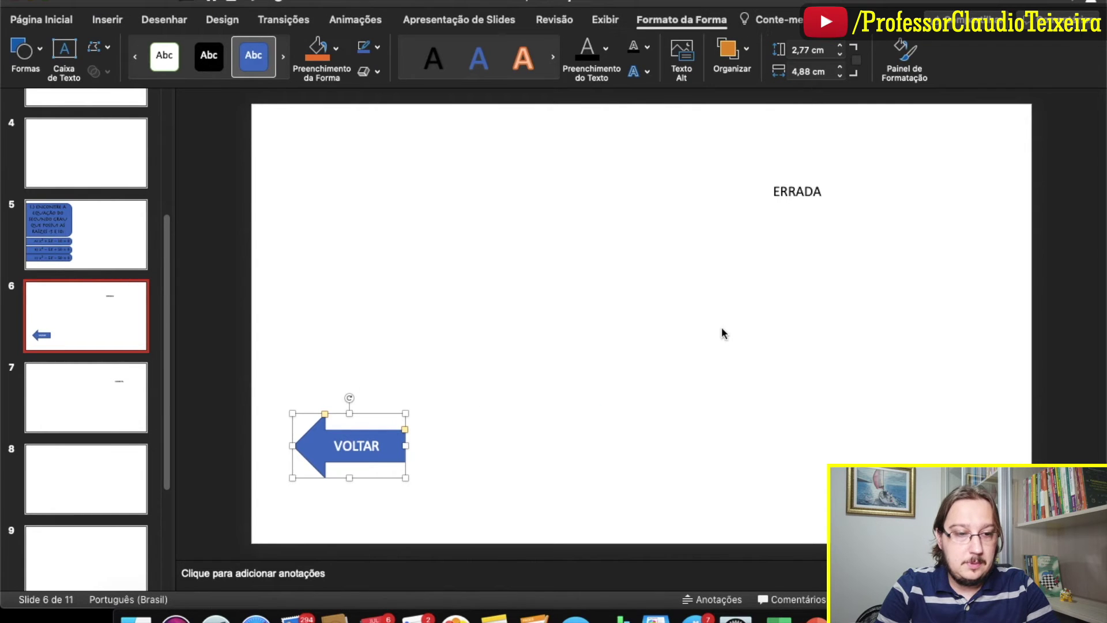
click(59, 394)
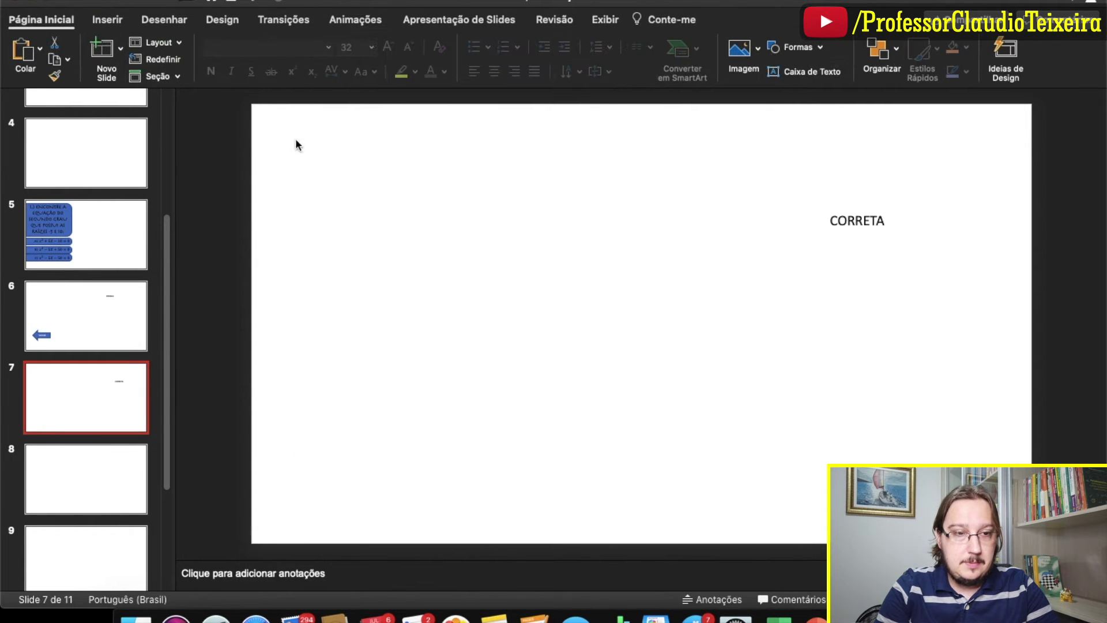
Step: Draw a right block arrow labelled AVANÇAR at the lower right of slide 7
click(106, 20)
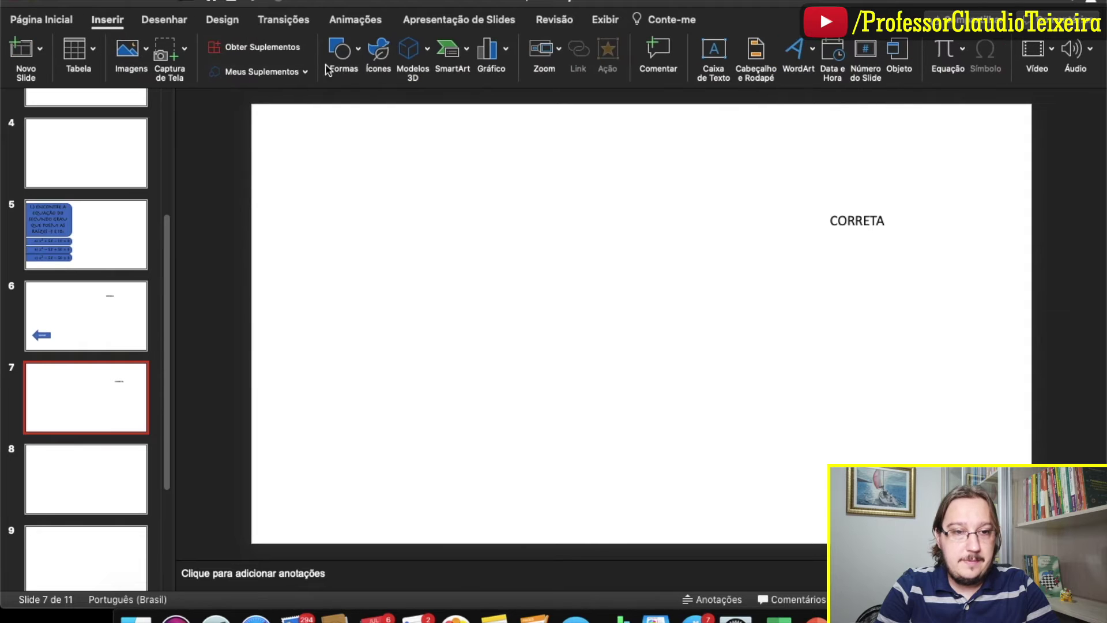
click(357, 55)
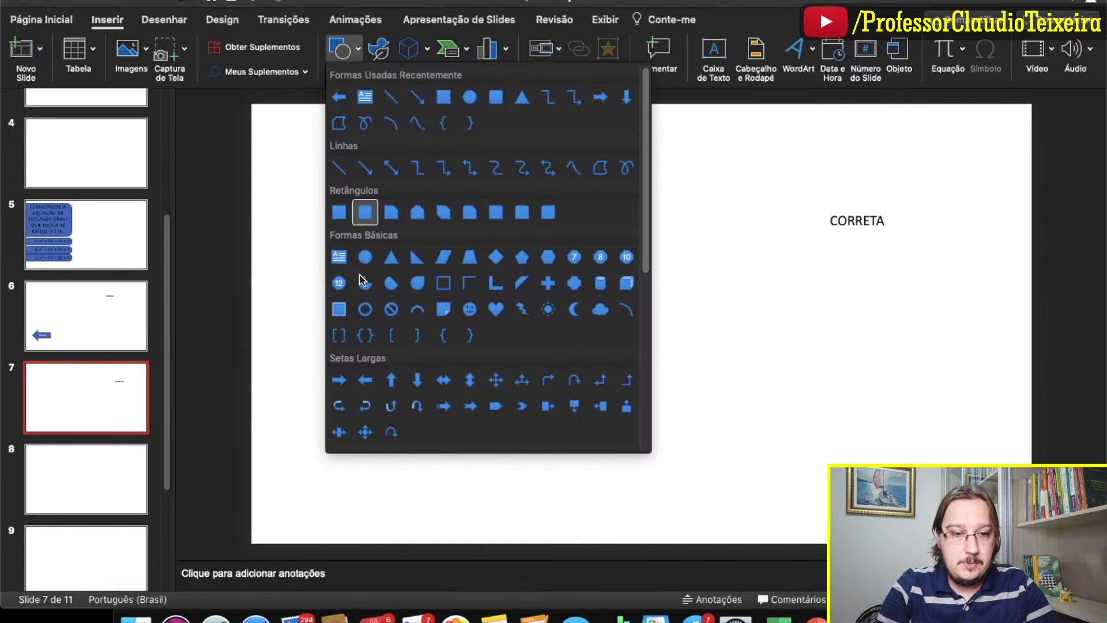
click(339, 379)
mouse_move(908, 445)
mouse_down()
mouse_move(998, 479)
mouse_move(1007, 513)
mouse_up()
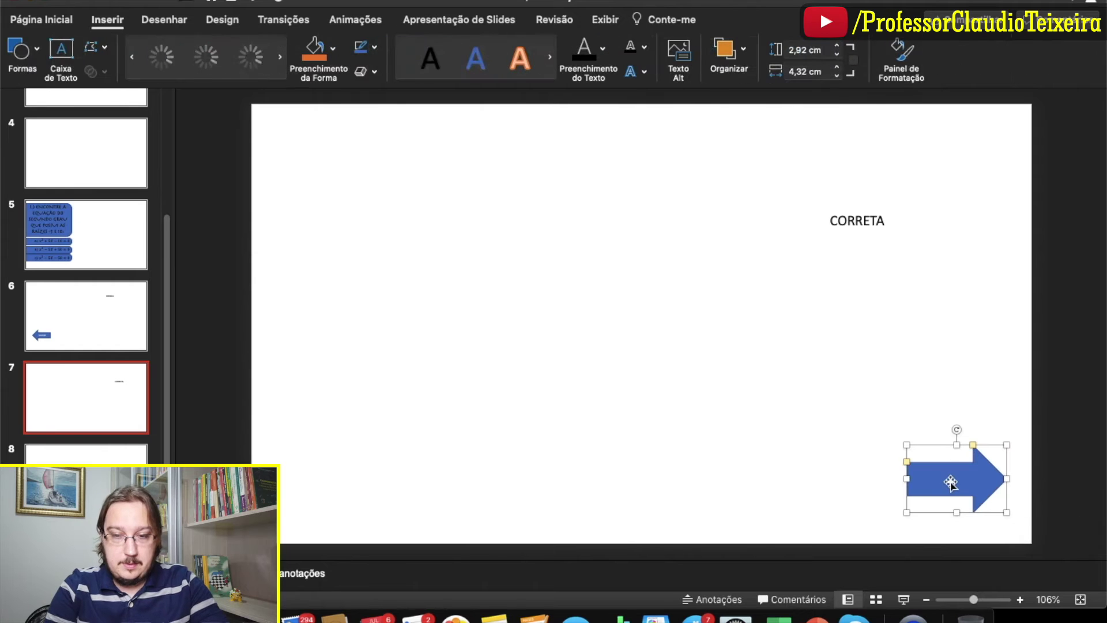
text(AVANÇAR)
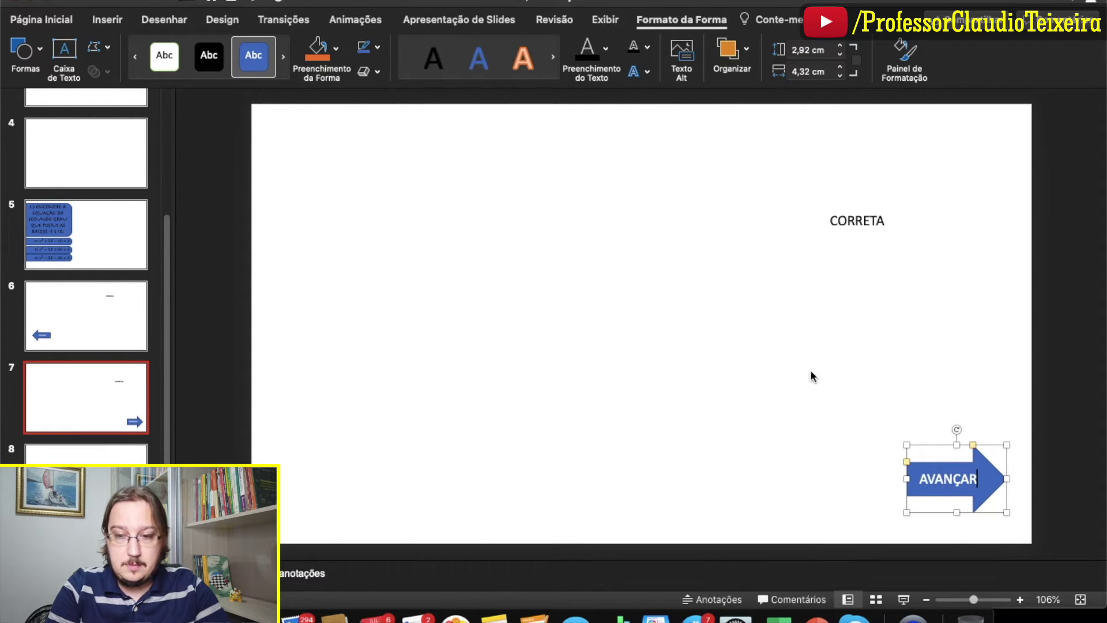
click(876, 373)
Step: Hyperlink the AVANÇAR arrow to the next slide (Próximo Slide)
right_click(987, 469)
click(829, 406)
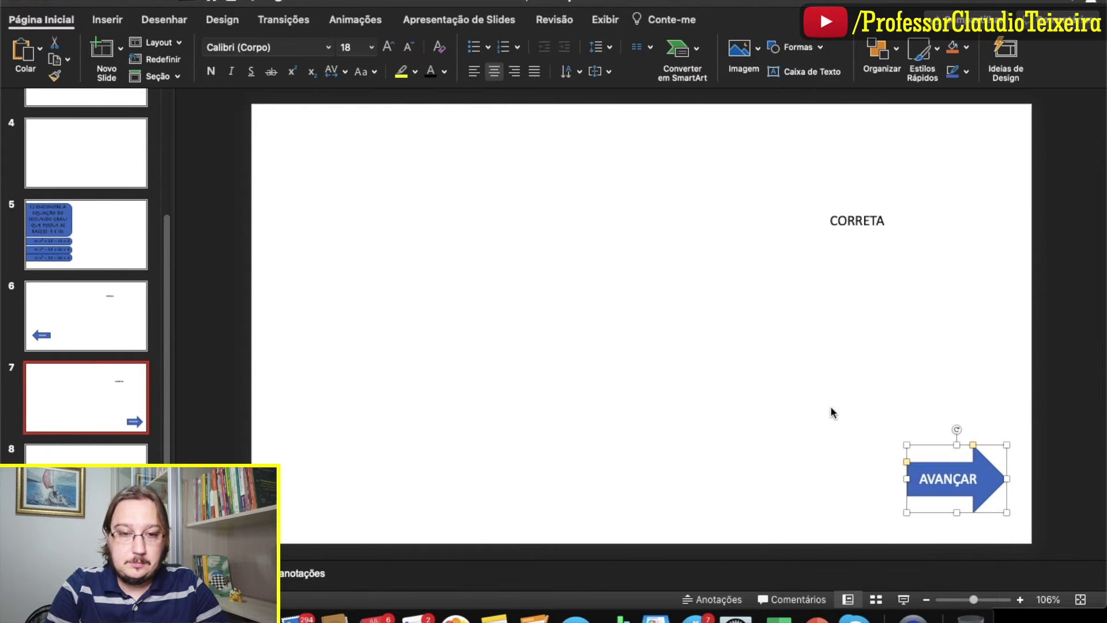
click(433, 211)
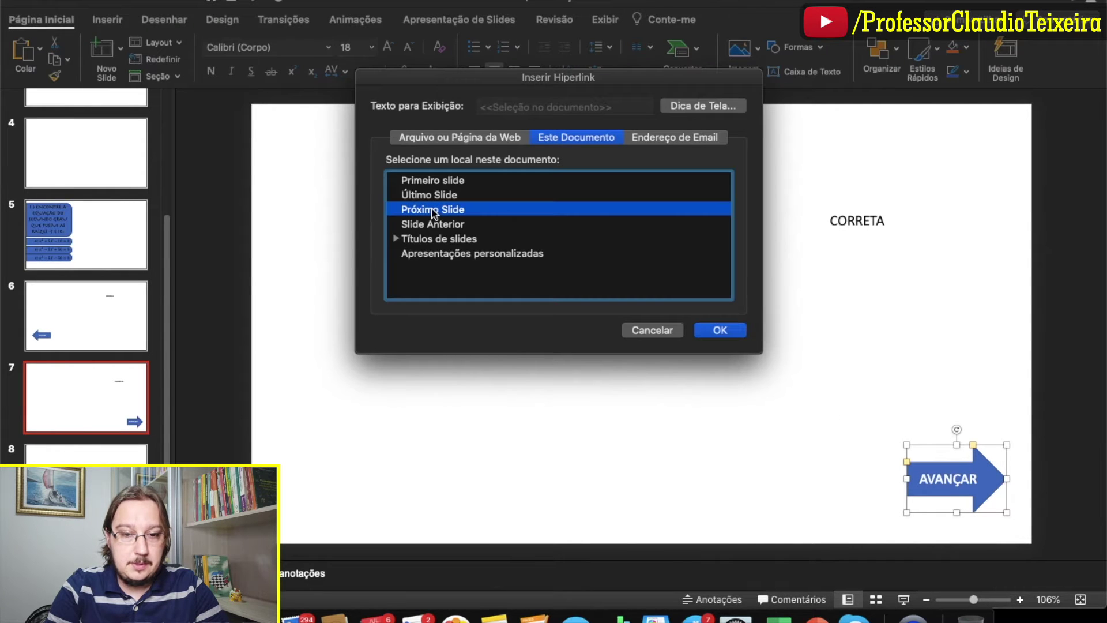
click(721, 328)
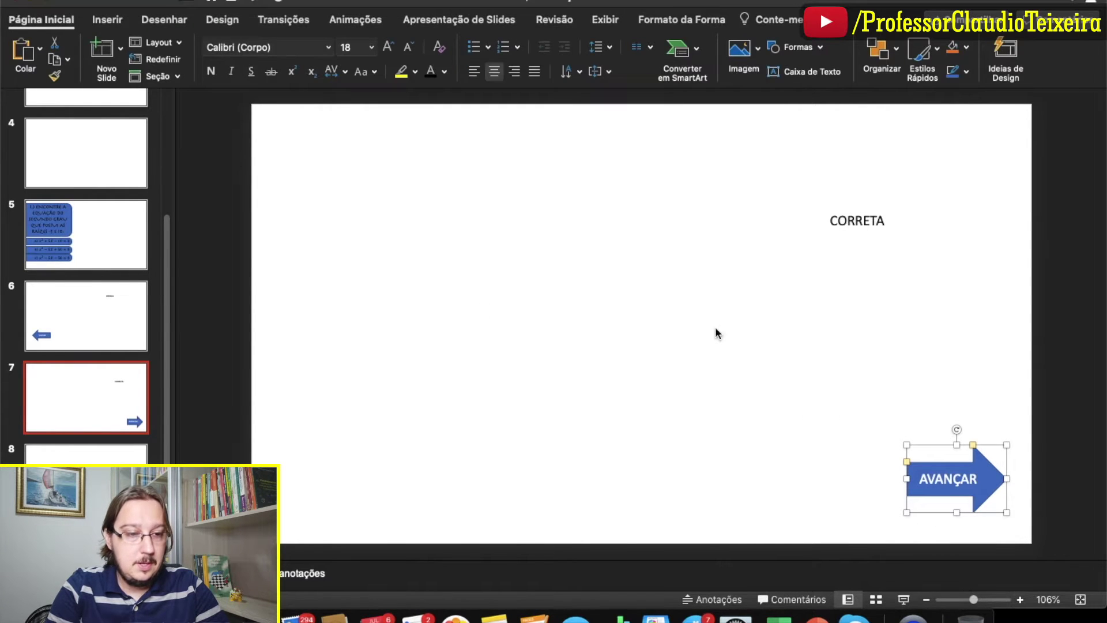
click(105, 455)
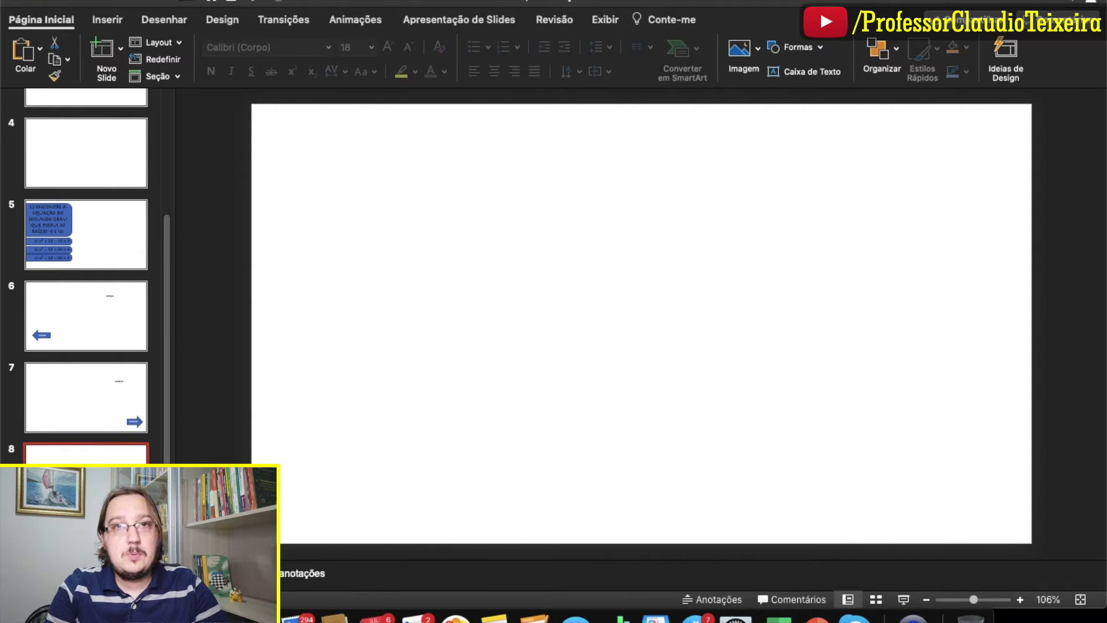
Step: Copy slide 5's question and answer boxes onto blank slide 8
click(99, 241)
drag(183, 112, 592, 526)
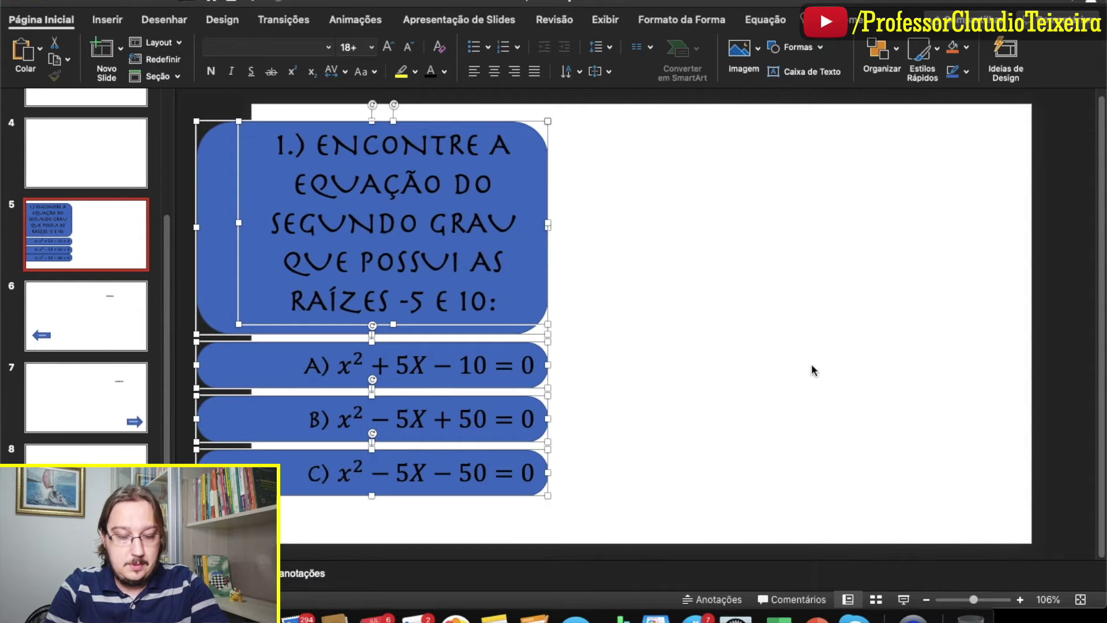
click(98, 473)
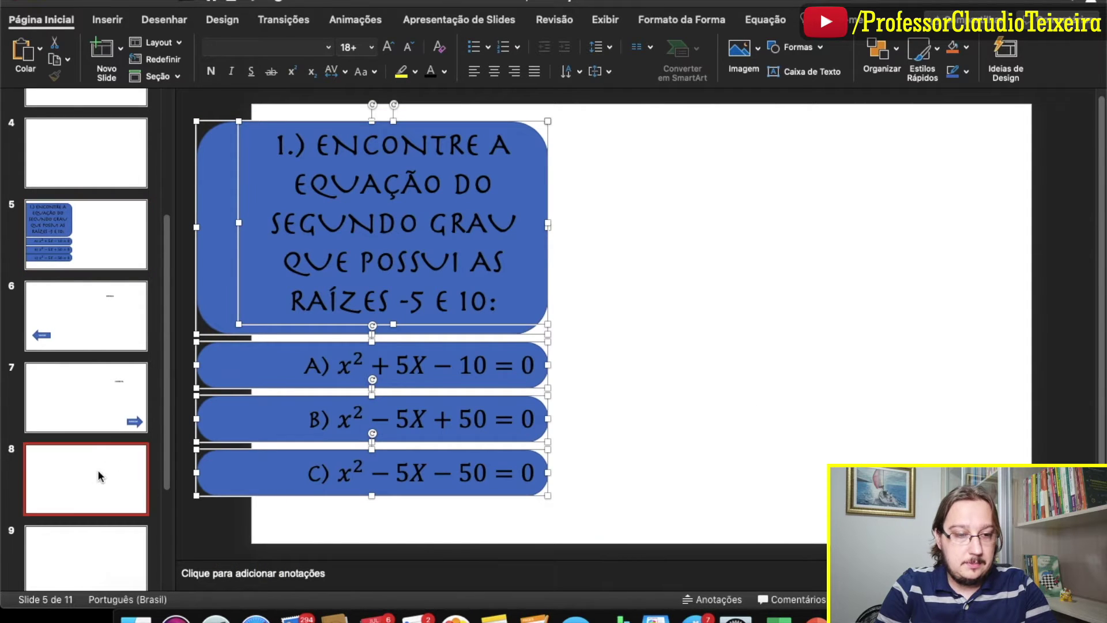
key(ctrl+v)
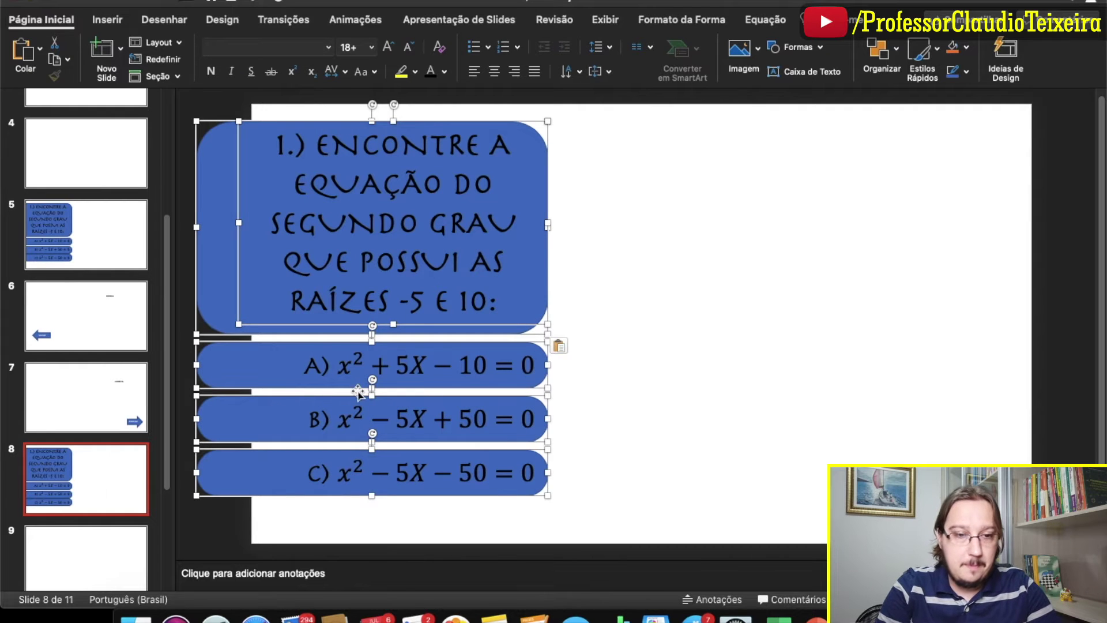
Step: Retype the title as question 2, the number-square problem, and widen its box
click(292, 143)
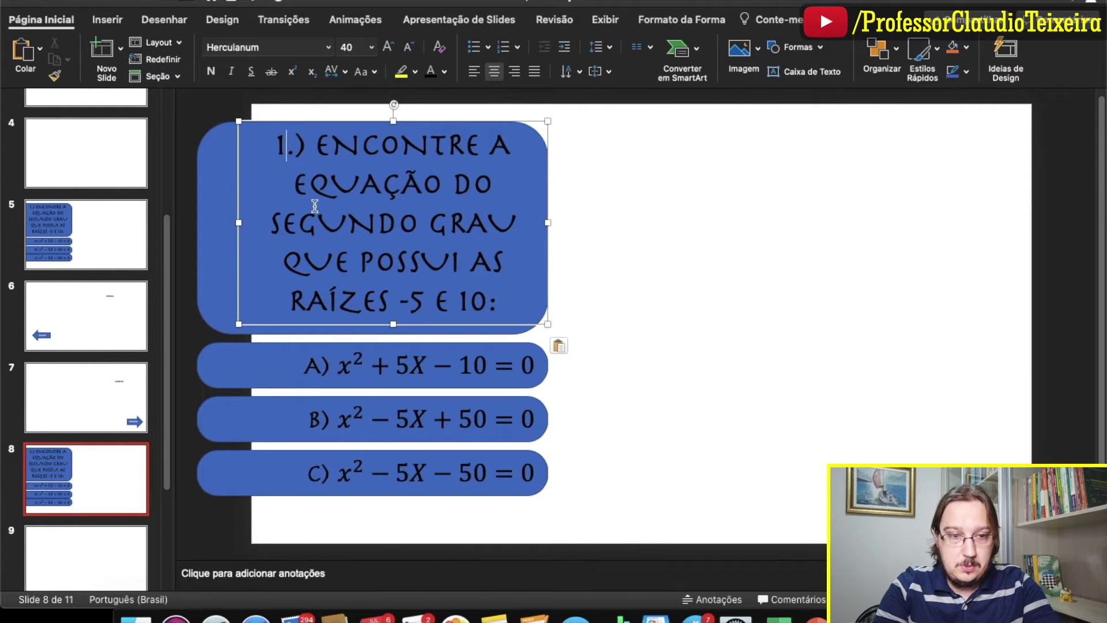
key(BackSpace)
text(2)
key(shift+Down)
key(shift+Down)
key(shift+Down)
key(shift+Down)
text(O QUADRADO DE UM NÚMERO MAIS 11 É IGUAL A 20 VEZES ESTE NÚMERO MENOS 40. SABENDO QUE ELE É MAIOR DO QUE 4, QUE NÚMERO É ESSE?)
drag(545, 234, 614, 234)
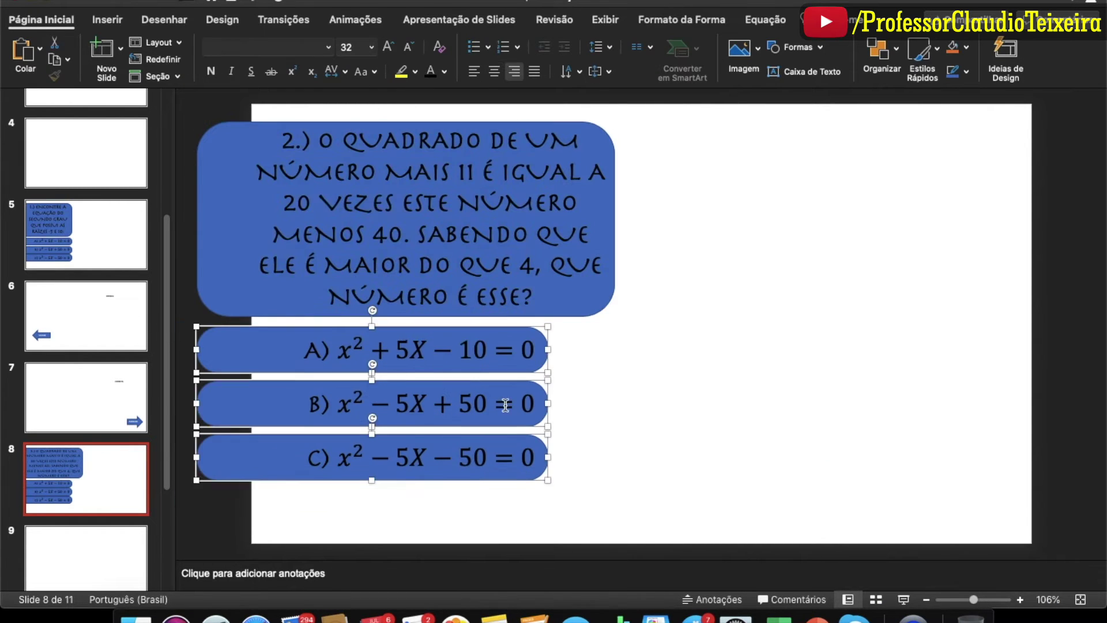
drag(231, 447, 215, 447)
scroll(82, 426, down, 3)
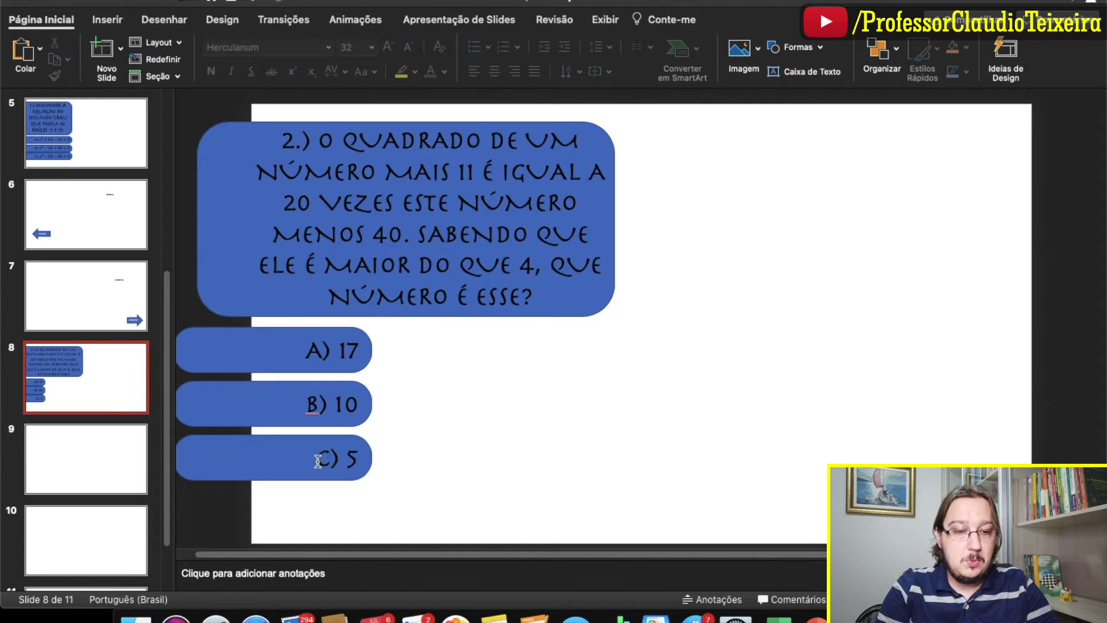
scroll(318, 461, down, 1)
scroll(318, 464, down, 1)
click(102, 383)
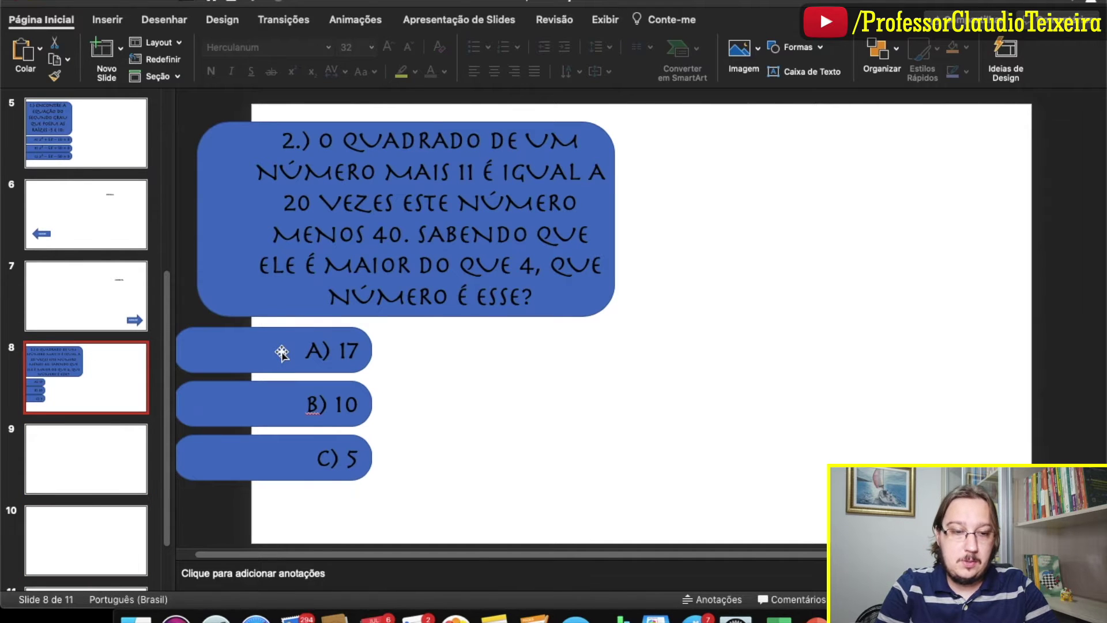
Step: Change answer A) 17's hyperlink to point to Slide 10
right_click(282, 353)
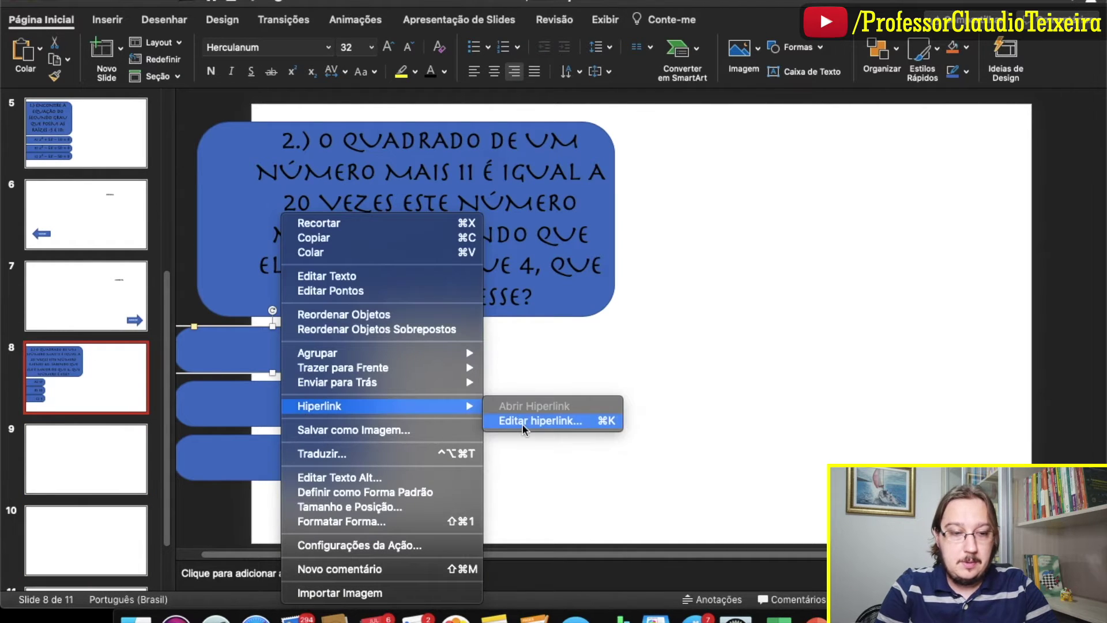
click(522, 422)
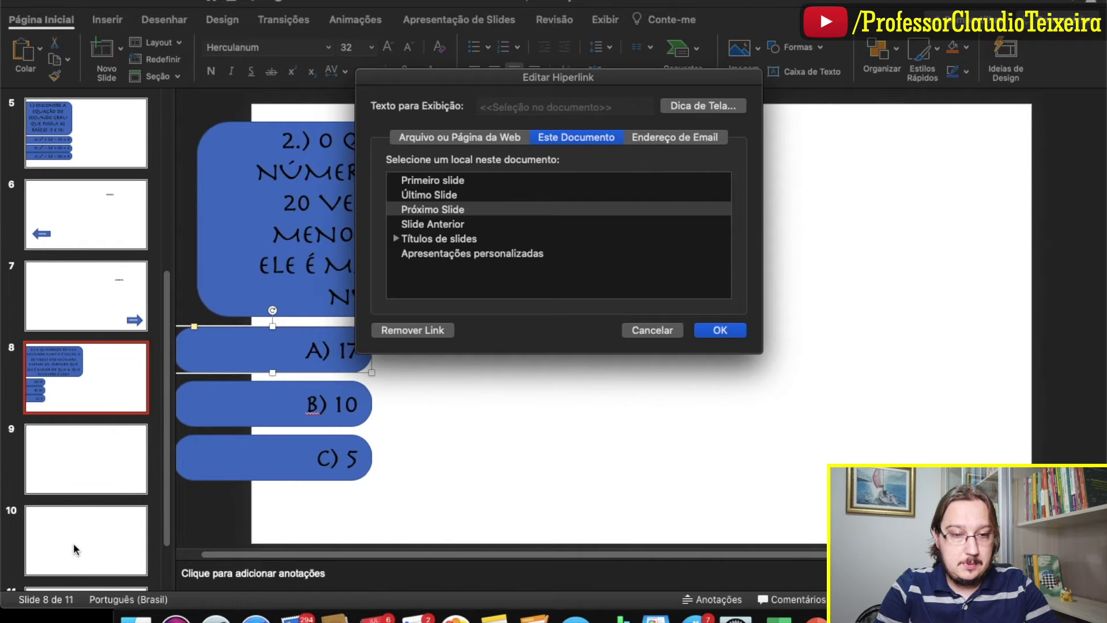
click(396, 239)
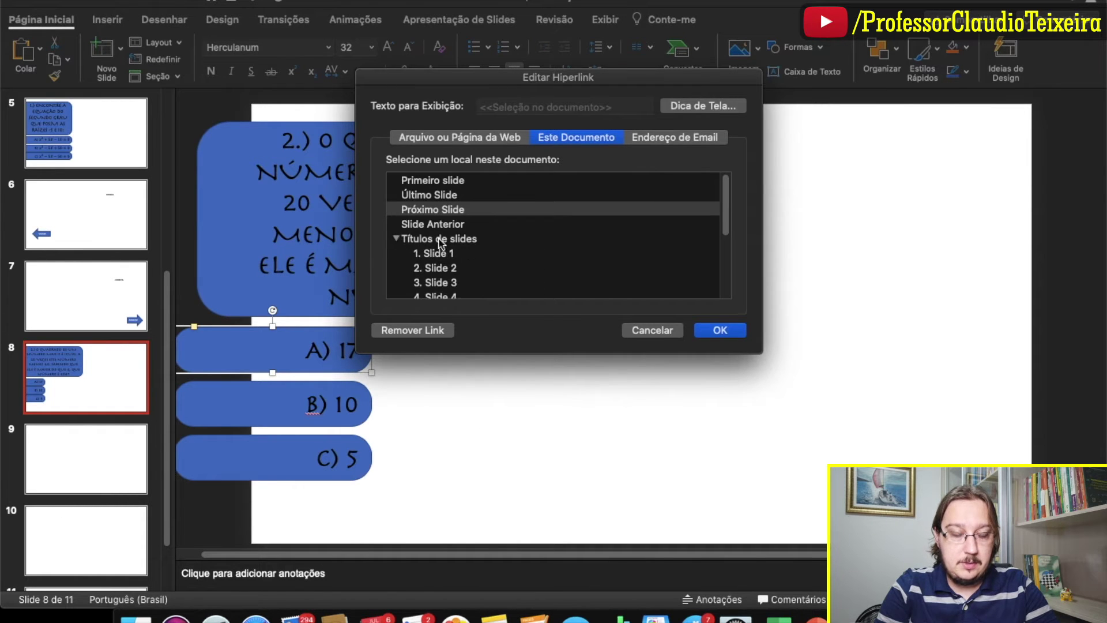
scroll(439, 263, down, 3)
click(436, 263)
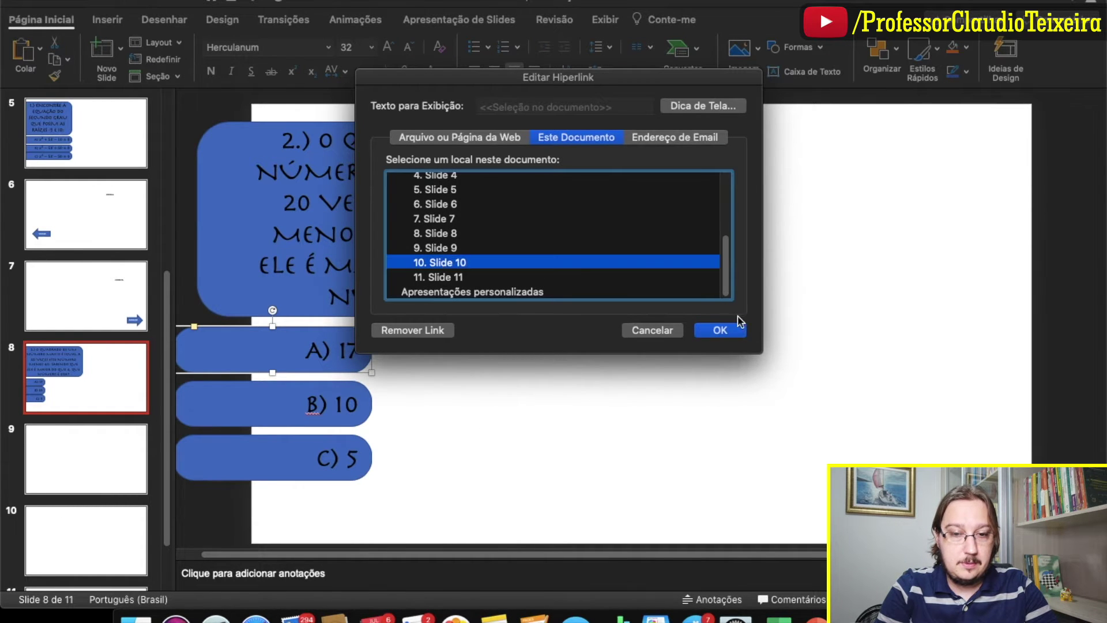
click(721, 331)
Step: Change answer C) 5's hyperlink to the next slide (Próximo Slide)
click(298, 401)
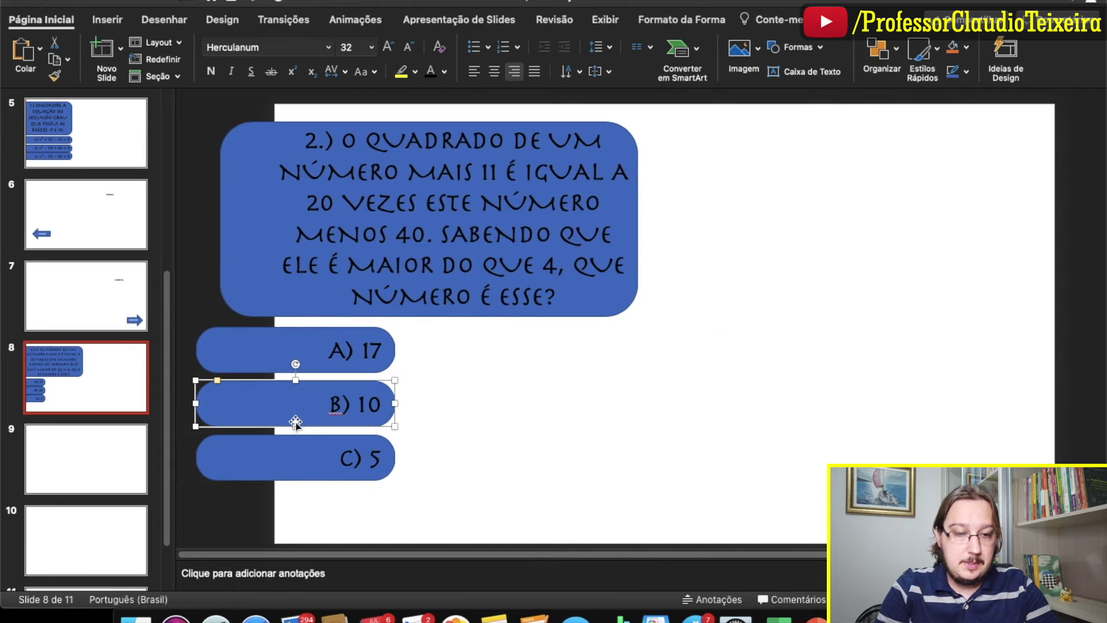
click(295, 465)
right_click(295, 464)
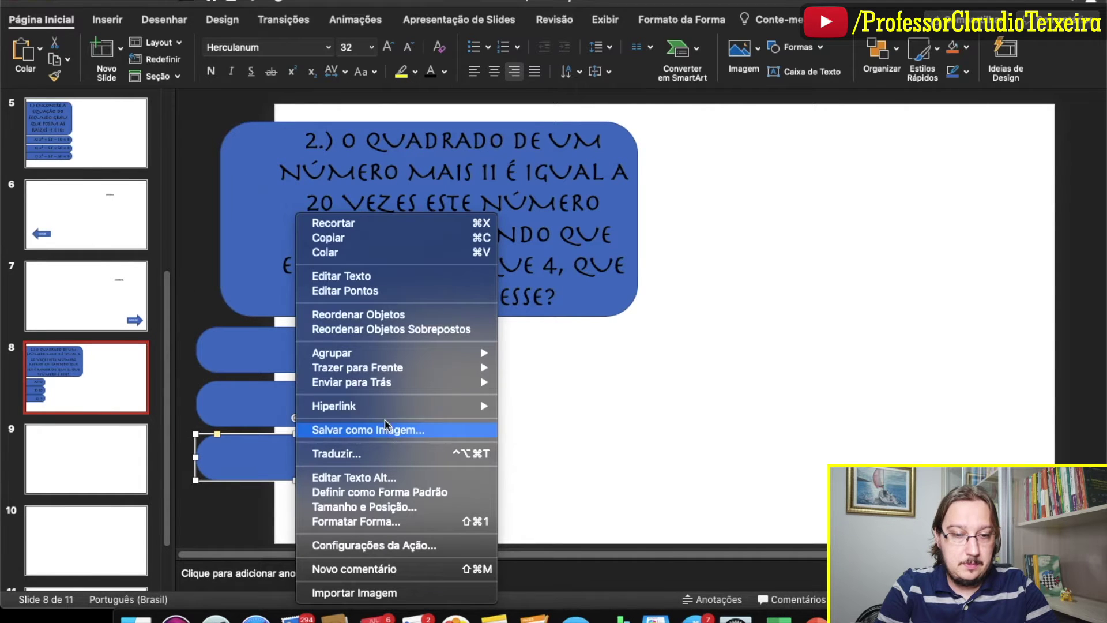
click(568, 422)
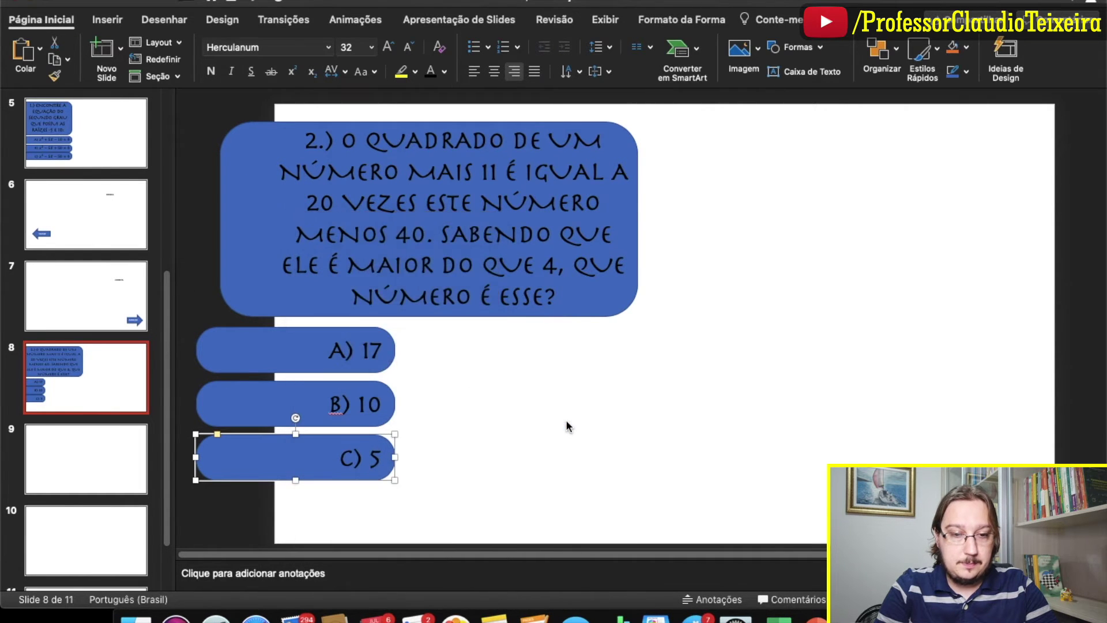
scroll(444, 277, down, 5)
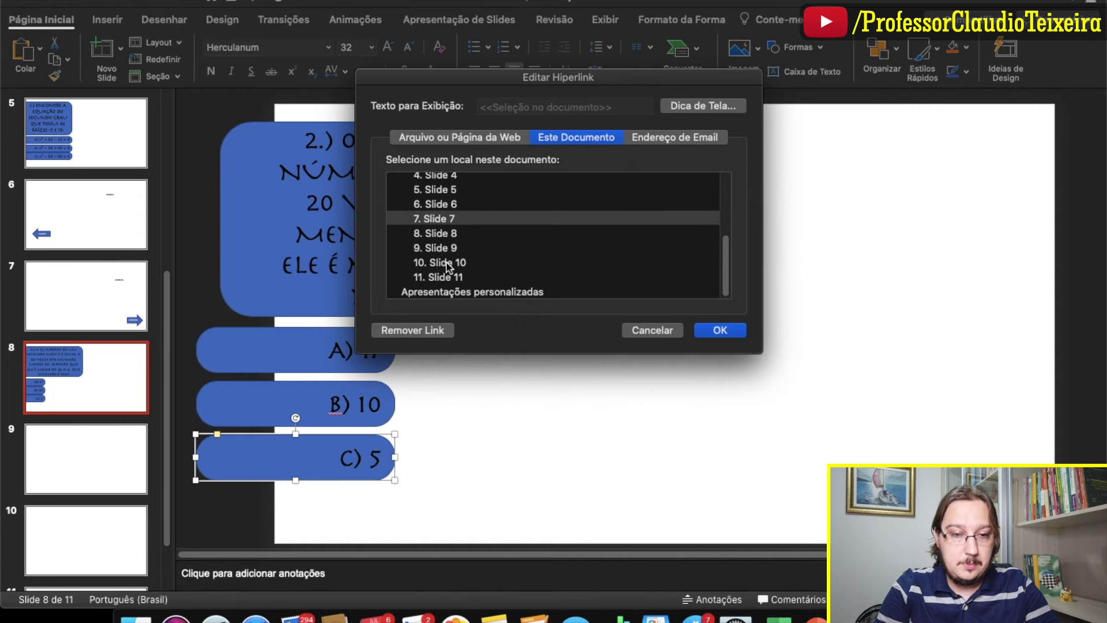
scroll(448, 267, up, 5)
click(427, 210)
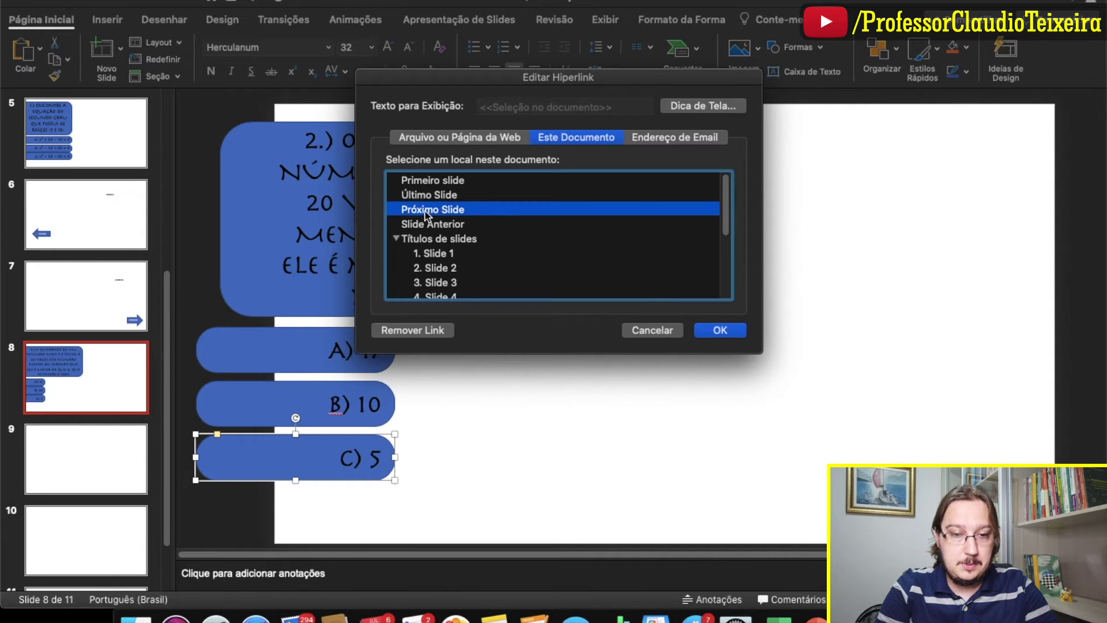
click(703, 331)
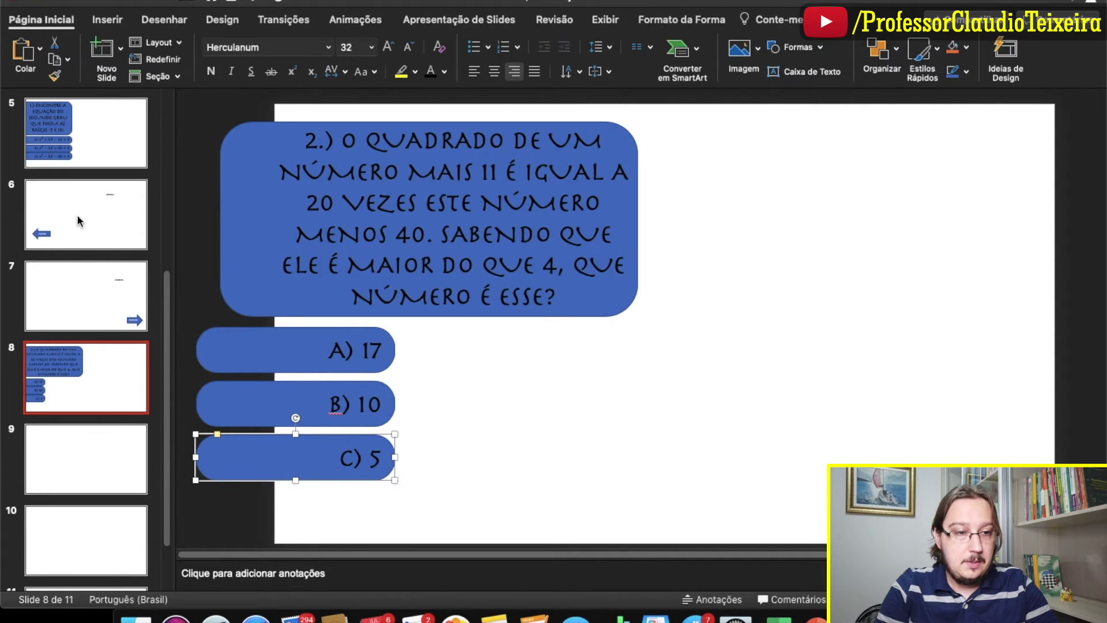
click(79, 221)
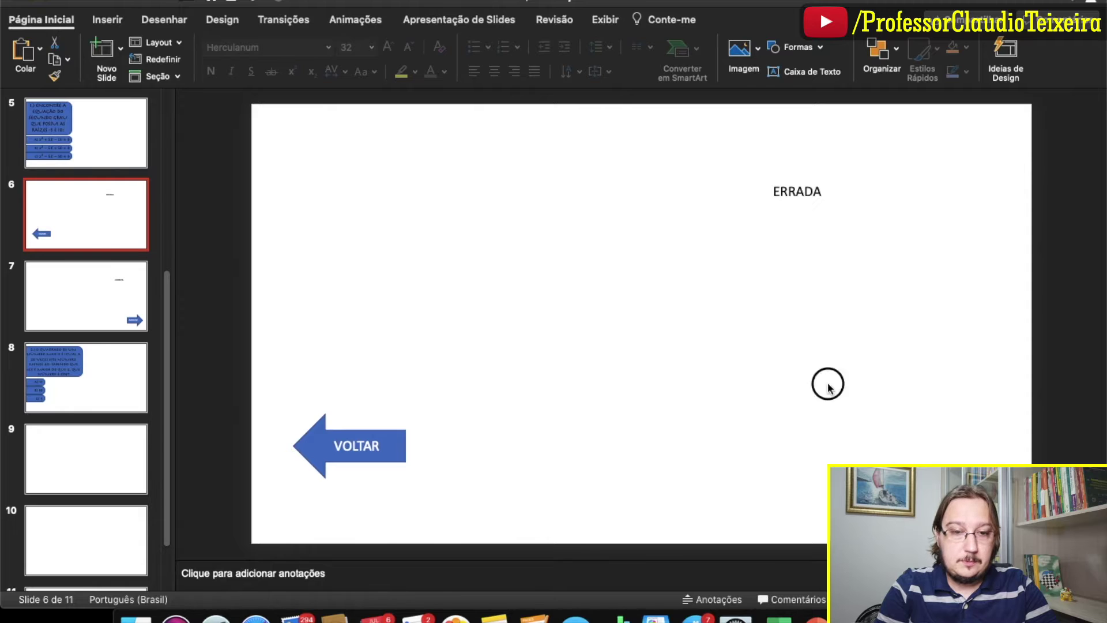
Step: Copy slide 6's ERRADA text and VOLTAR arrow onto slide 9
drag(999, 495, 210, 124)
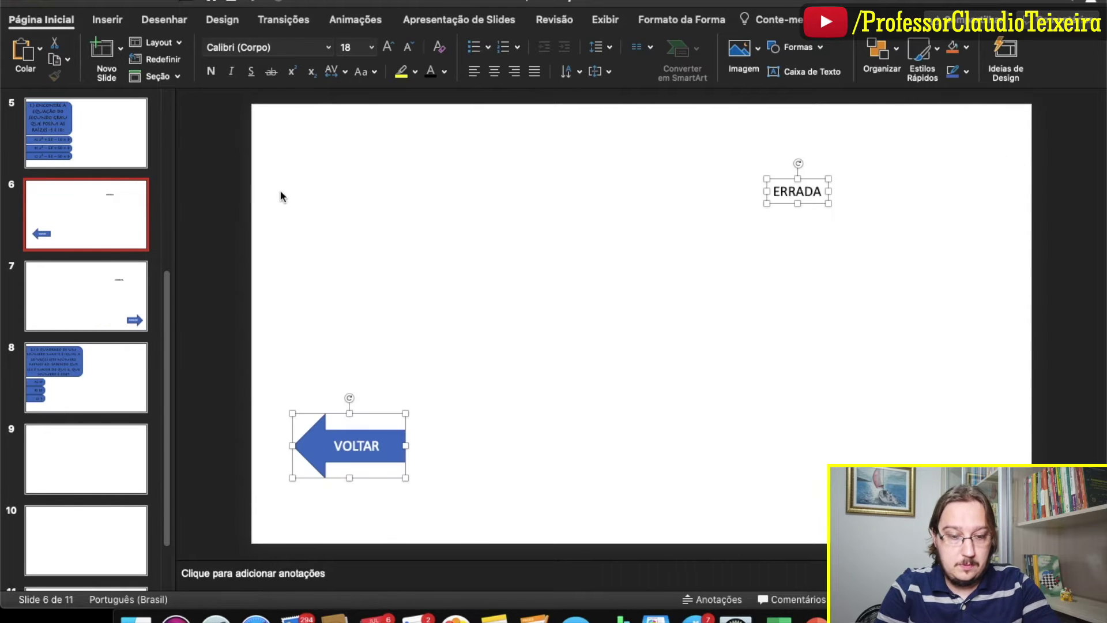
click(123, 438)
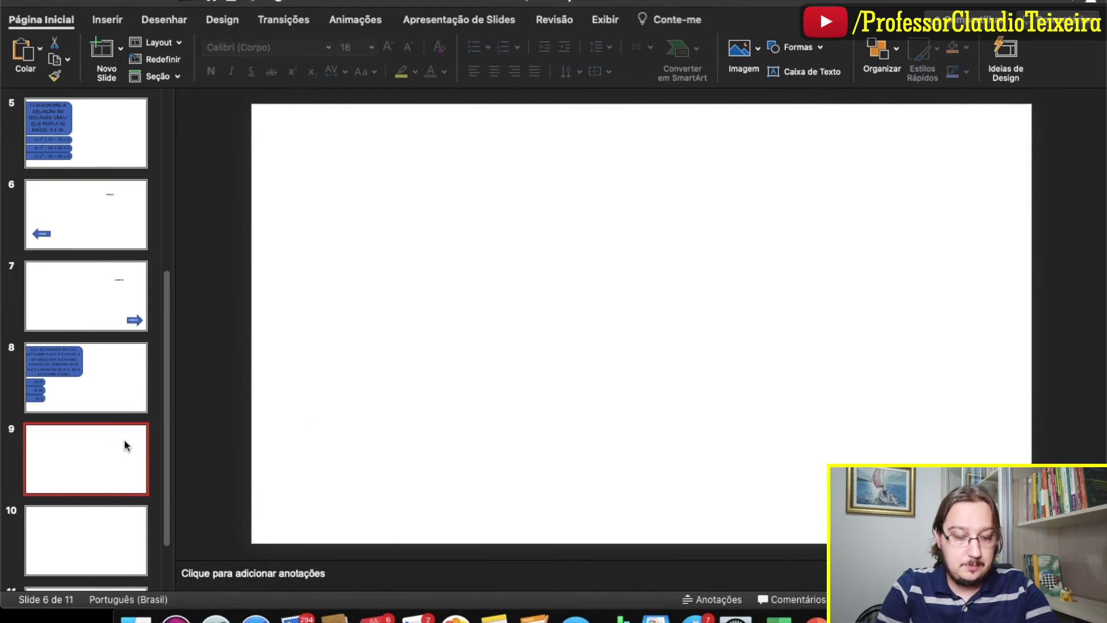
key(ctrl+v)
scroll(97, 419, down, 2)
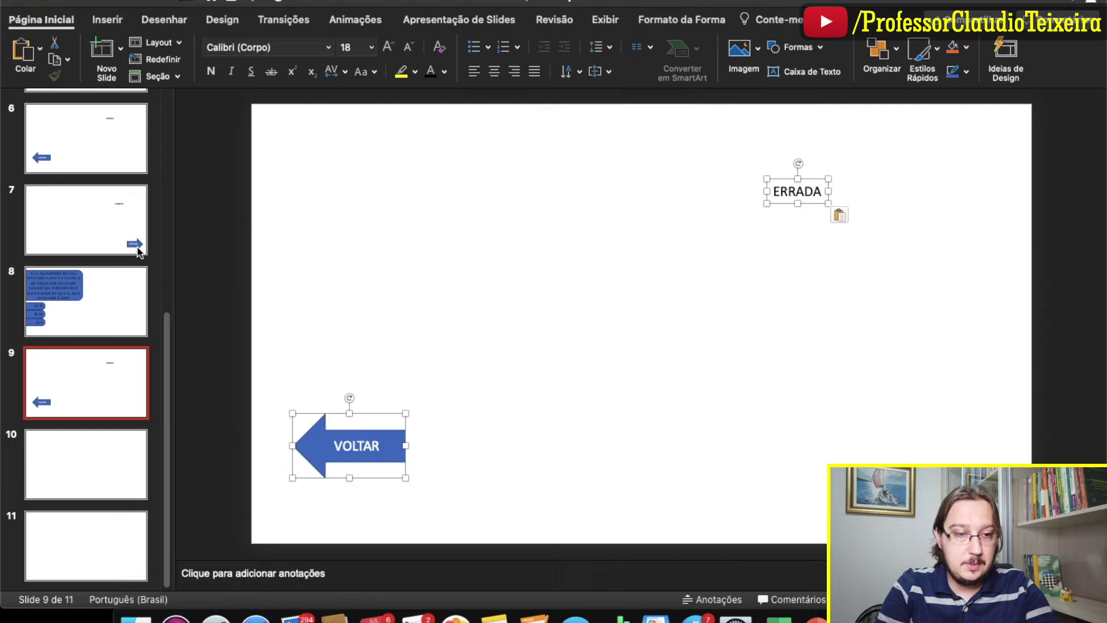
Step: Copy slide 7's CORRETA text and AVANÇAR arrow onto slide 10
click(148, 209)
drag(627, 160, 1070, 535)
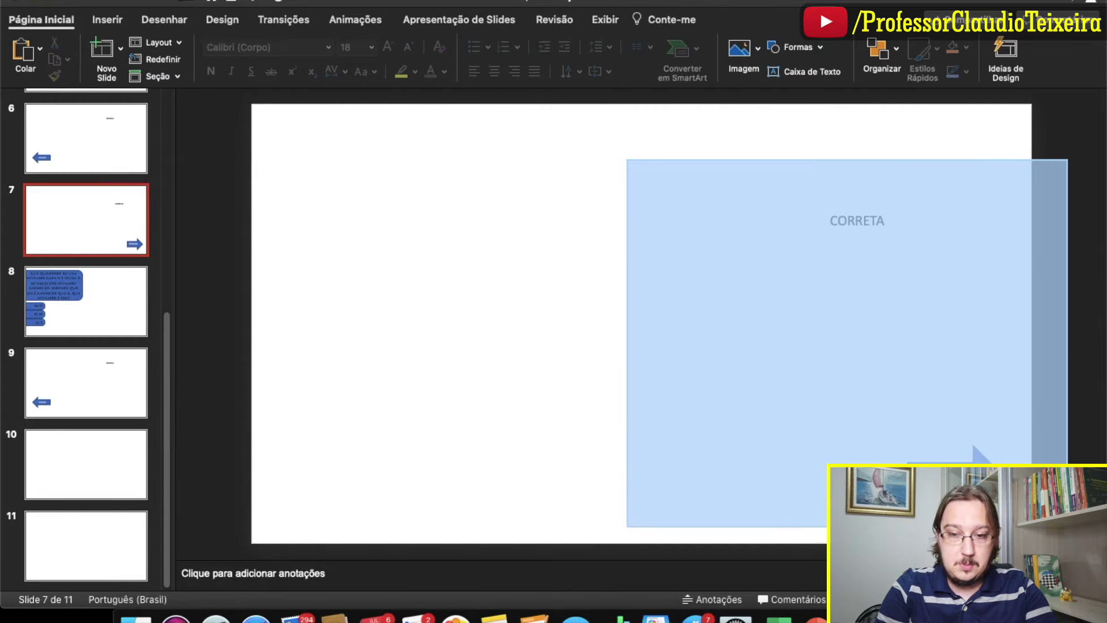
click(108, 480)
key(ctrl+v)
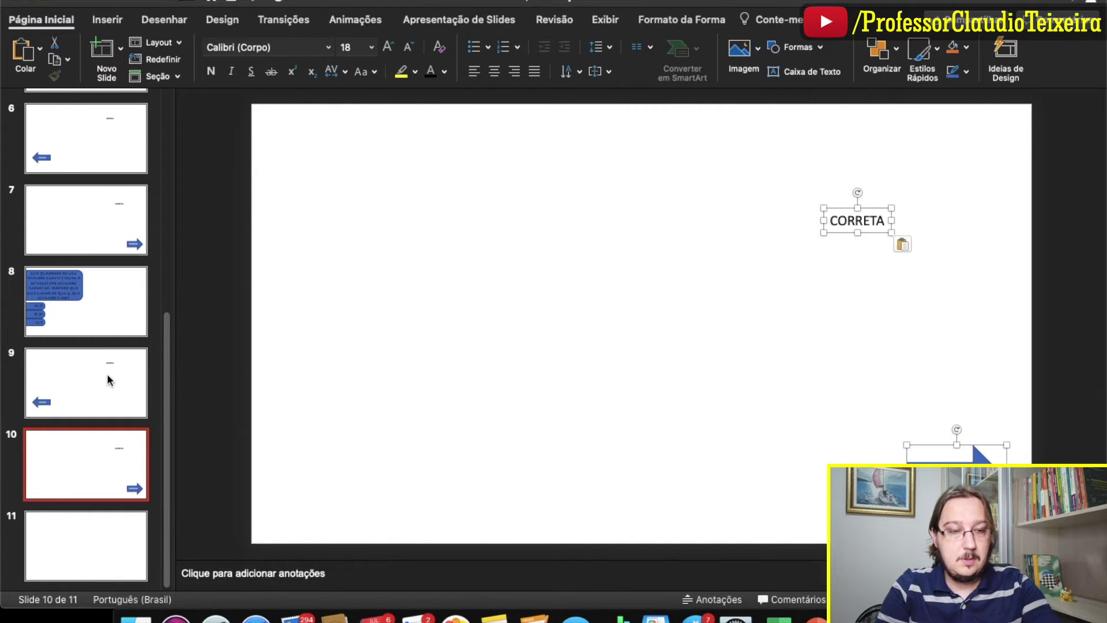
scroll(110, 381, up, 3)
scroll(115, 346, up, 2)
click(134, 240)
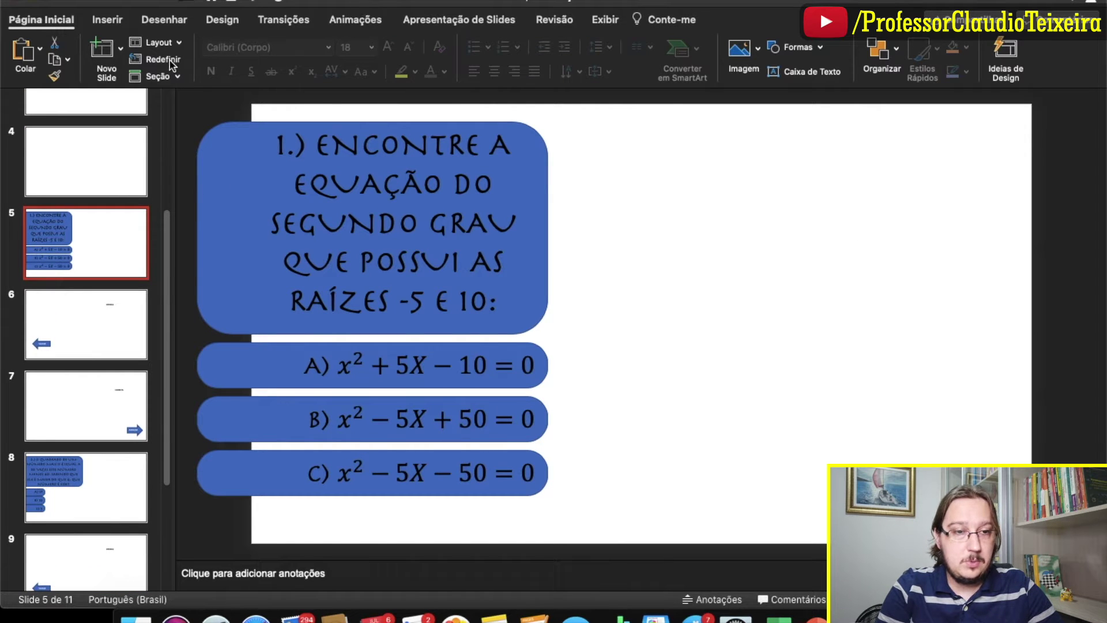
Step: Play from slide 5 and test question 1's wrong answers A and B, then correct answer C
click(439, 19)
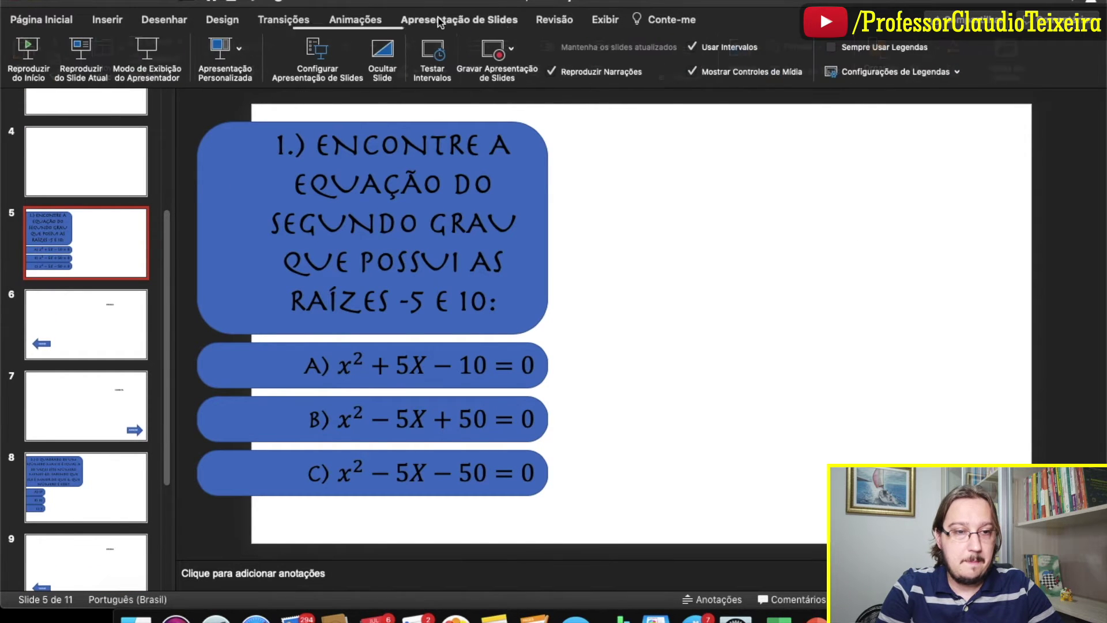
click(82, 46)
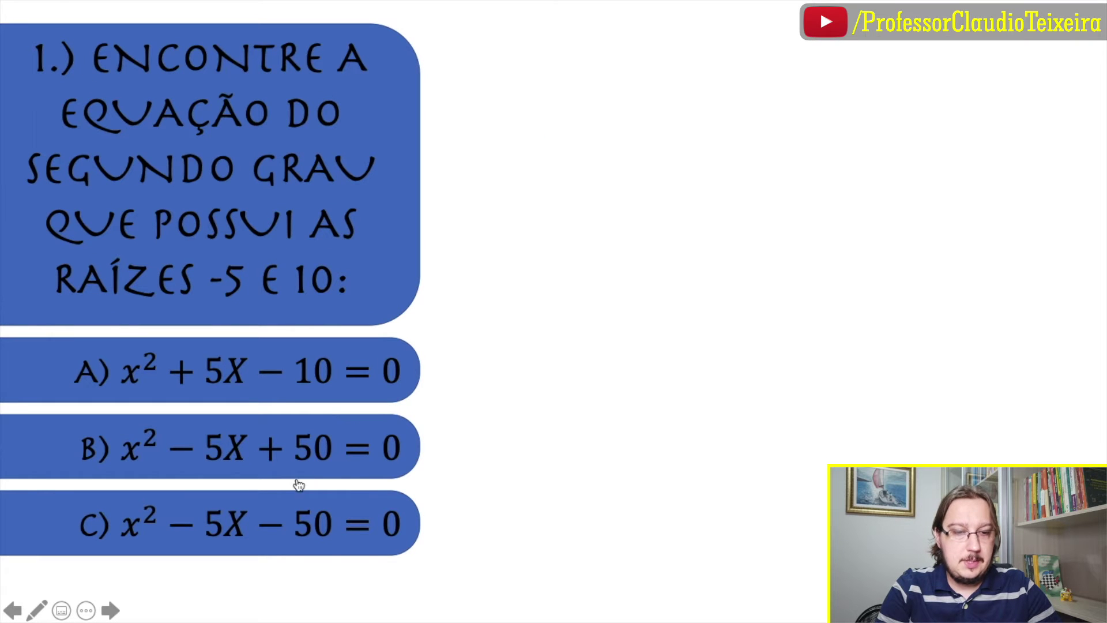
click(275, 393)
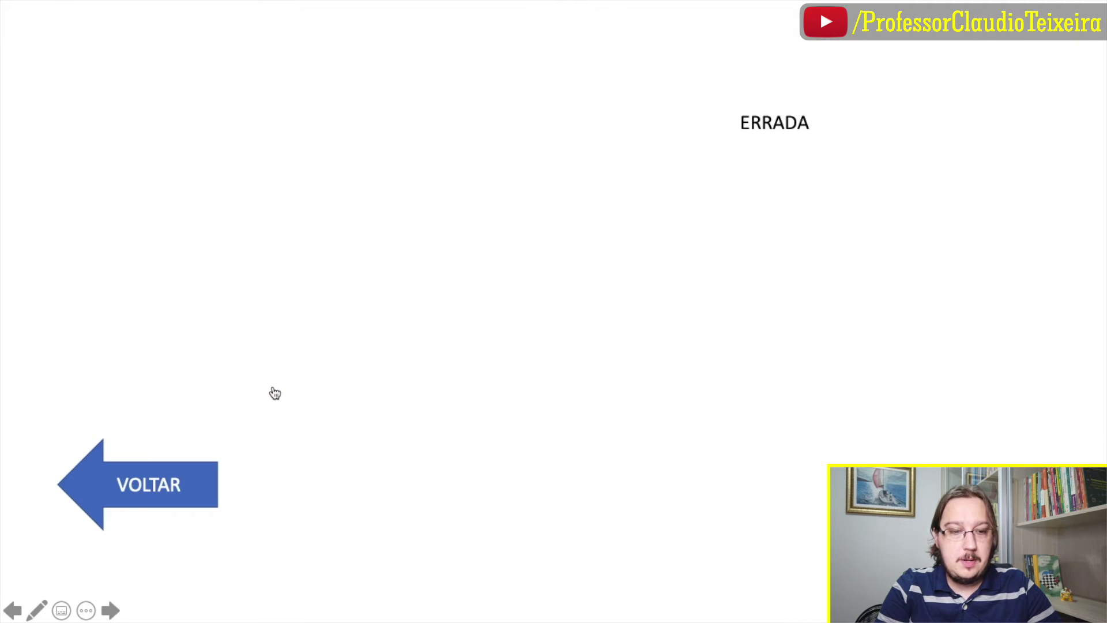
click(171, 487)
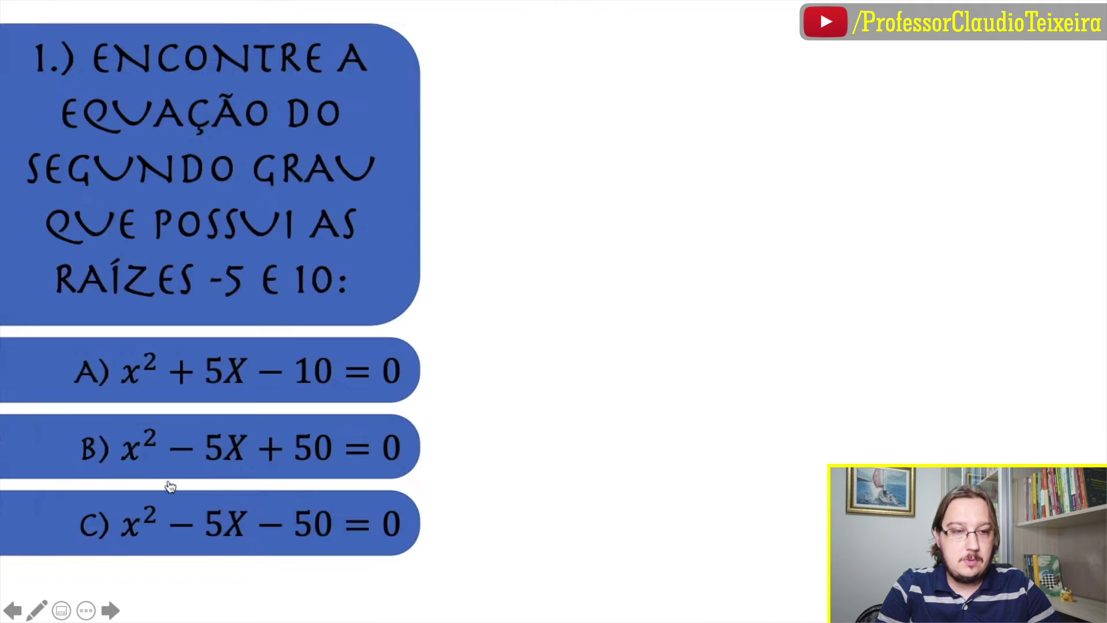
click(274, 448)
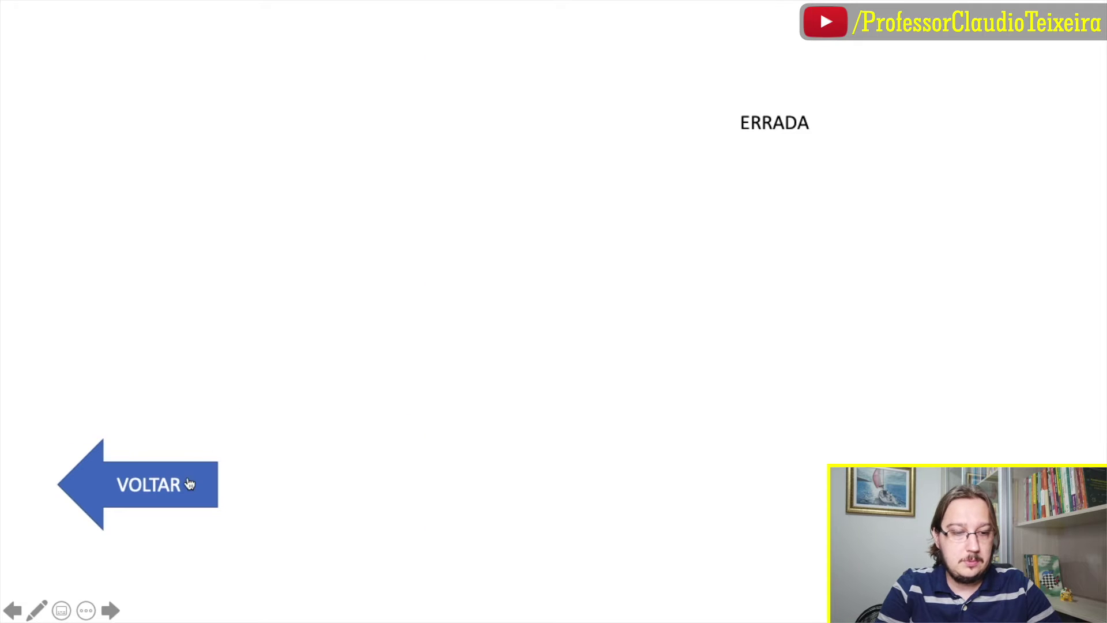
click(190, 485)
click(234, 535)
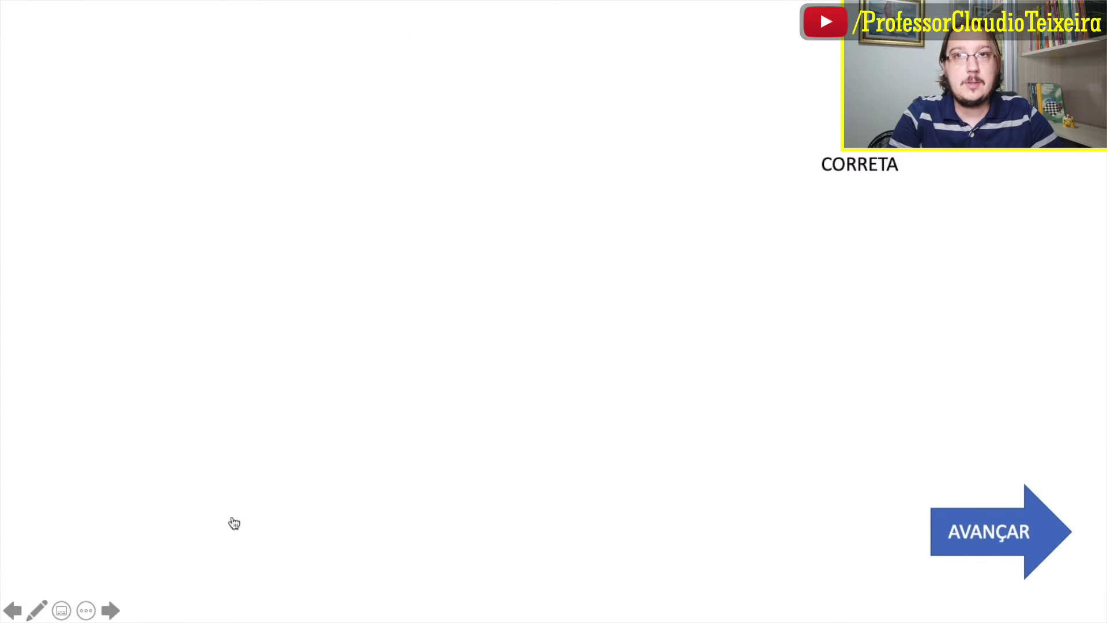
Step: Test question 2's wrong answers B and C, then correct answer A, and end the show
click(1017, 546)
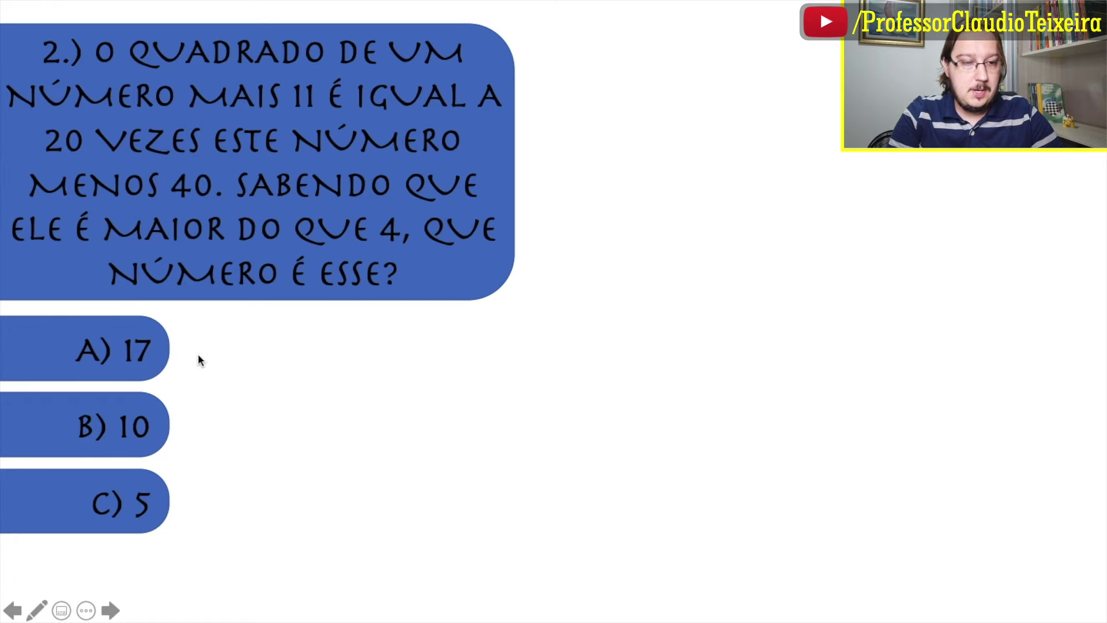
click(124, 418)
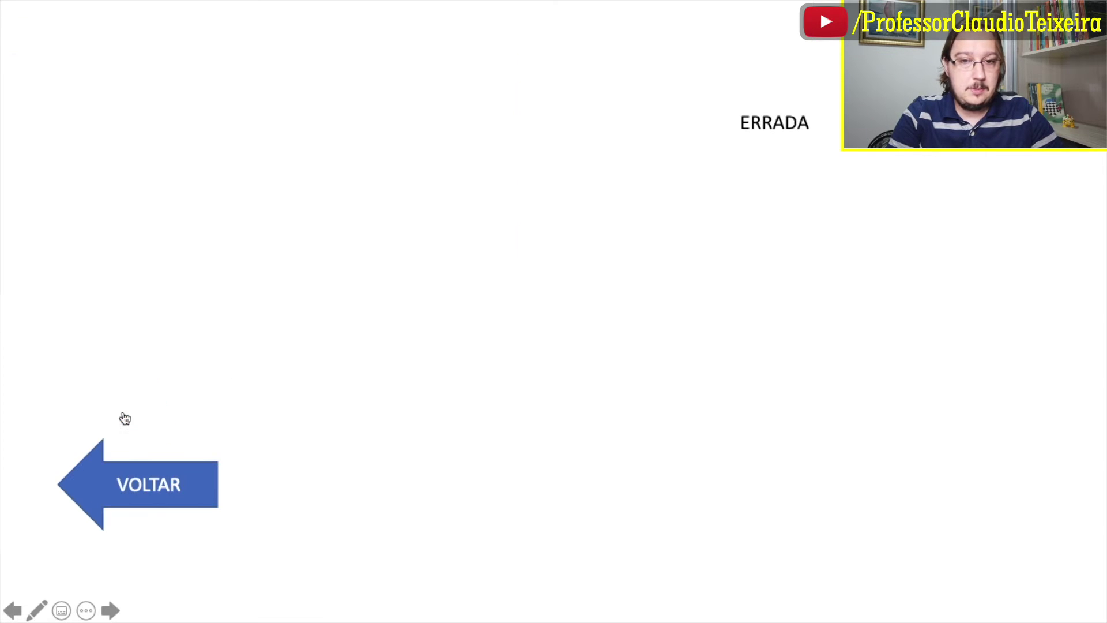
click(161, 486)
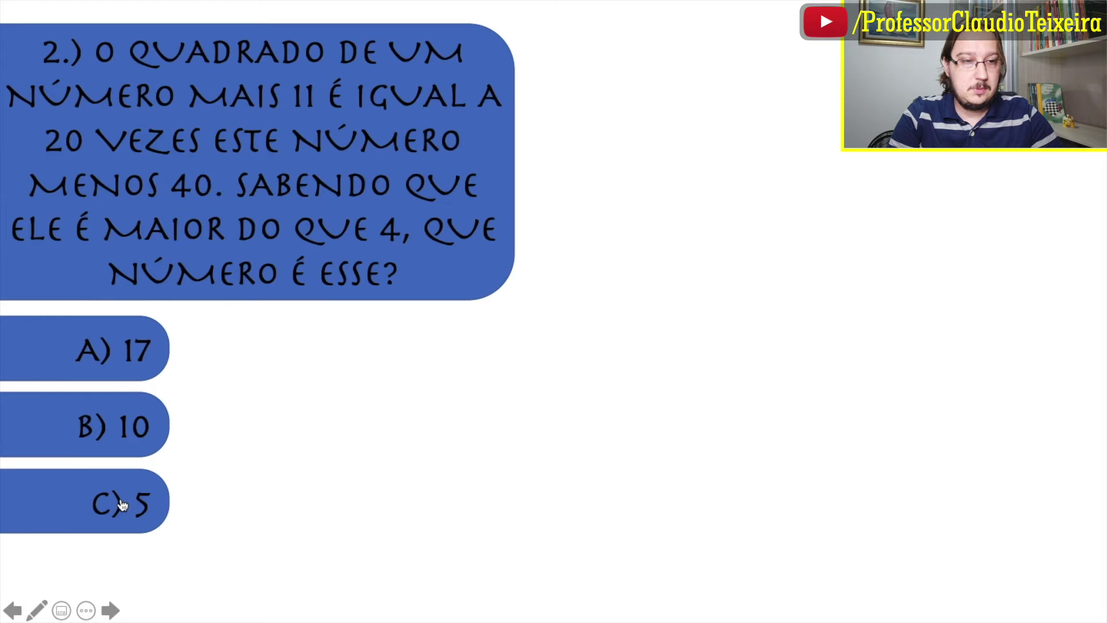
click(123, 506)
click(146, 492)
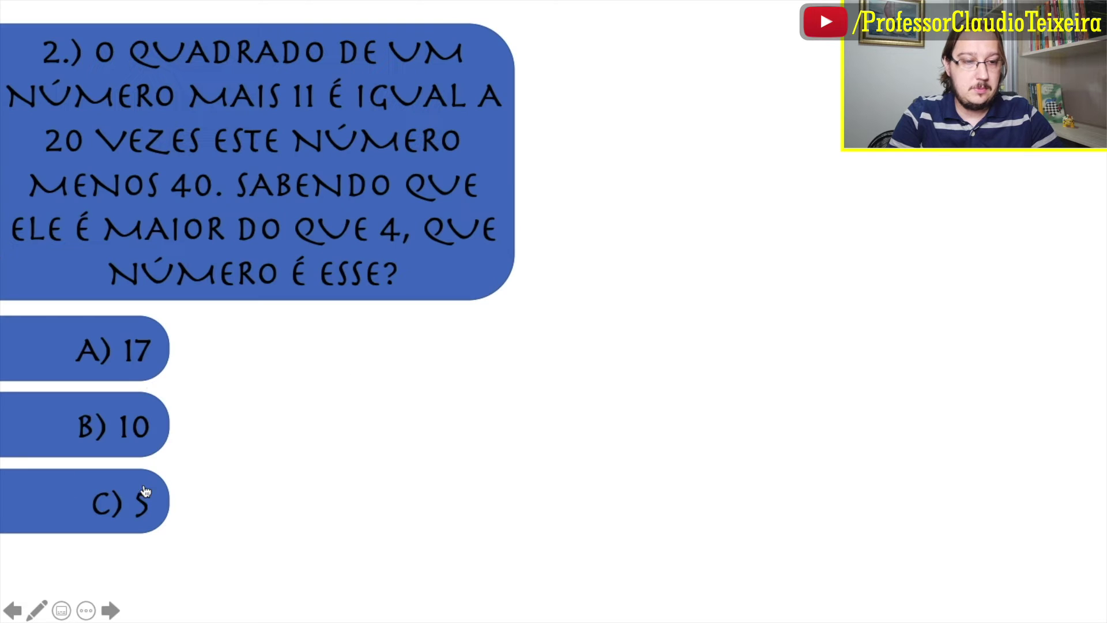
click(129, 364)
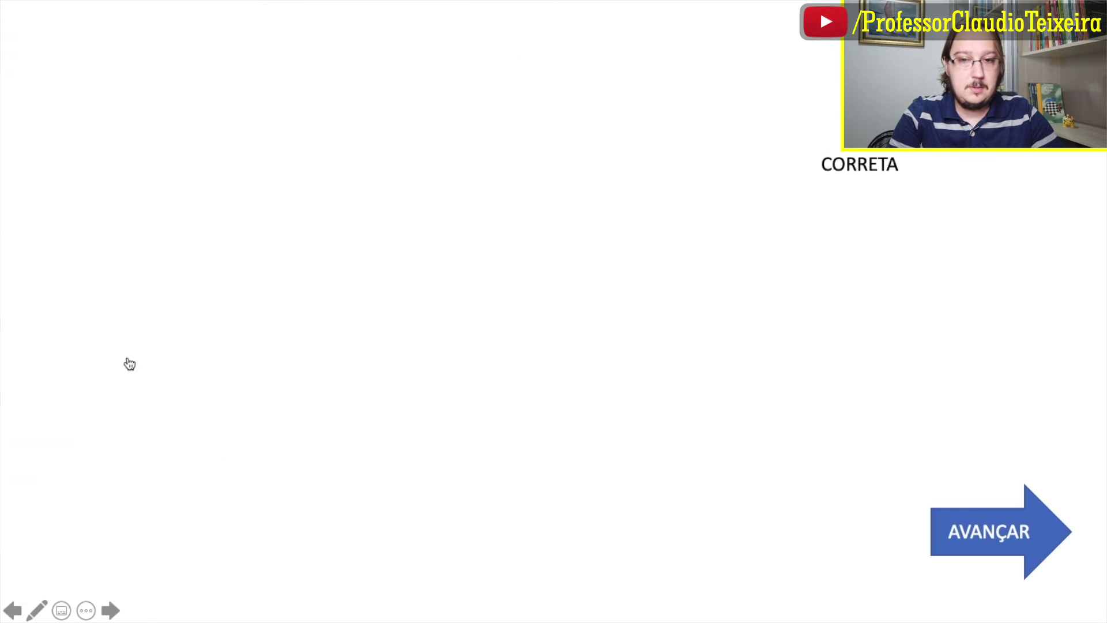
click(1003, 532)
key(Escape)
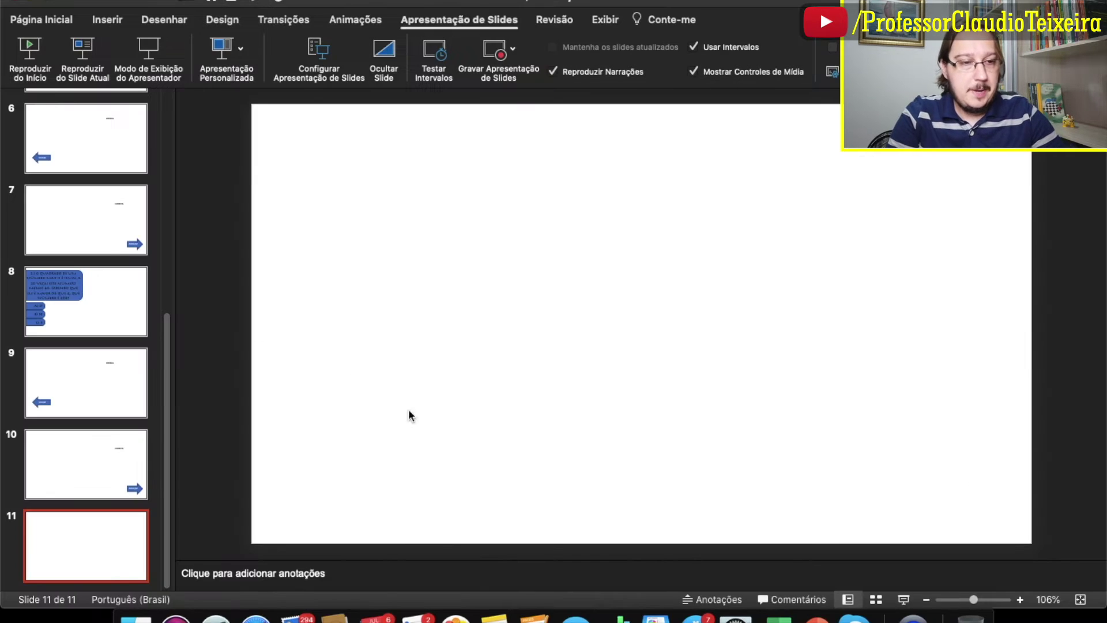
scroll(126, 300, up, 10)
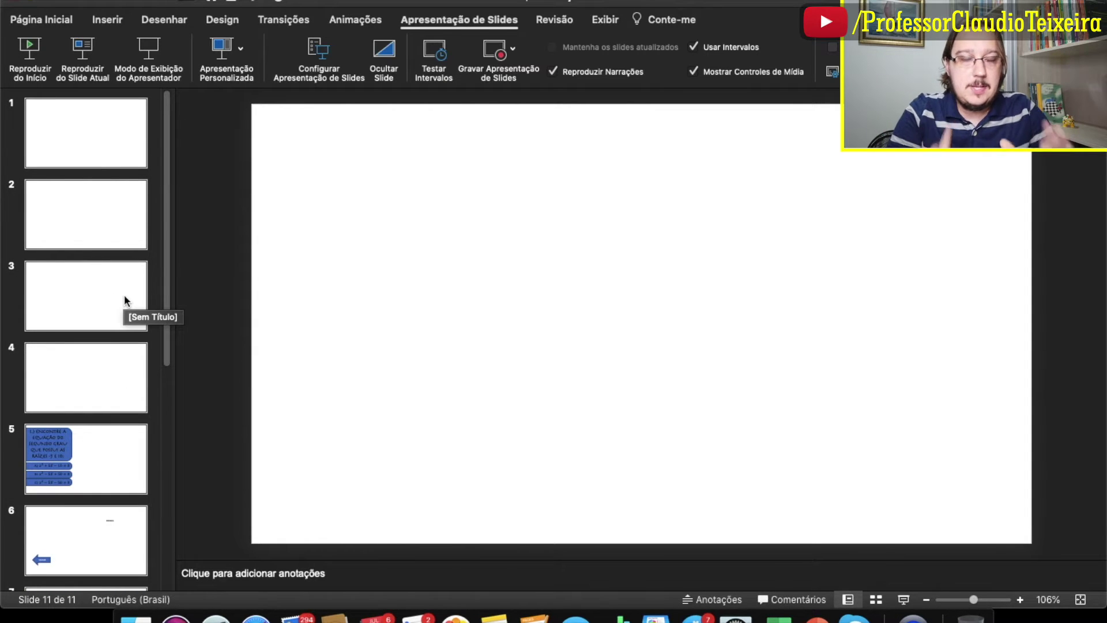
scroll(124, 299, down, 1)
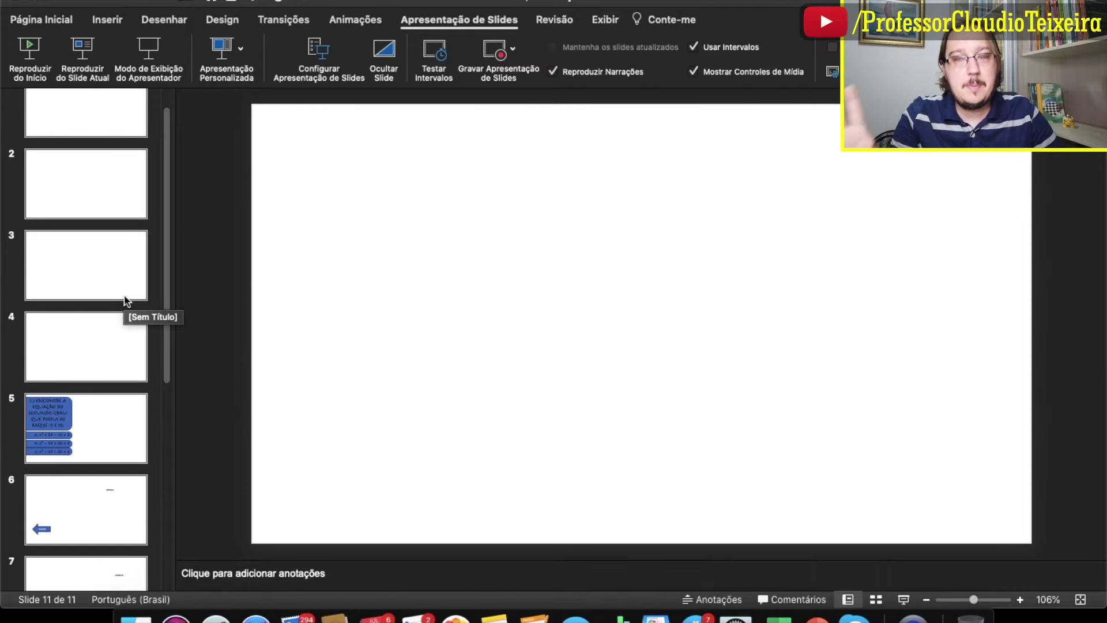
scroll(126, 301, up, 2)
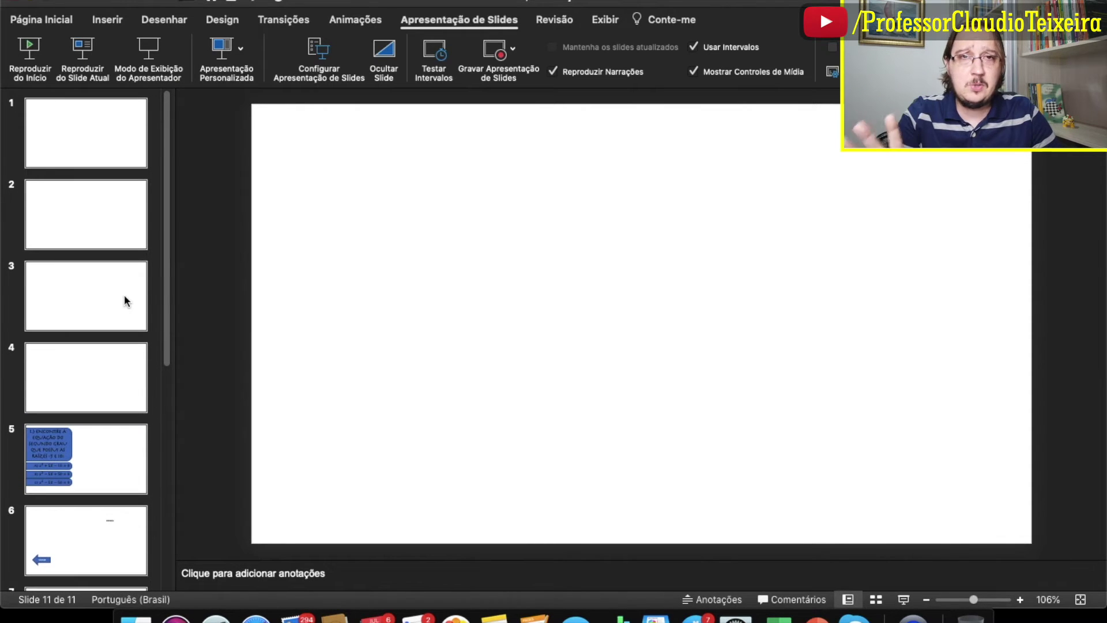
scroll(126, 300, down, 5)
scroll(126, 300, up, 2)
scroll(126, 301, up, 5)
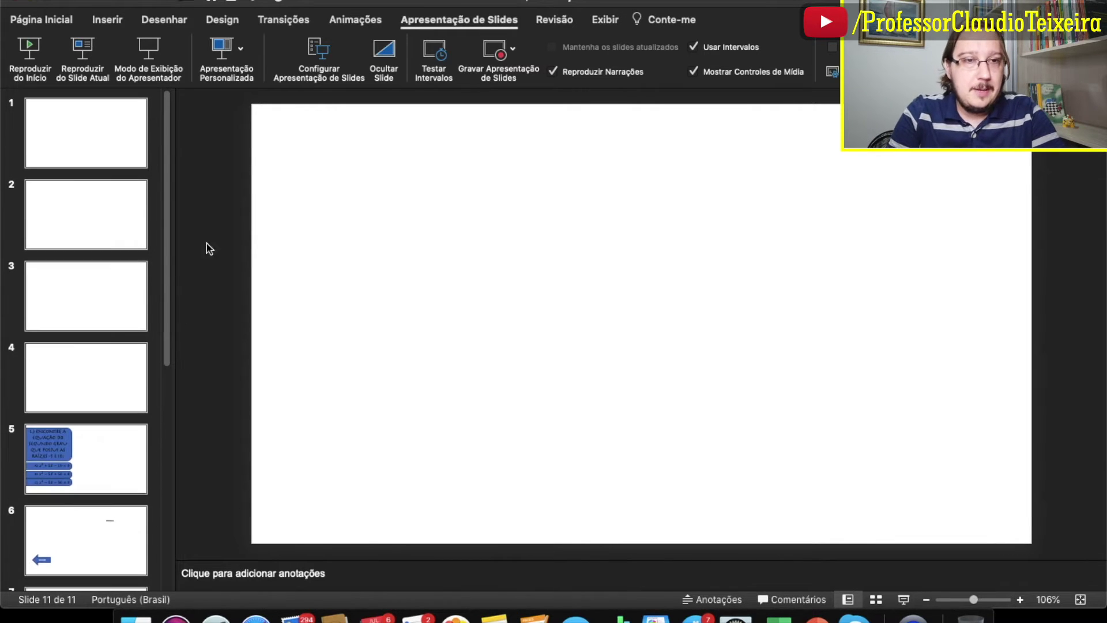
Step: Jump to slide 1, play it from the current slide, then exit the preview
key(Home)
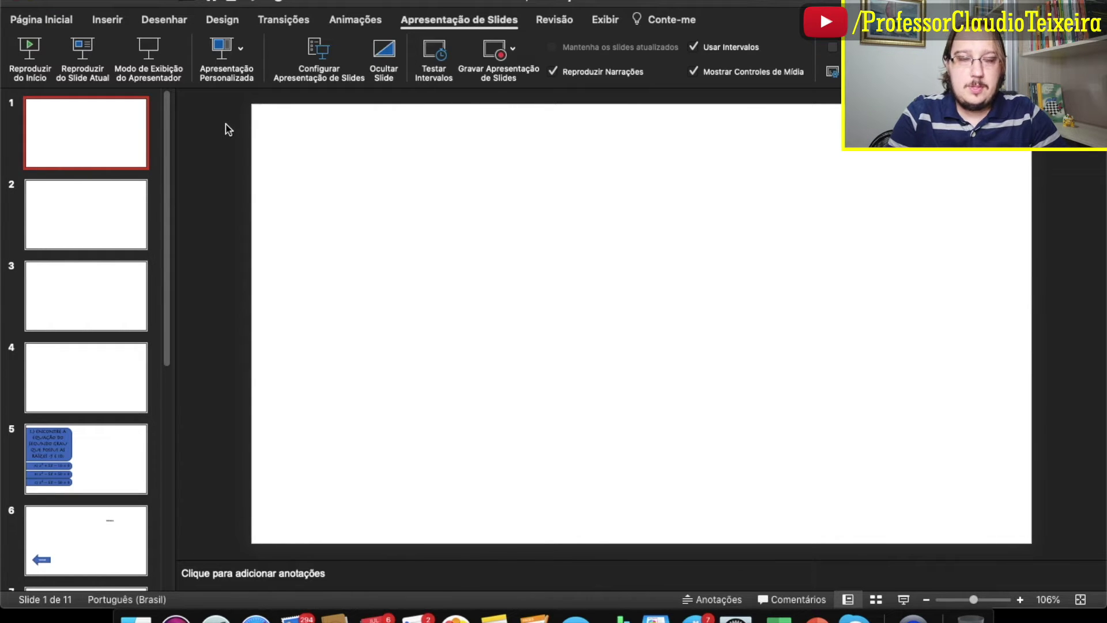
click(84, 53)
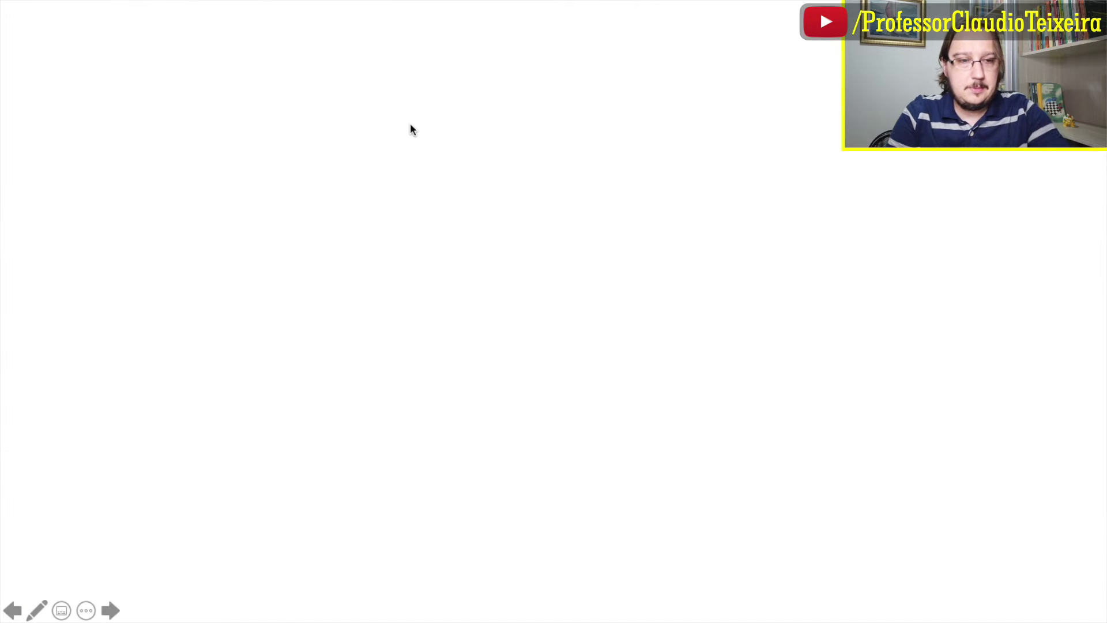
key(Escape)
Step: Insert the video slide 01.mp4 from the KORRA folder onto slide 1
click(107, 19)
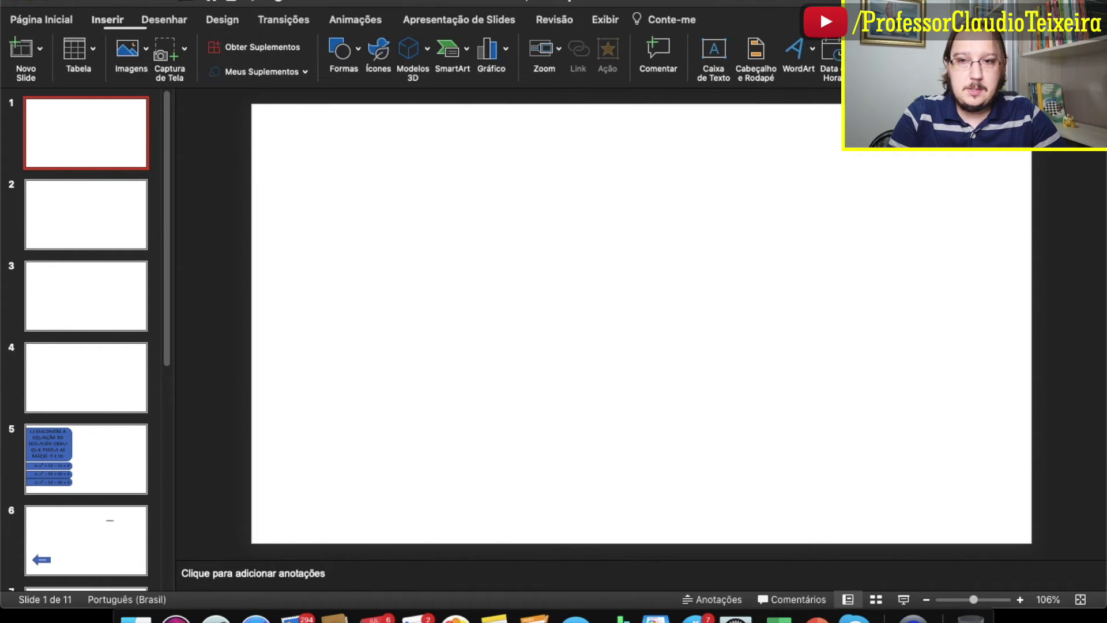
click(1051, 50)
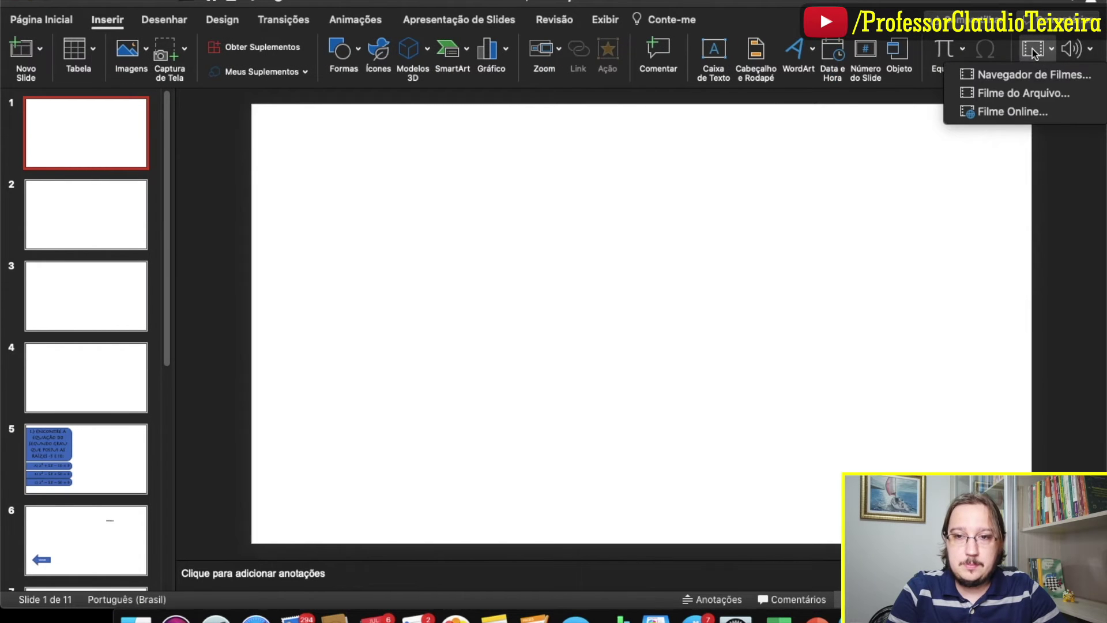
click(1005, 94)
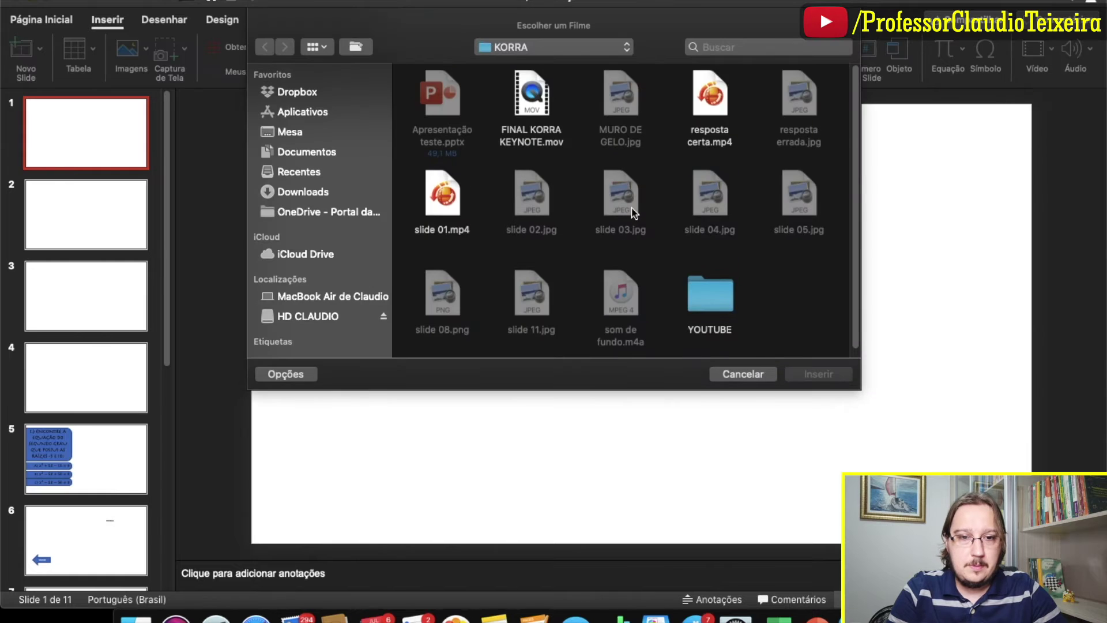
click(456, 200)
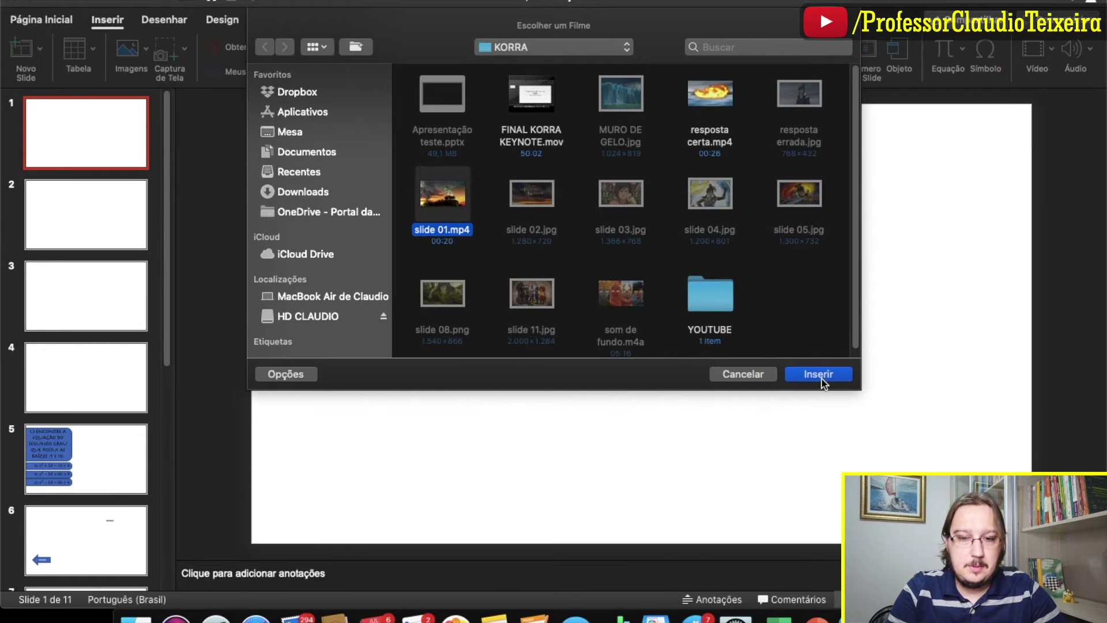
click(821, 375)
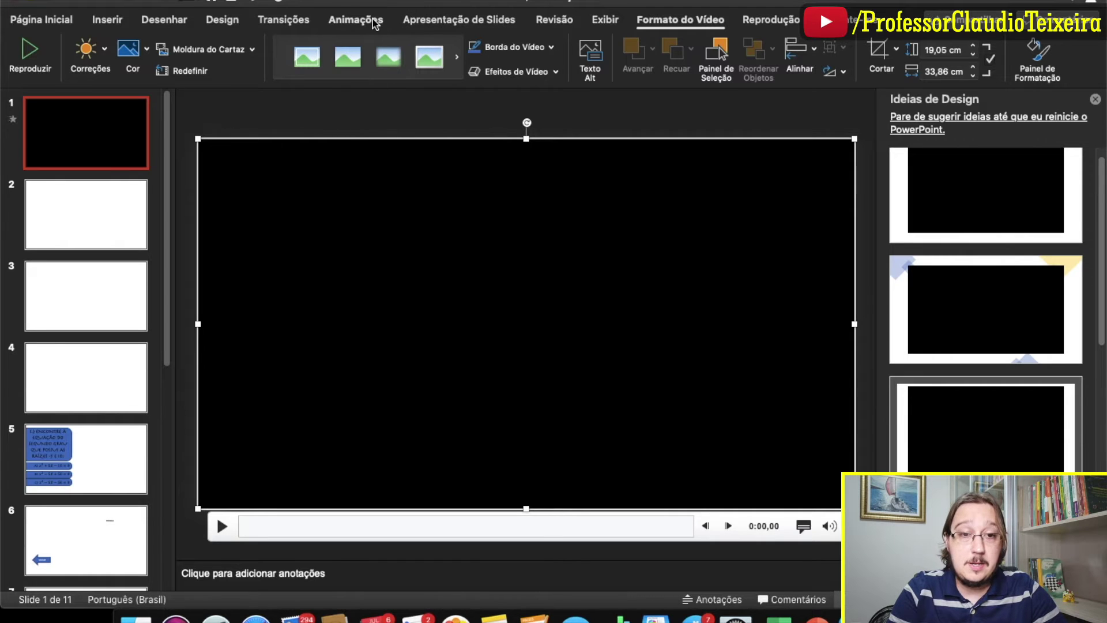
Step: Delete the video's pause trigger and set its play animation to start Após o Anterior
click(356, 20)
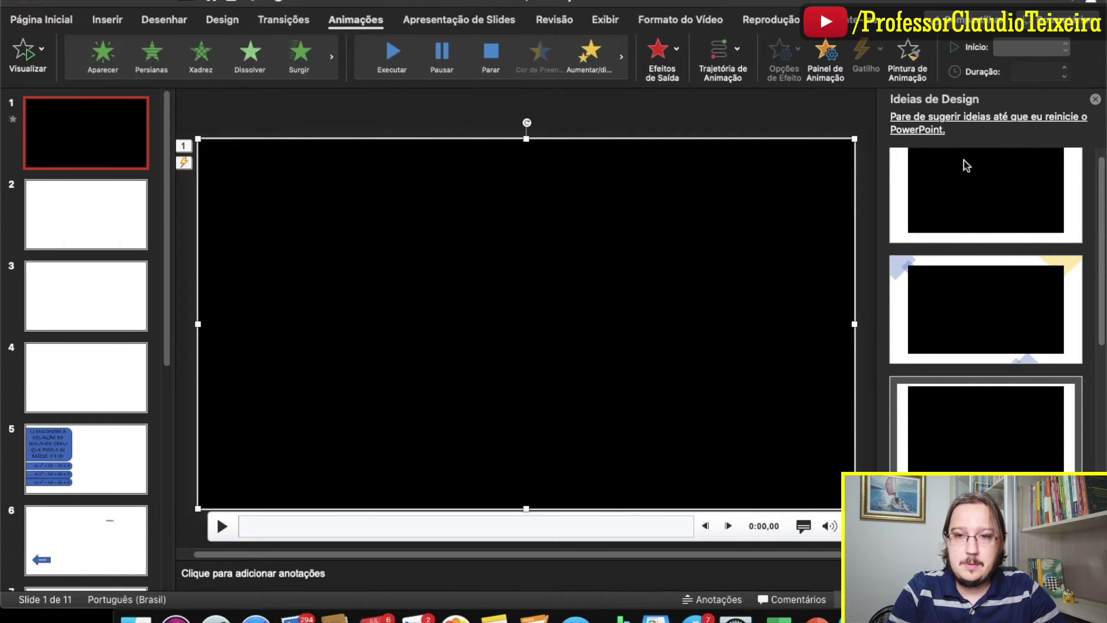
click(831, 54)
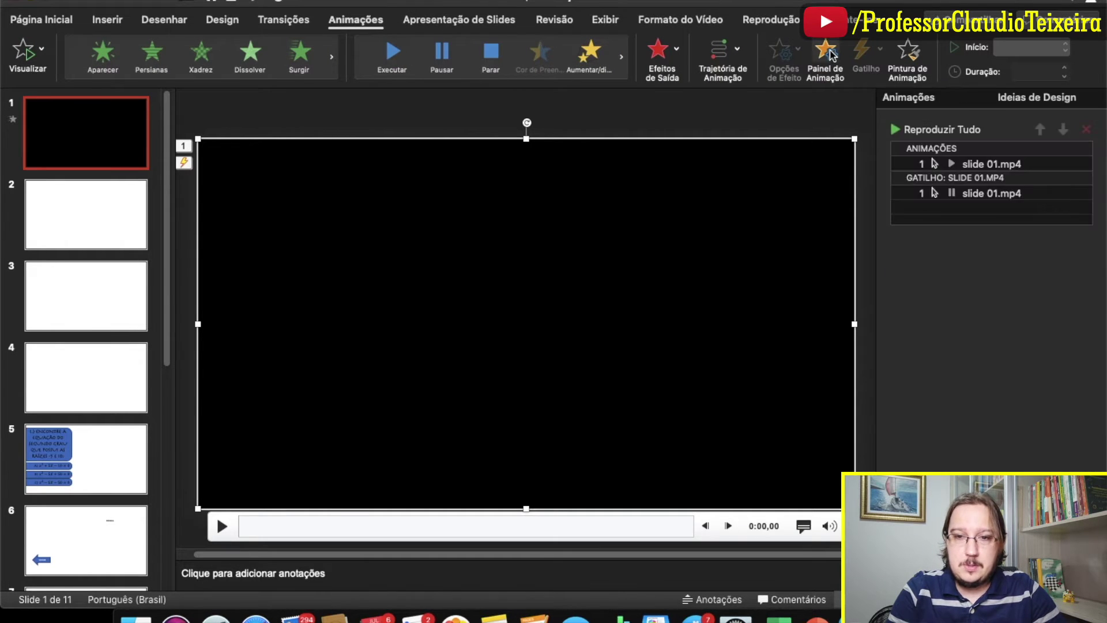
click(978, 196)
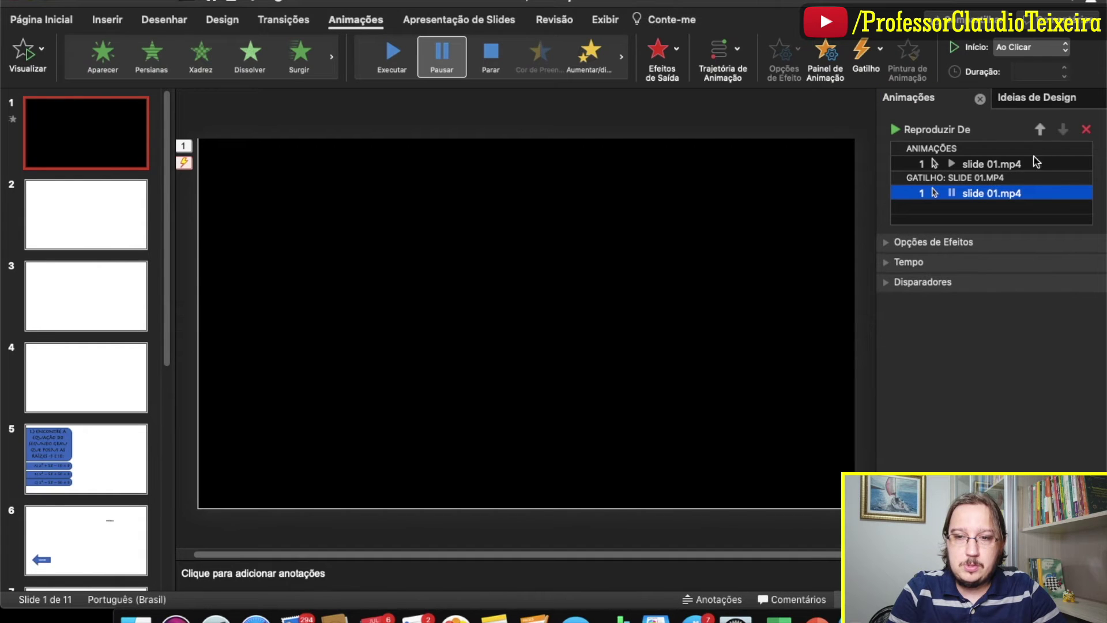
click(1087, 130)
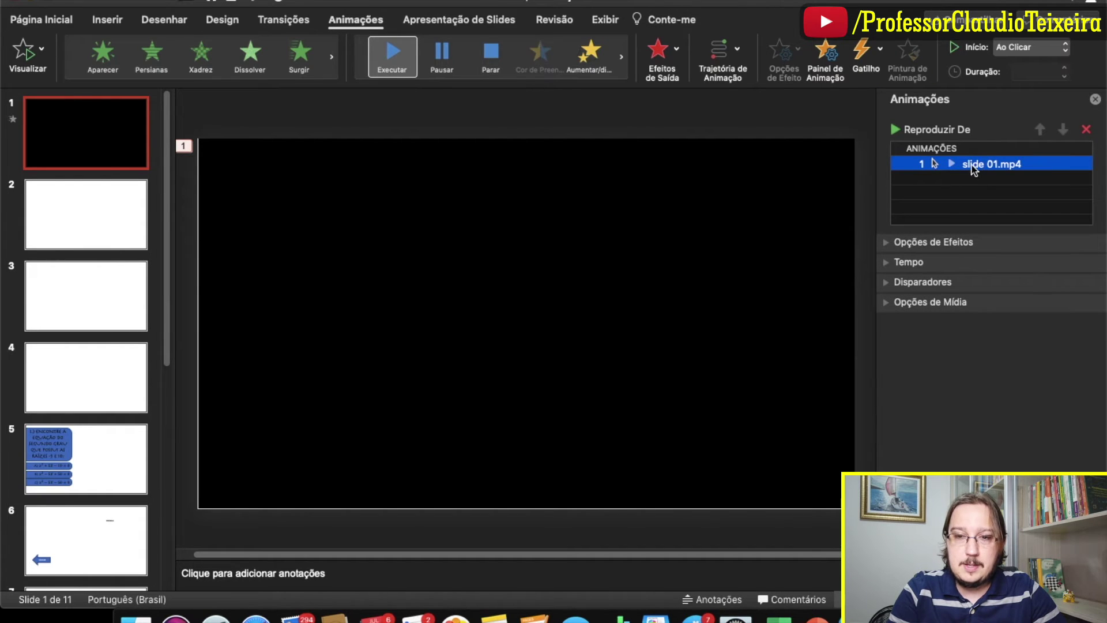
click(887, 264)
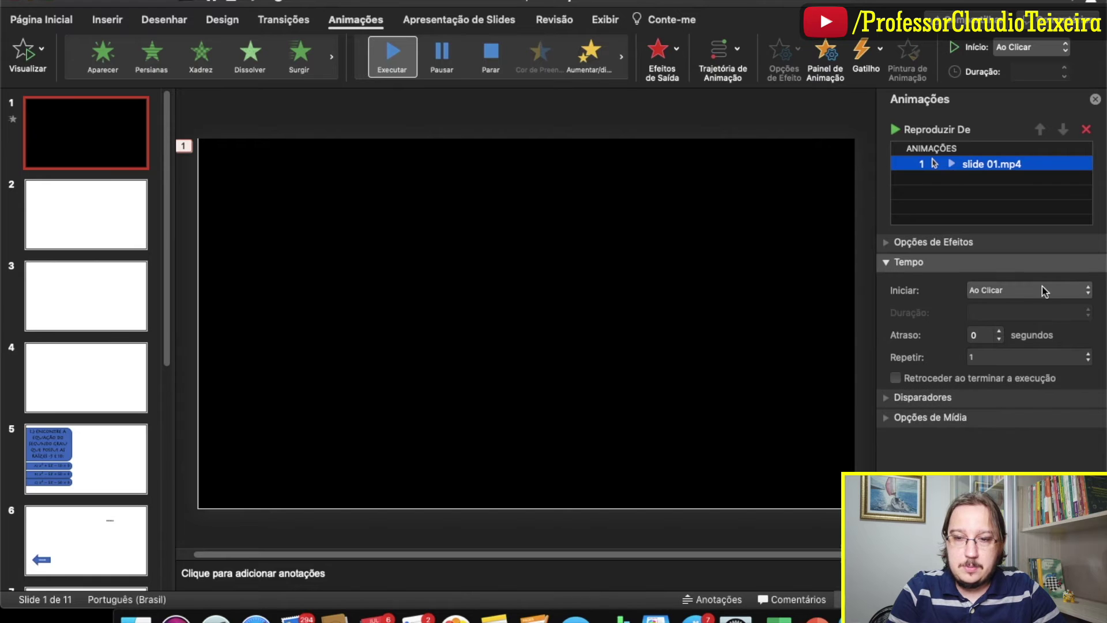
click(1082, 290)
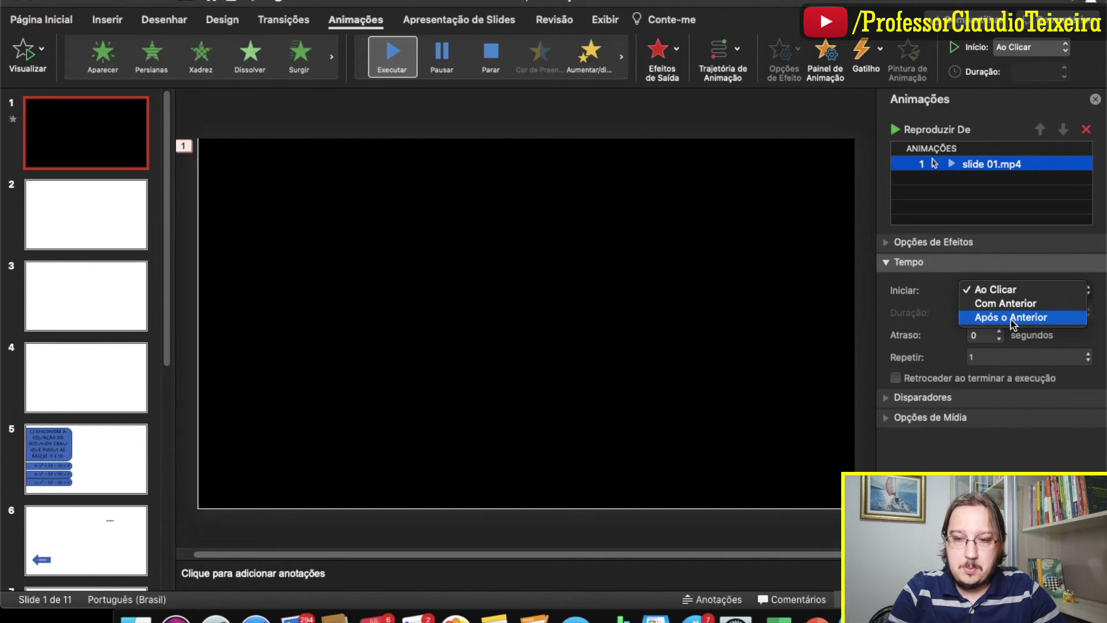
click(1013, 319)
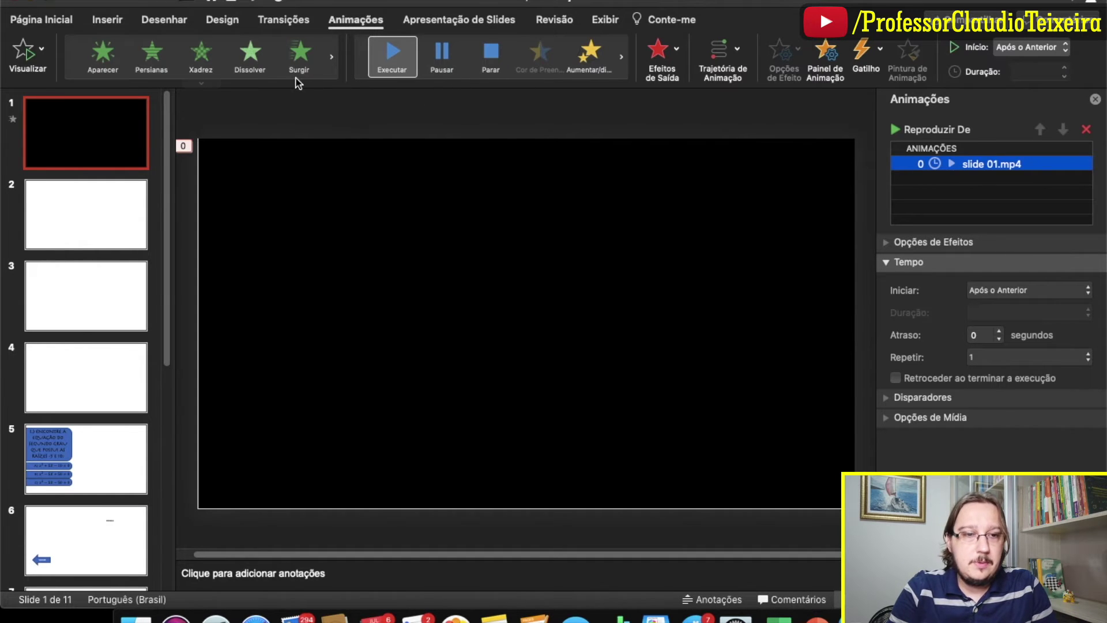
Step: Set slide 1's transition to advance automatically after 20 seconds
click(283, 22)
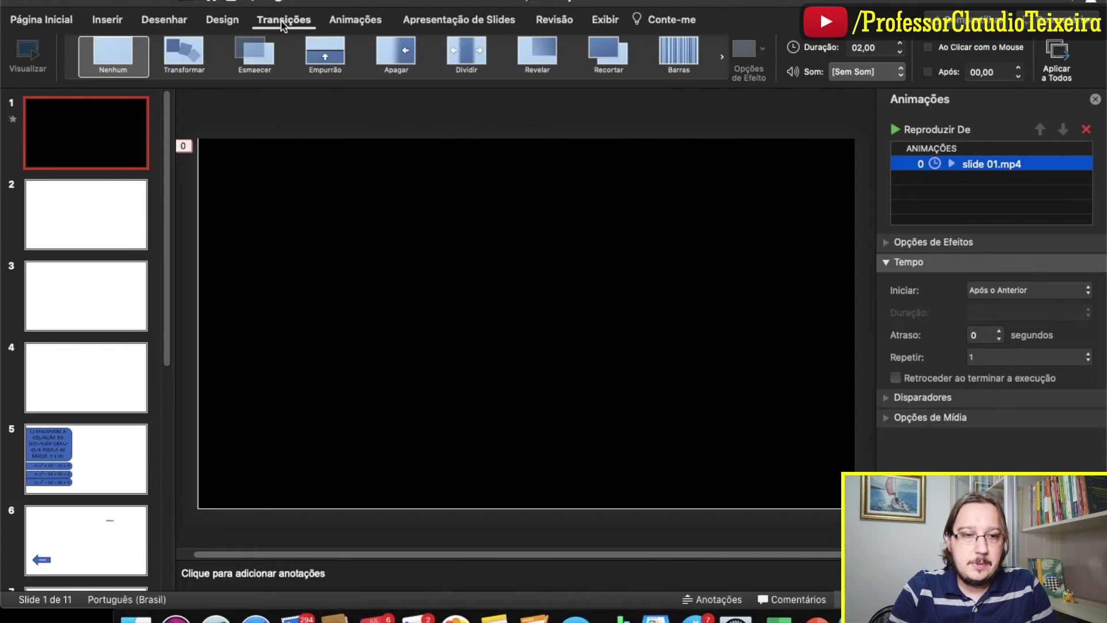
click(929, 72)
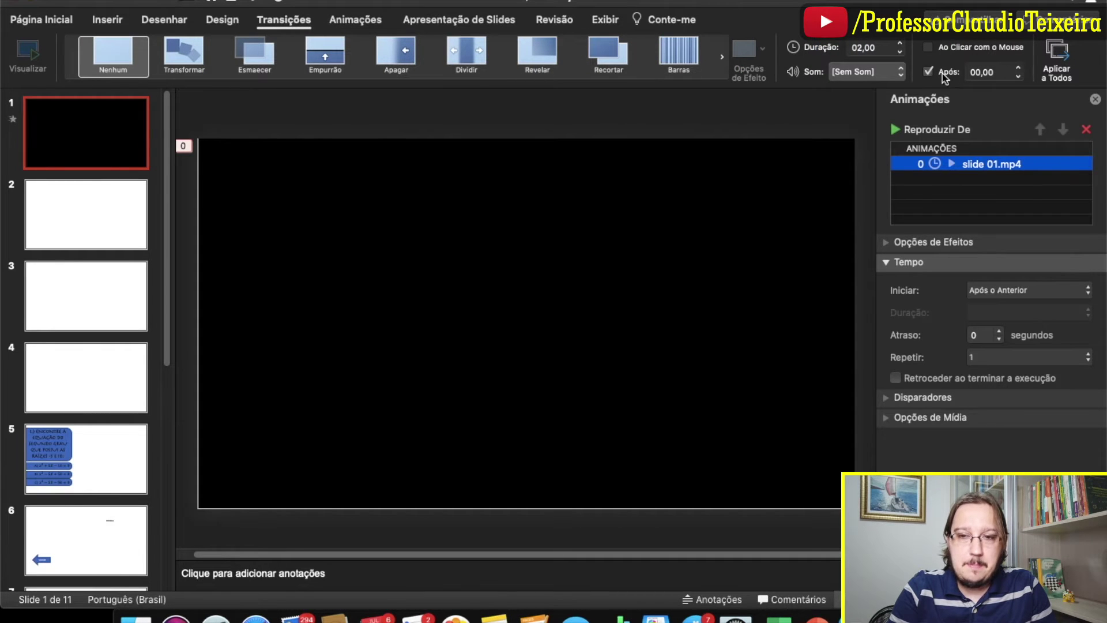
double_click(1003, 70)
text(20)
key(Return)
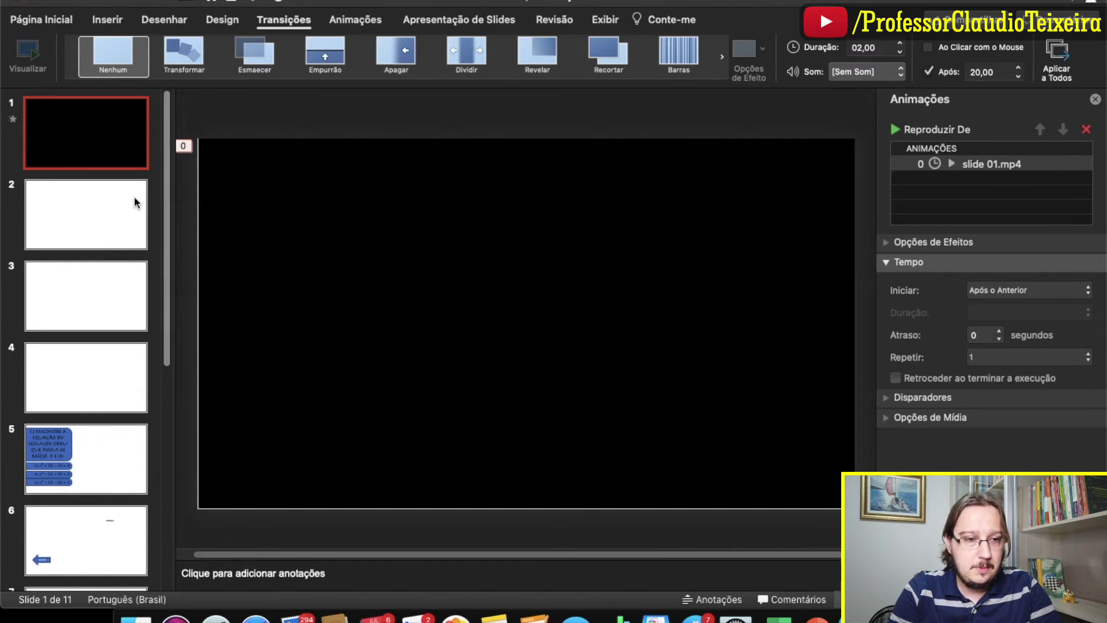
Step: Insert the slide 02.jpg picture from KORRA onto slide 2 as the title image
click(102, 228)
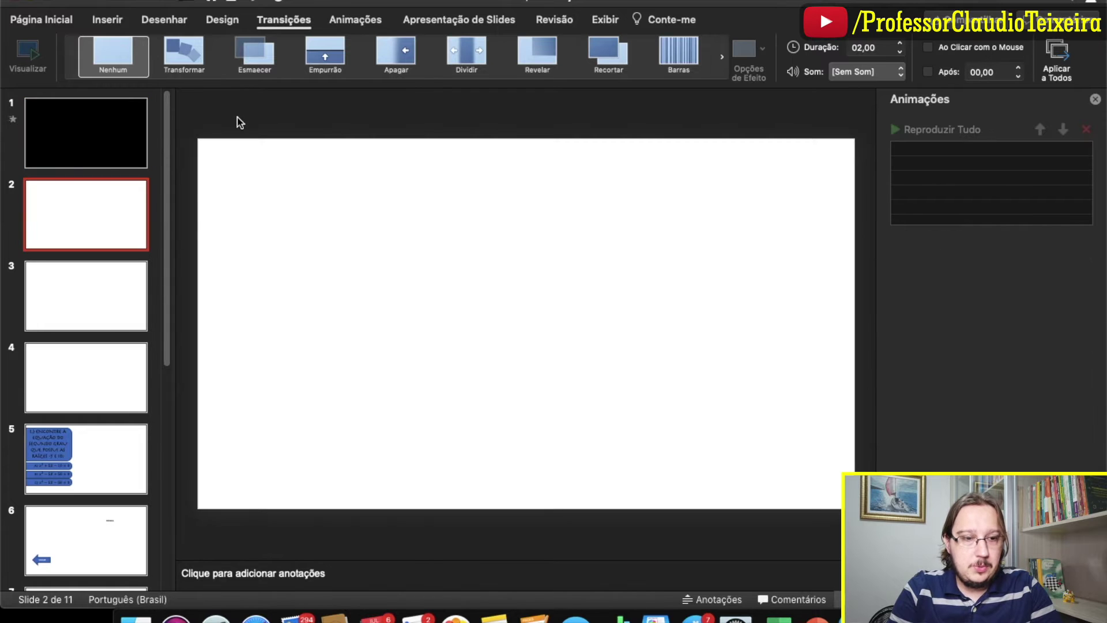
click(115, 22)
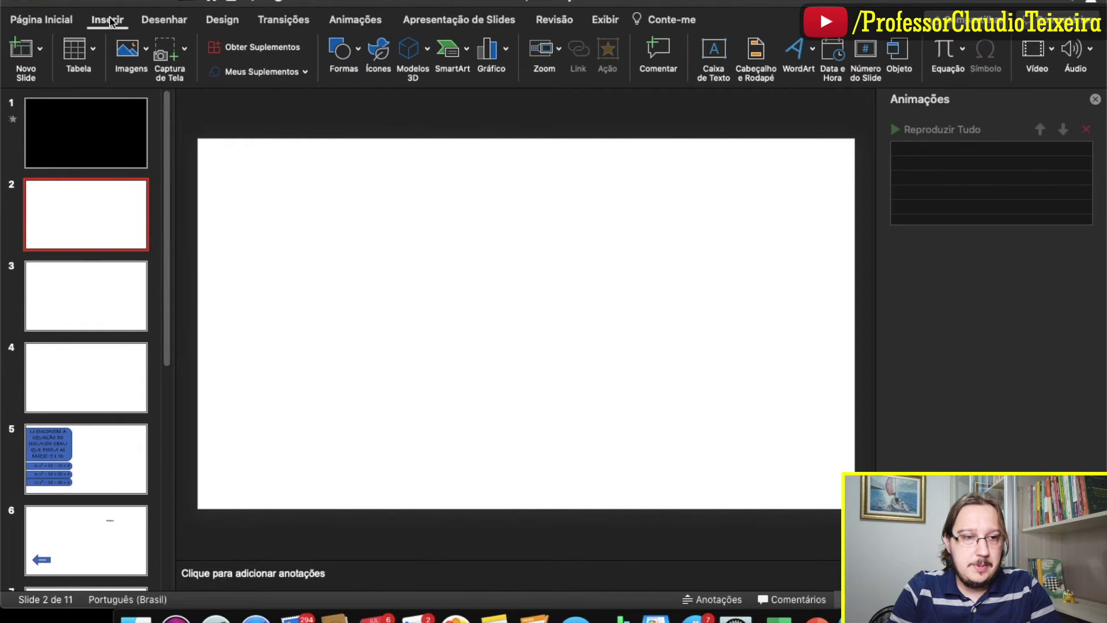
click(130, 70)
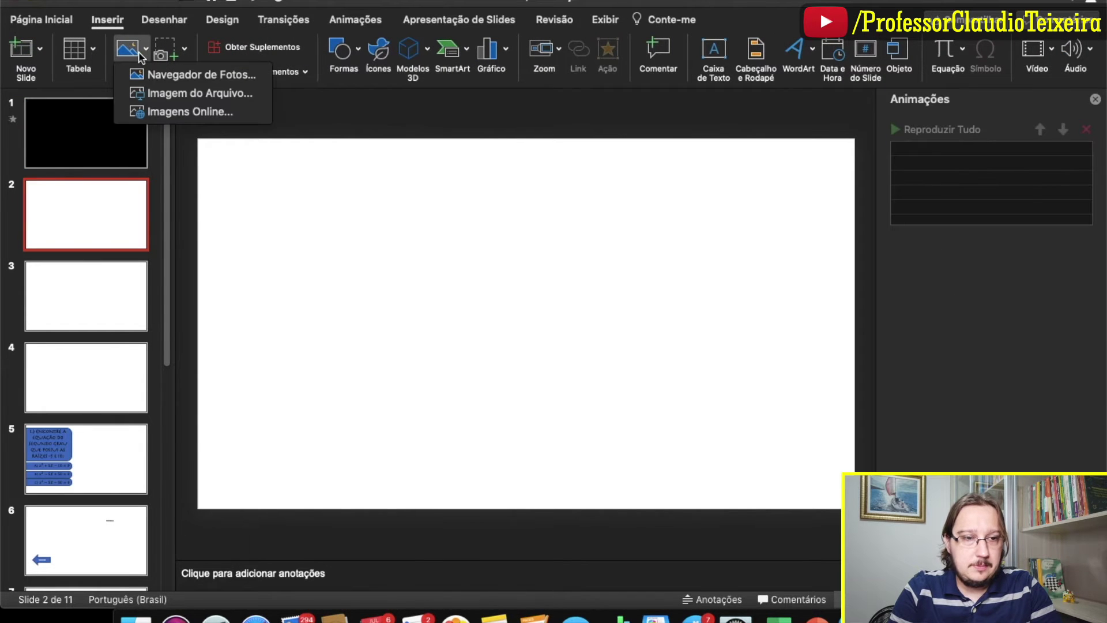
click(172, 94)
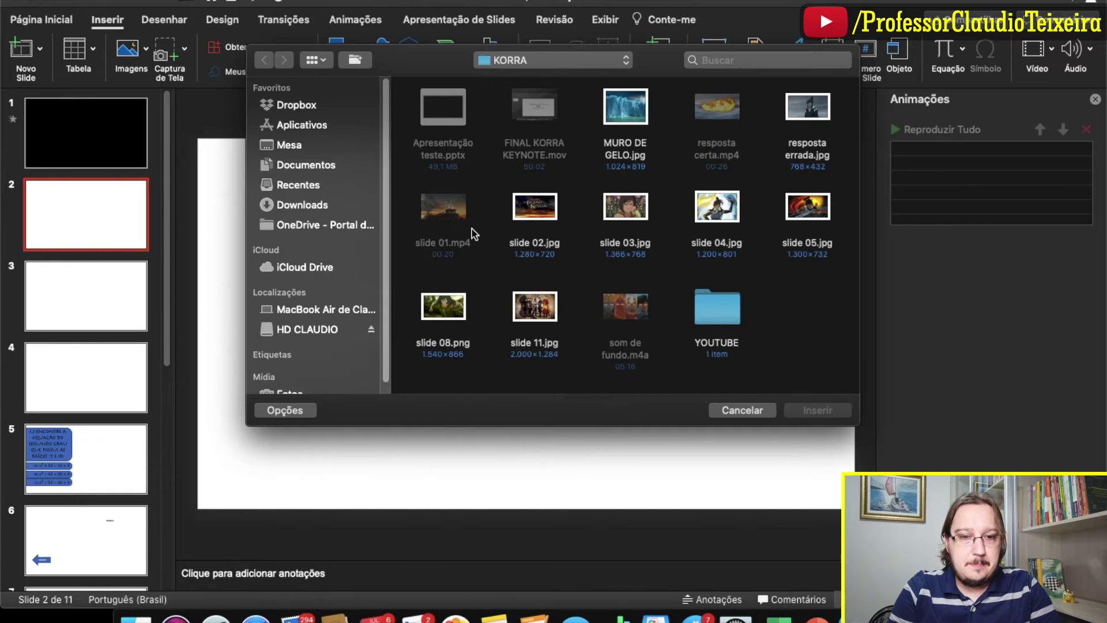
click(552, 211)
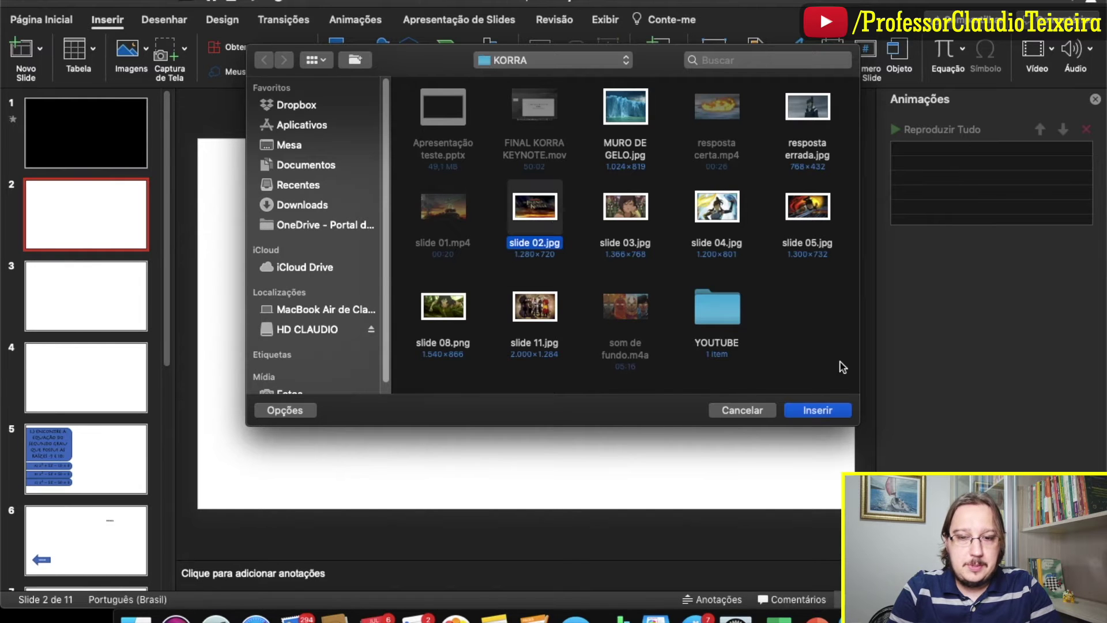
click(817, 410)
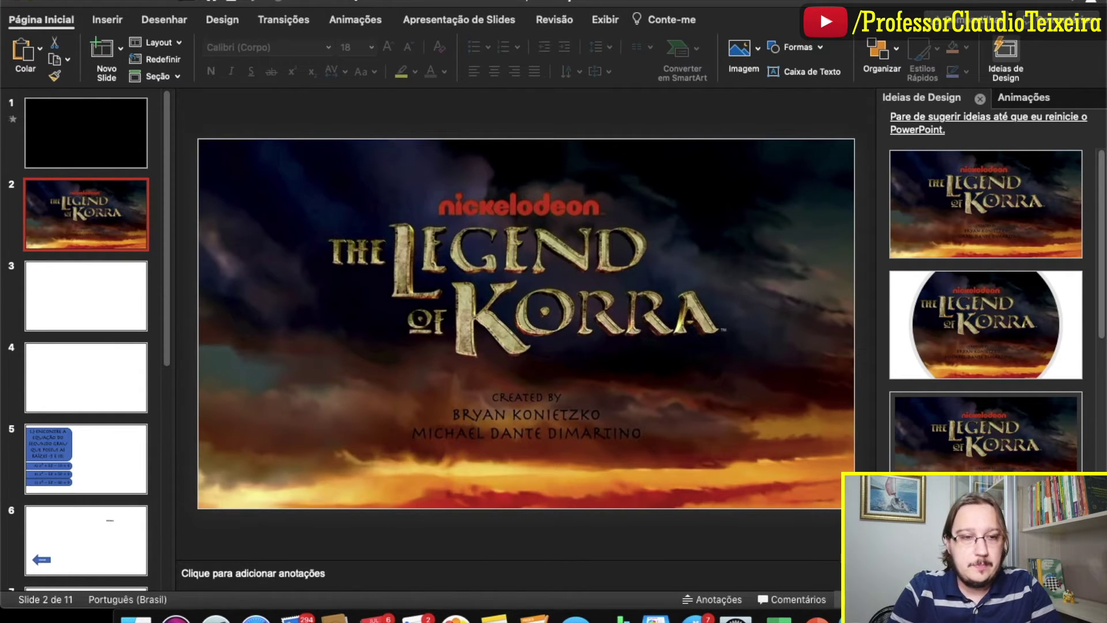
Step: Insert som de fundo.m4a onto slide 2 and move its icon below the slide
click(114, 21)
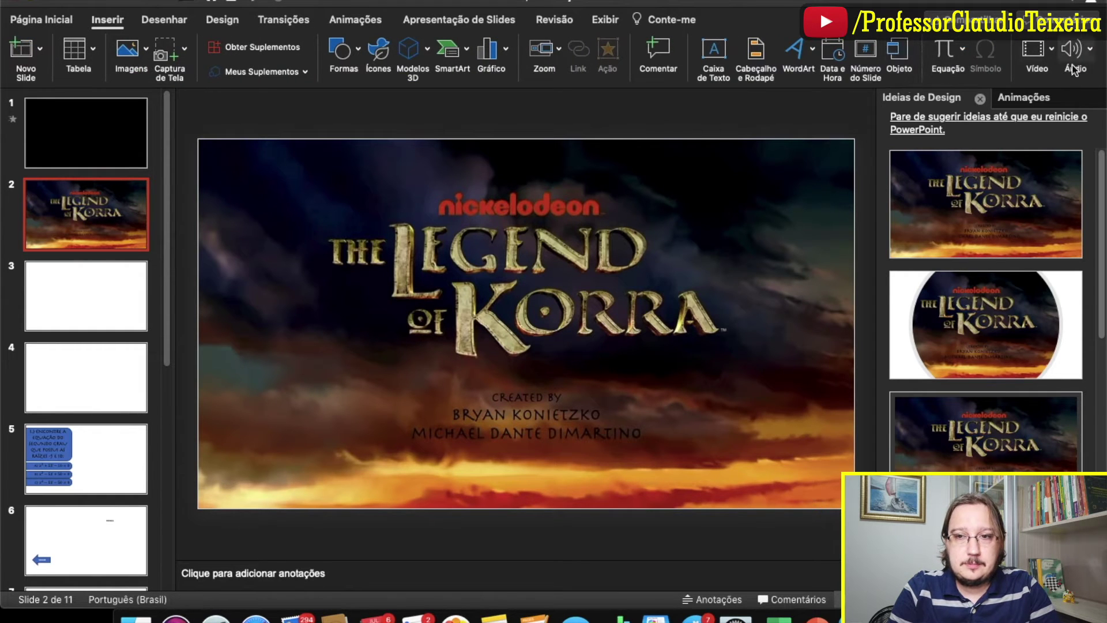
click(1091, 51)
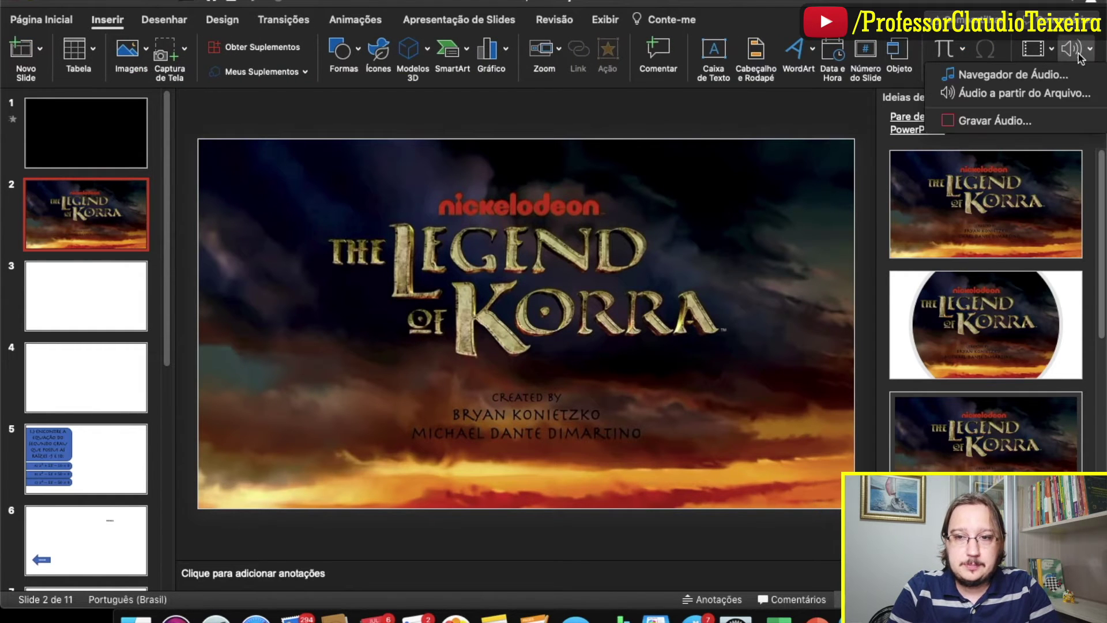
click(1002, 95)
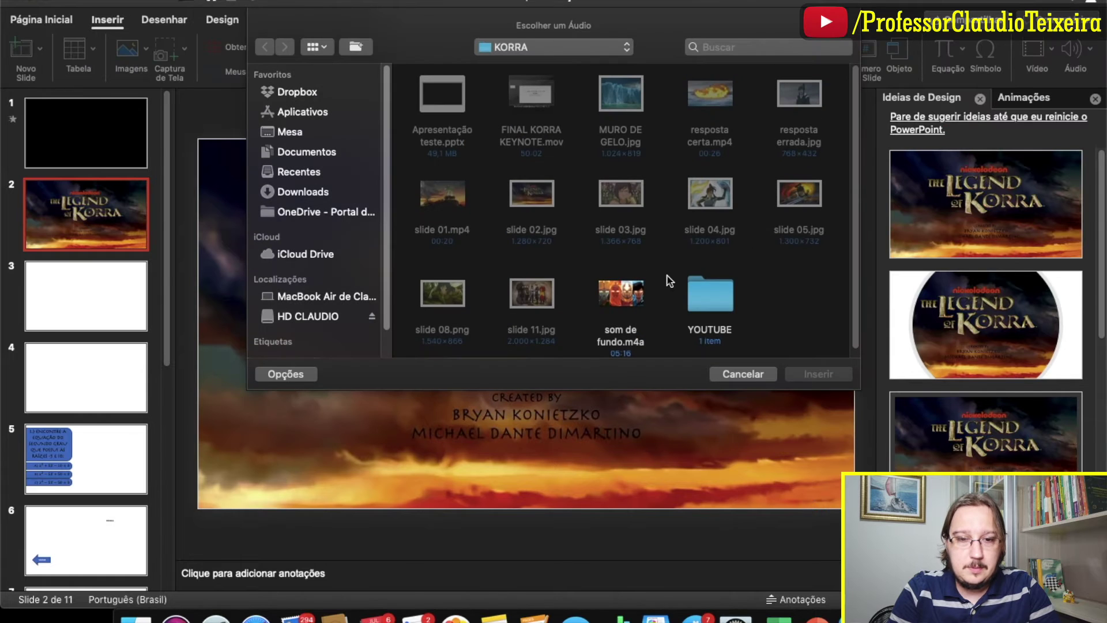
click(644, 295)
click(831, 373)
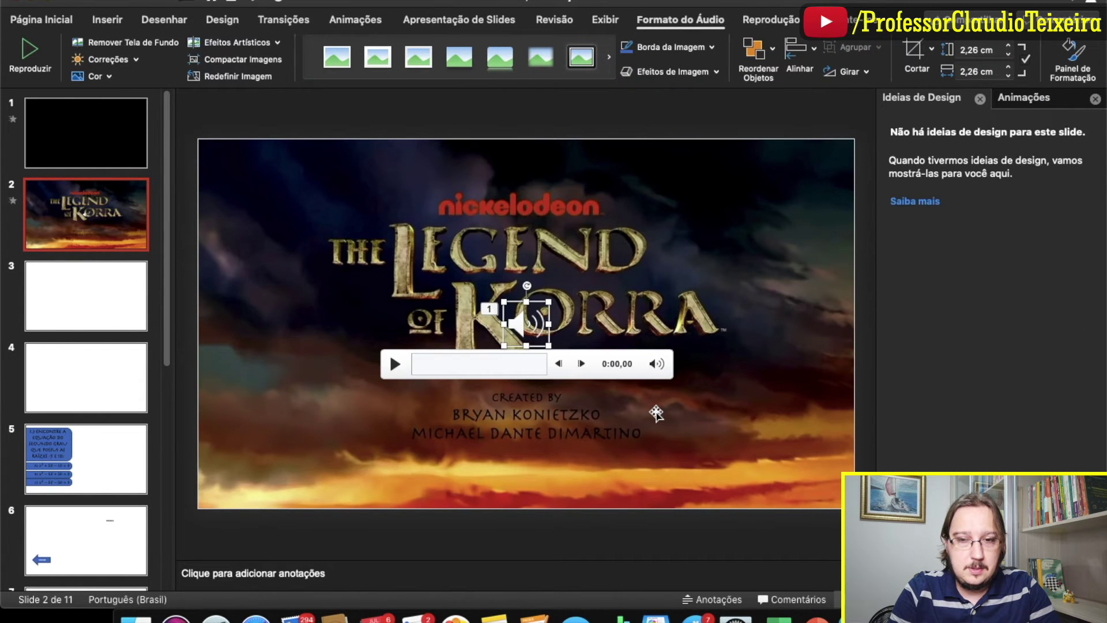
drag(520, 324, 471, 539)
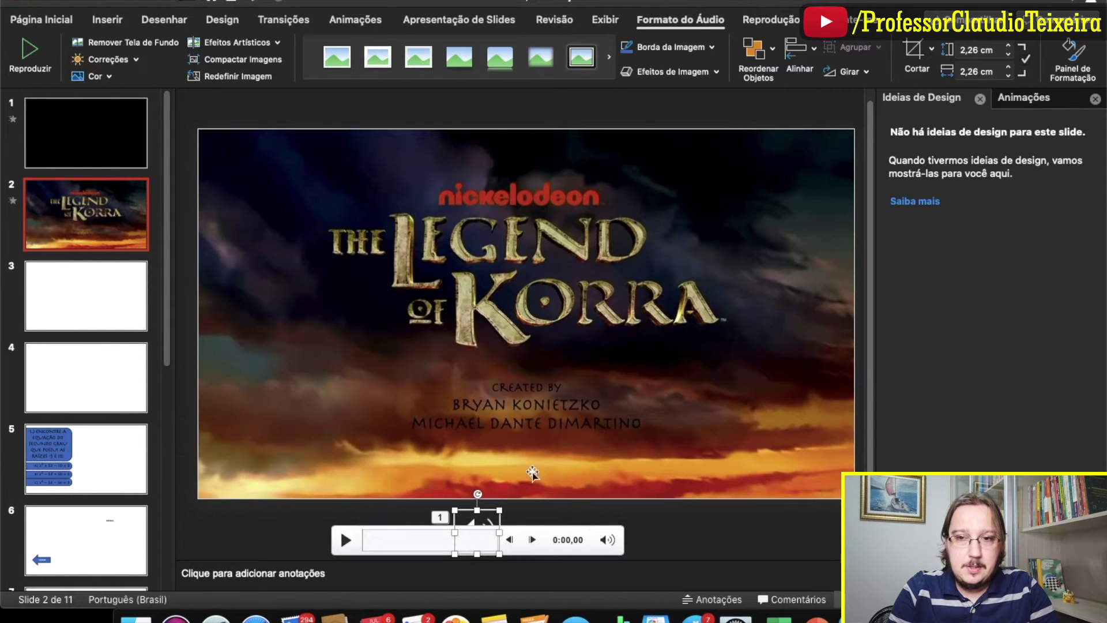
Step: Set the som de fundo.m4a animation to start Após o Anterior
click(1026, 98)
click(996, 164)
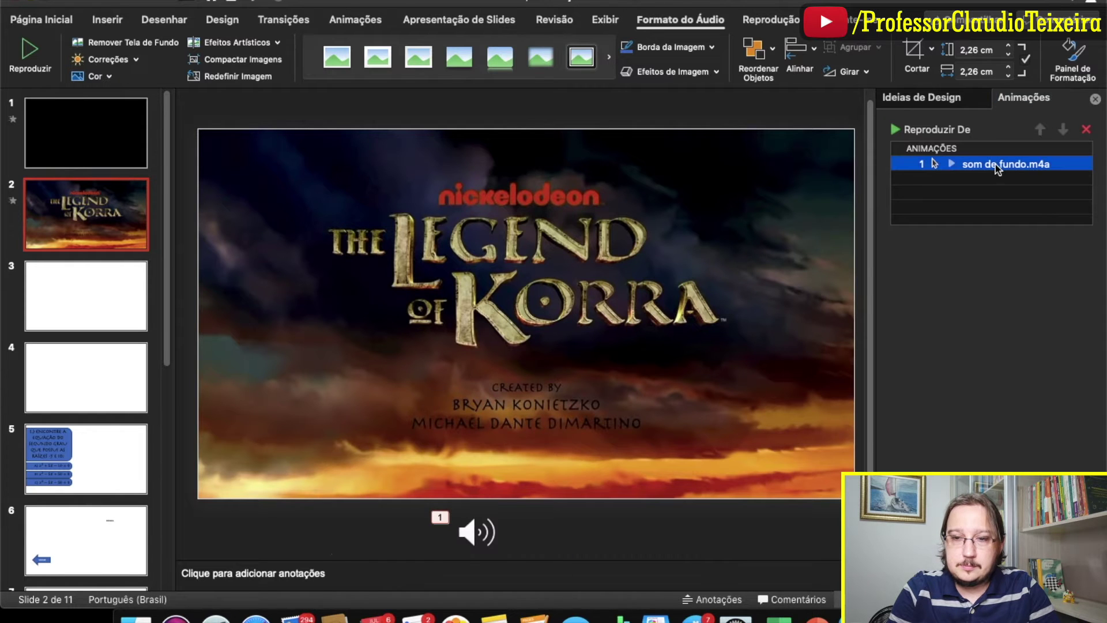
click(1018, 291)
click(1008, 316)
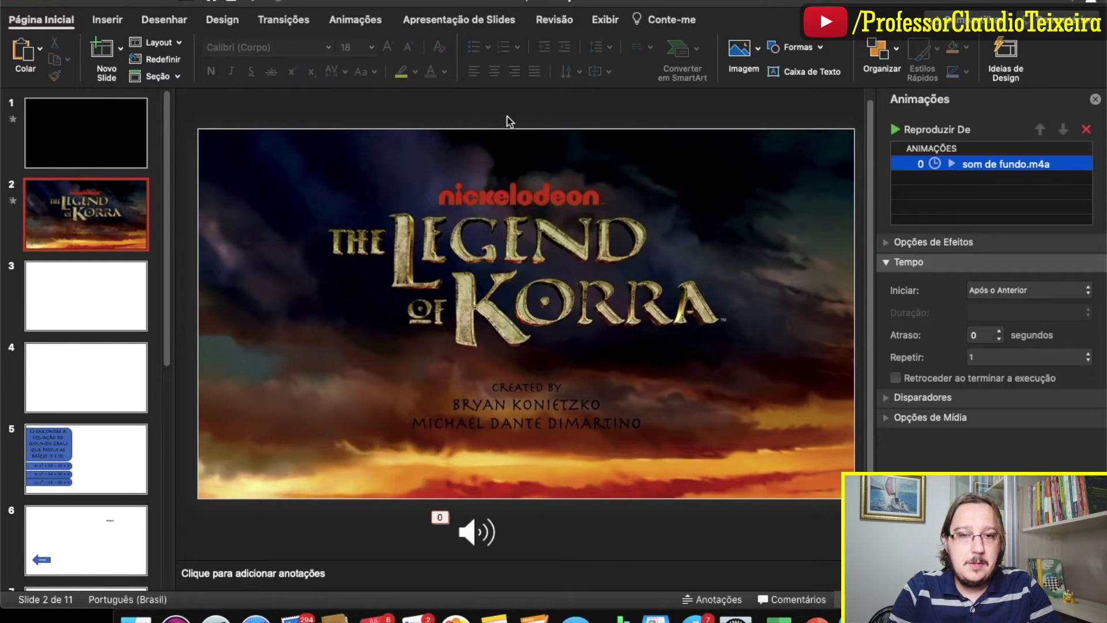
Step: Set the som de fundo.m4a audio to Reproduzir em Segundo Plano
click(476, 528)
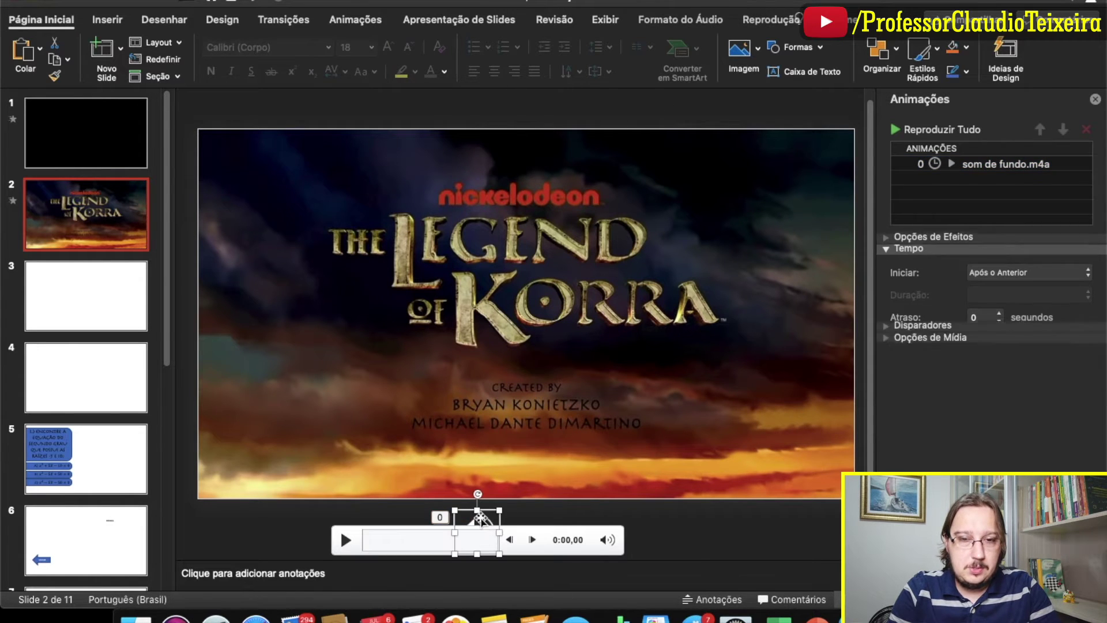
click(769, 23)
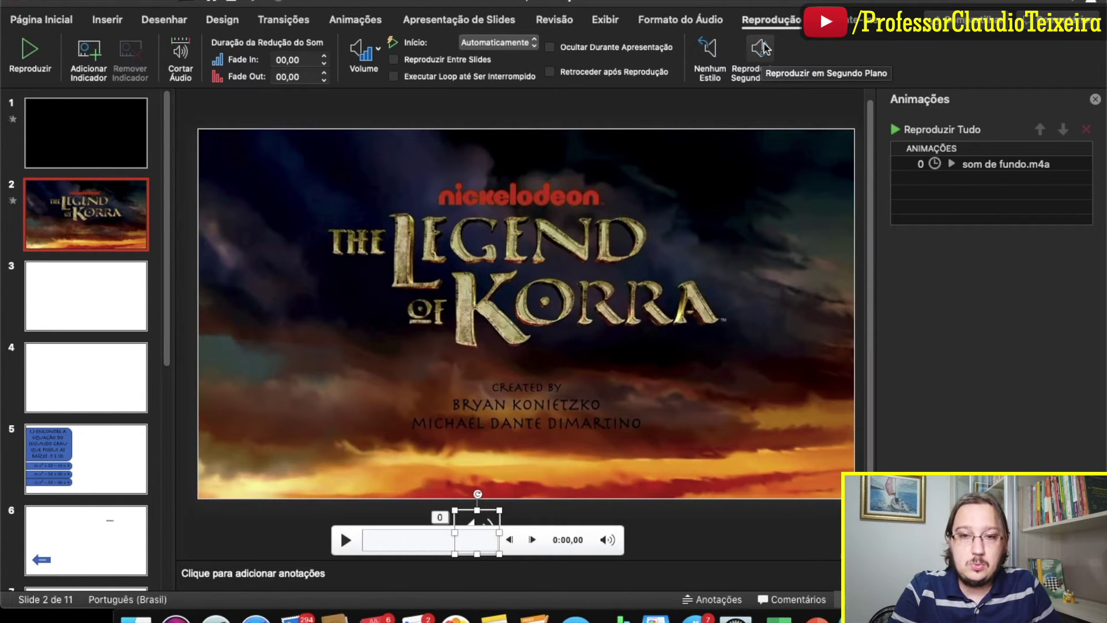
click(762, 48)
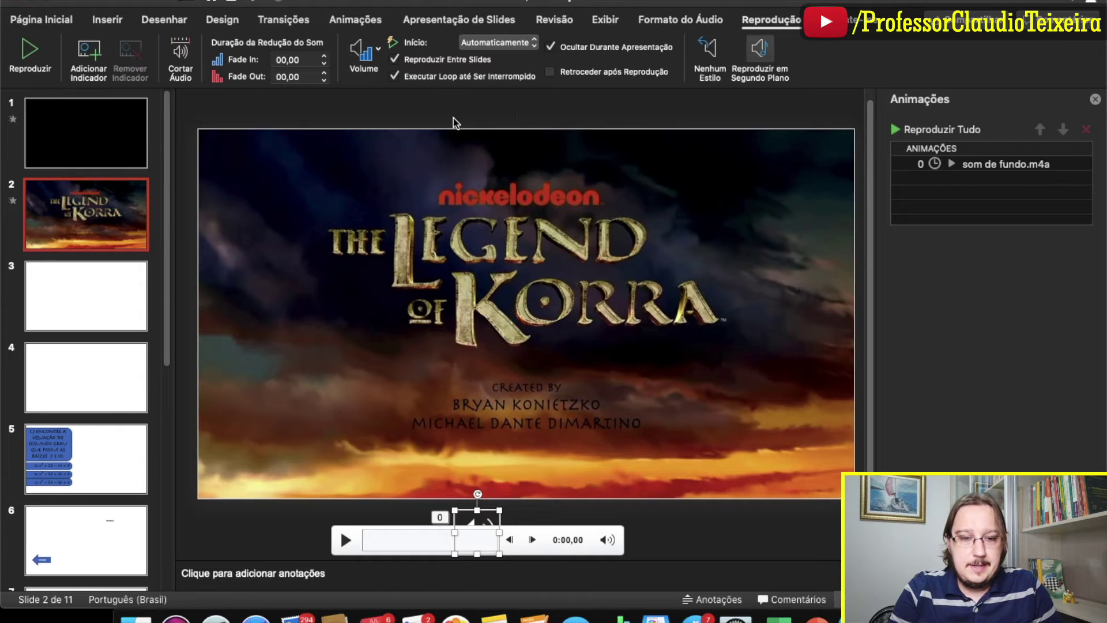
click(476, 108)
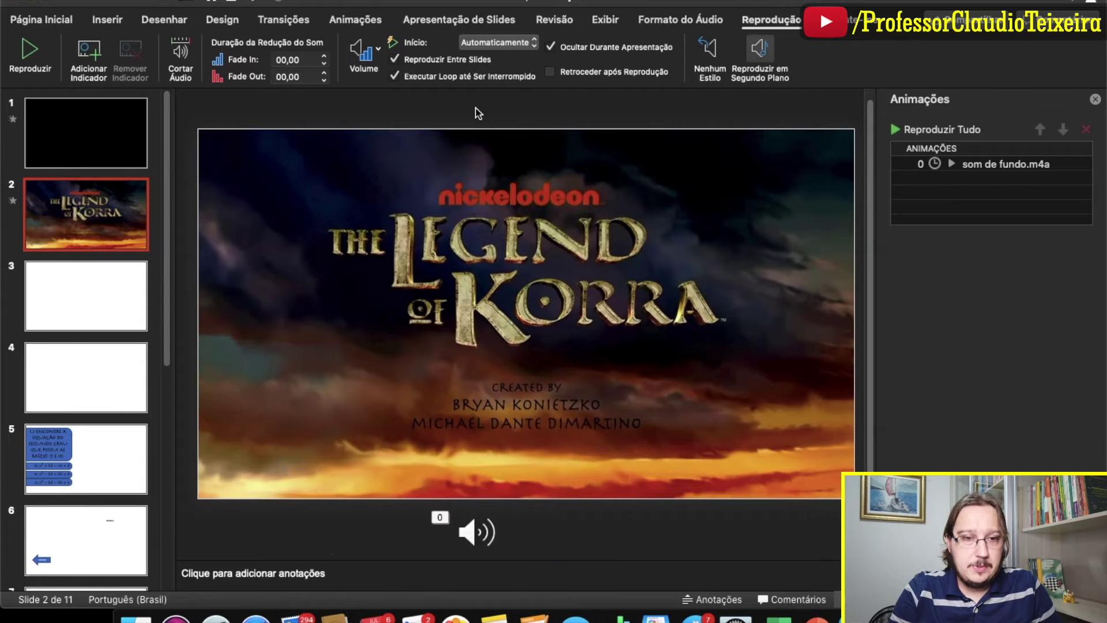
click(108, 21)
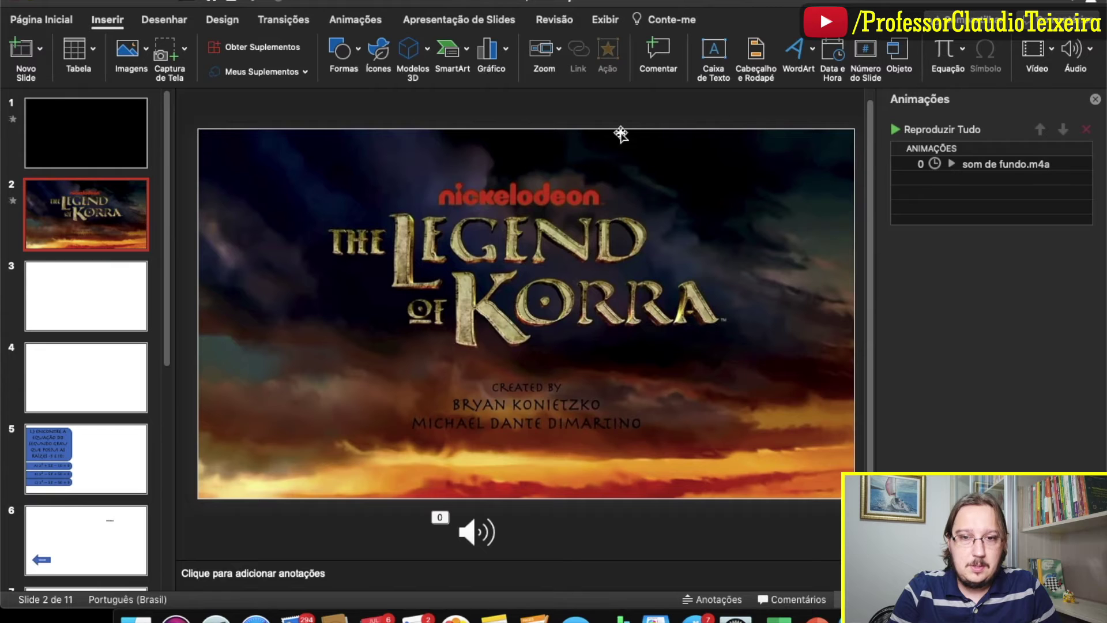
Step: Draw an O JOGO text box below the KORRA title and colour its text yellow
click(714, 49)
drag(632, 340, 808, 430)
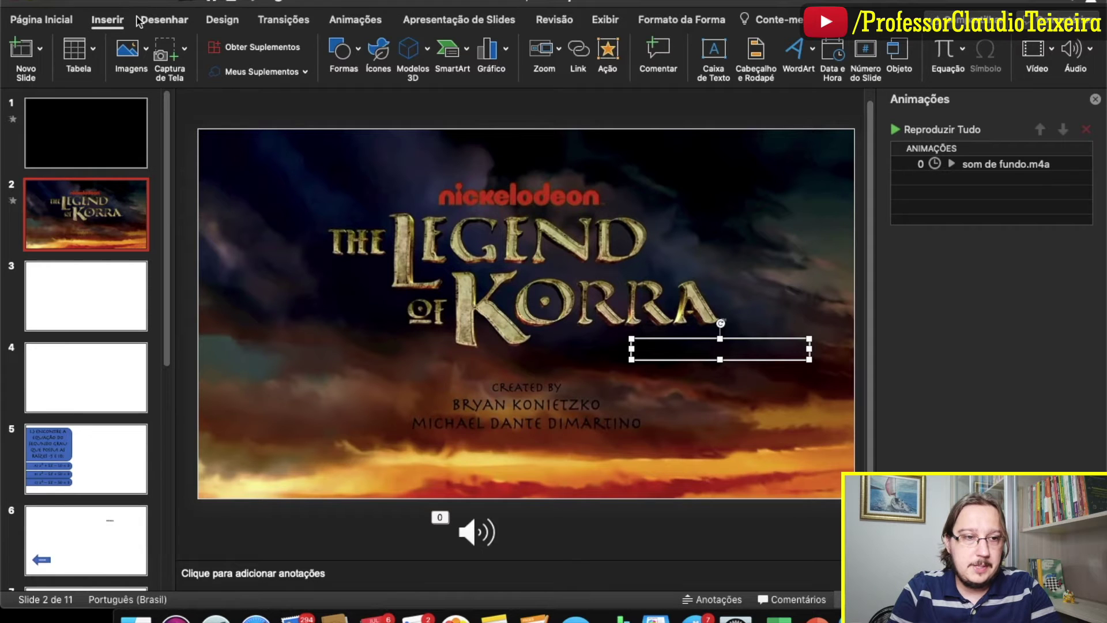
click(42, 22)
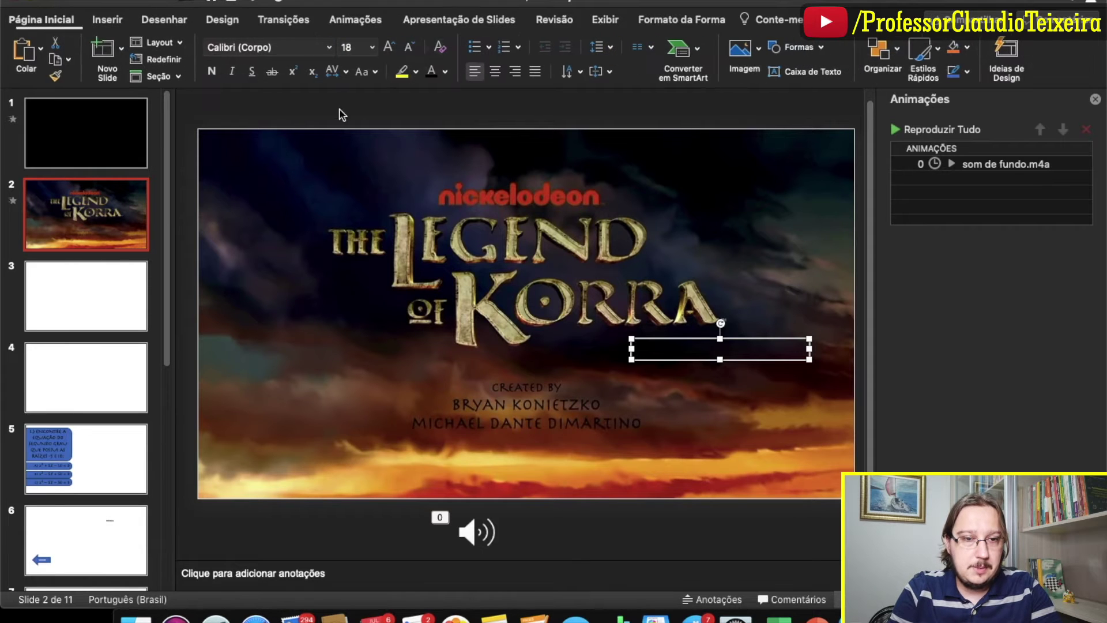
click(444, 72)
click(477, 218)
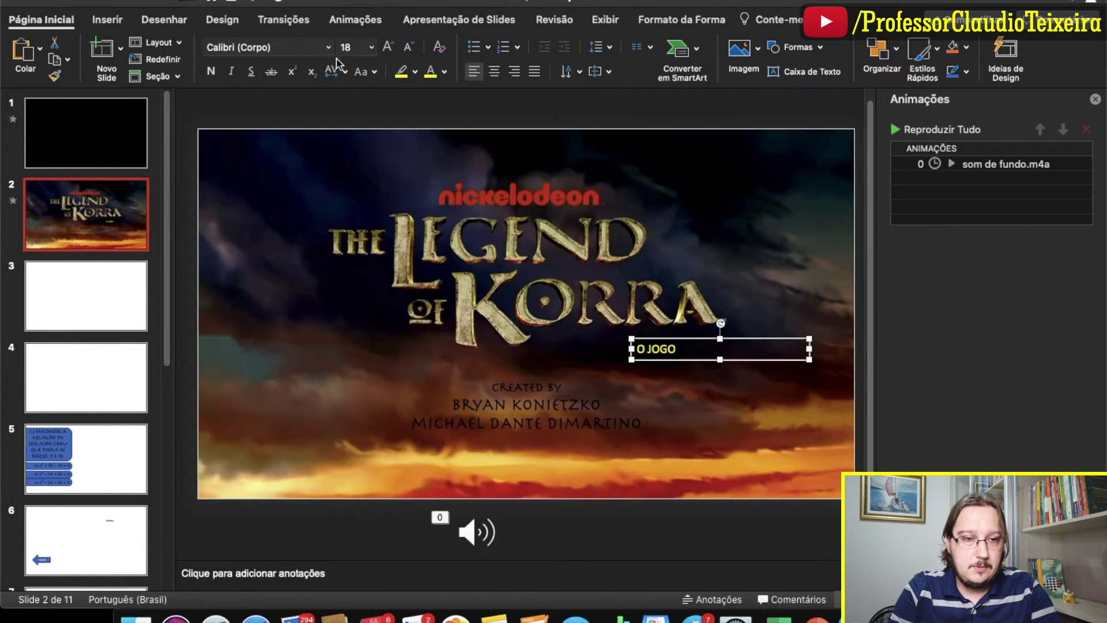
Step: Set the caption to Herculanum, enlarge it to 60, and move it just under the title
click(328, 49)
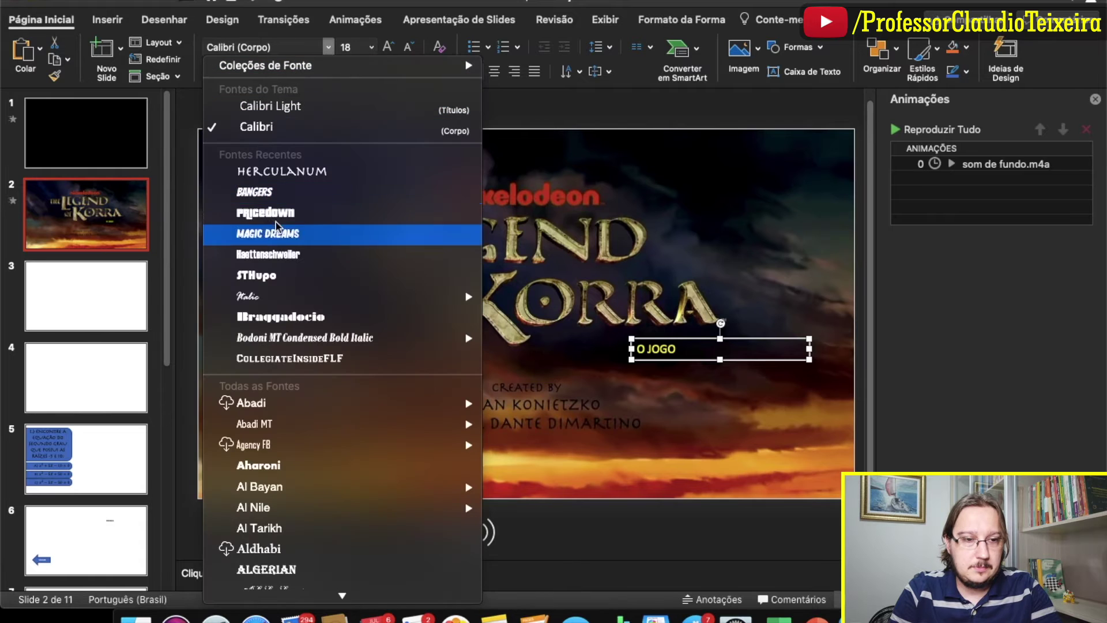
click(268, 172)
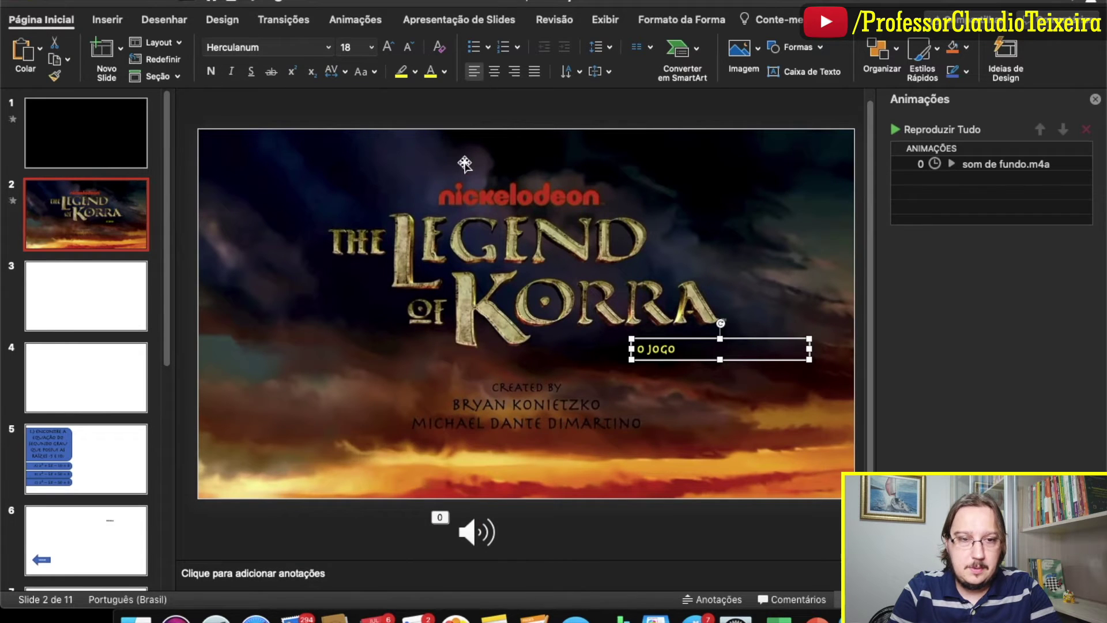
click(389, 47)
click(389, 48)
click(388, 48)
click(389, 47)
click(389, 47)
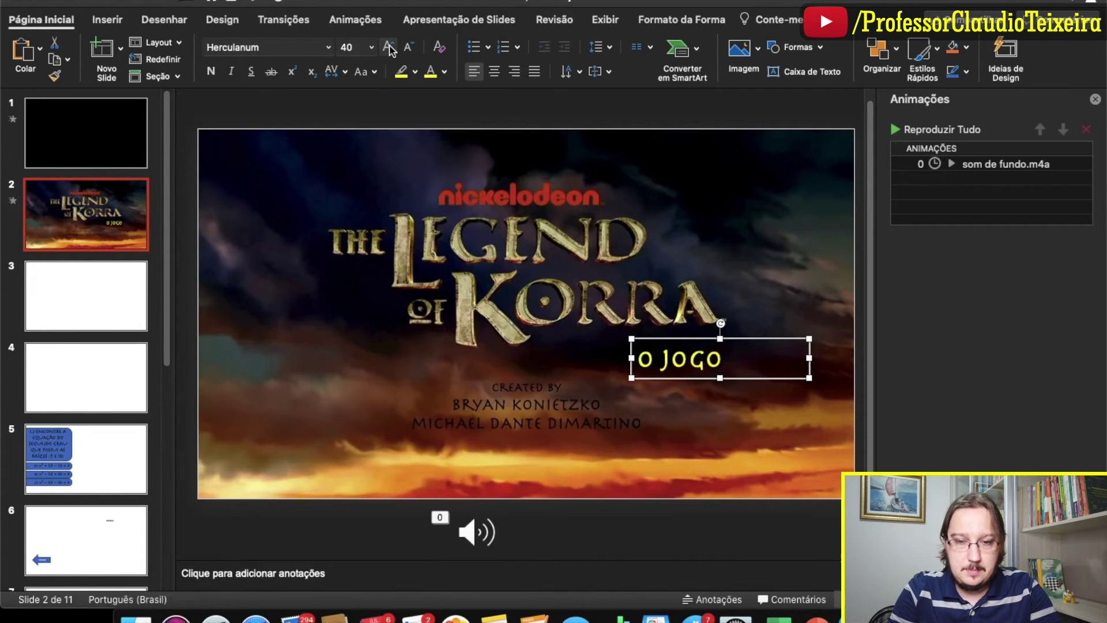
click(389, 47)
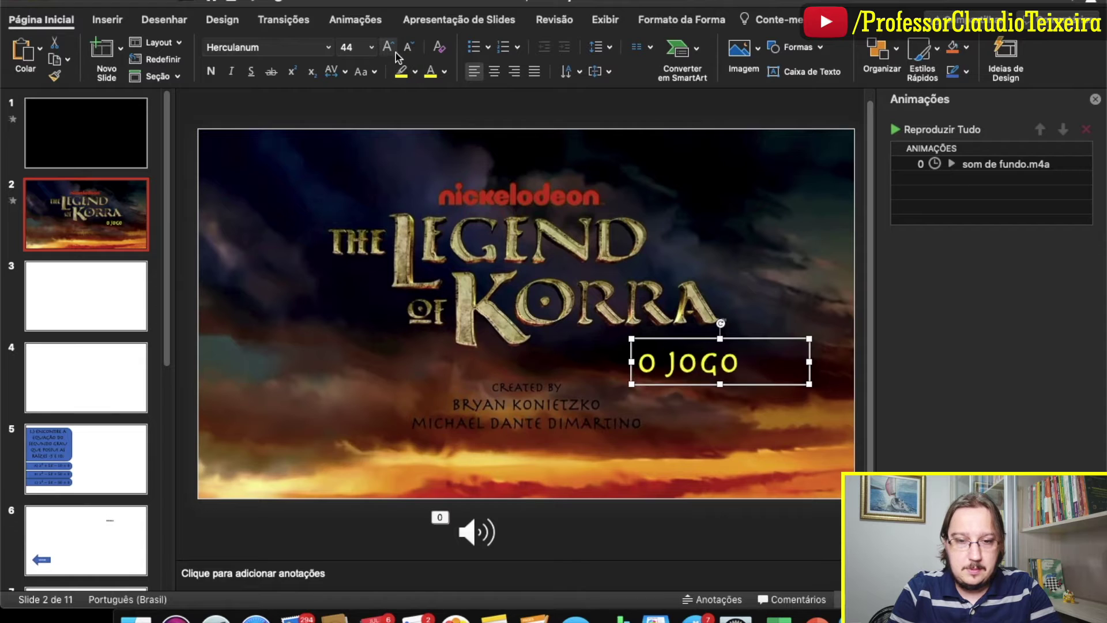
click(388, 48)
click(388, 47)
click(388, 48)
drag(776, 346, 733, 317)
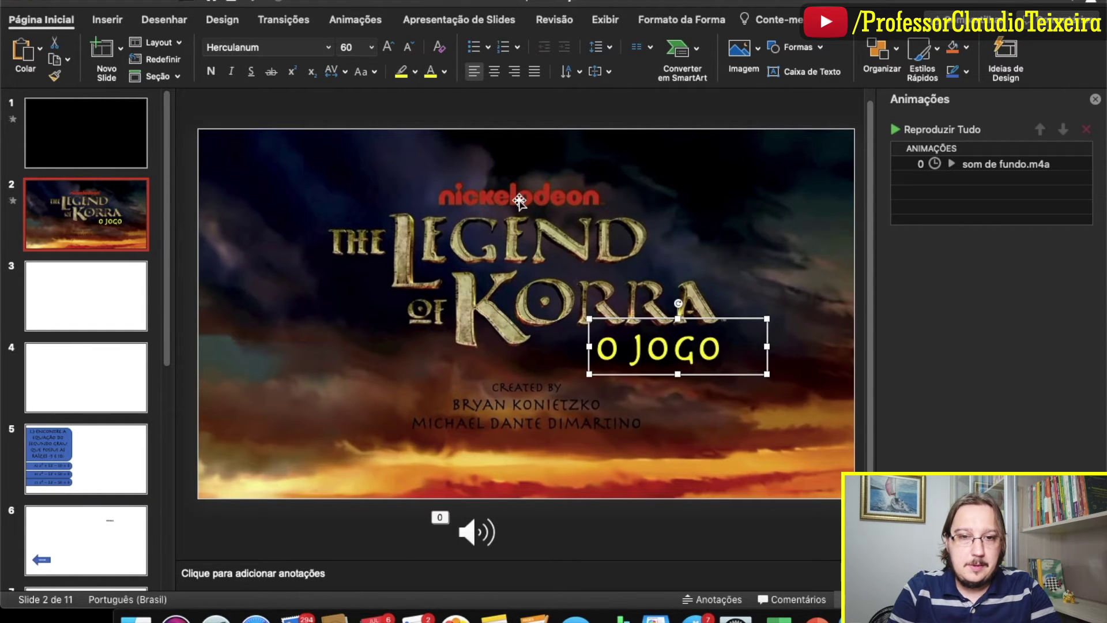
click(673, 22)
Step: Give O JOGO a 2¼ pt text outline in gold sampled from the KORRA title
click(649, 49)
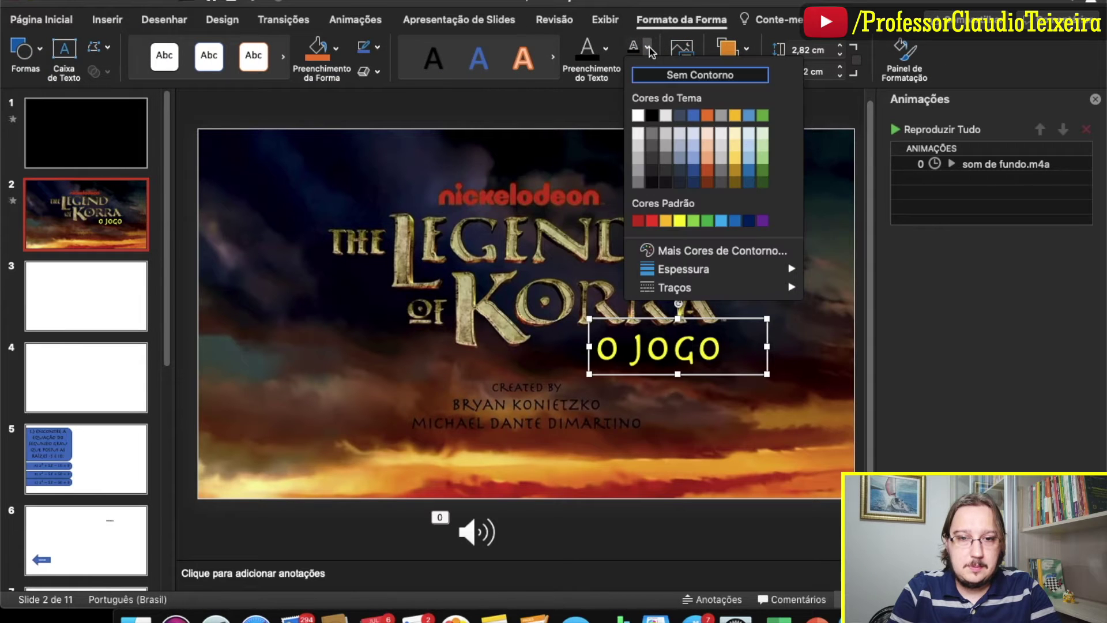
click(679, 252)
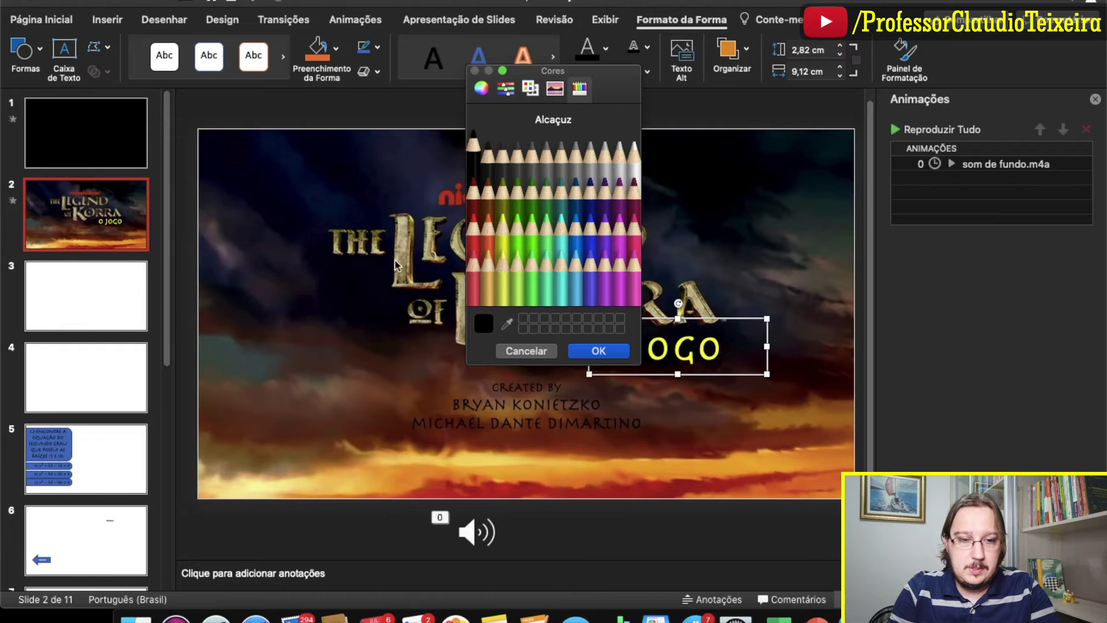
click(509, 325)
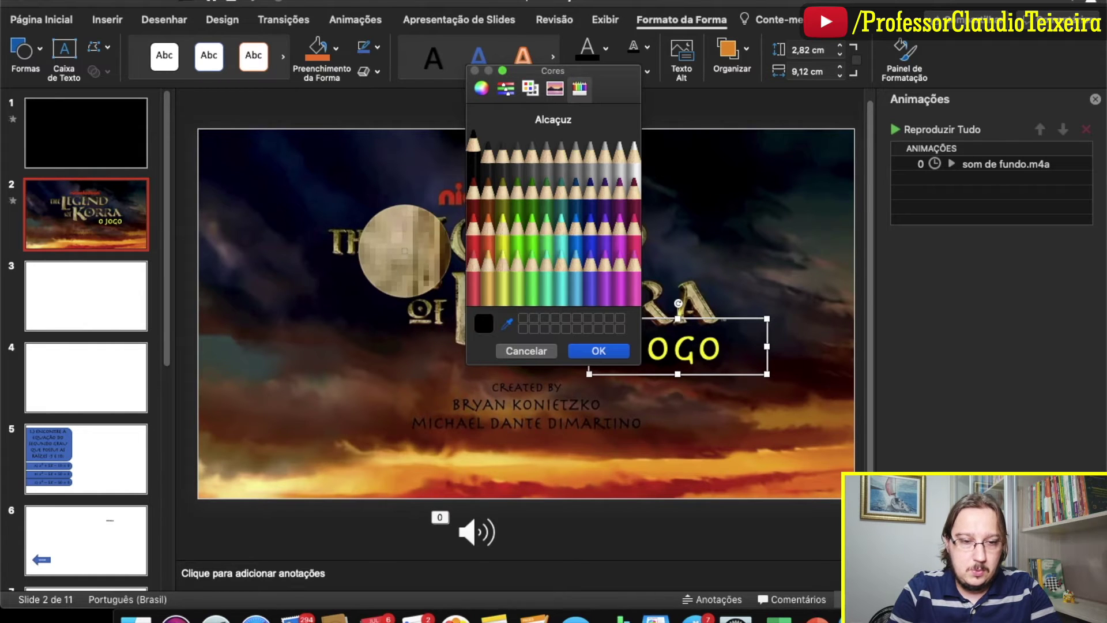
click(402, 248)
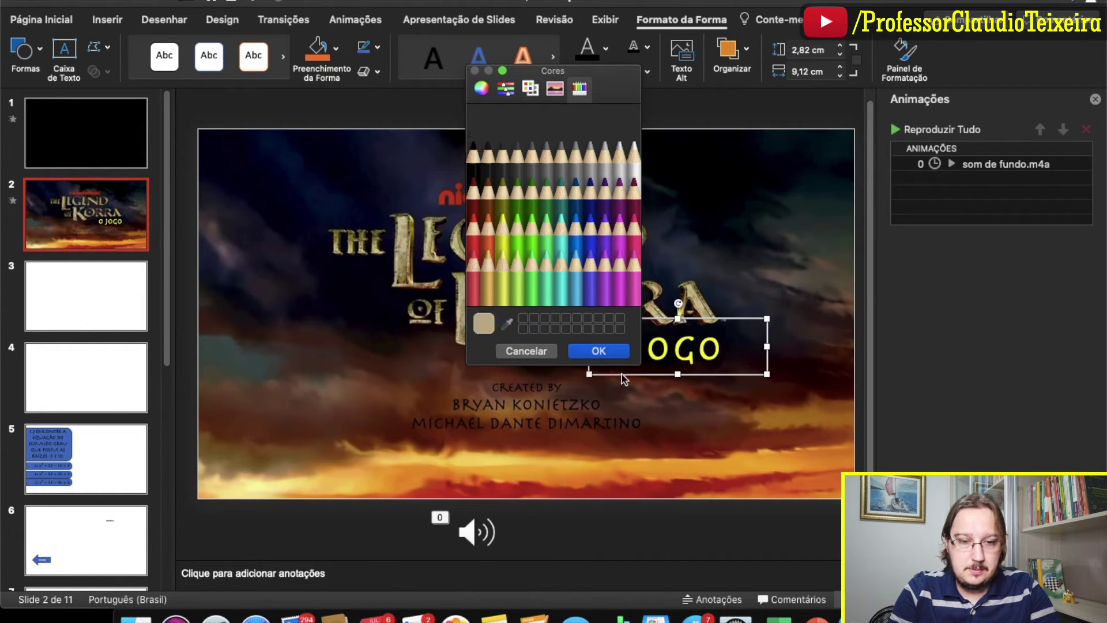
click(615, 353)
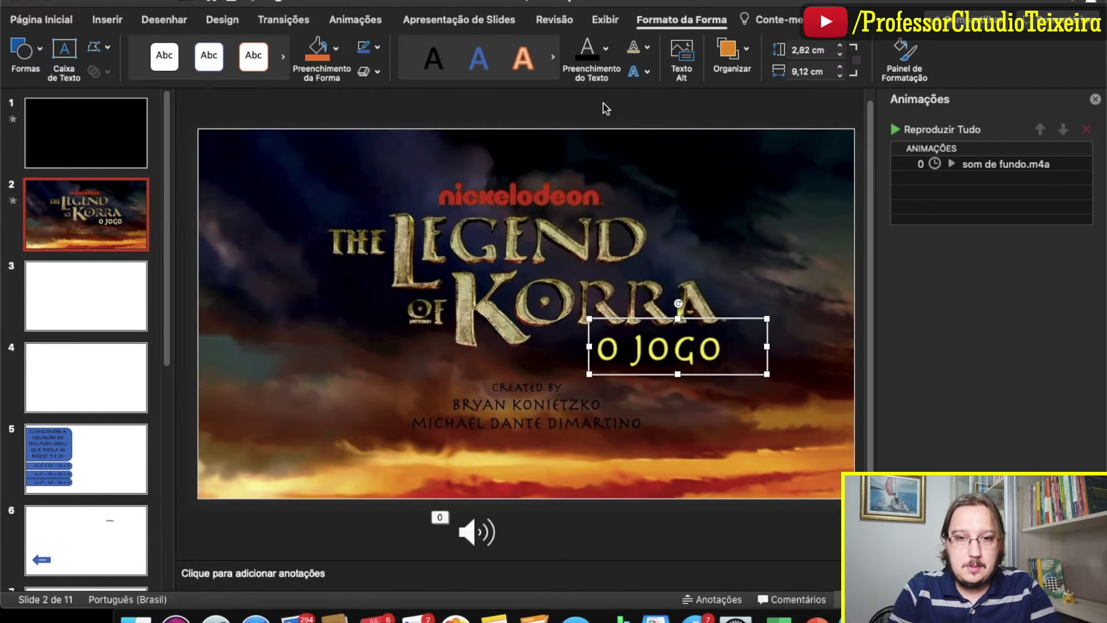
click(649, 49)
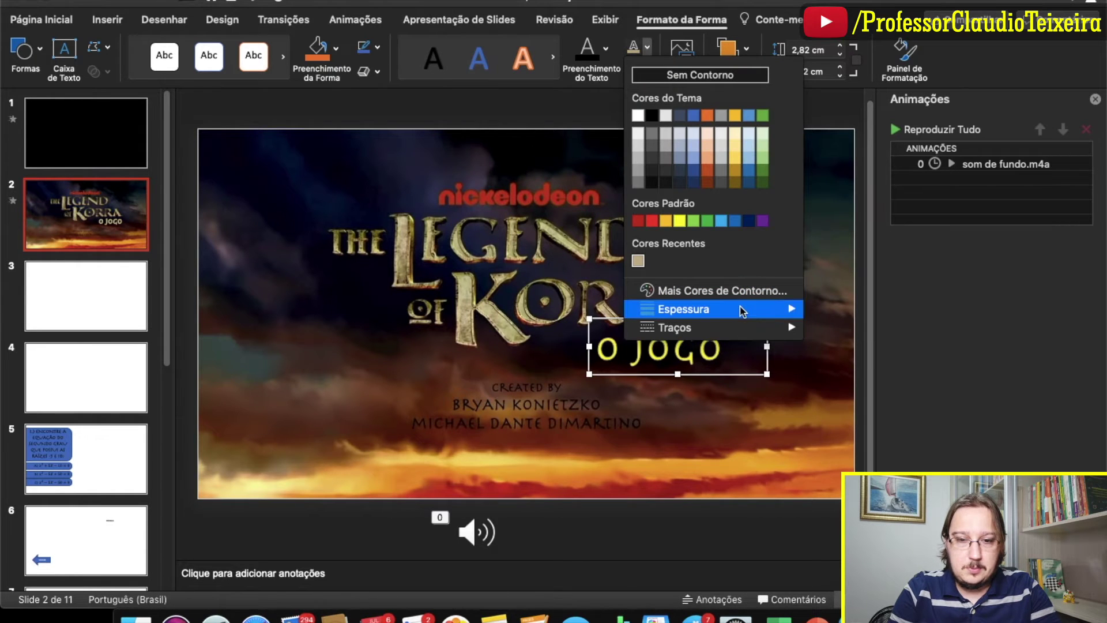
mouse_move(684, 309)
click(861, 405)
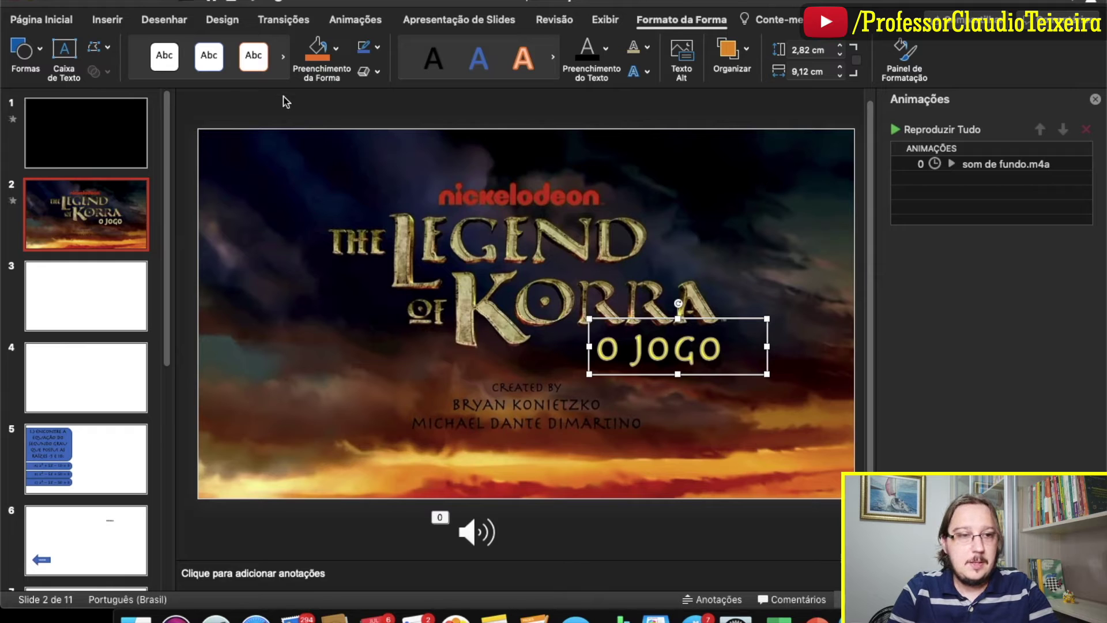
Step: Apply Flutuar para dentro to O JOGO, starting Após o Anterior with a 1-second delay
click(109, 21)
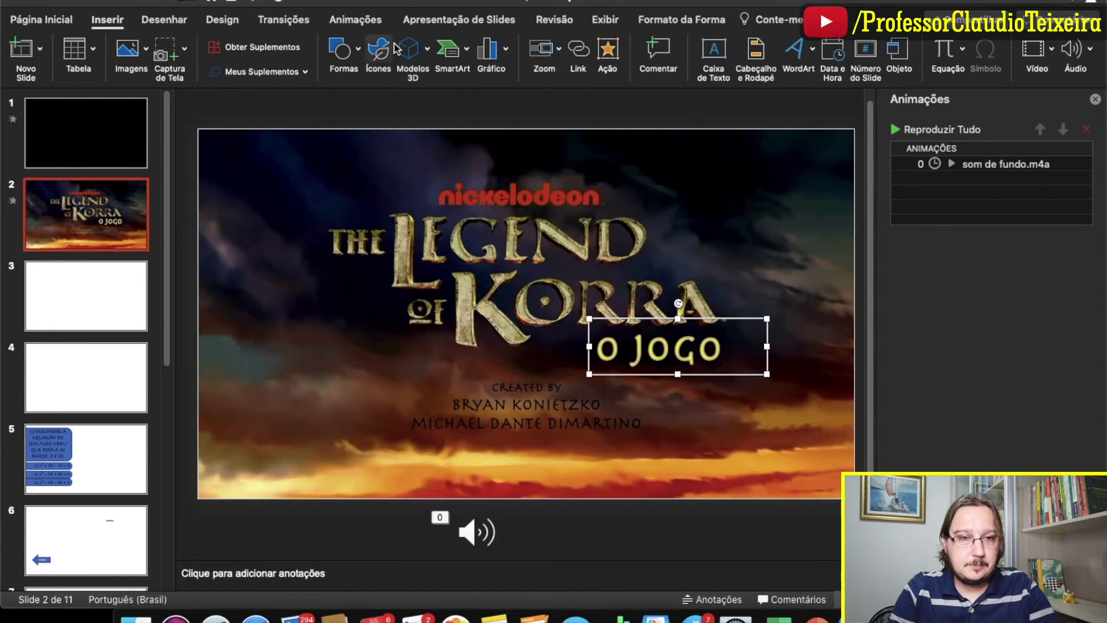
click(367, 23)
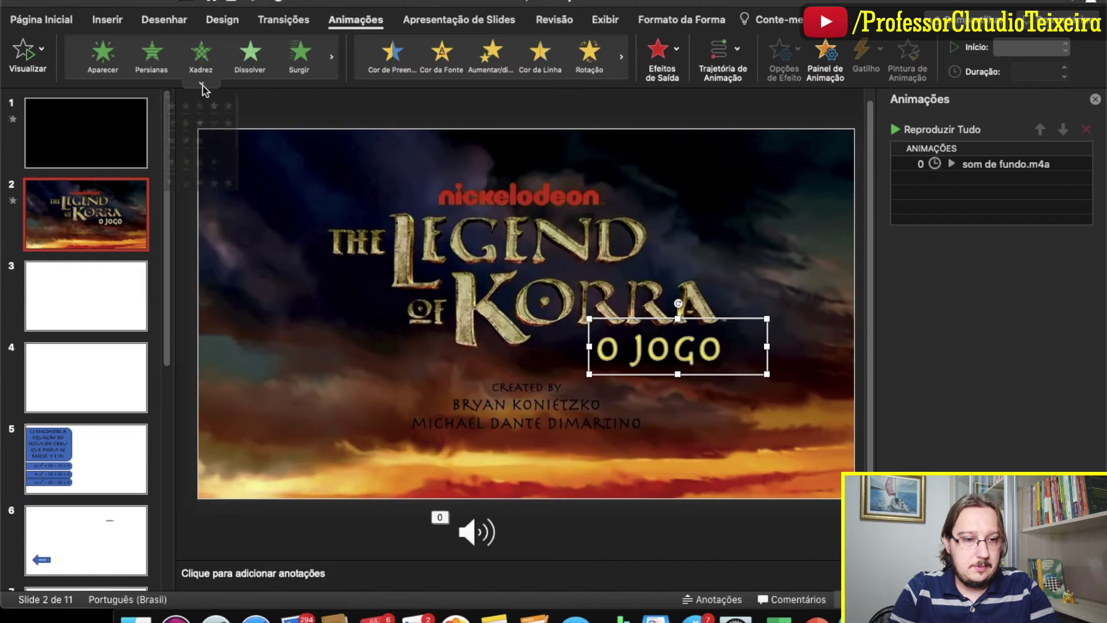
click(201, 83)
scroll(187, 262, down, 2)
scroll(187, 263, down, 1)
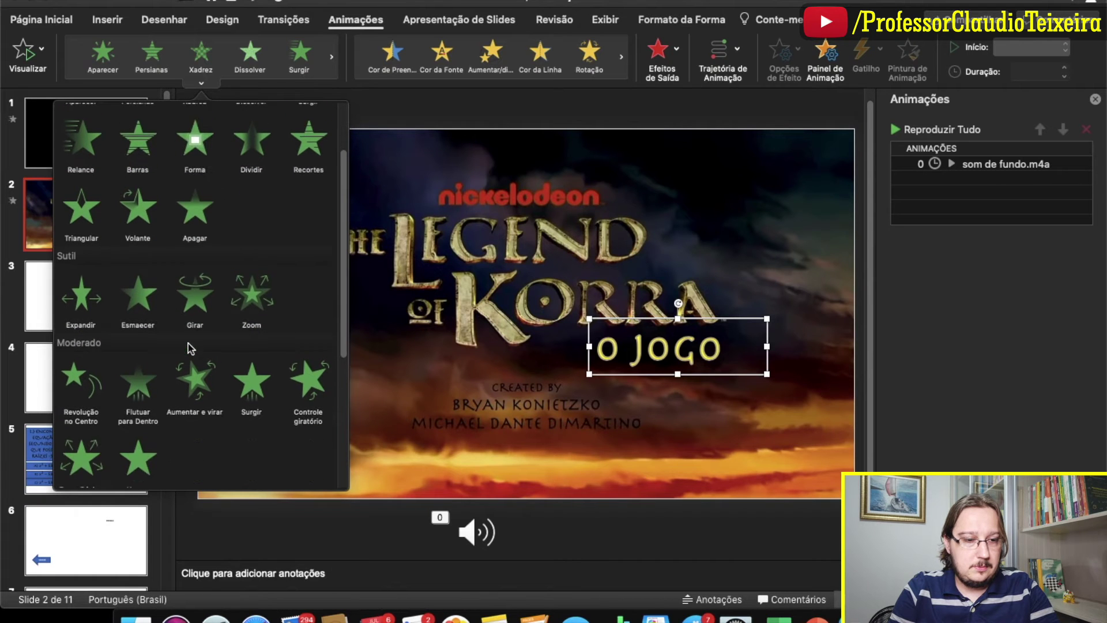
click(147, 385)
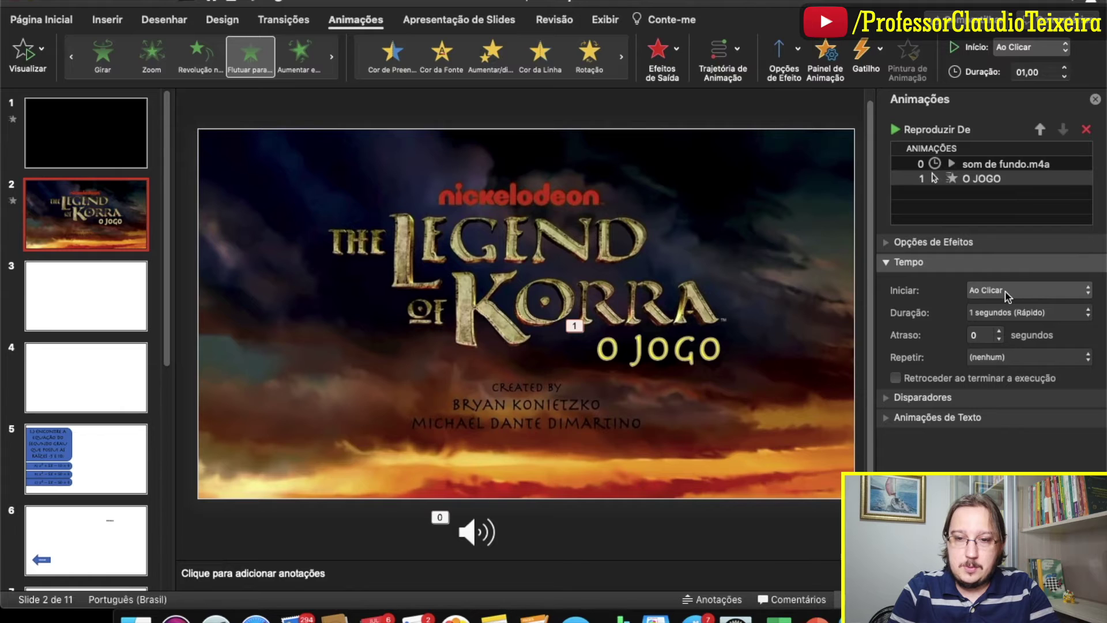
click(1007, 297)
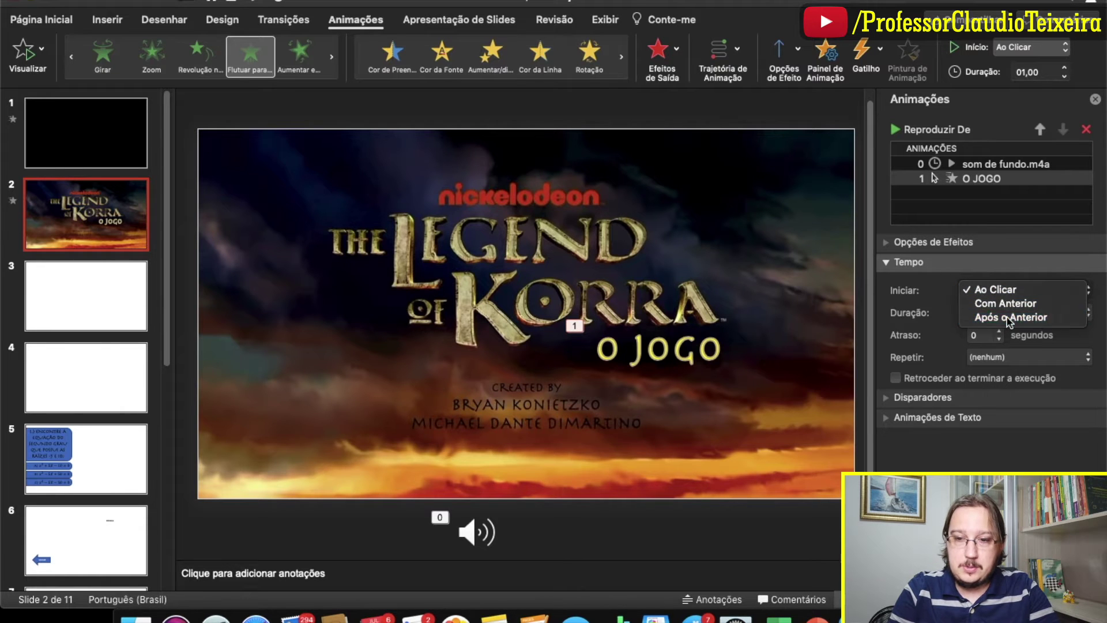
click(1007, 317)
click(998, 332)
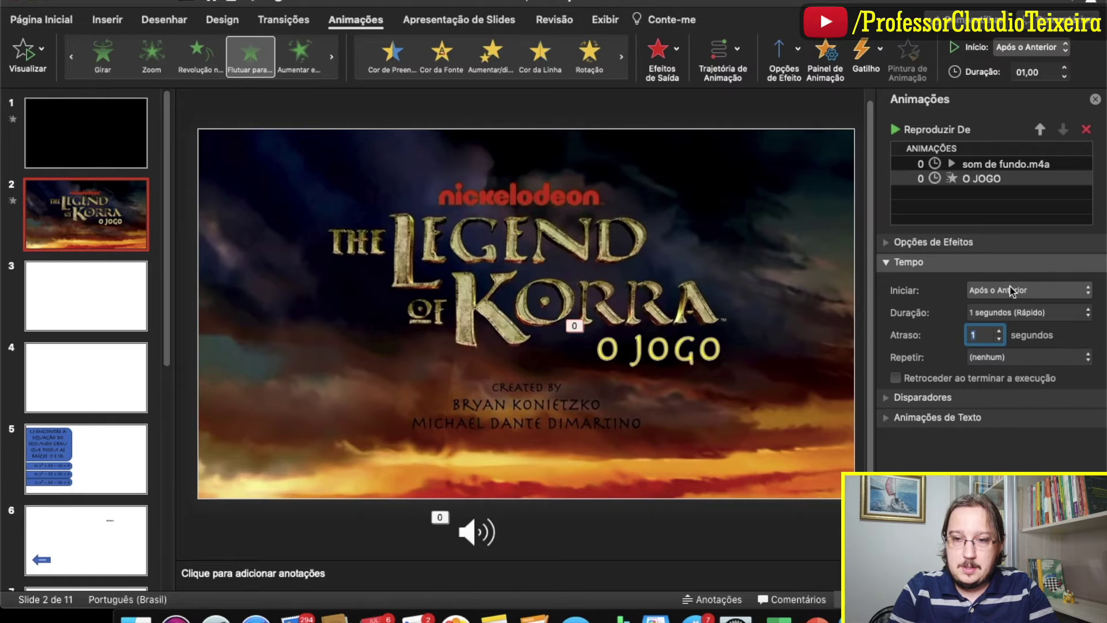
Step: Change the float direction to Flutuação Abaixo and preview the slide's animations
click(888, 243)
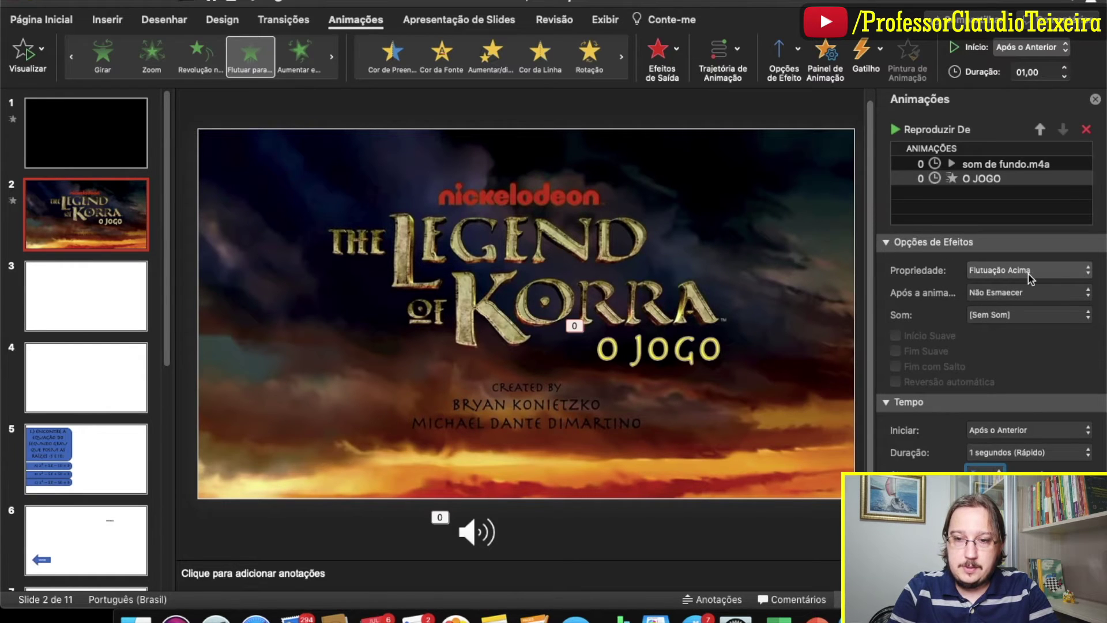
click(1088, 272)
click(1057, 281)
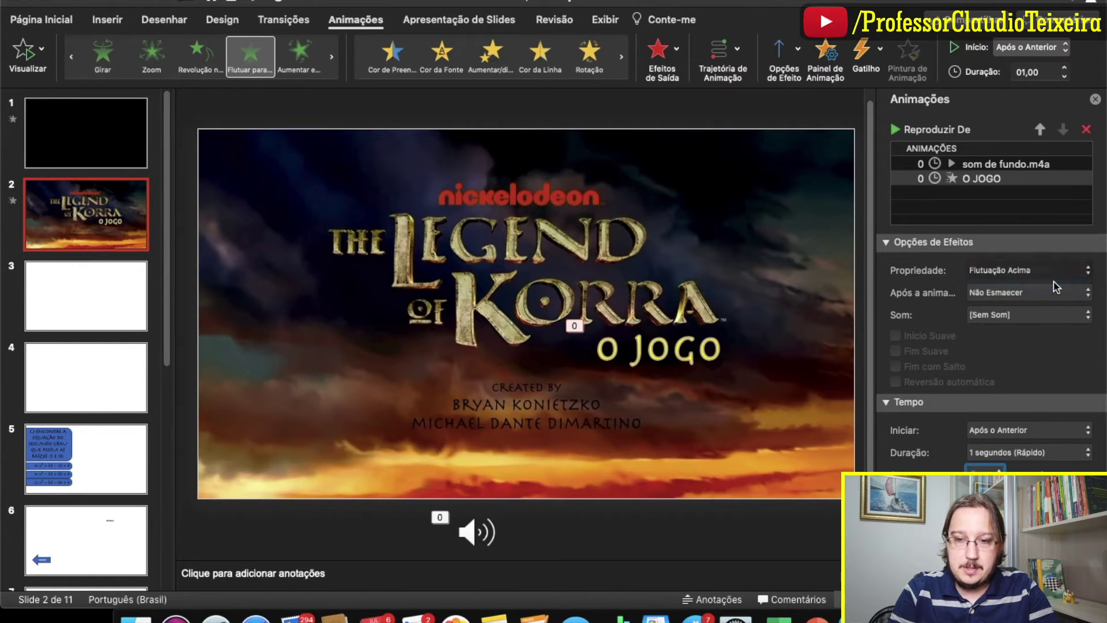
click(898, 132)
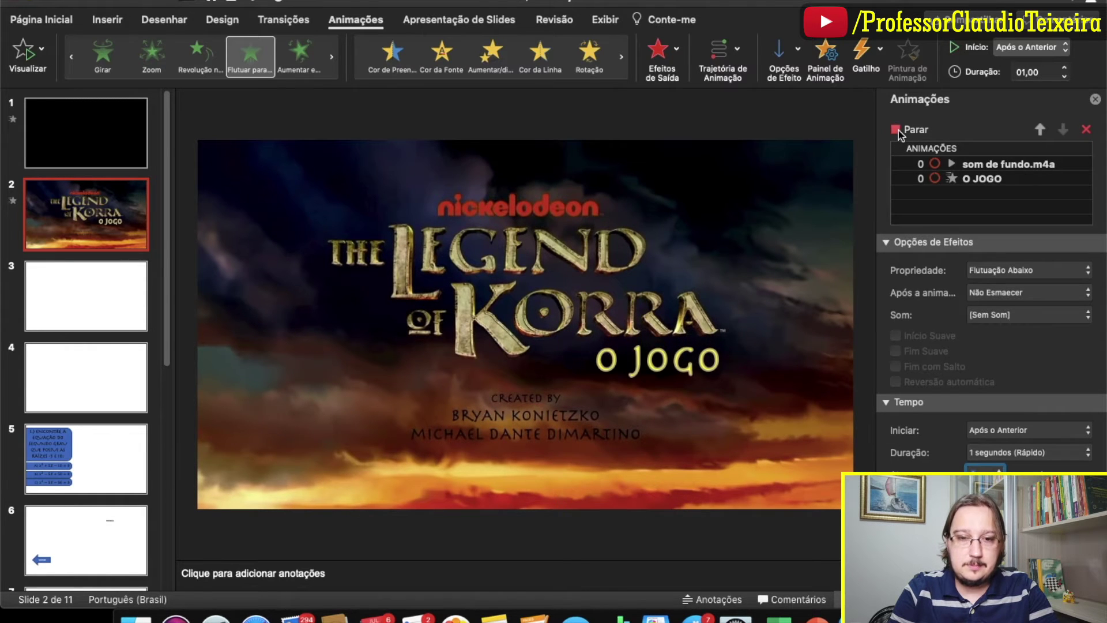
click(899, 130)
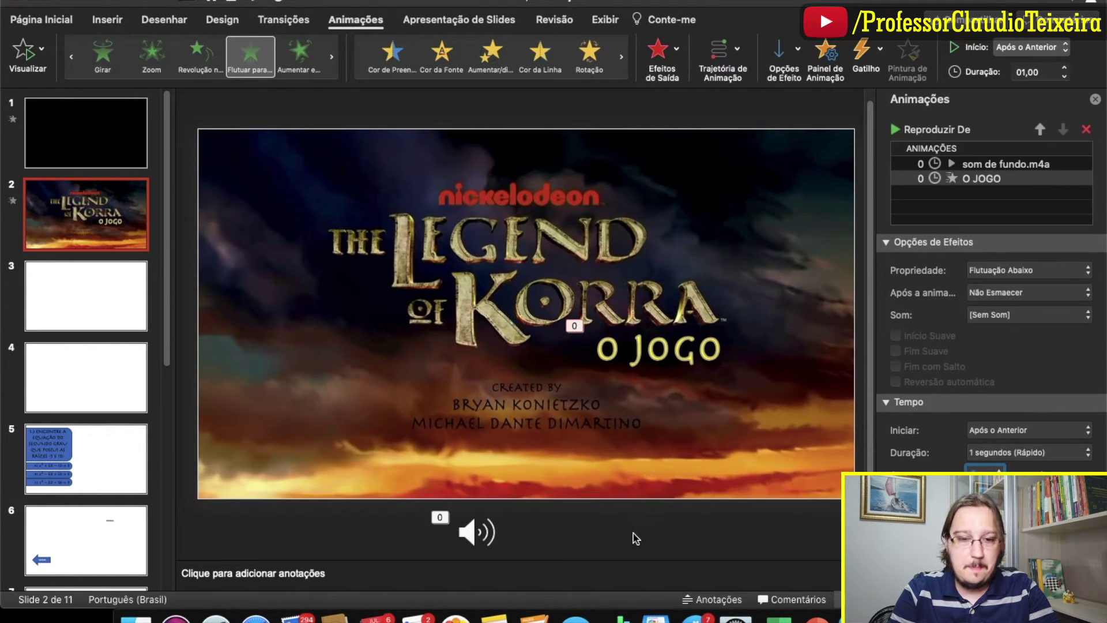
click(343, 516)
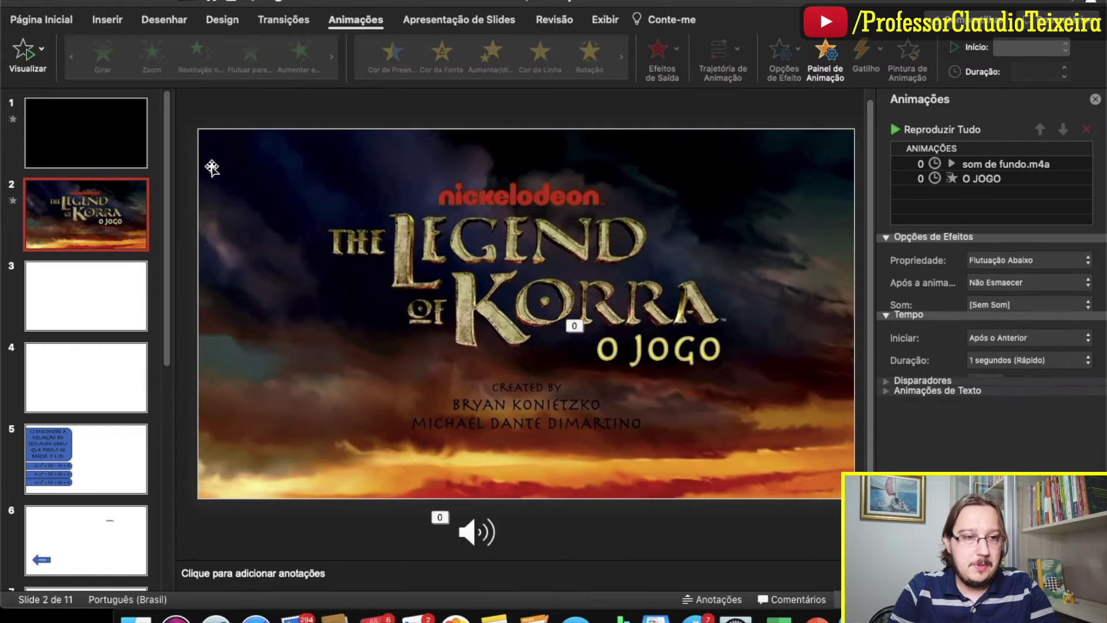
Step: Draw an INICIAR JOGO rectangle button at the bottom right and fully round its ends
click(108, 22)
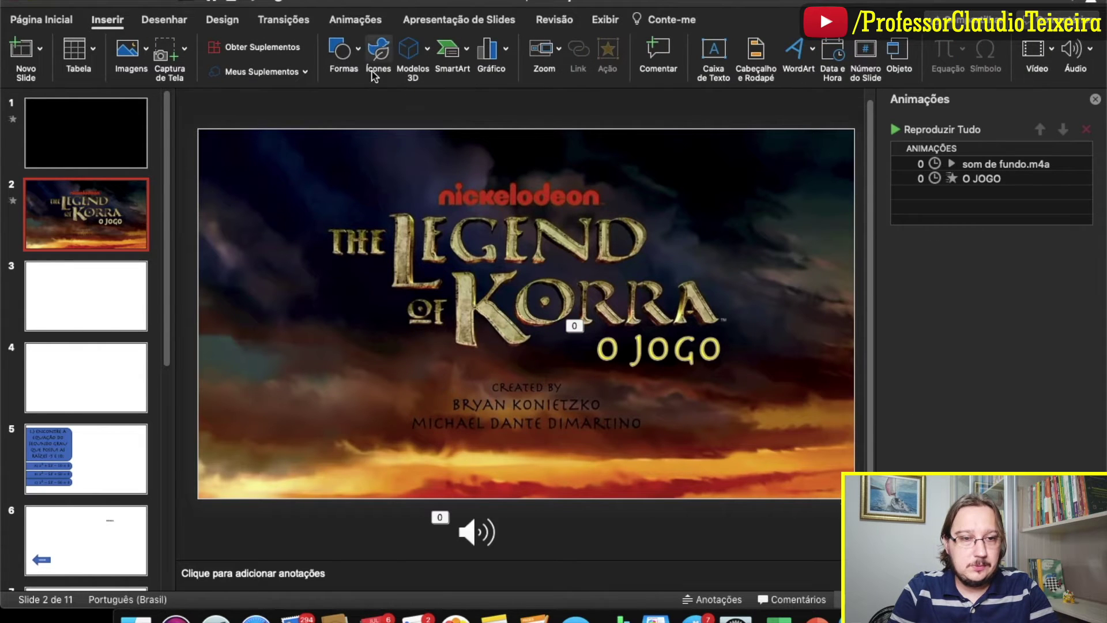
click(342, 49)
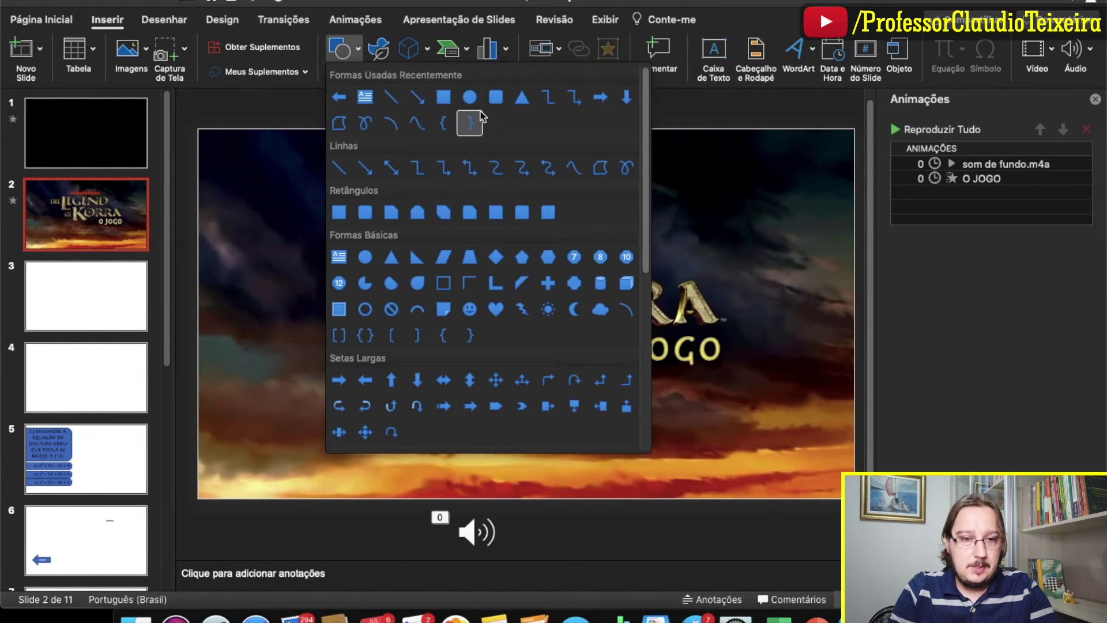
click(496, 96)
drag(683, 445, 854, 485)
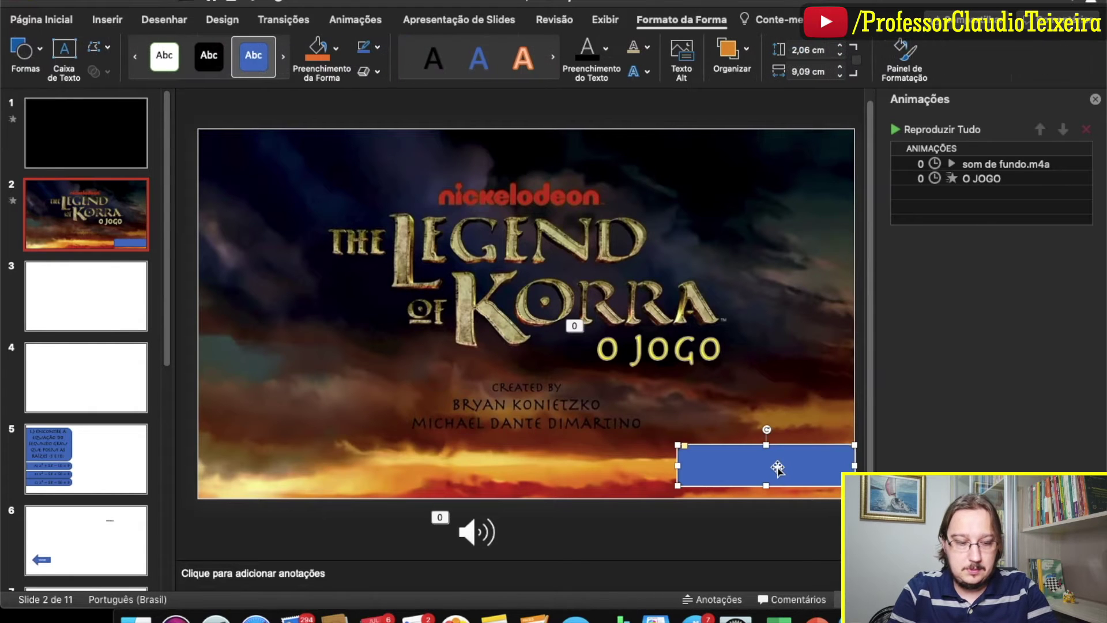
text(INICIO)
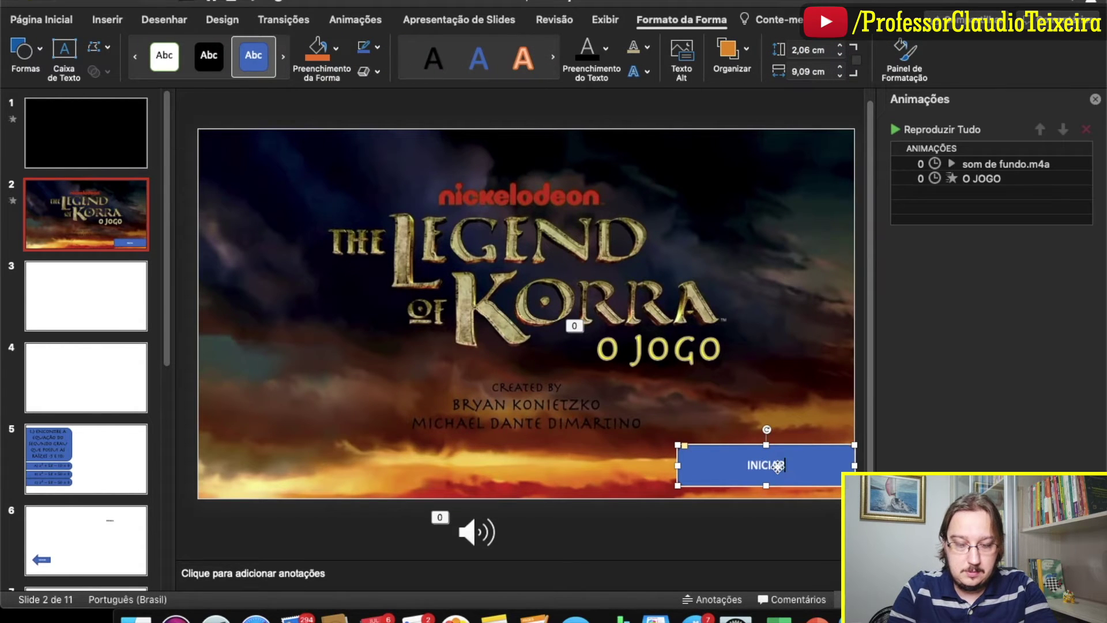
text( JOGO)
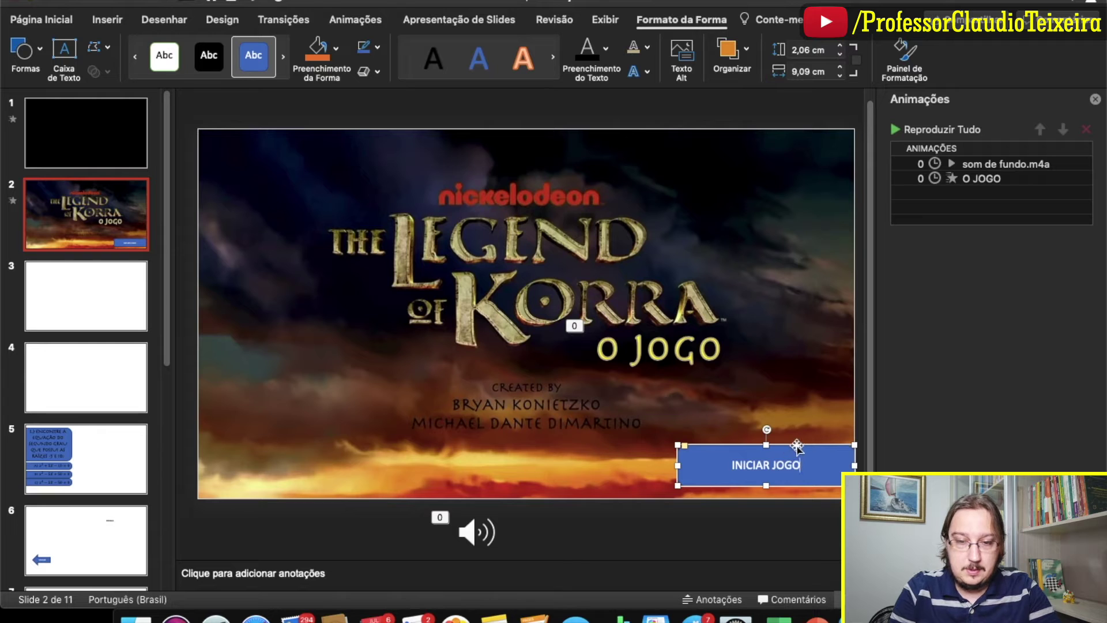
double_click(750, 445)
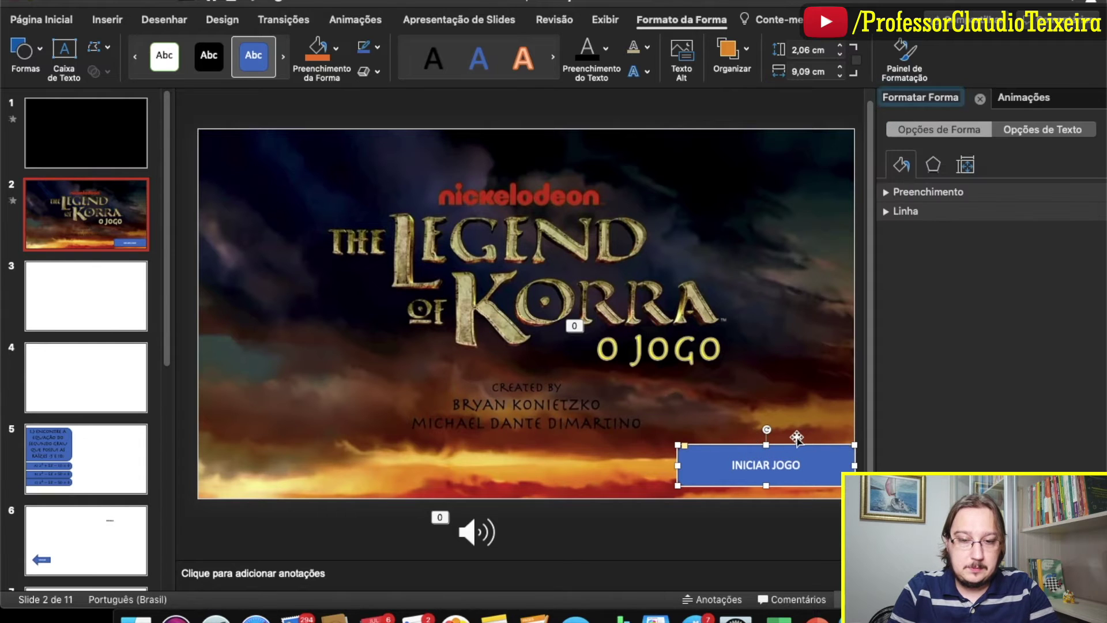
drag(797, 447, 754, 461)
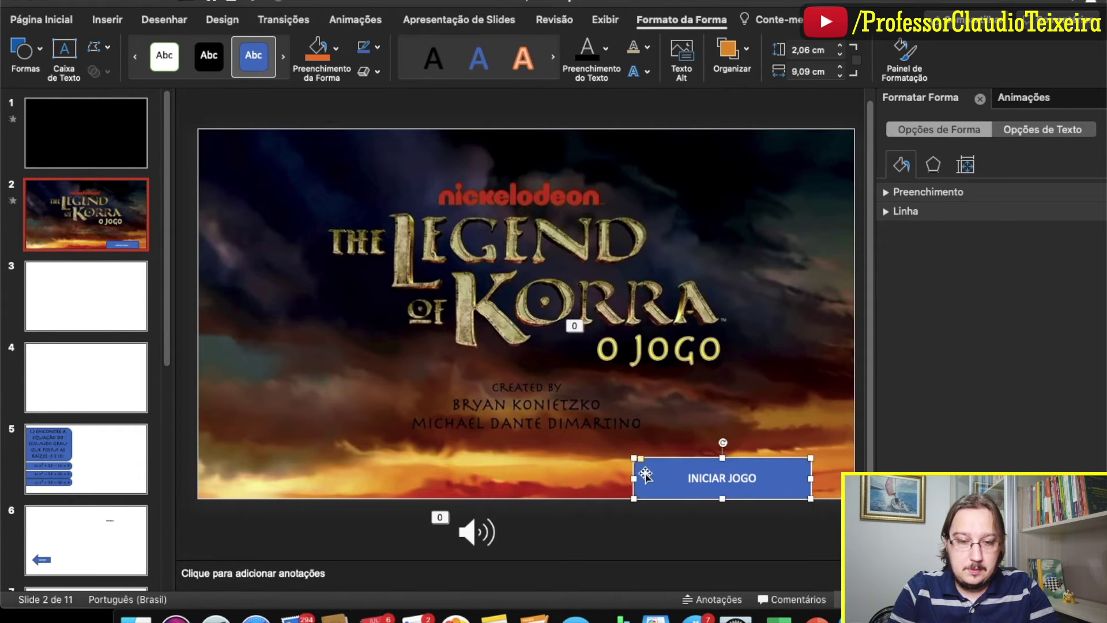
drag(643, 464, 682, 462)
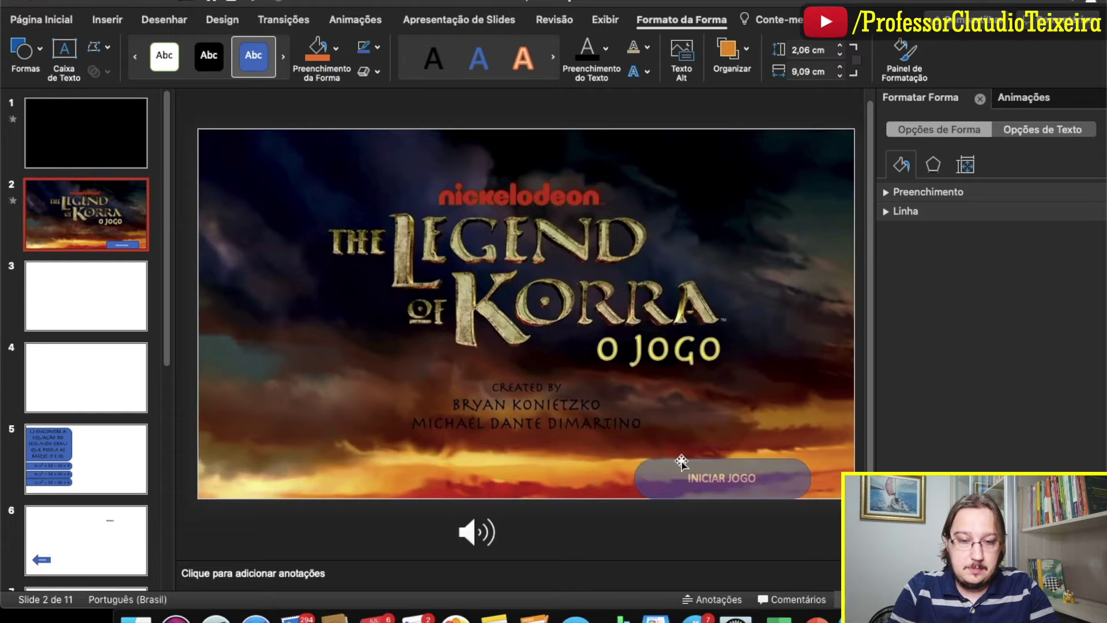
Step: Set the INICIAR JOGO text to the Herculanum font at 36 pt
click(62, 24)
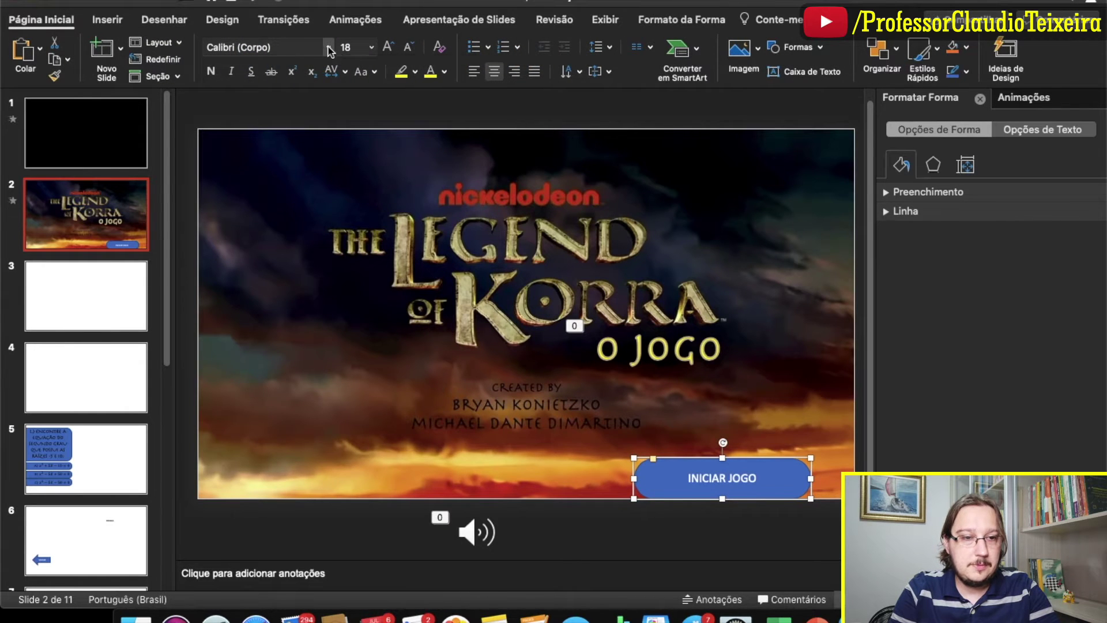
click(328, 47)
click(392, 143)
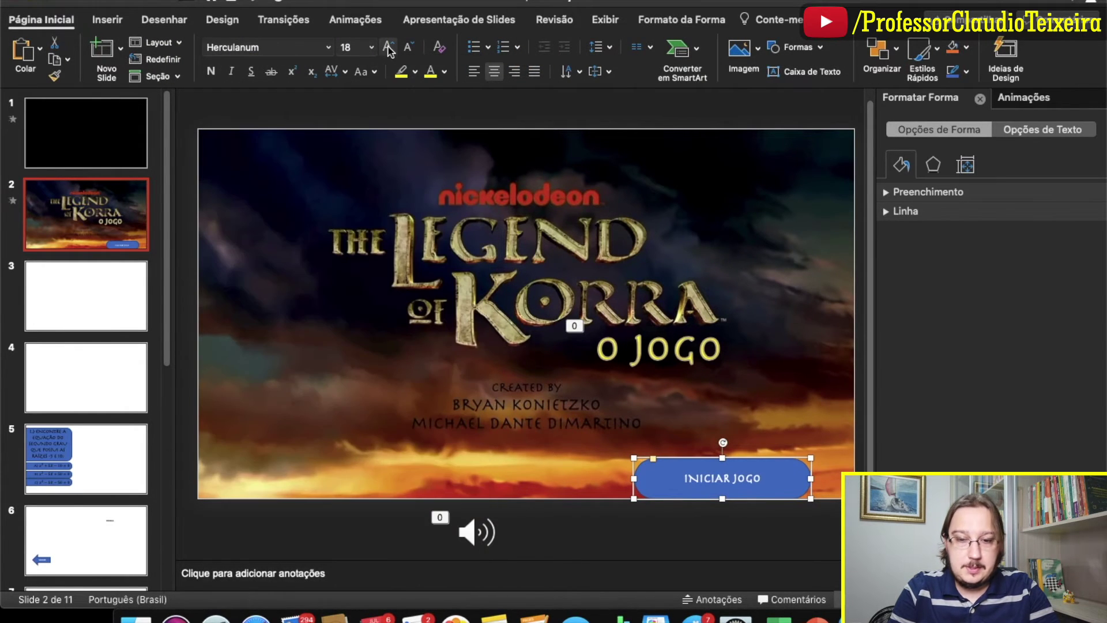
click(389, 47)
click(389, 47)
click(389, 47)
click(389, 47)
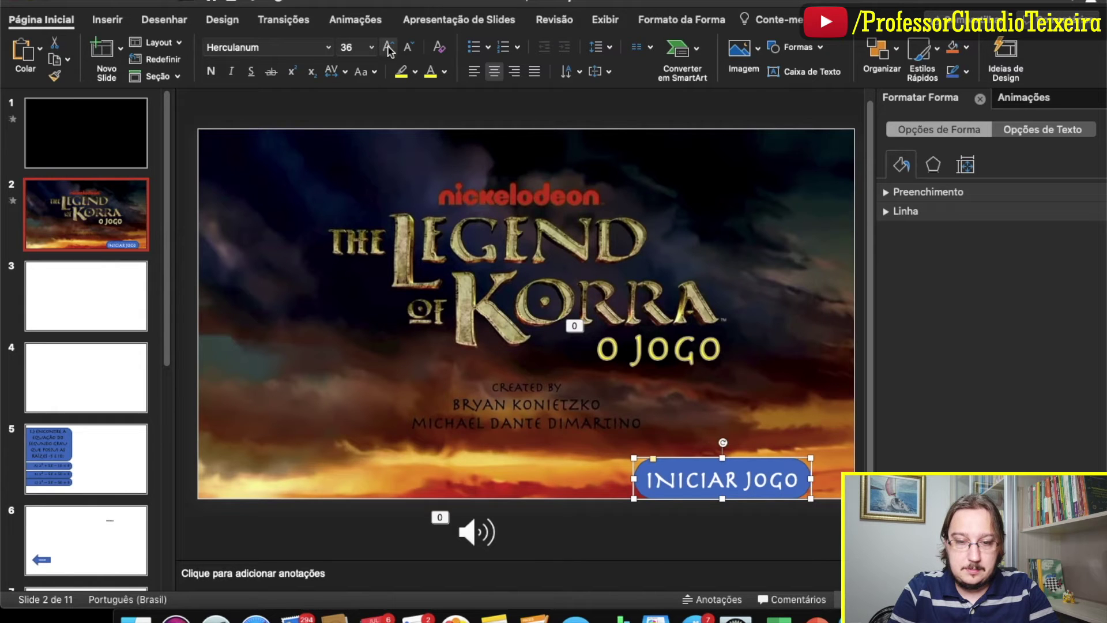
Step: Make the text dark blue with a 2¼ pt outline, and nudge the button slightly up
click(674, 21)
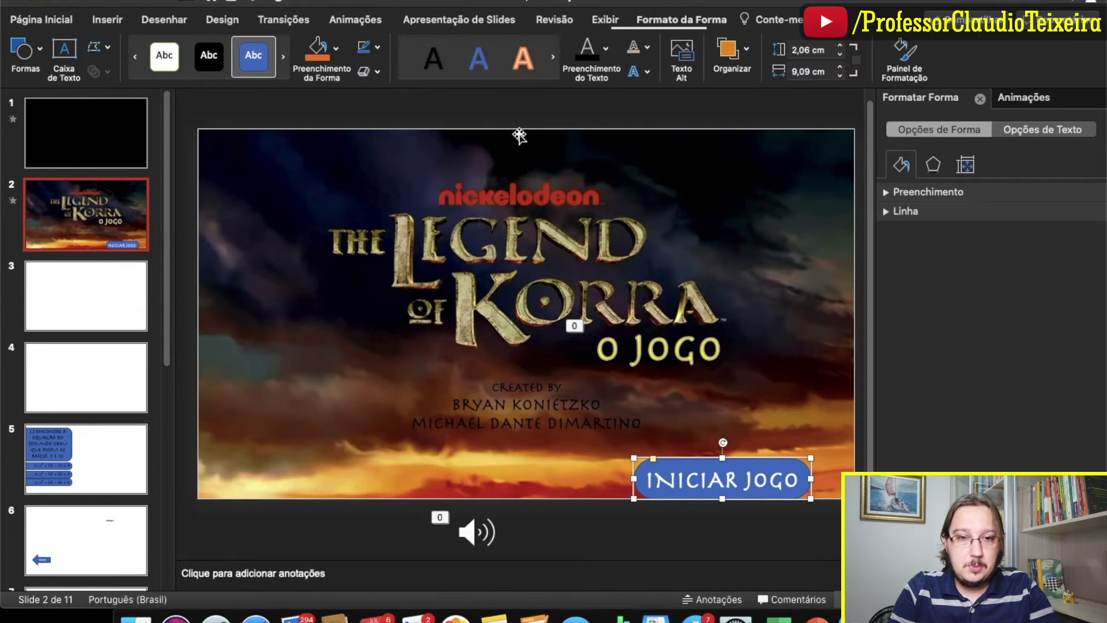
click(585, 55)
click(647, 49)
mouse_move(684, 309)
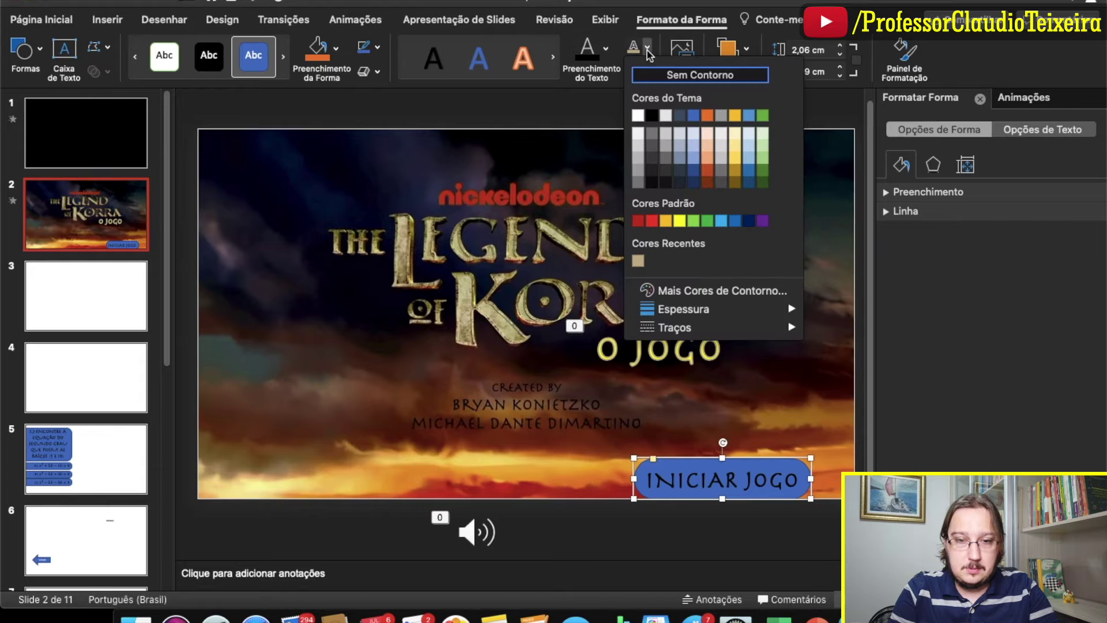
click(862, 422)
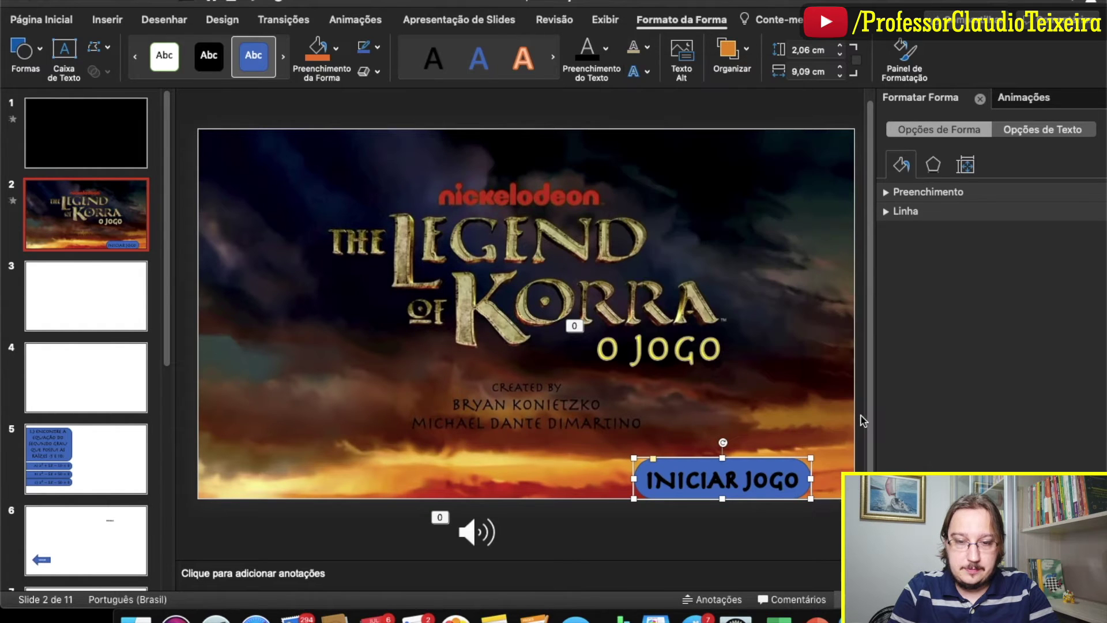
click(646, 52)
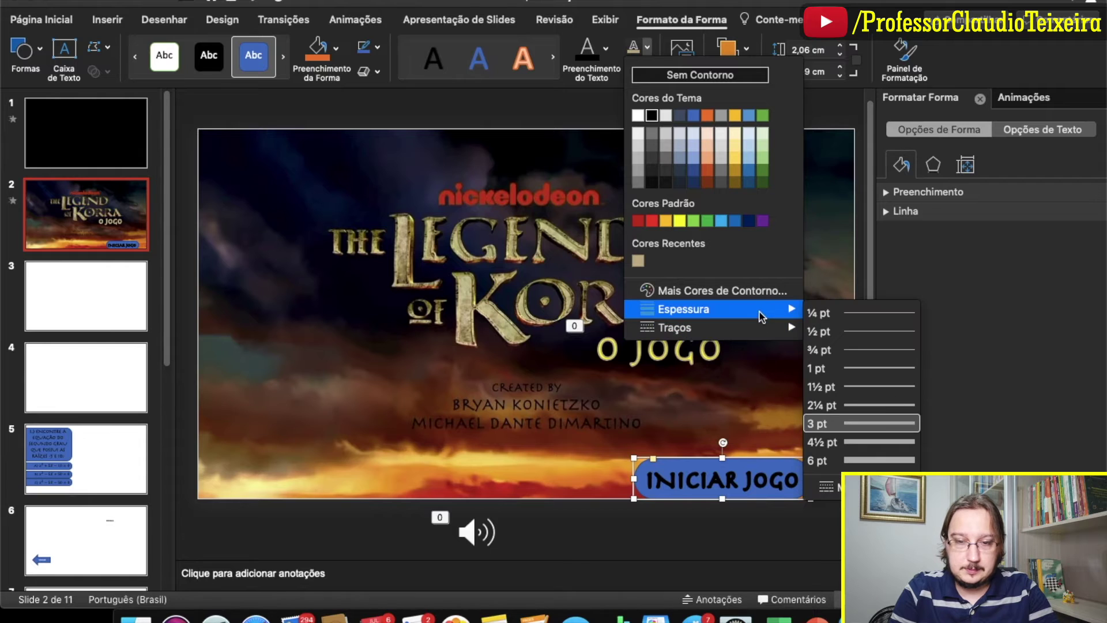
click(854, 402)
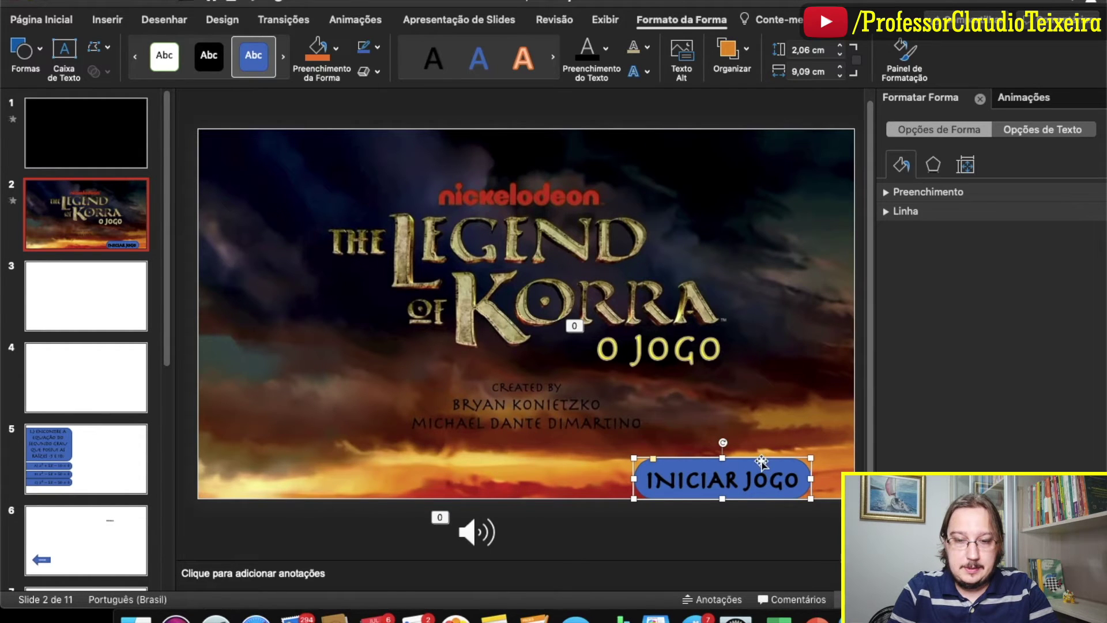
drag(762, 460, 778, 446)
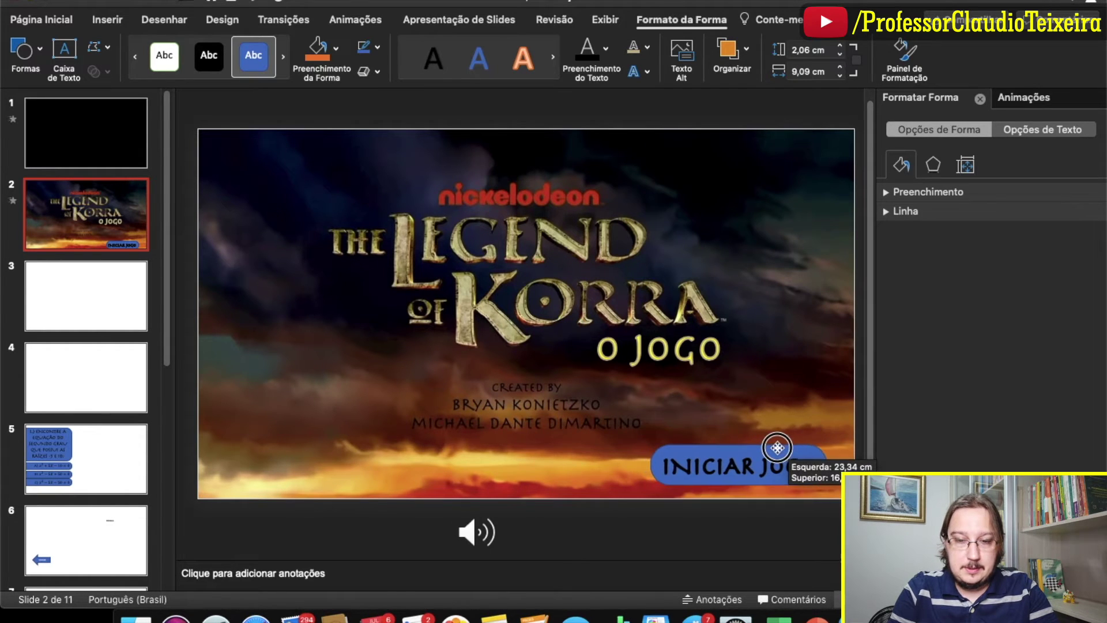
Step: Give the INICIAR JOGO button a light-green gradient fill
click(338, 50)
click(373, 227)
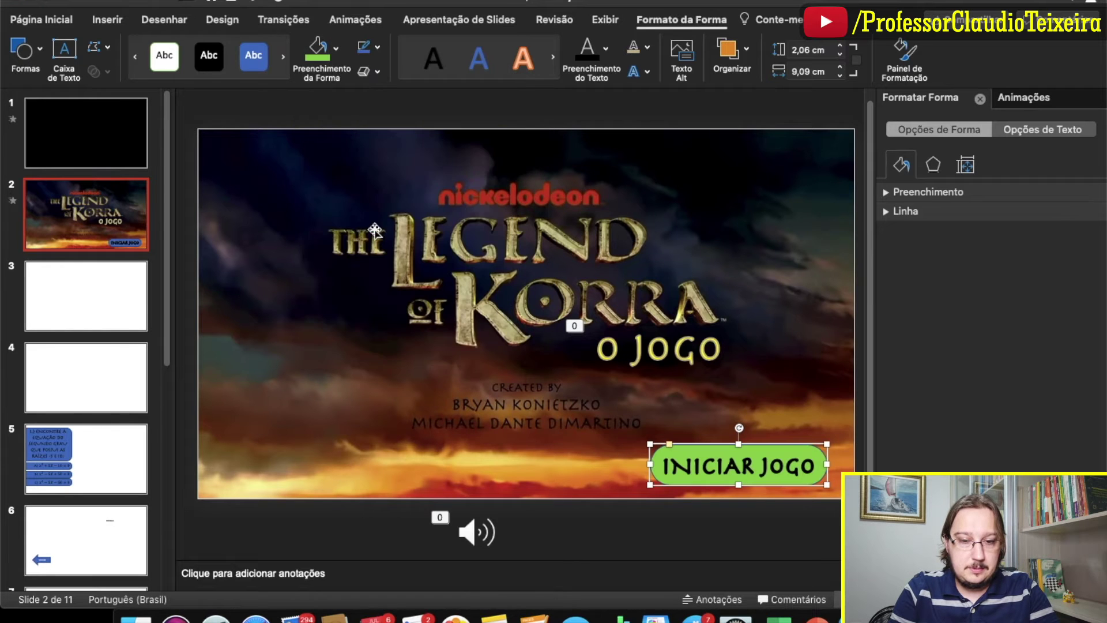
click(337, 50)
mouse_move(361, 333)
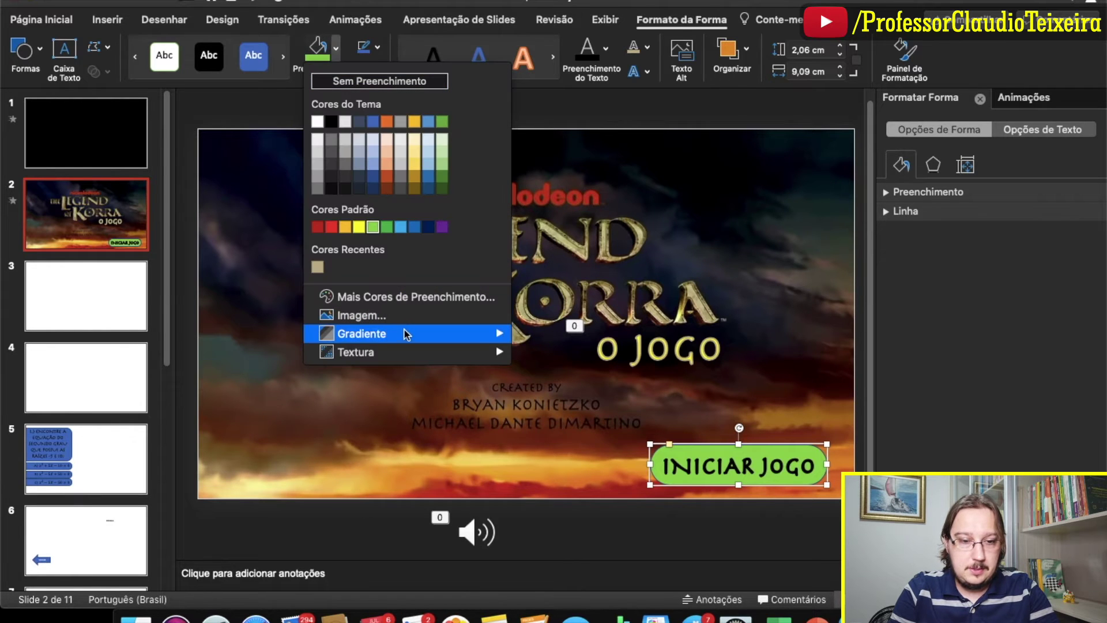
click(567, 396)
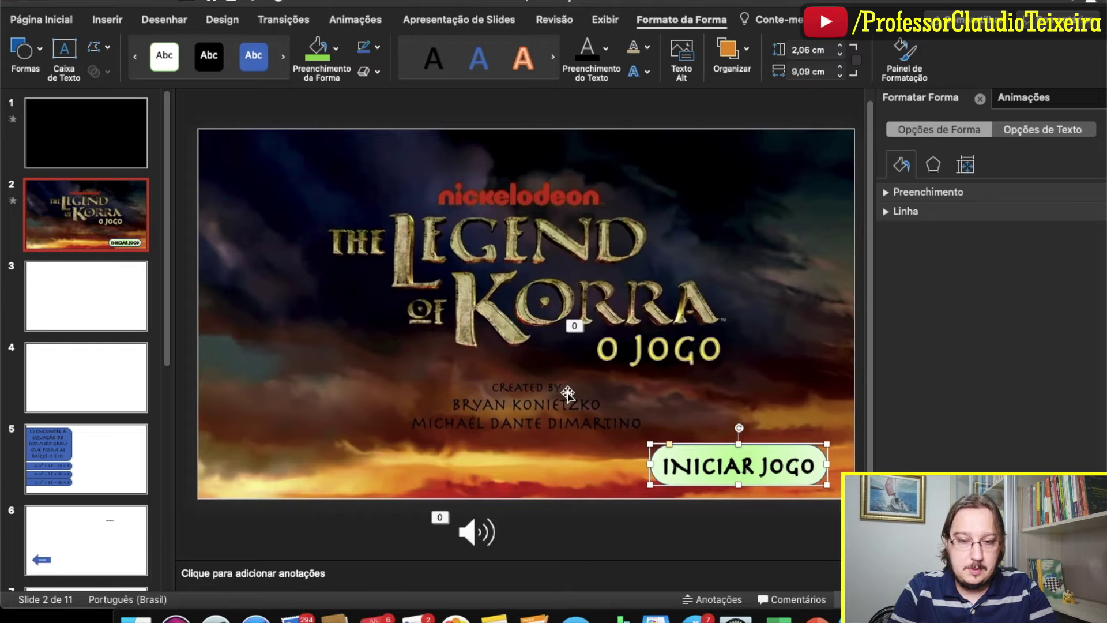
Step: Outline the button in yellow with a 4½ pt thickness
click(378, 50)
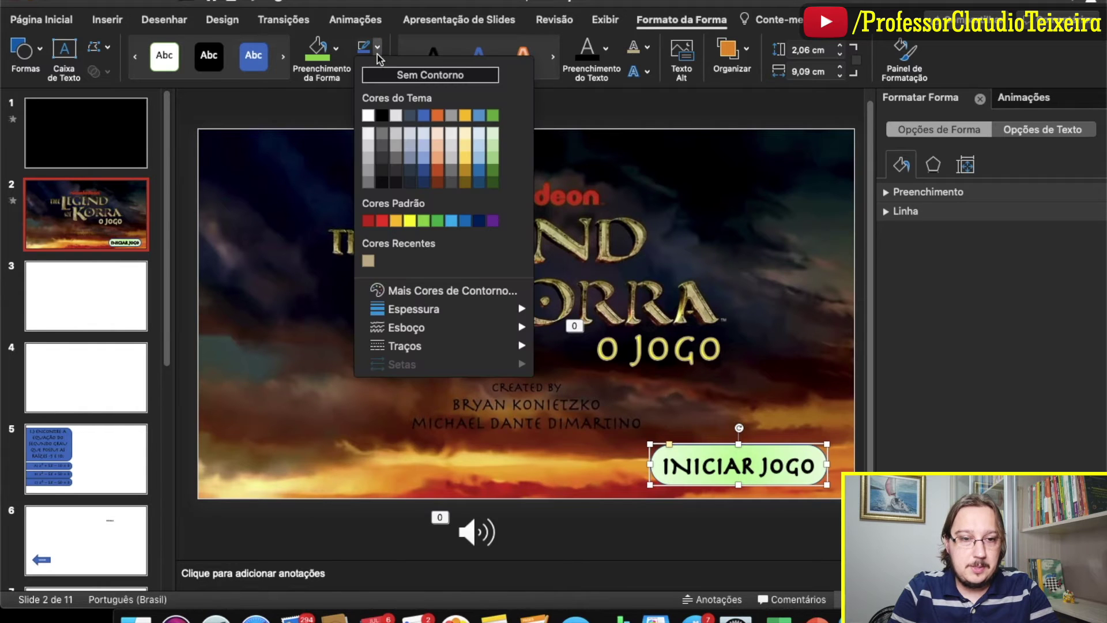
click(409, 221)
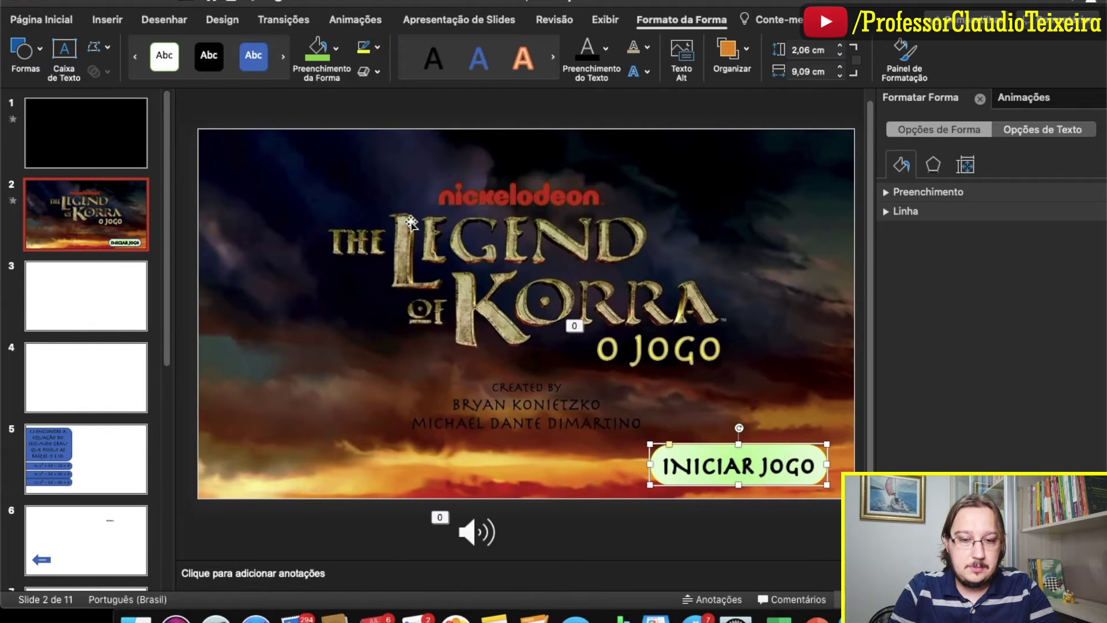
click(378, 49)
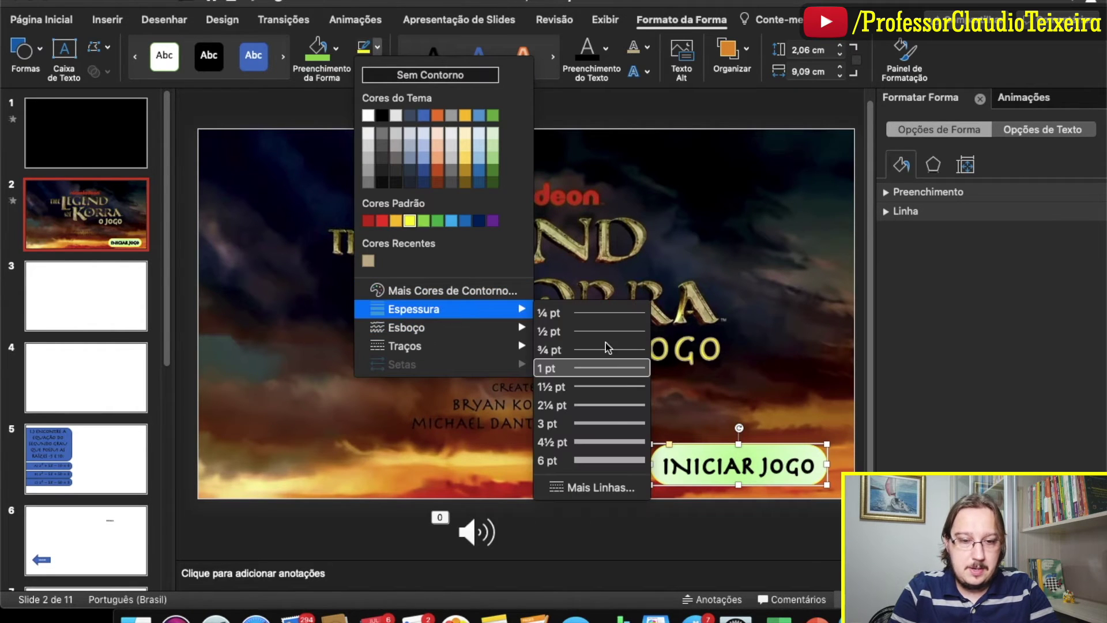
click(608, 422)
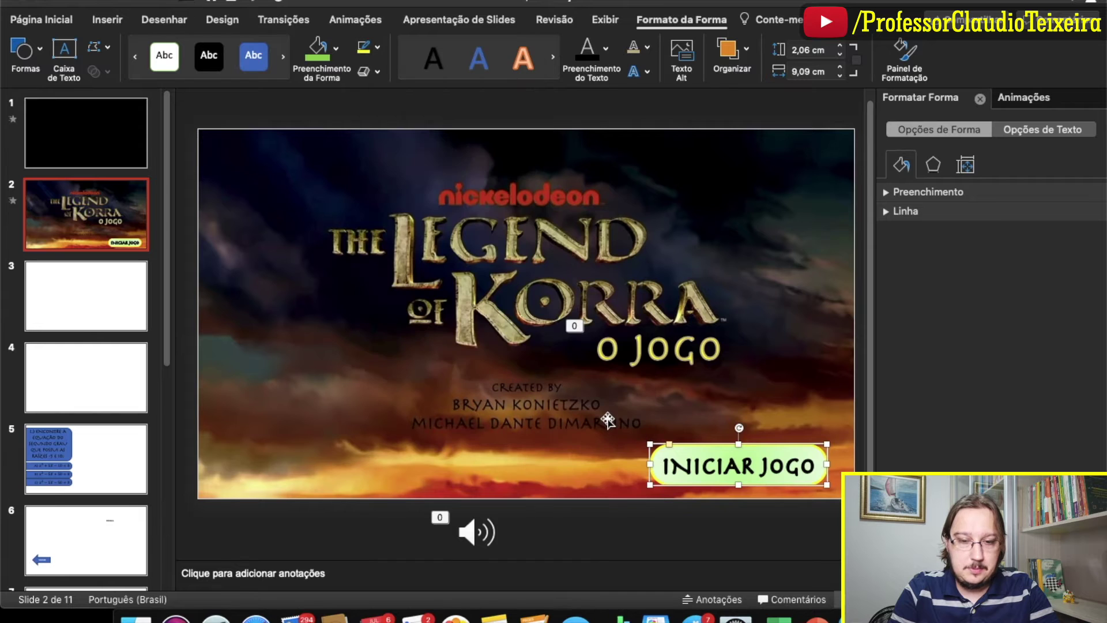
click(757, 343)
click(777, 452)
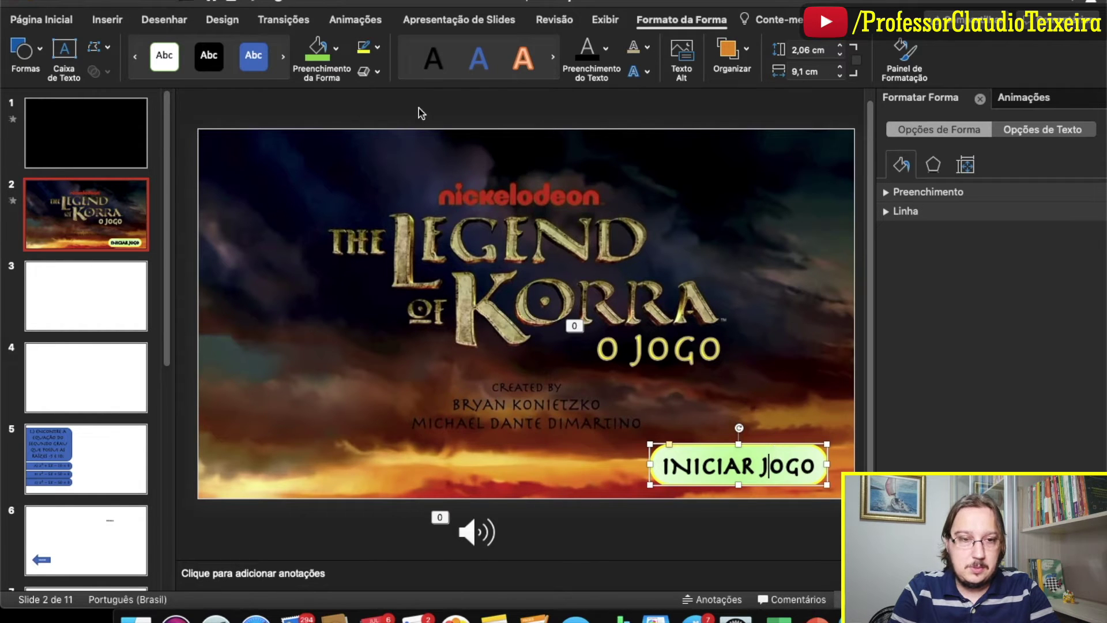
click(378, 47)
mouse_move(407, 327)
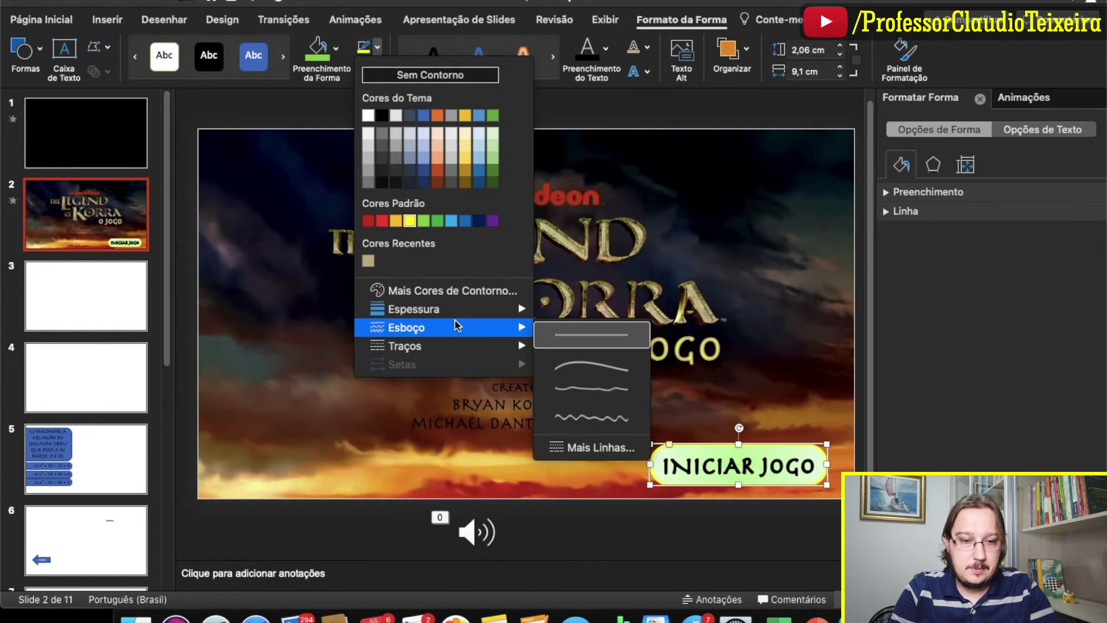
click(582, 443)
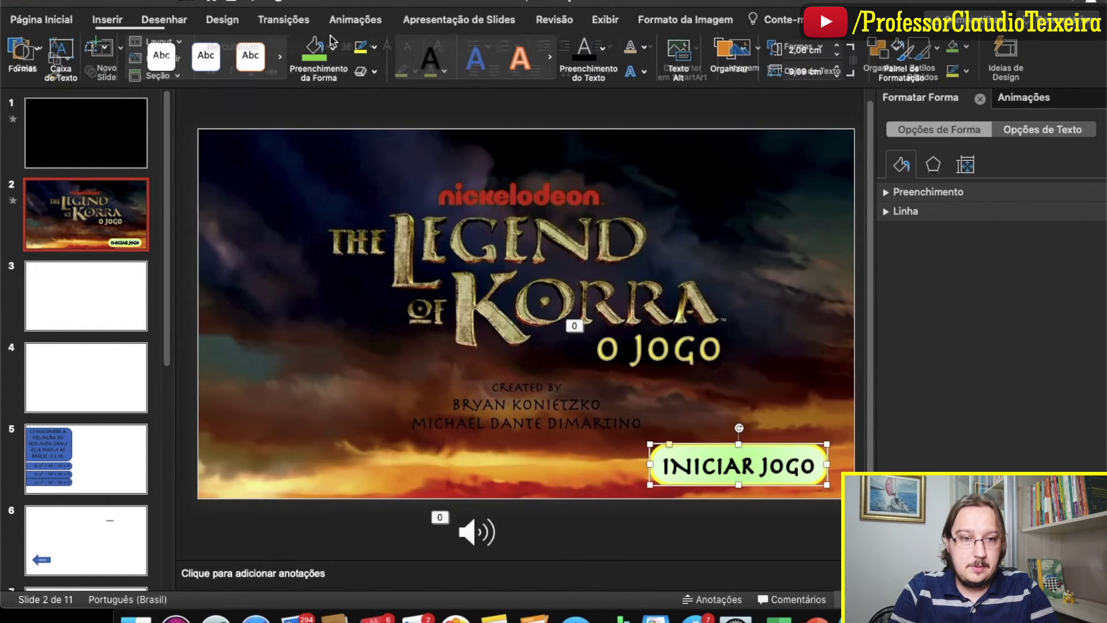
click(378, 47)
mouse_move(414, 309)
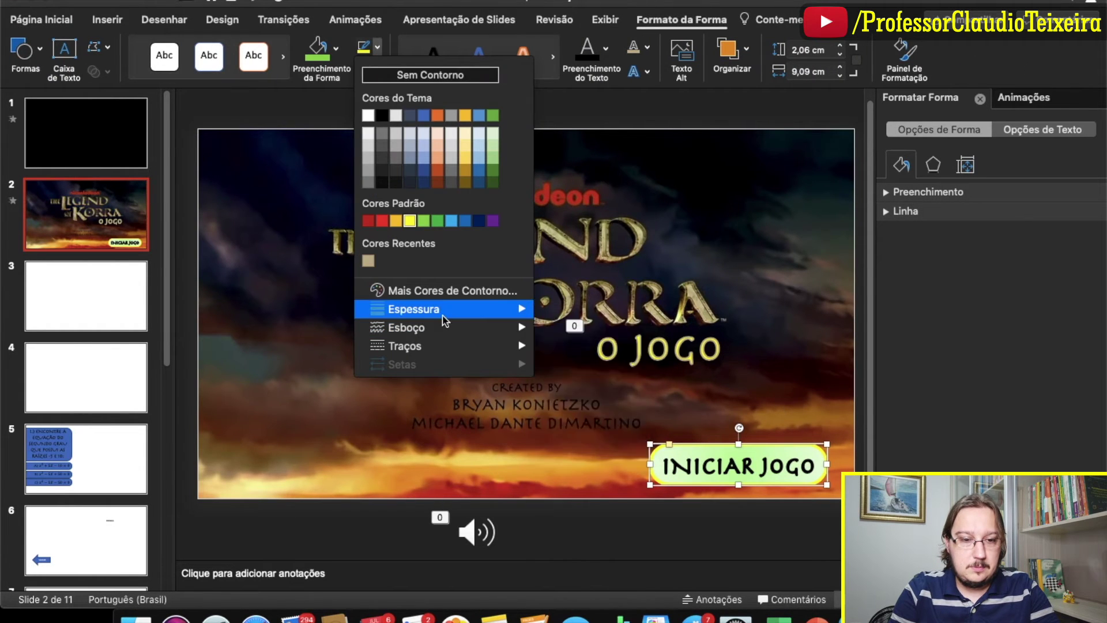
click(631, 445)
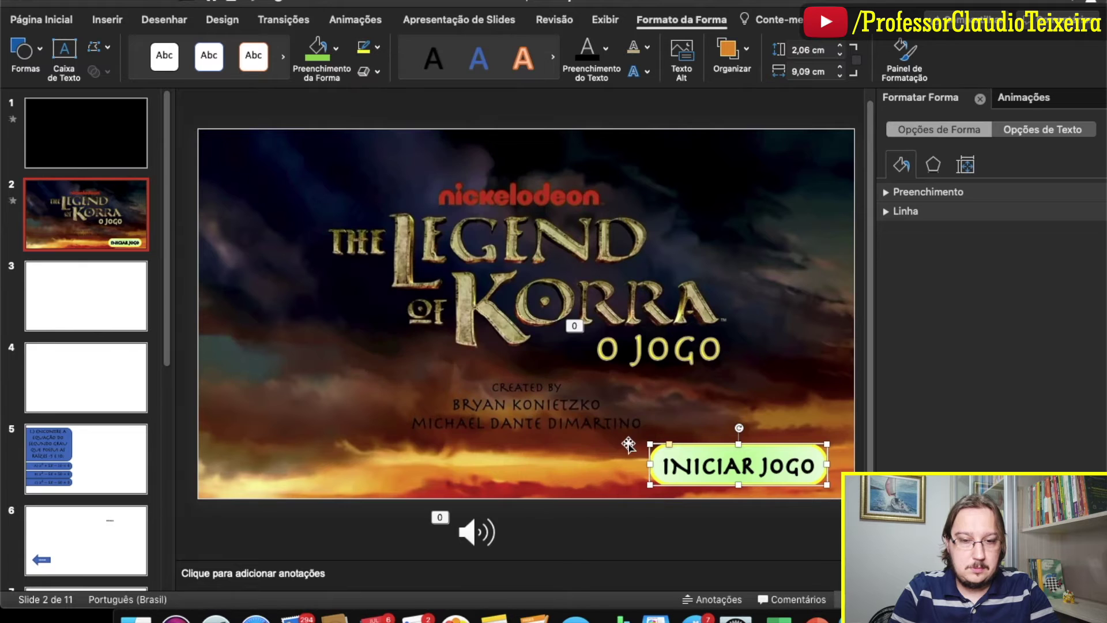
click(778, 285)
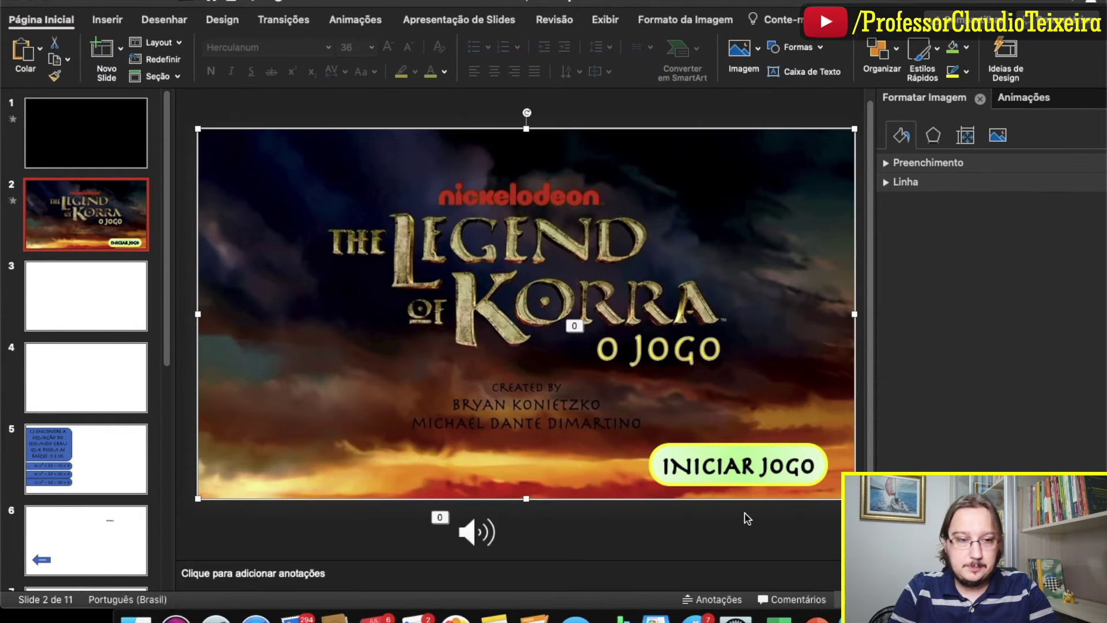
click(783, 466)
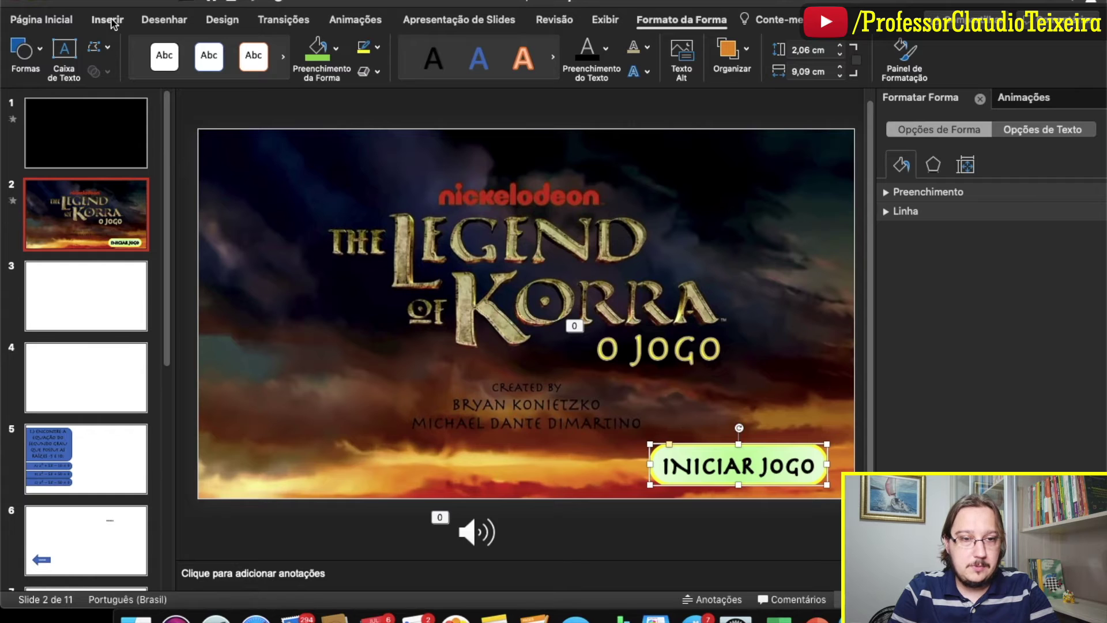
Step: In the Animation Pane, set the INICIAR JOGO animation's Duração to 1 second and preview it
click(369, 22)
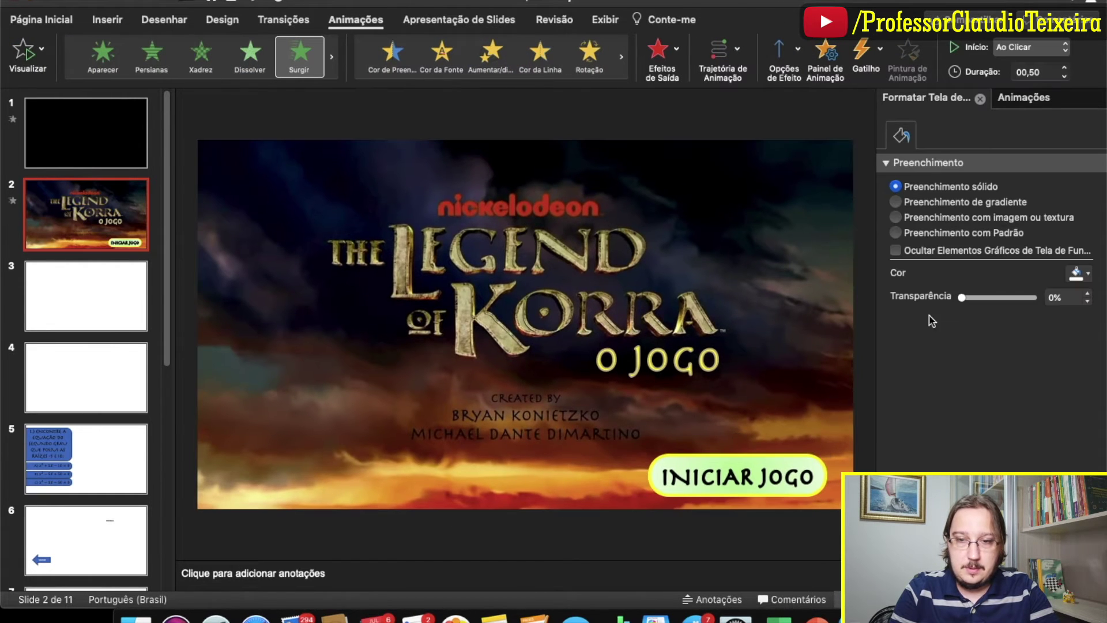
click(1016, 102)
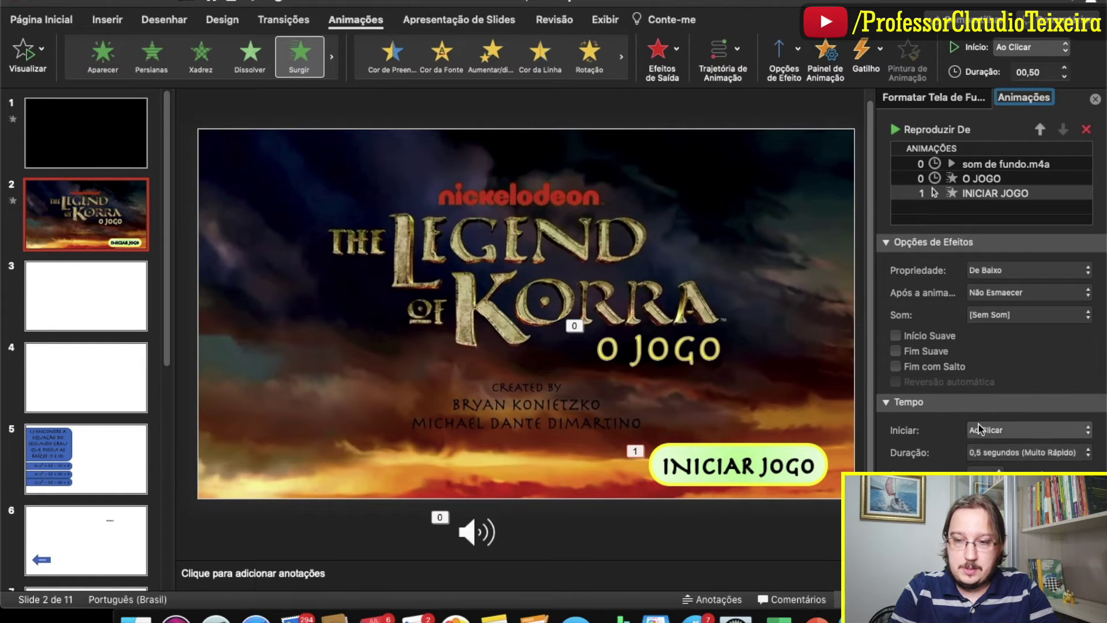
click(1088, 452)
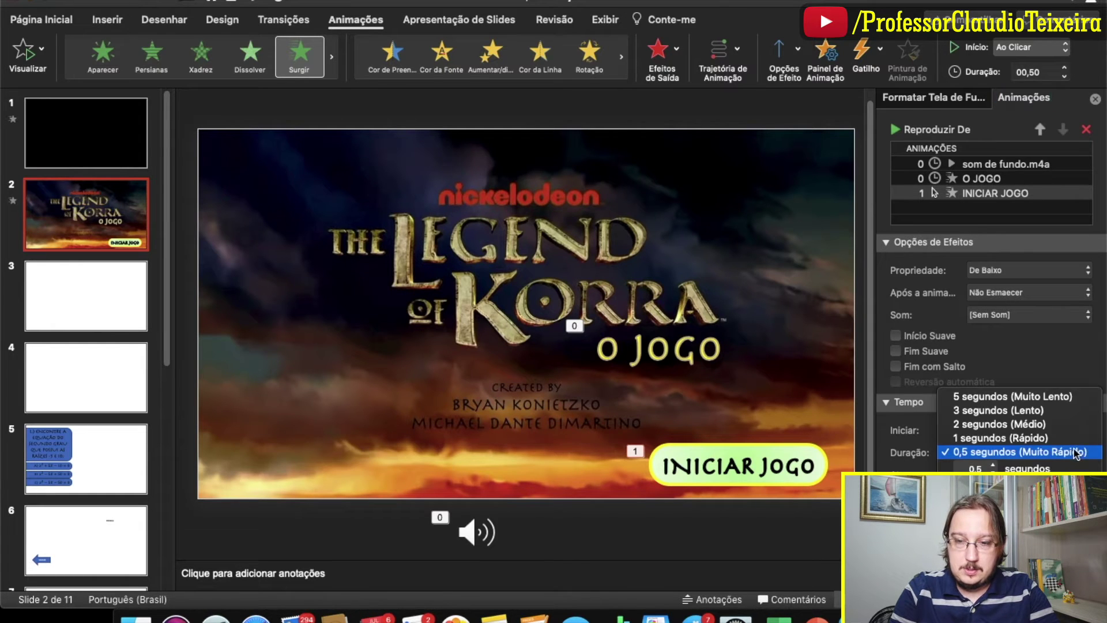
click(968, 439)
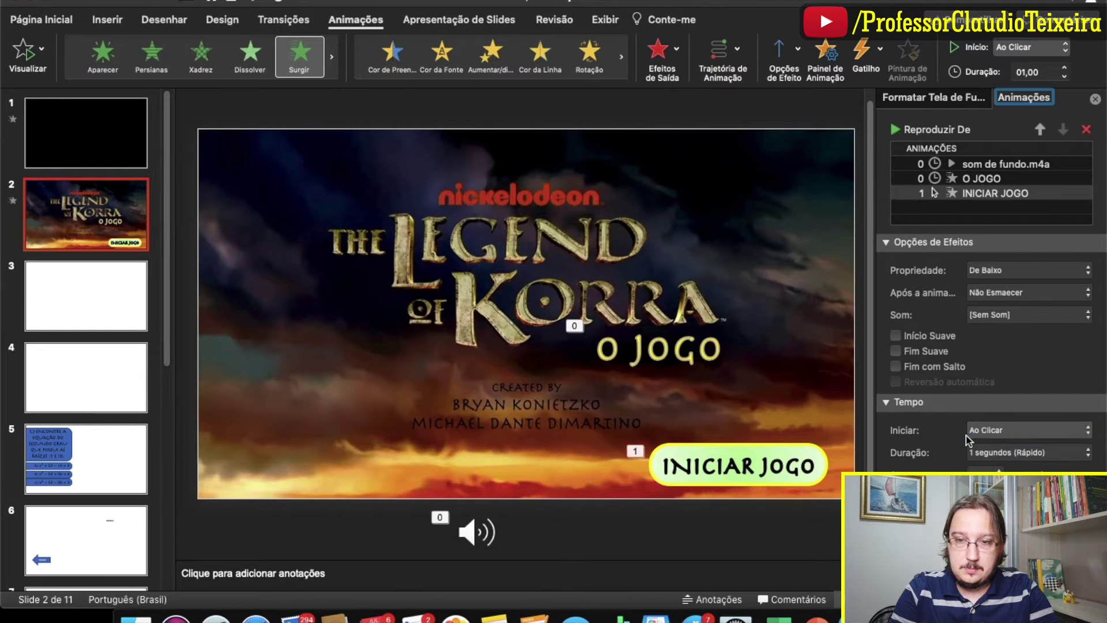
click(895, 131)
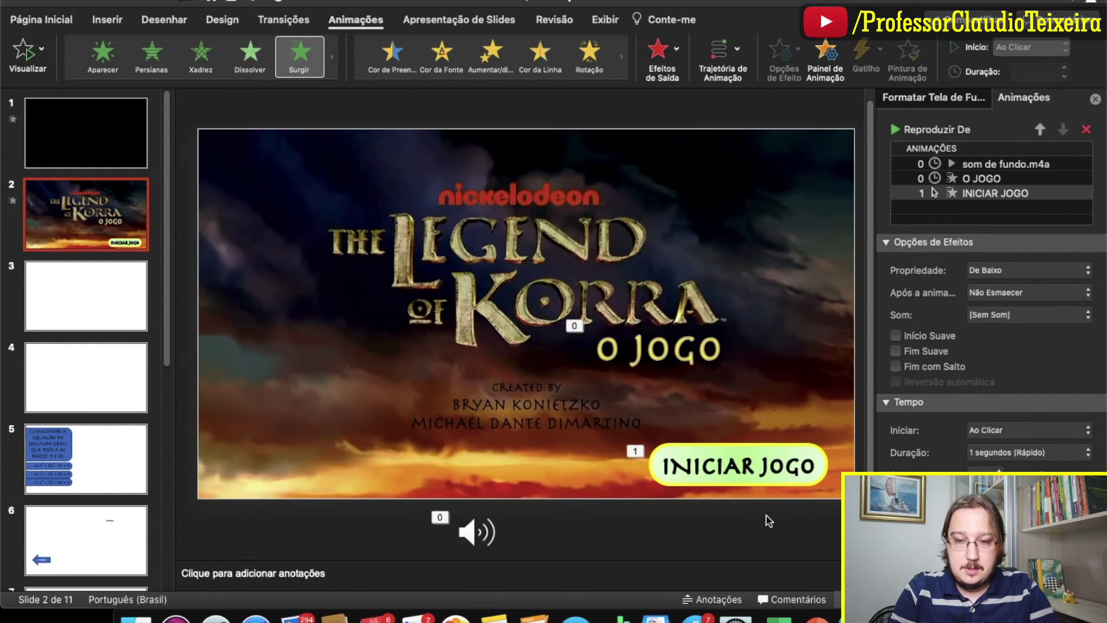
Step: Hyperlink the INICIAR JOGO button to Próximo Slide, then go to slide 3
click(756, 462)
right_click(757, 459)
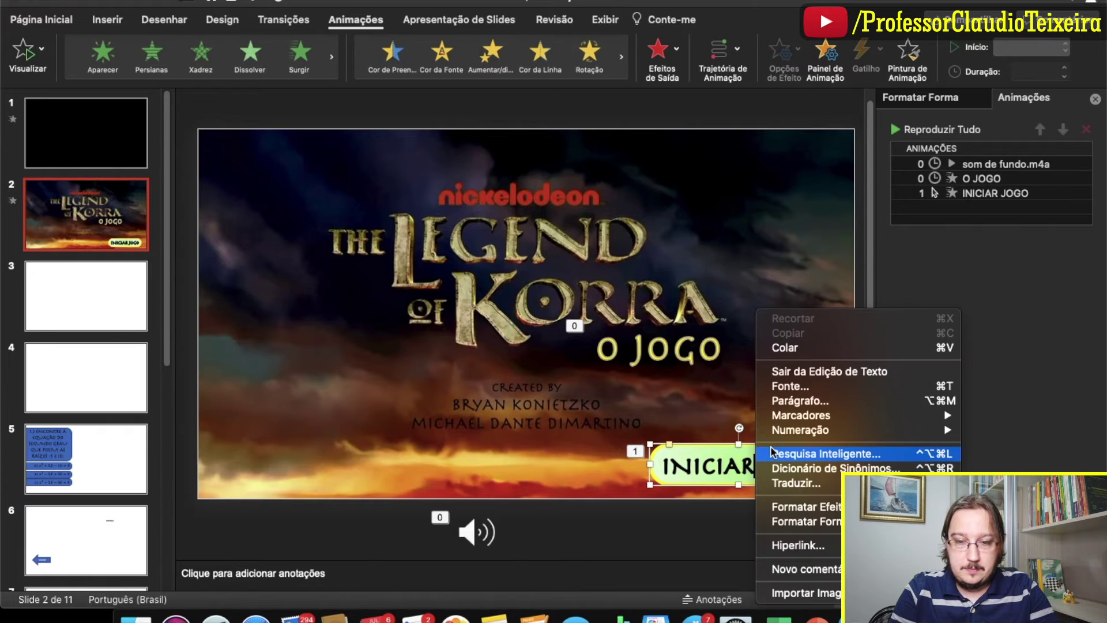
click(673, 515)
click(773, 446)
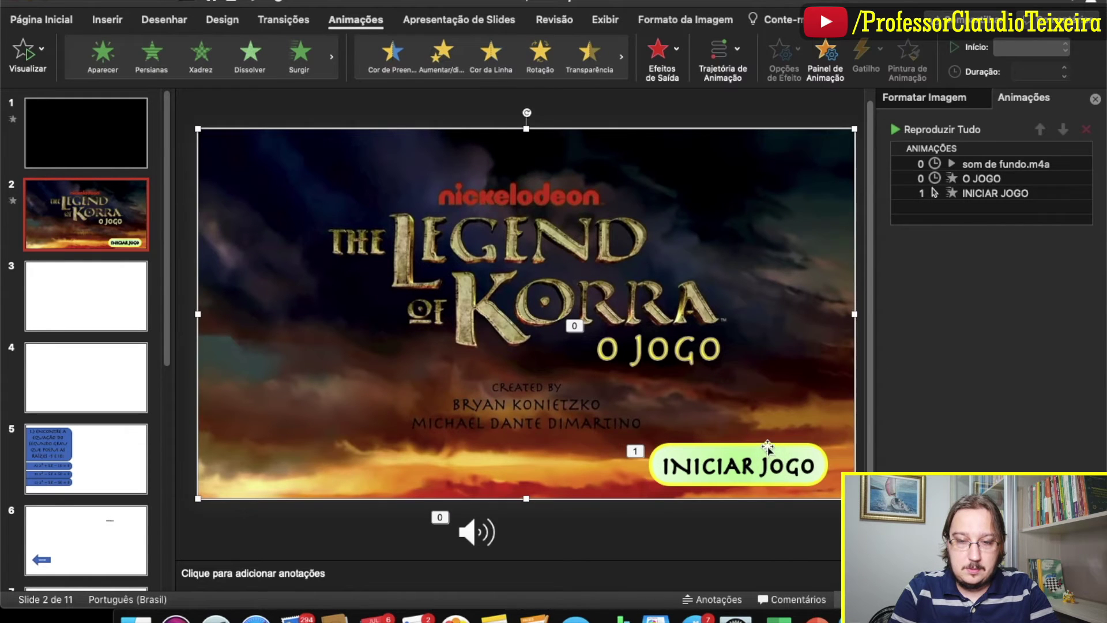
click(767, 456)
right_click(767, 456)
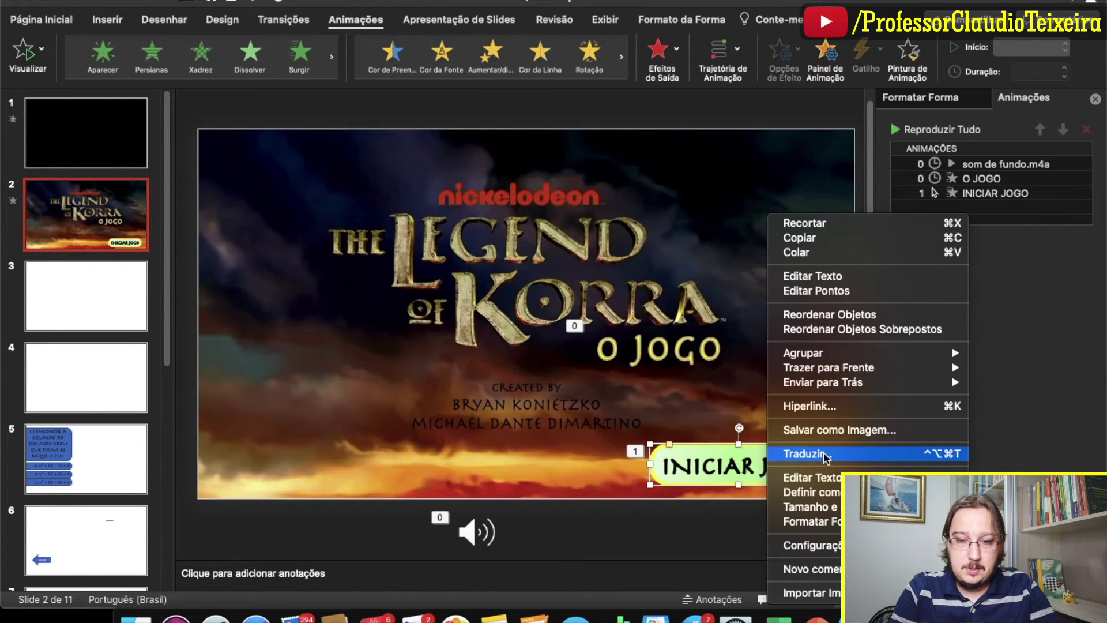
click(813, 406)
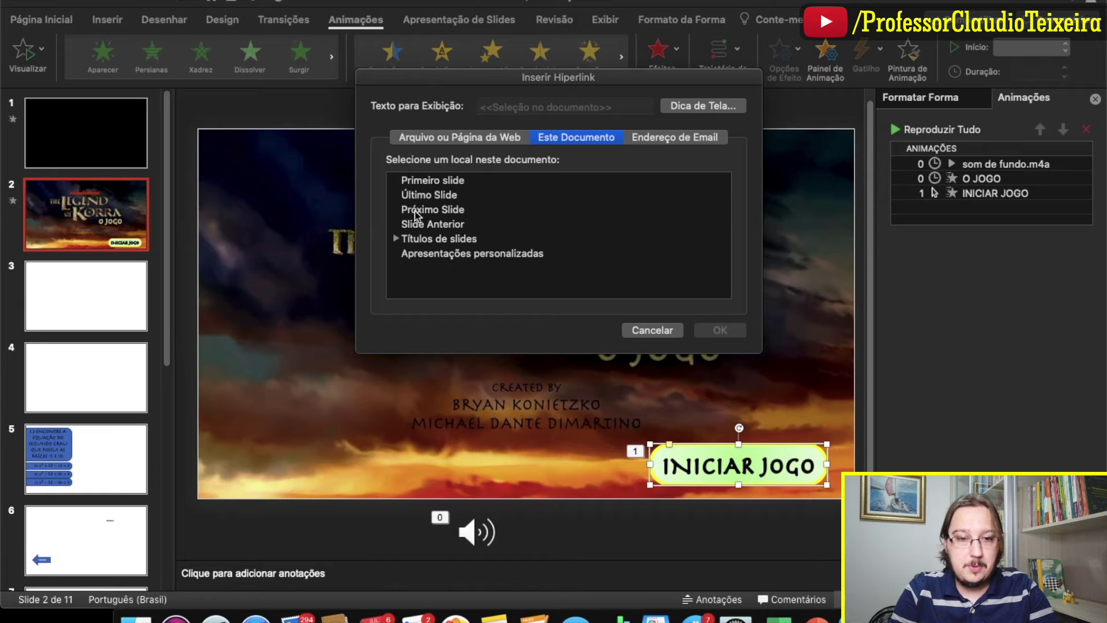
click(416, 212)
click(720, 330)
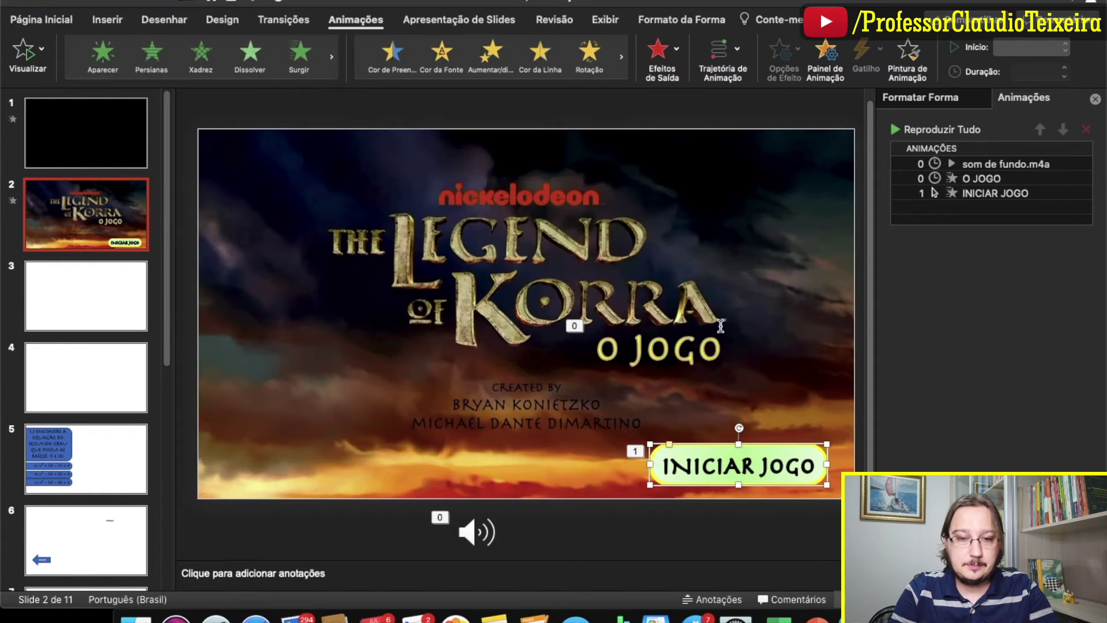
click(84, 314)
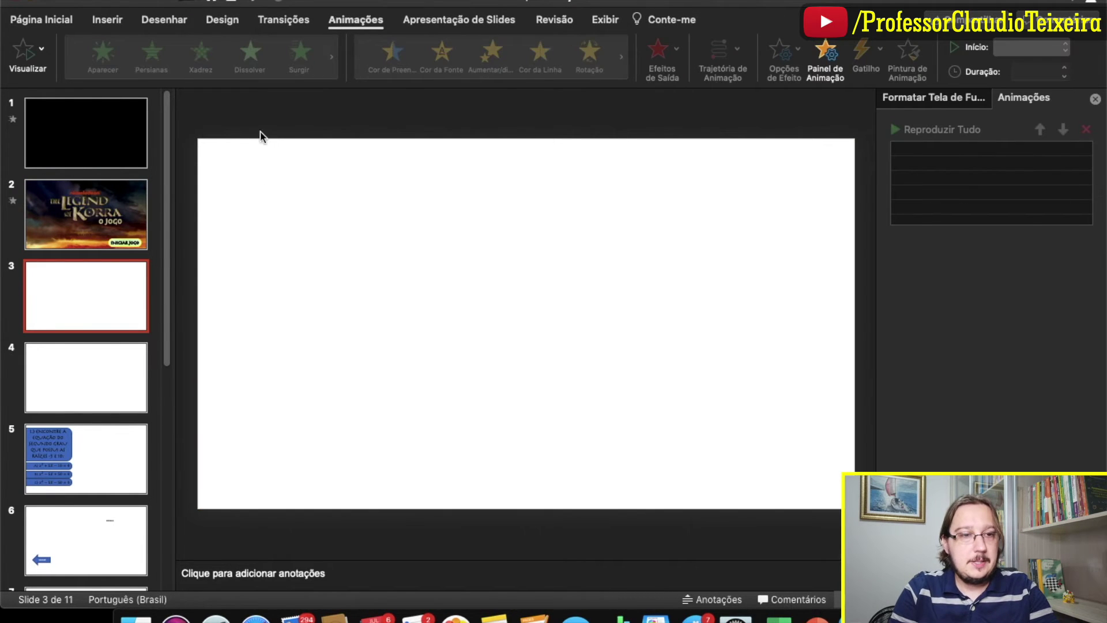
Step: Insert slide 03.jpg from the KORRA folder onto slide 3 and drag it upward
click(107, 19)
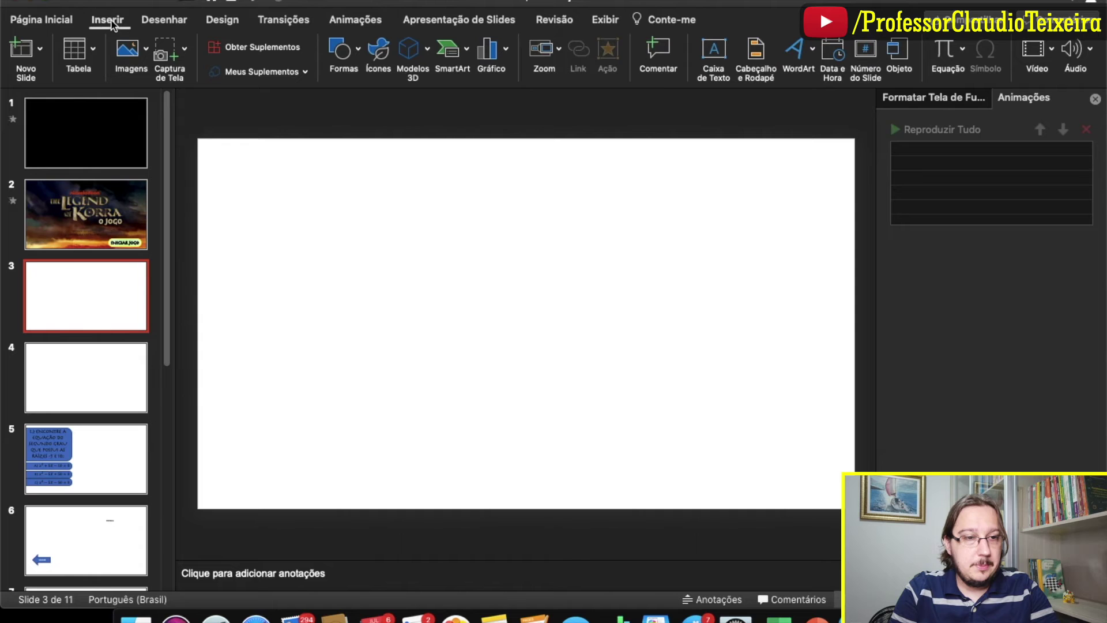
click(128, 49)
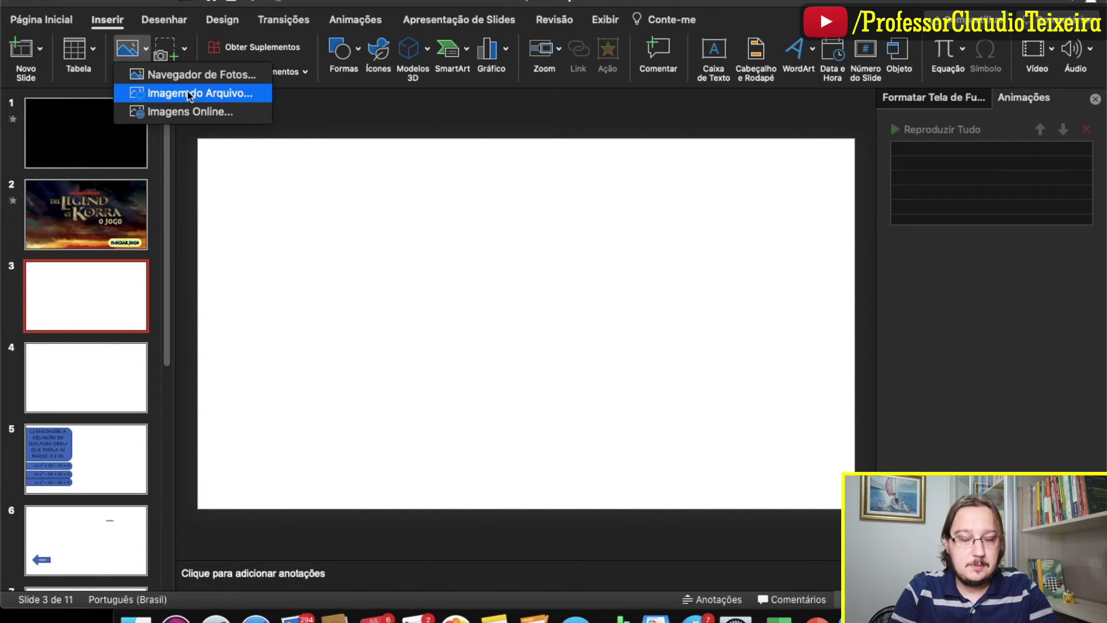
click(189, 93)
click(628, 213)
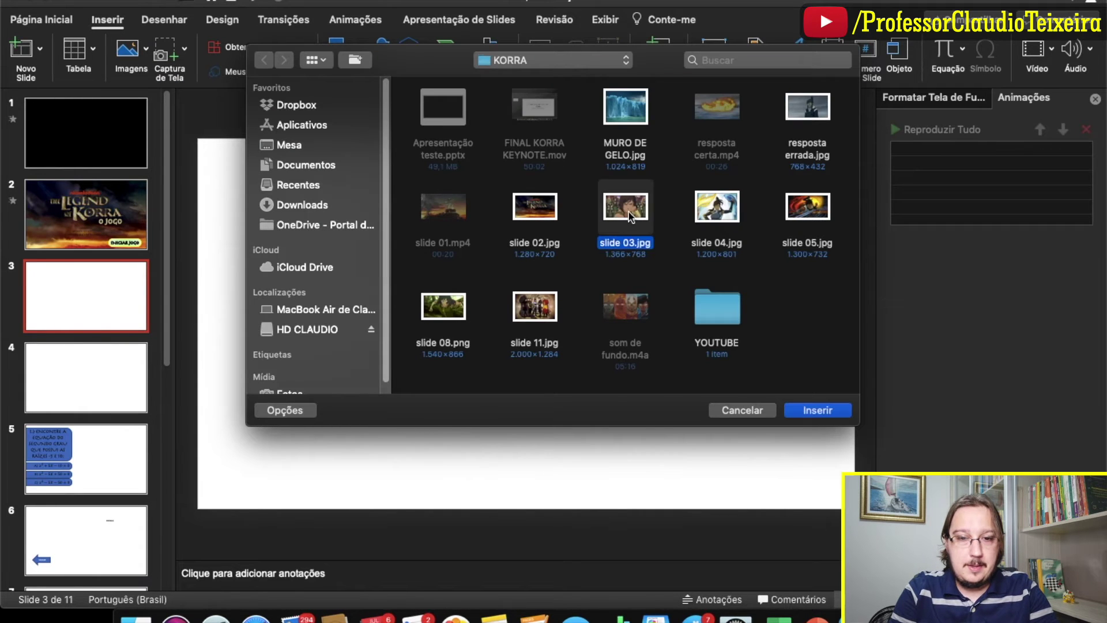
click(819, 411)
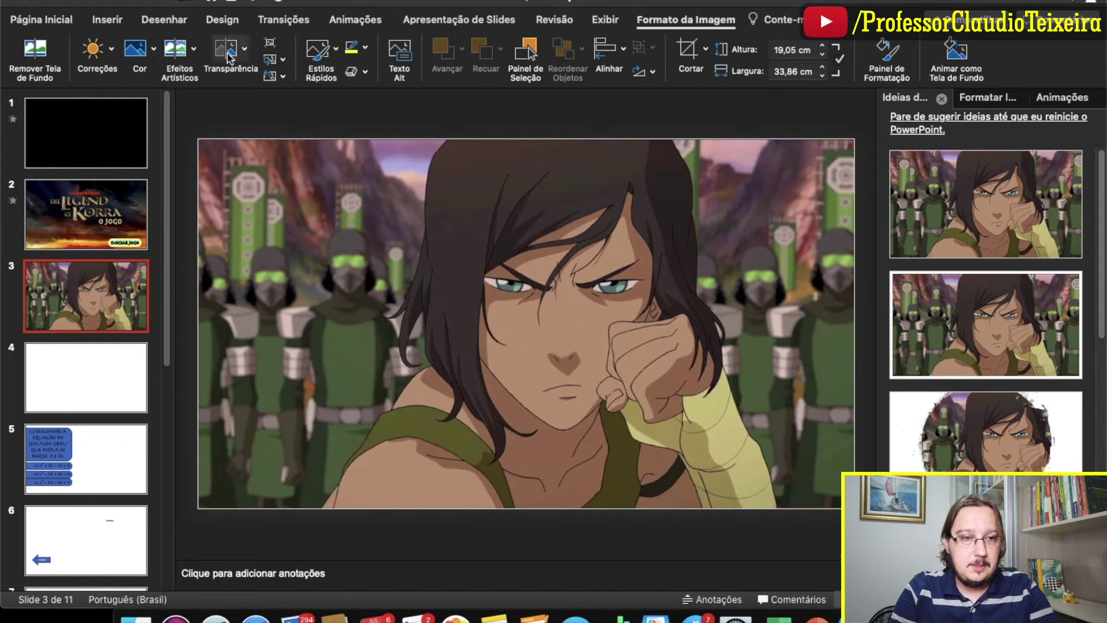
drag(445, 241, 445, 122)
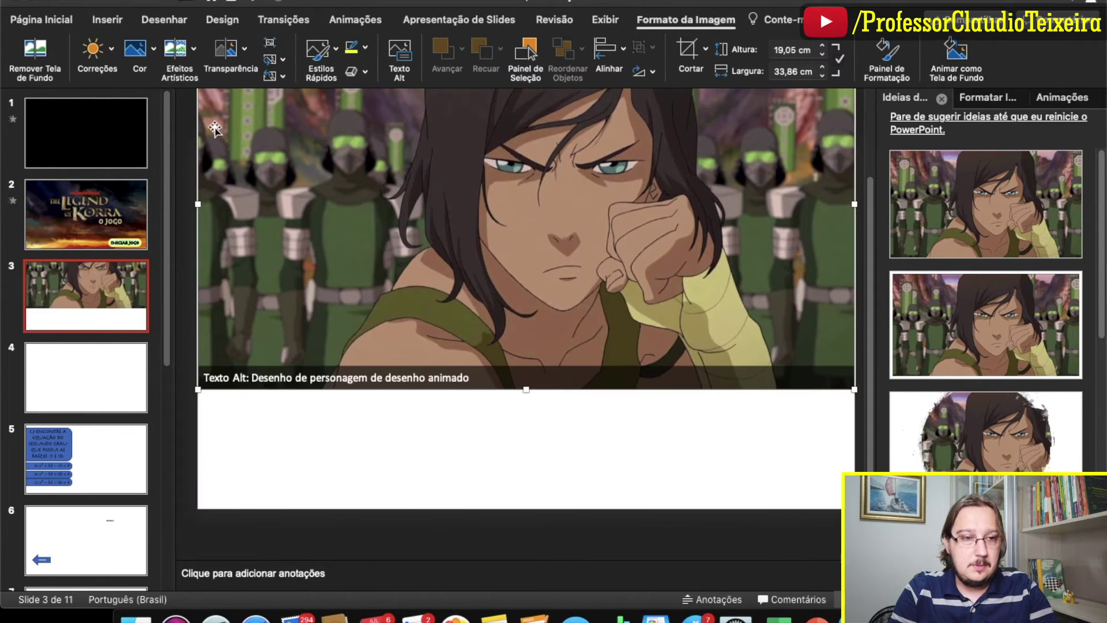
Step: Draw a wide text box below the picture reading 'OI, GENTE! EU SOU A KORRA! VOCÊS PODEM ME AJUDAR NESSE DESAFIO?!?!?!'
click(109, 23)
click(714, 52)
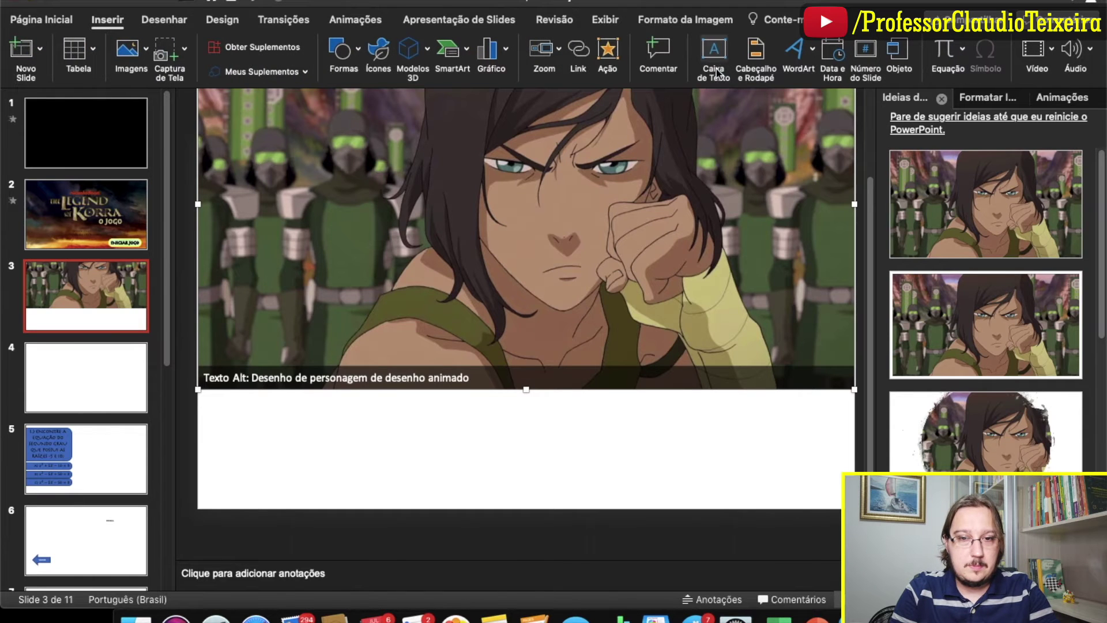
drag(208, 426, 837, 458)
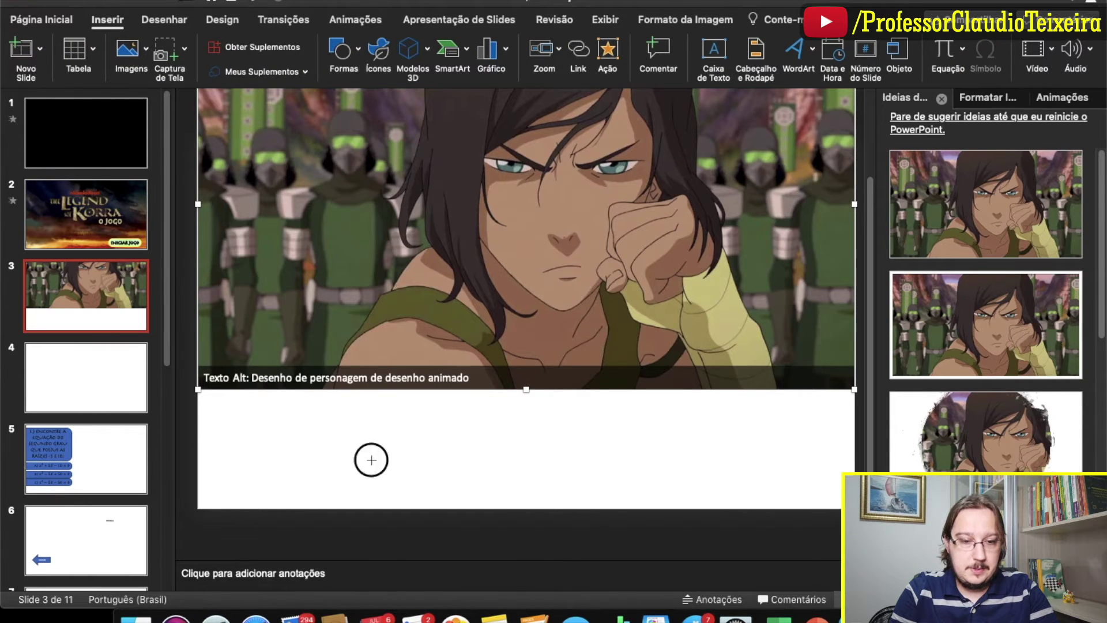
text(OI, GENTE! EU SOU )
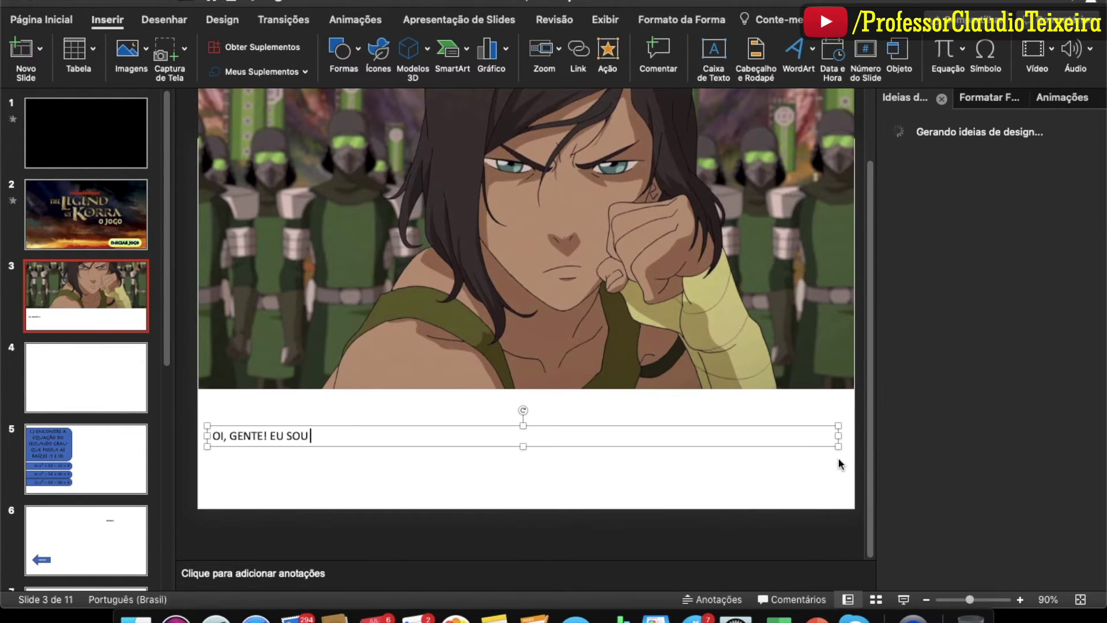
text(A KORRA! VOCÊS PODEM ME AJUDAR NESSE DESAFIO?!?!?!)
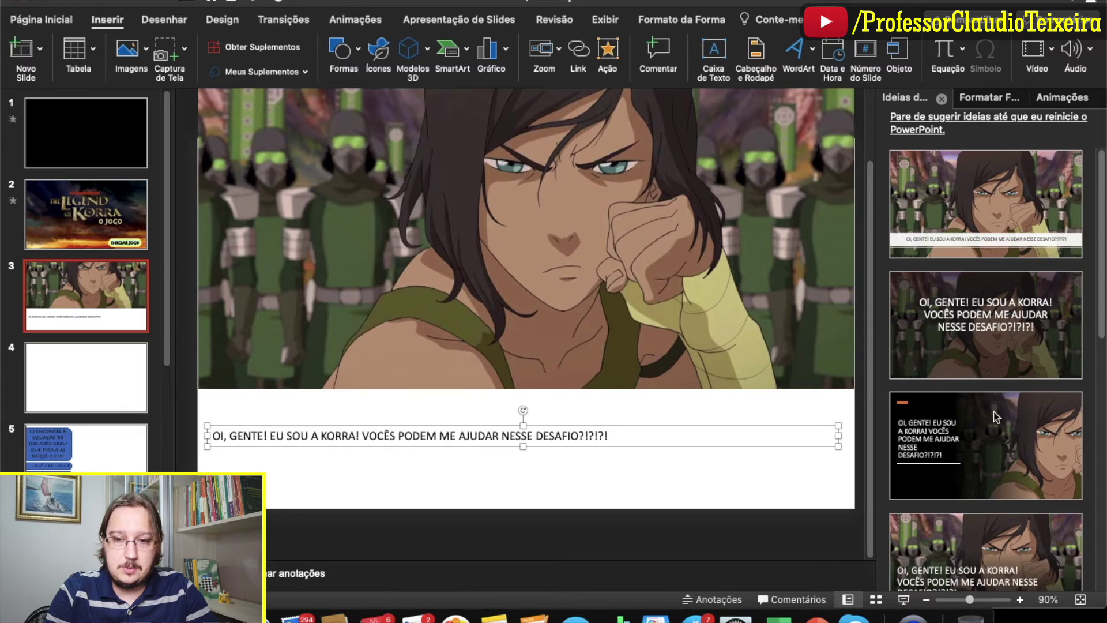
Step: Load and browse more Design Ideas, then apply the first suggestion to slide 3
scroll(995, 416, down, 10)
click(979, 545)
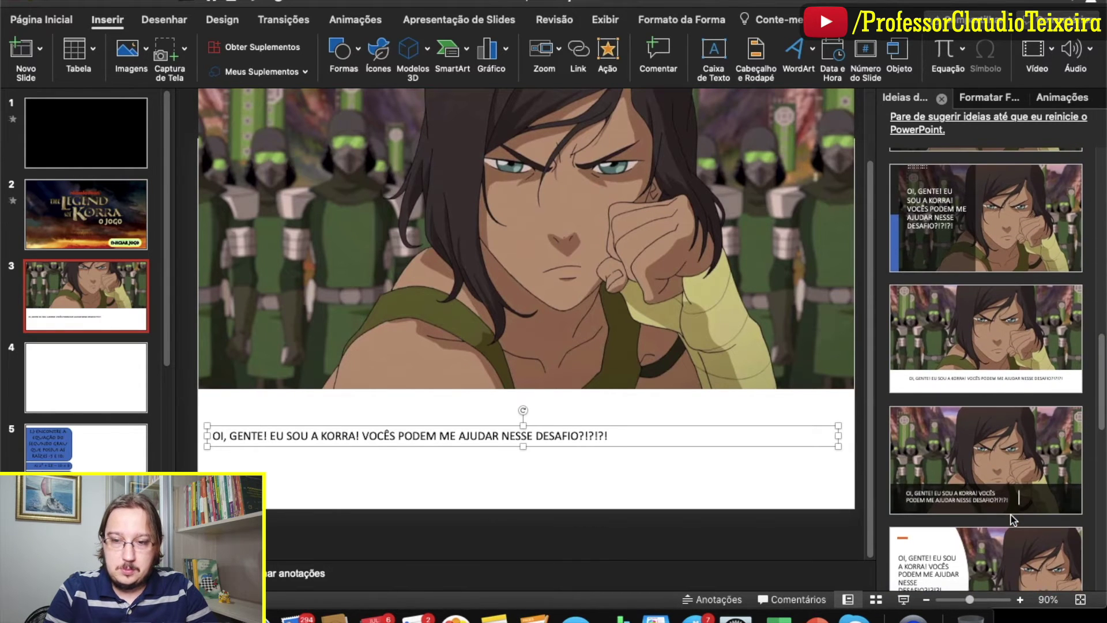
scroll(1012, 519, down, 1)
scroll(1012, 519, down, 3)
scroll(1012, 519, down, 2)
scroll(1012, 519, down, 3)
scroll(1012, 519, down, 3)
scroll(1012, 519, down, 3)
click(969, 548)
scroll(969, 548, down, 3)
scroll(969, 548, down, 2)
scroll(968, 548, down, 2)
scroll(969, 548, down, 2)
scroll(969, 548, down, 2)
scroll(969, 548, down, 2)
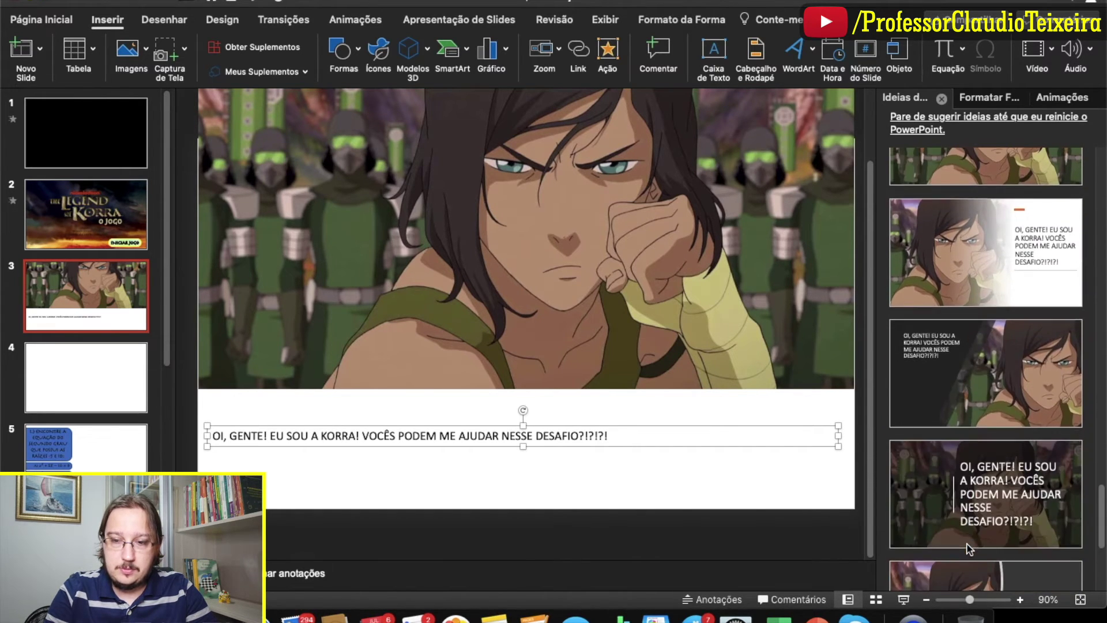
scroll(969, 548, down, 3)
scroll(968, 548, down, 2)
scroll(969, 548, down, 2)
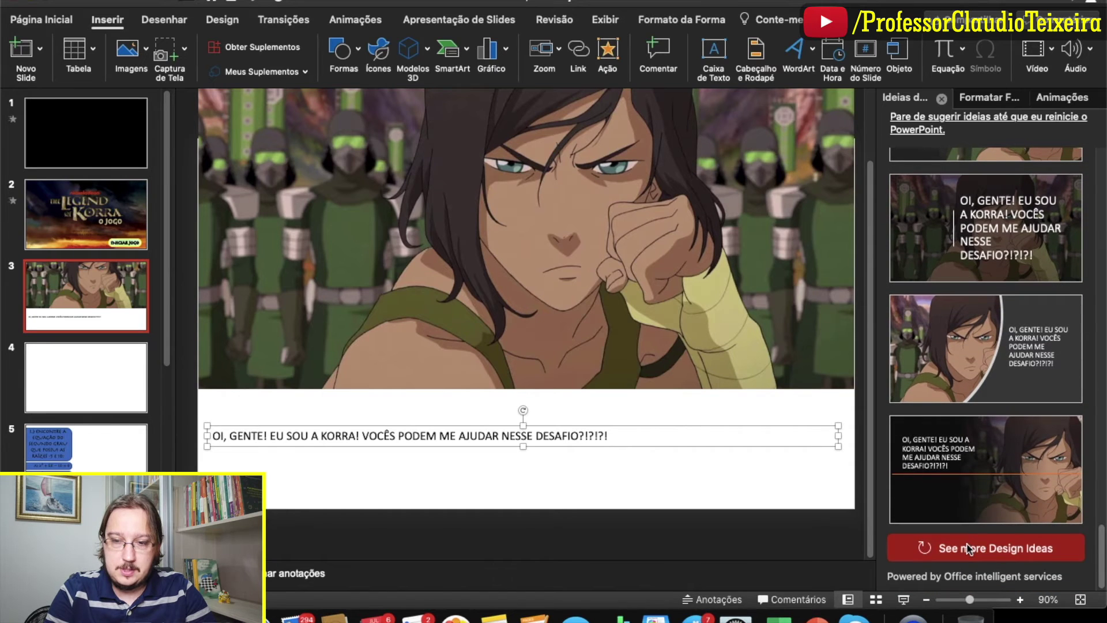
scroll(979, 404, up, 5)
scroll(978, 396, up, 5)
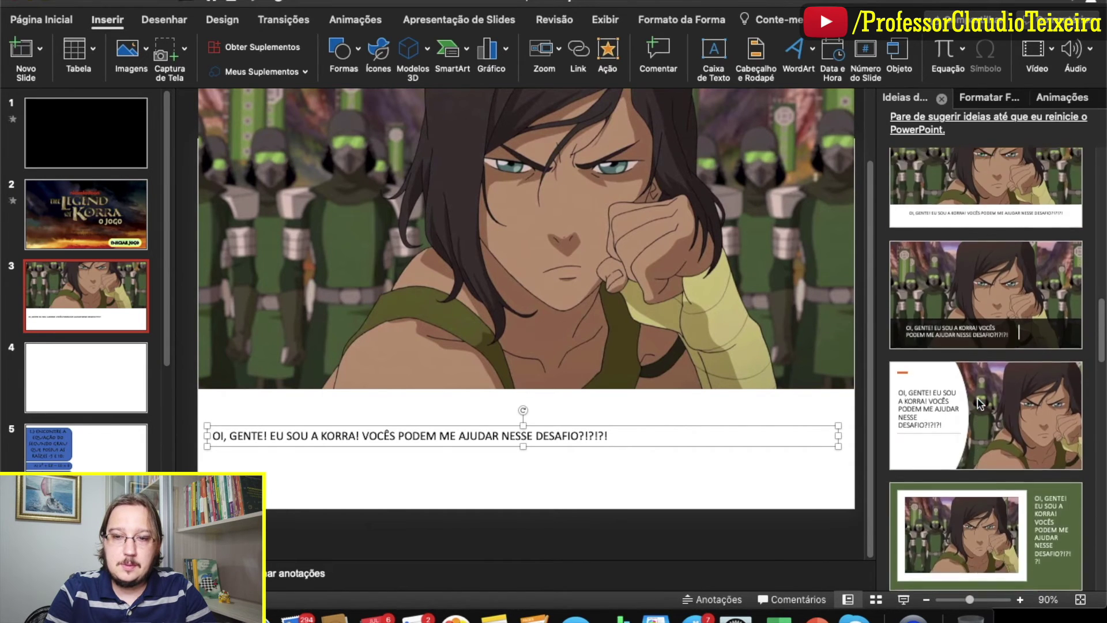
scroll(978, 396, up, 5)
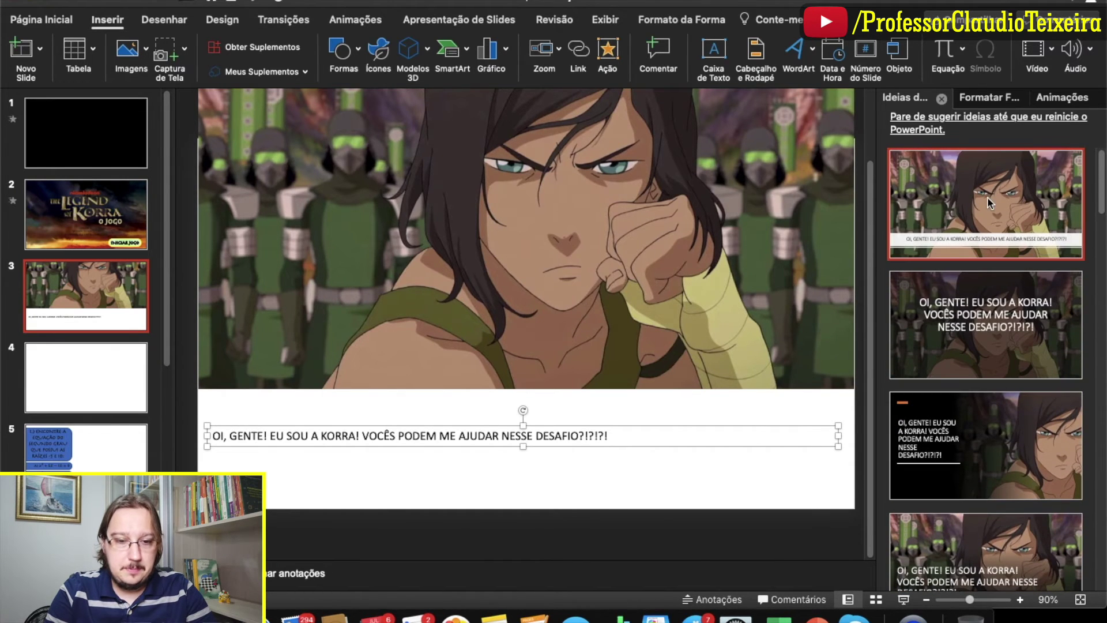
click(987, 196)
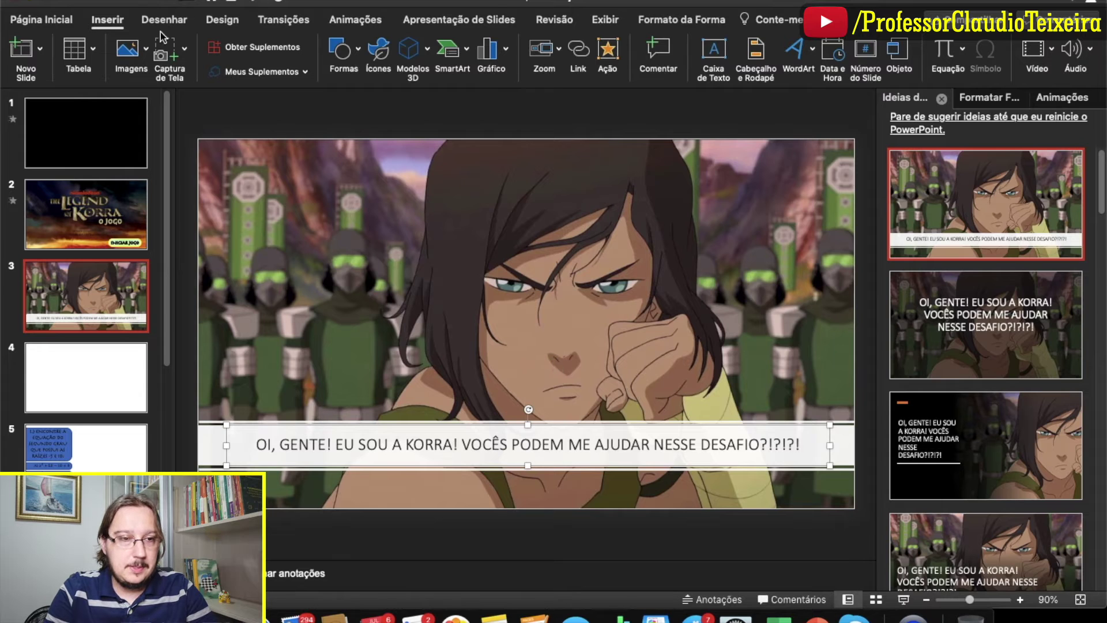
Step: Change the caption font to Magic Dreams and enlarge the text
click(56, 18)
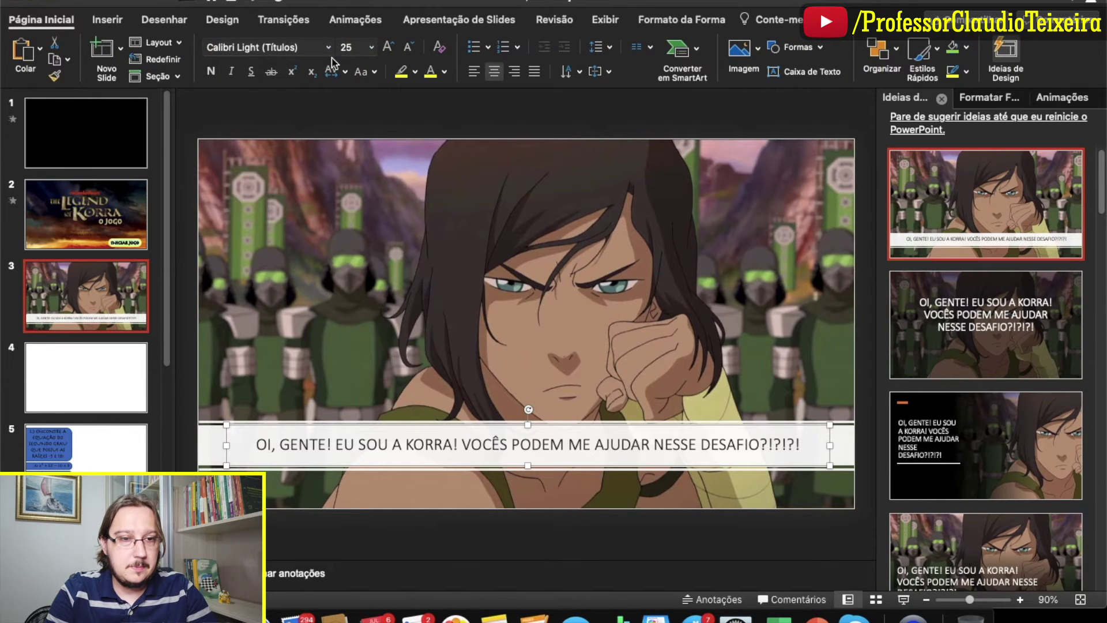
click(328, 47)
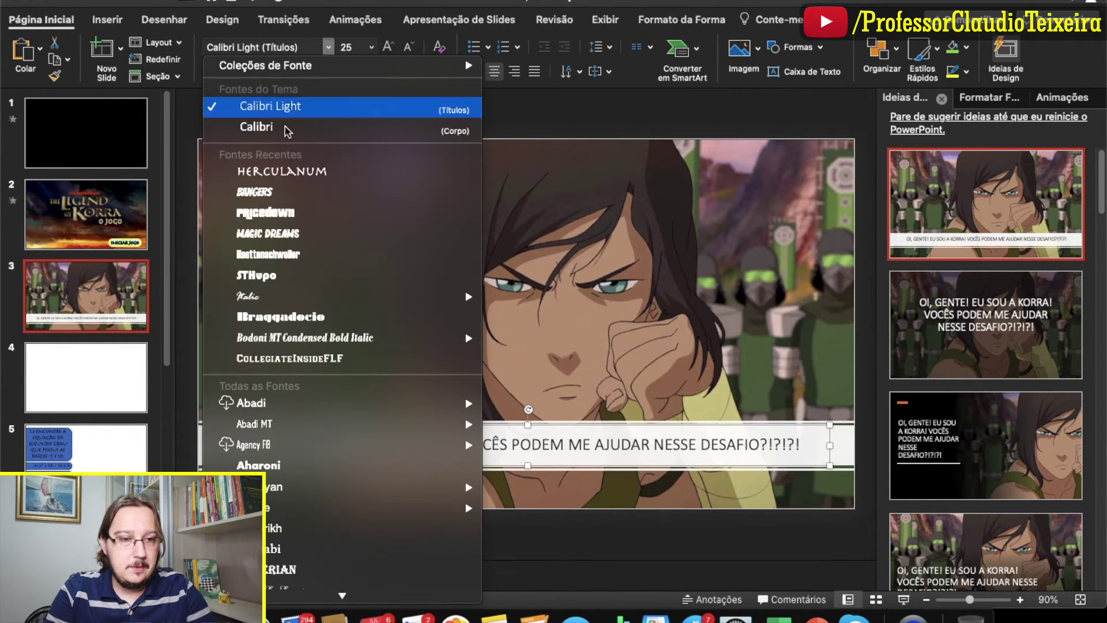
click(279, 236)
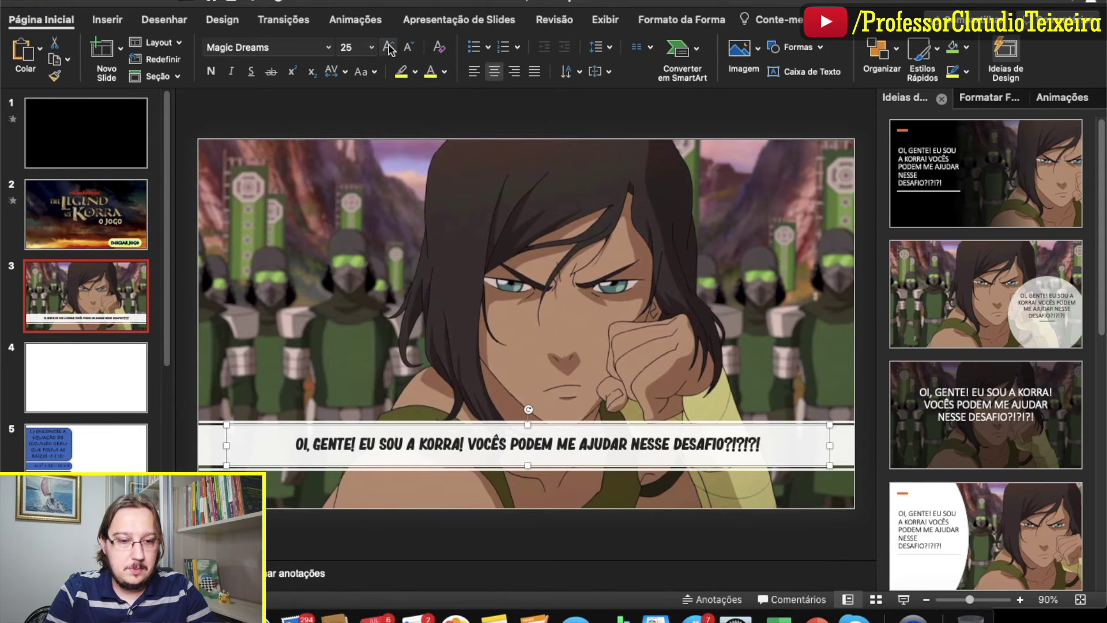
click(390, 48)
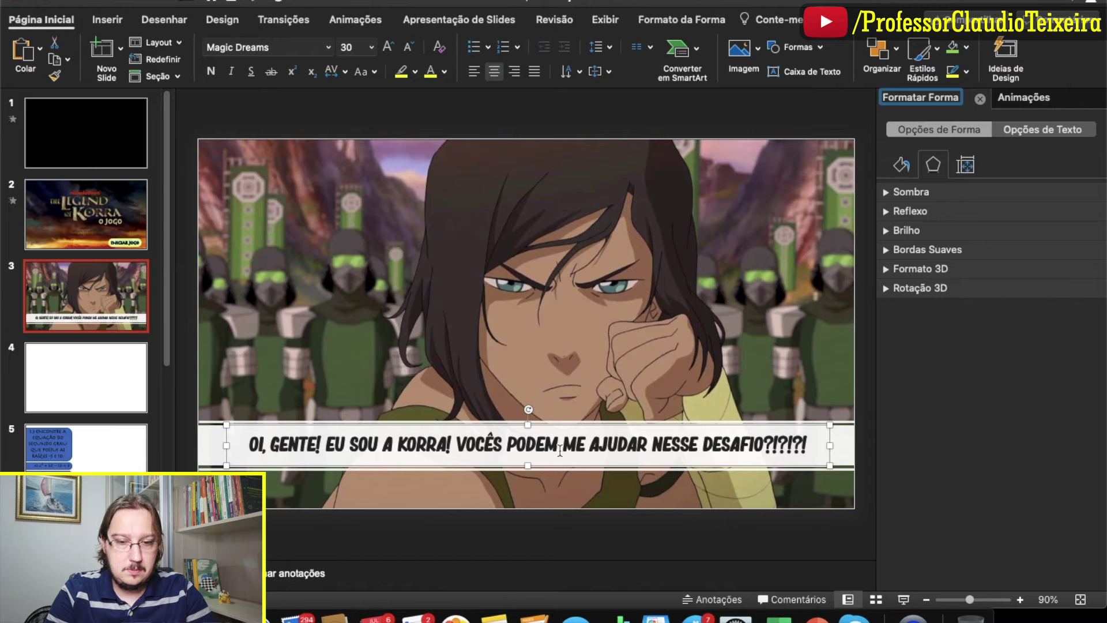
click(634, 492)
click(690, 445)
drag(717, 428, 717, 430)
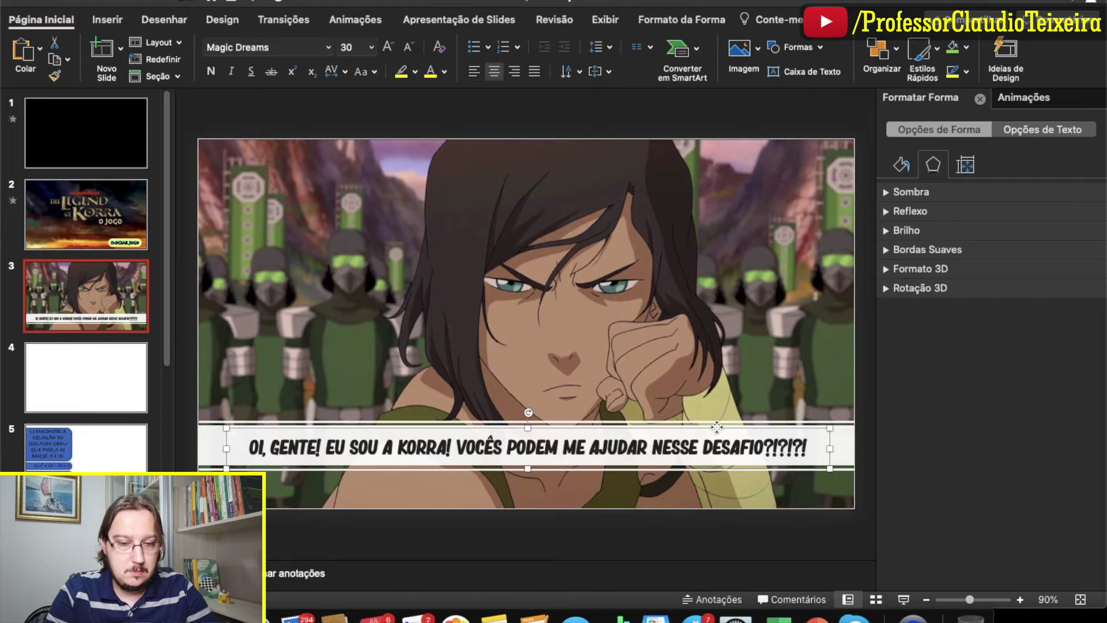
click(778, 545)
click(689, 445)
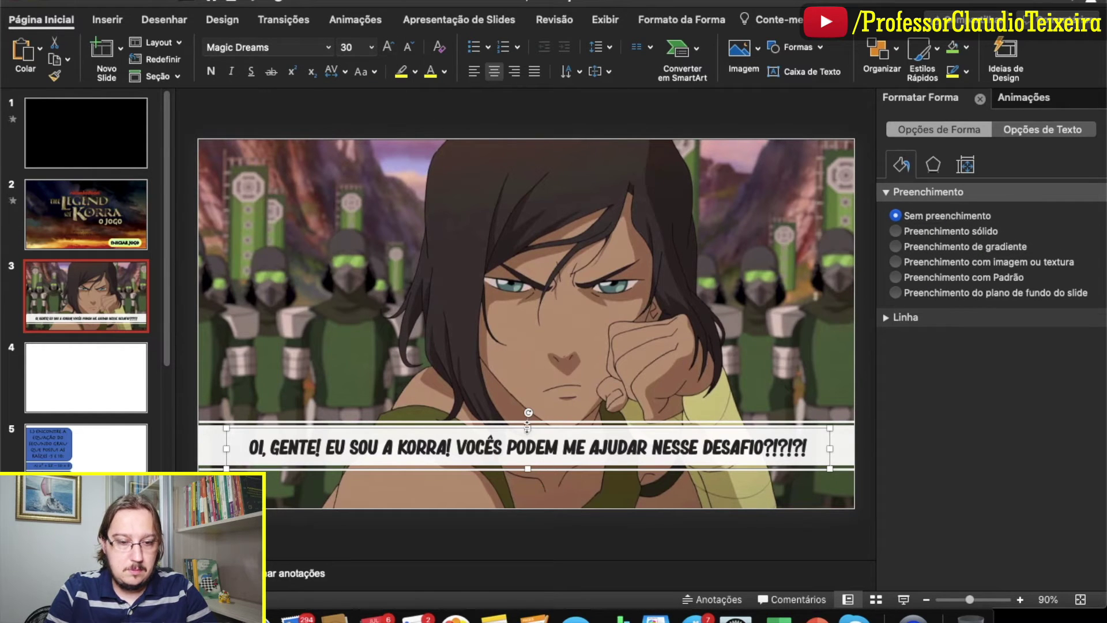
Step: Widen and heighten the caption box and raise the text to 36 pt so it fits one line
drag(527, 427, 527, 410)
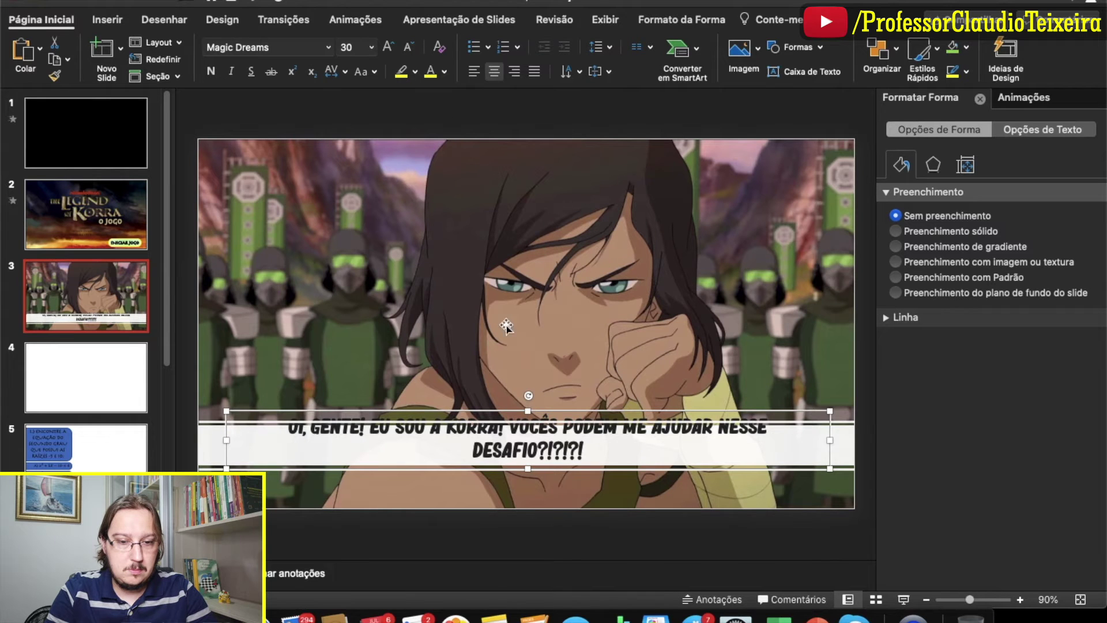
drag(831, 440, 873, 508)
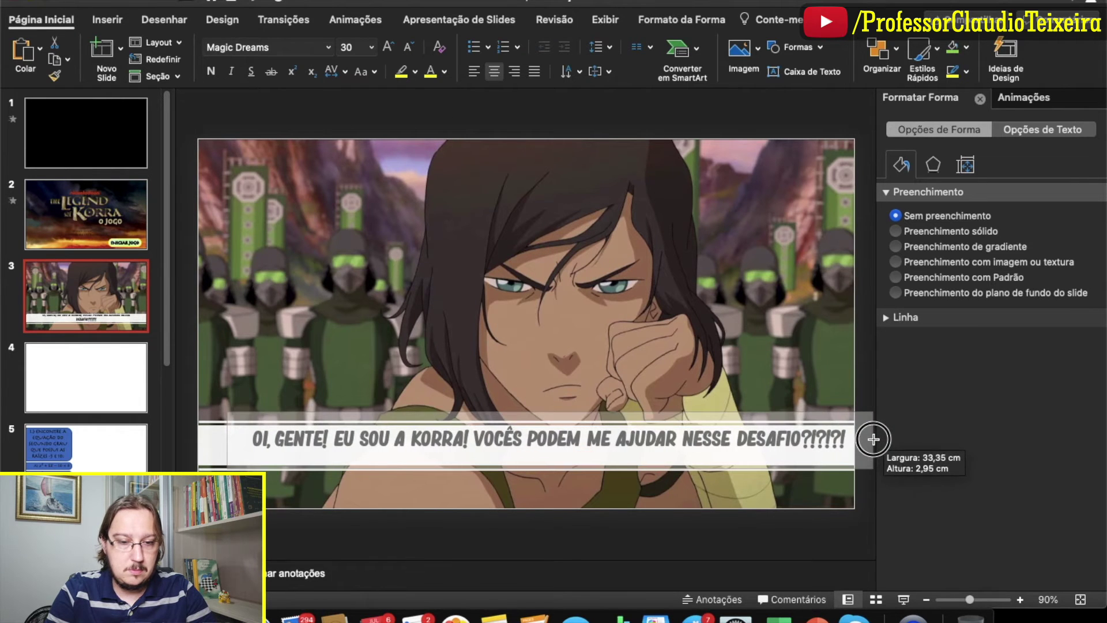
click(388, 46)
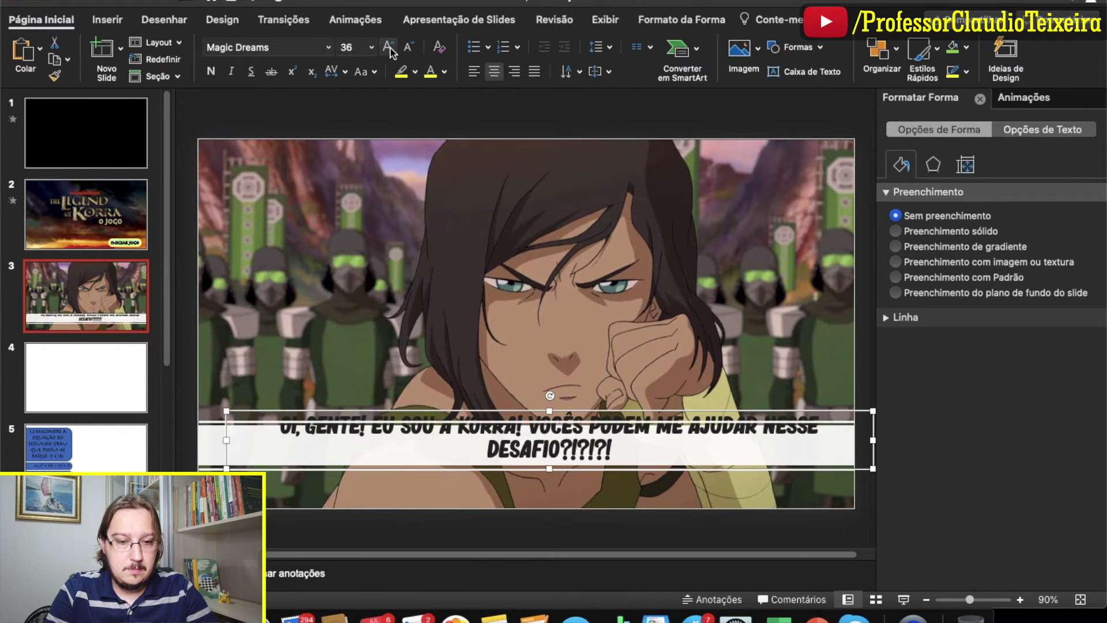
drag(226, 441, 177, 441)
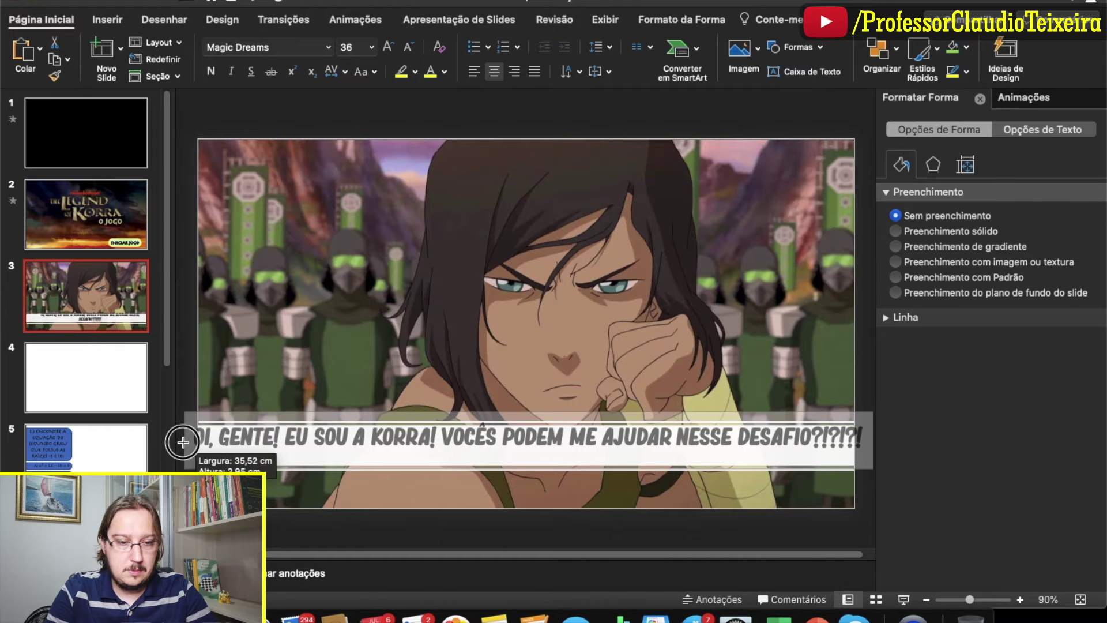
key(Down)
key(Down)
key(Down)
key(Down)
key(Down)
key(Down)
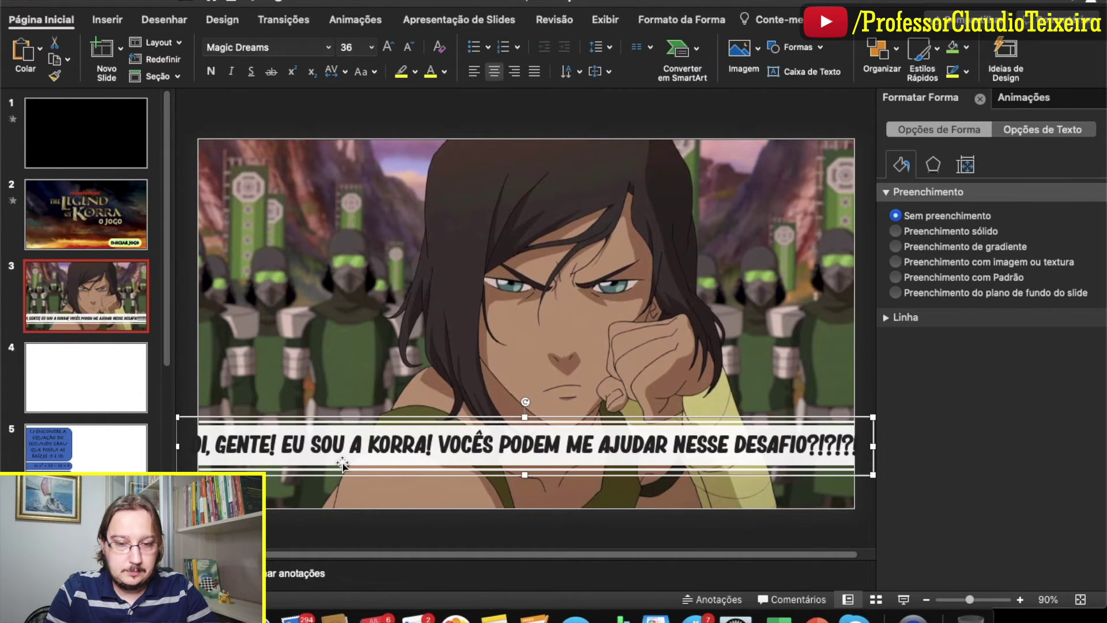
scroll(407, 250, down, 5)
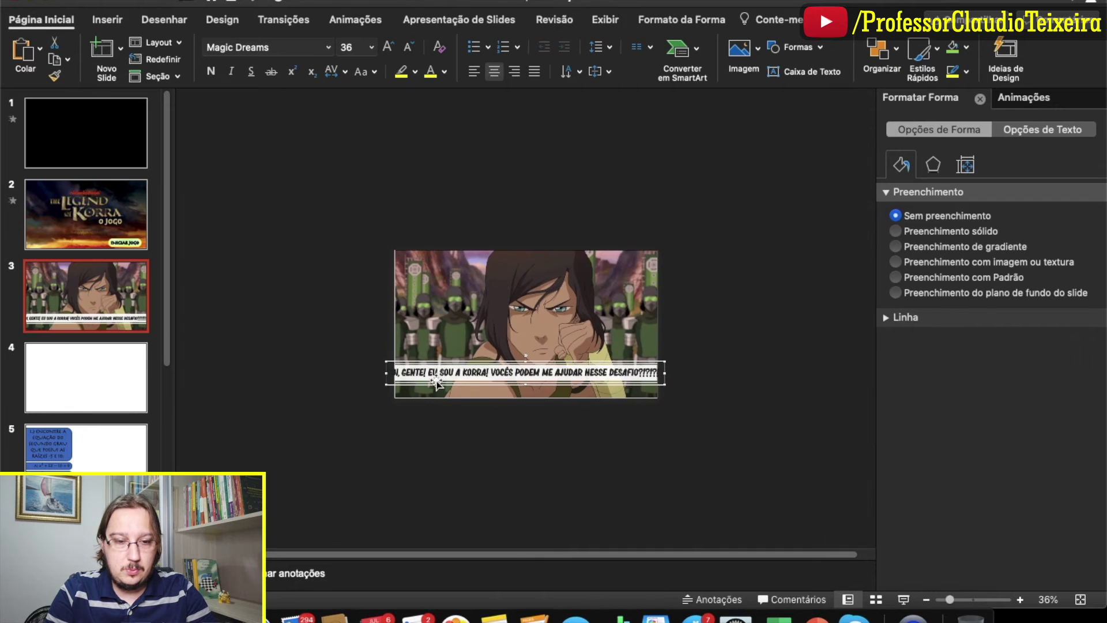
Step: Move the caption box just past the slide's right edge
mouse_move(410, 360)
mouse_down()
mouse_move(667, 349)
mouse_move(405, 358)
mouse_up()
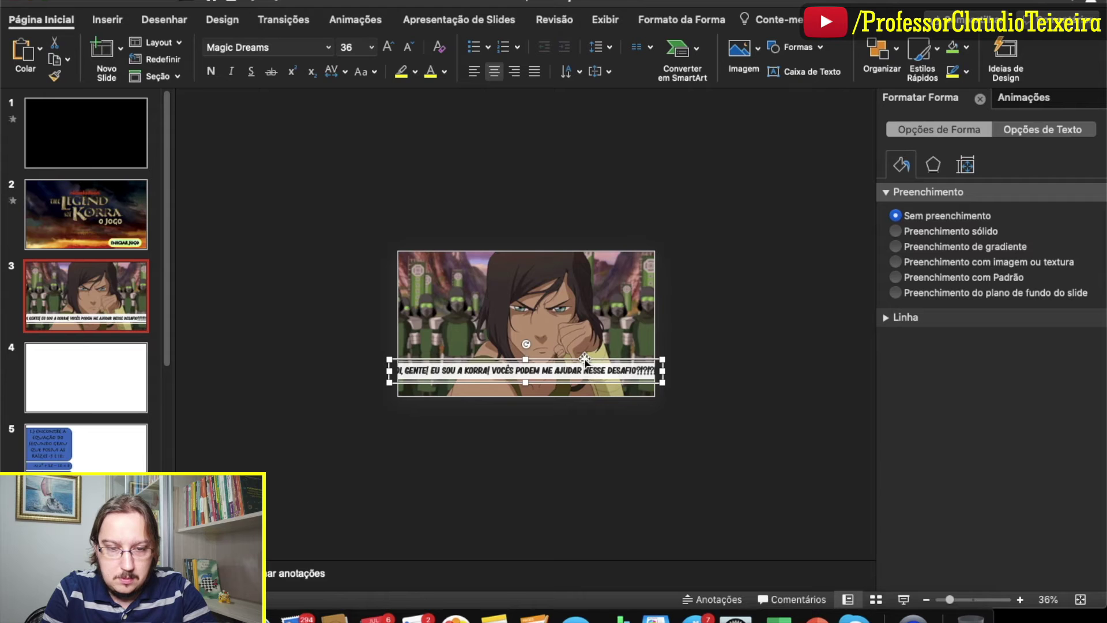
key(Right)
key(Right)
key(Right)
key(Right)
key(Right)
key(Right)
key(Right)
key(Right)
key(Right)
key(Right)
key(Right)
key(Right)
key(Right)
key(Right)
key(Right)
key(Right)
key(Right)
key(Right)
key(Right)
key(Right)
key(Right)
key(Left)
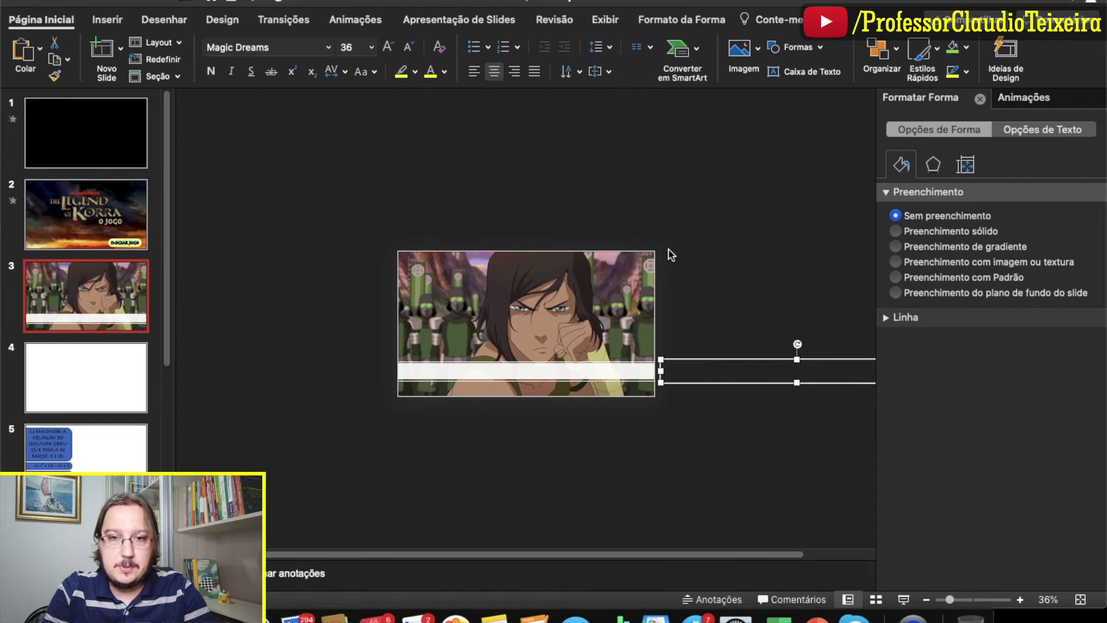
Step: Add a custom straight-line motion path drawn leftward across the slide to its left edge
click(349, 23)
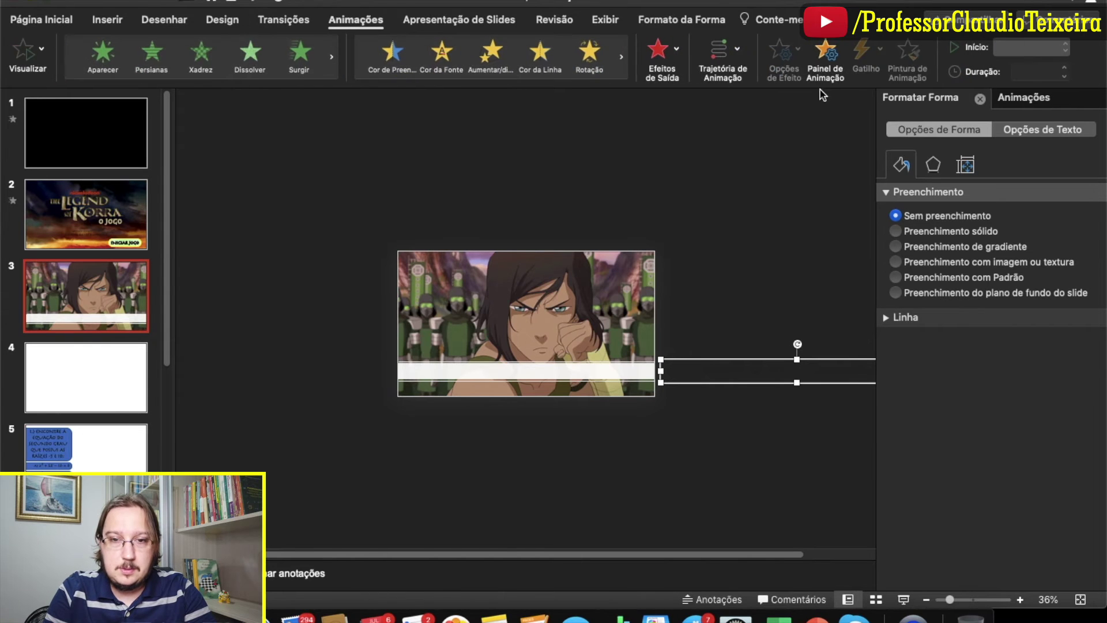
click(733, 50)
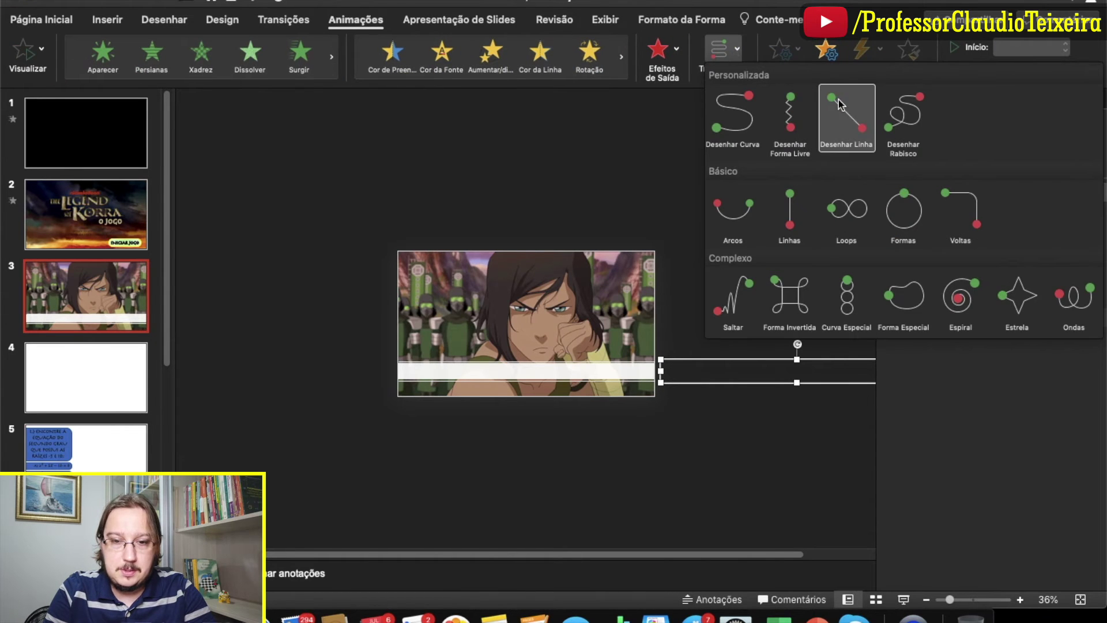
click(842, 107)
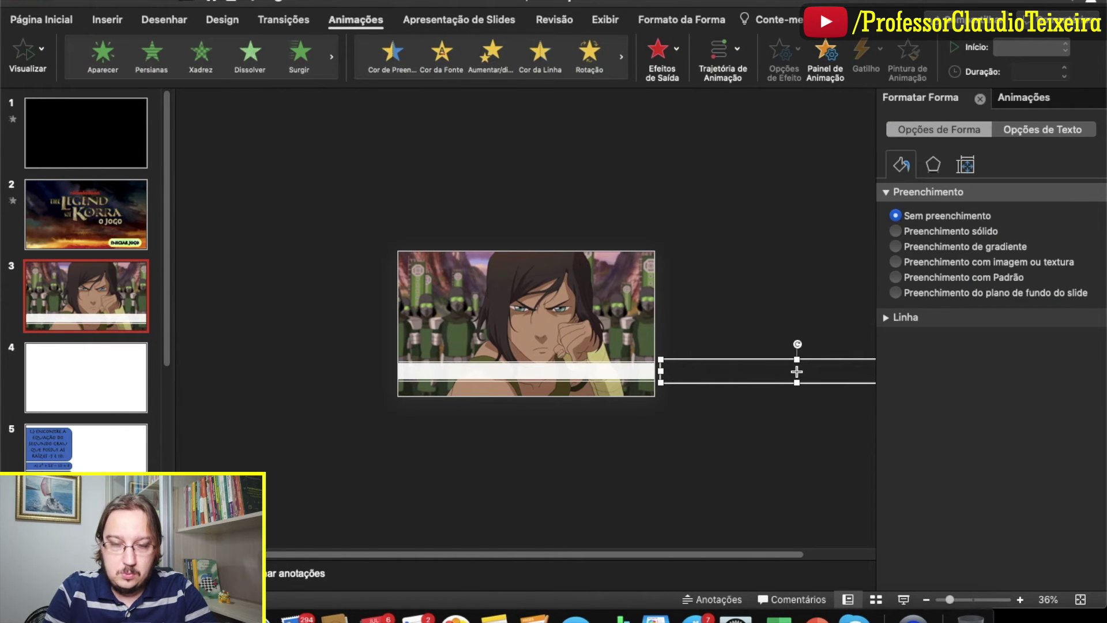
drag(796, 372, 223, 368)
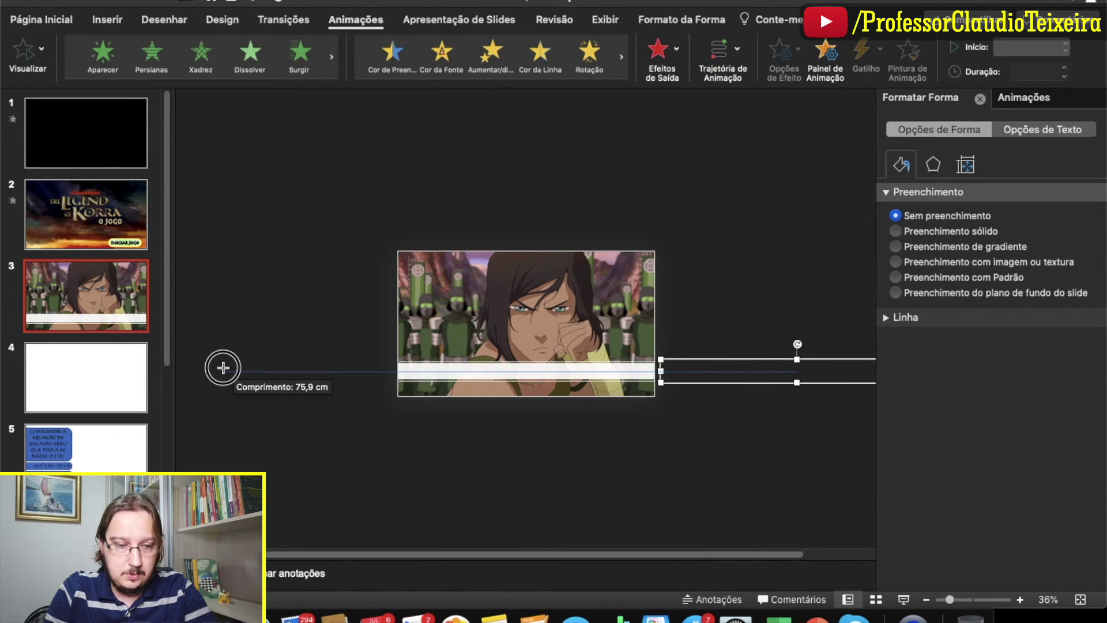
drag(223, 368, 223, 367)
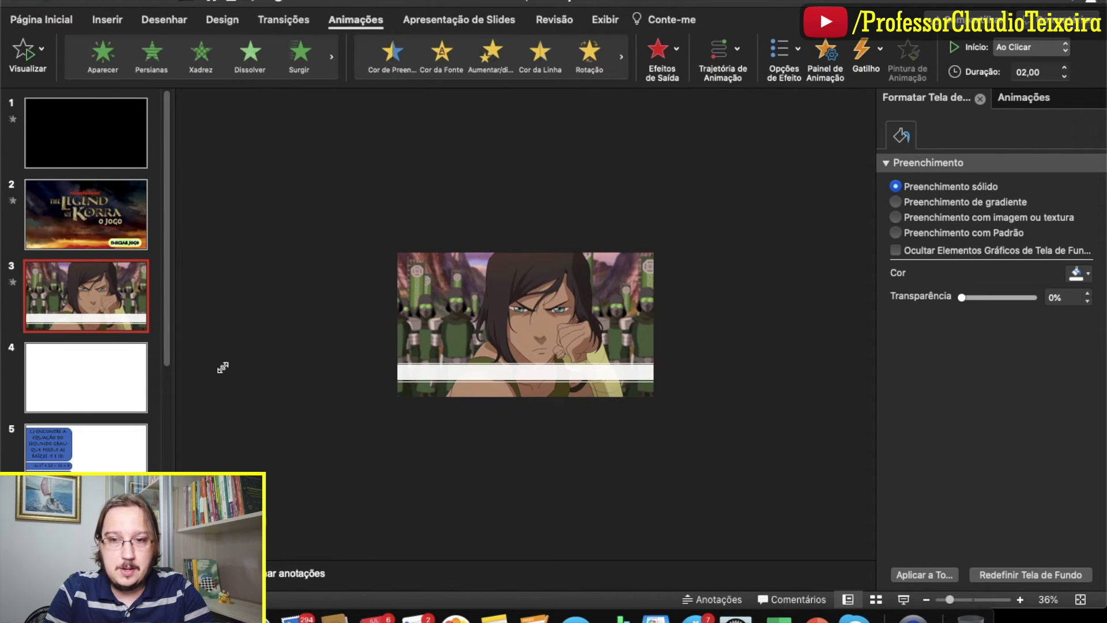
Step: Set the caption animation's Iniciar to Após o Anterior and its Atraso to 1 second
click(478, 372)
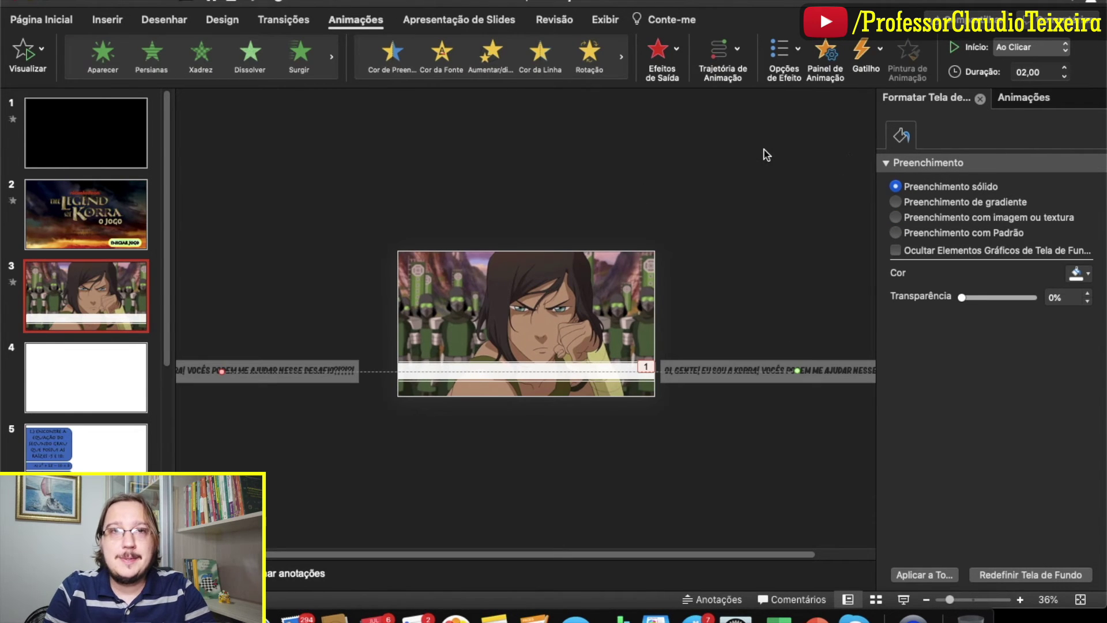
click(1032, 98)
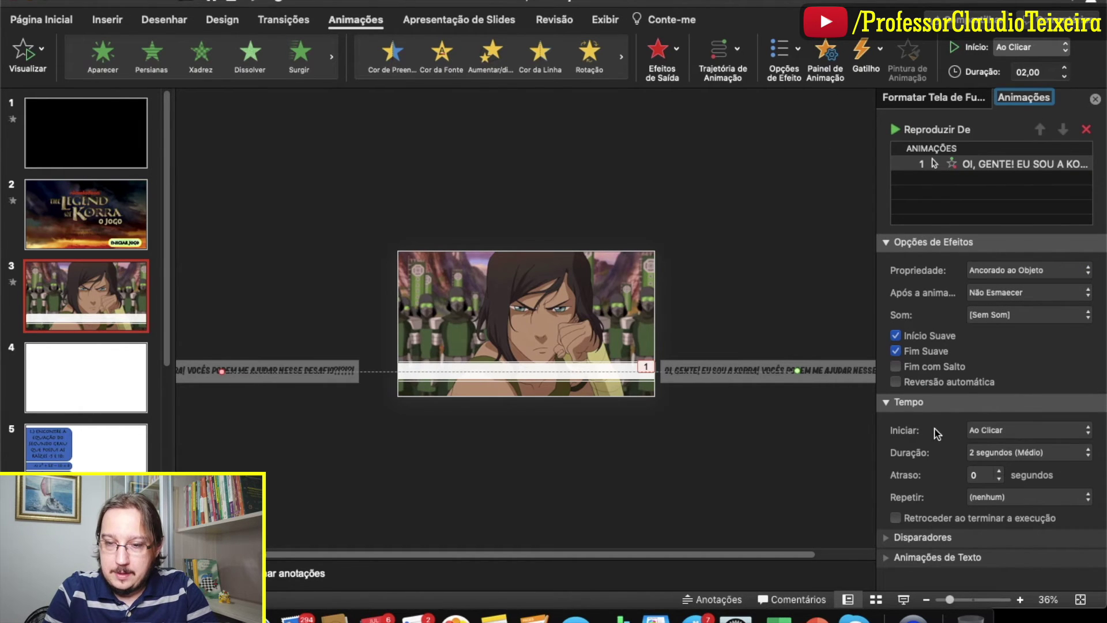
click(1015, 430)
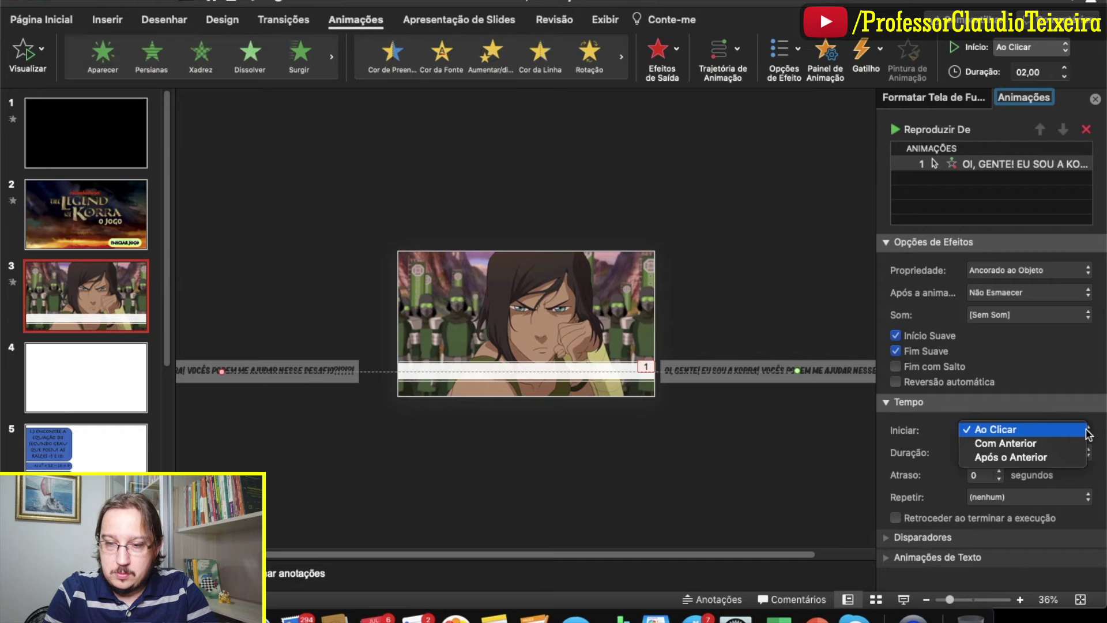
click(1009, 458)
click(999, 471)
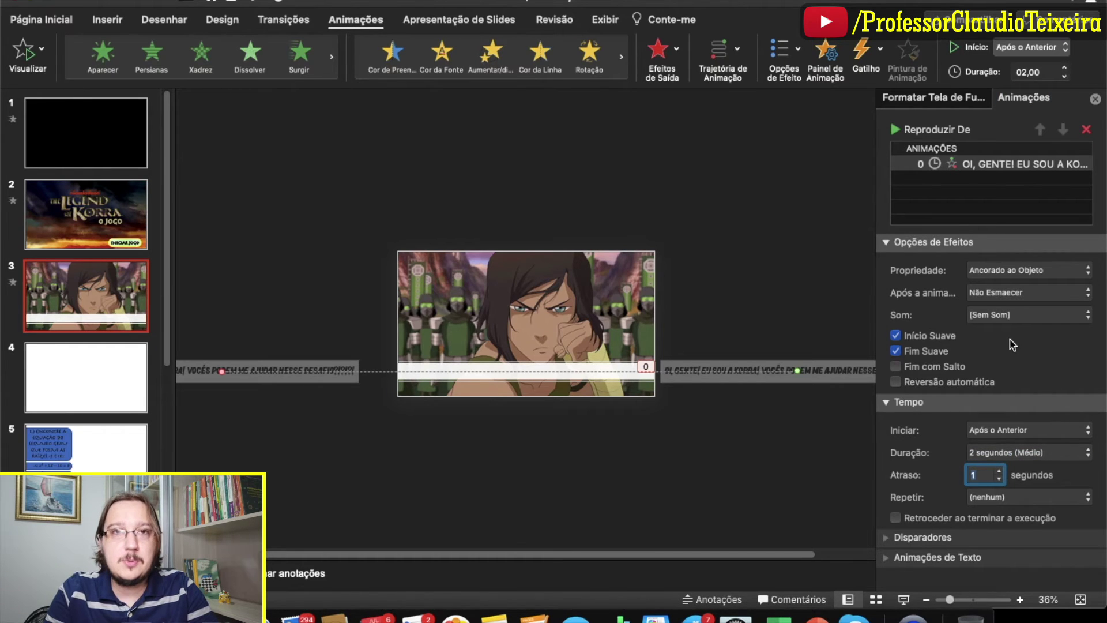
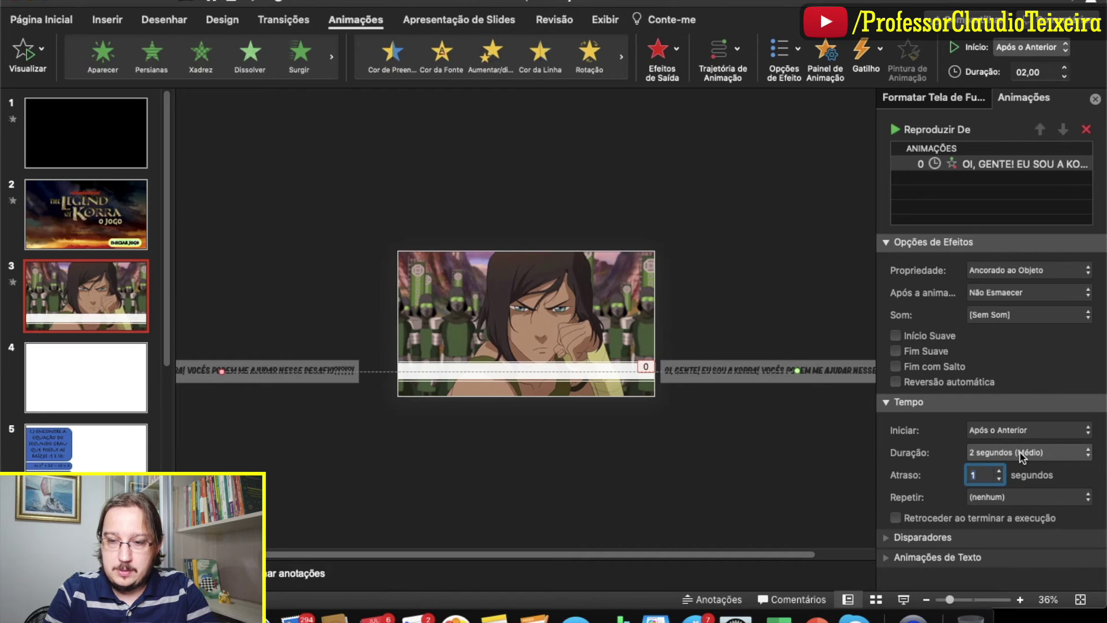
Step: Change the duration of slide 3's scrolling text animation from 2 to 8 seconds
click(1082, 458)
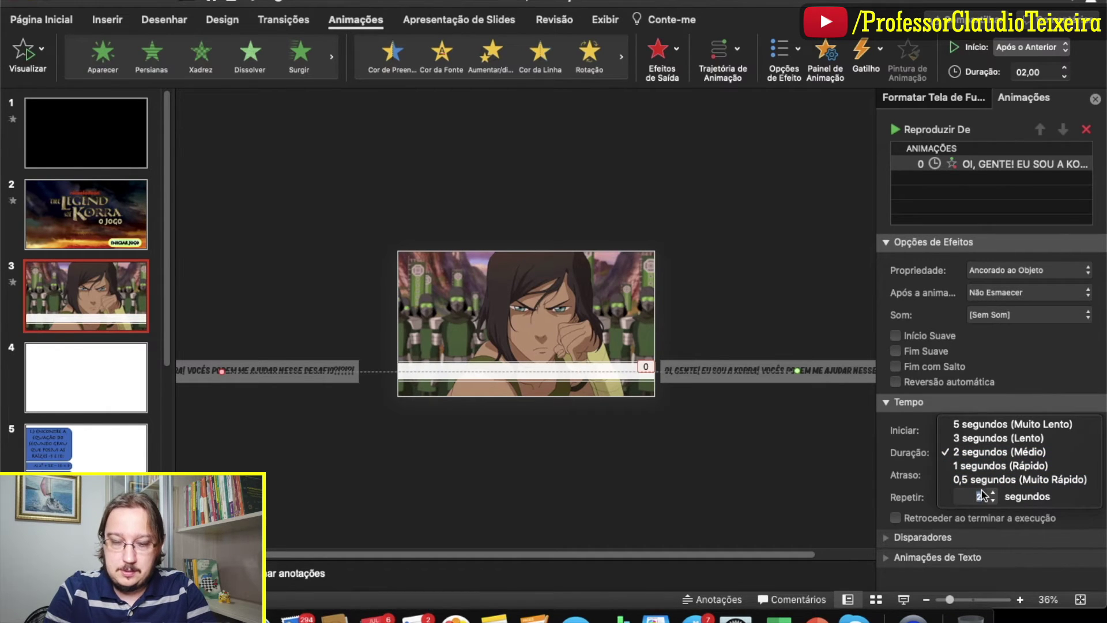
text(8)
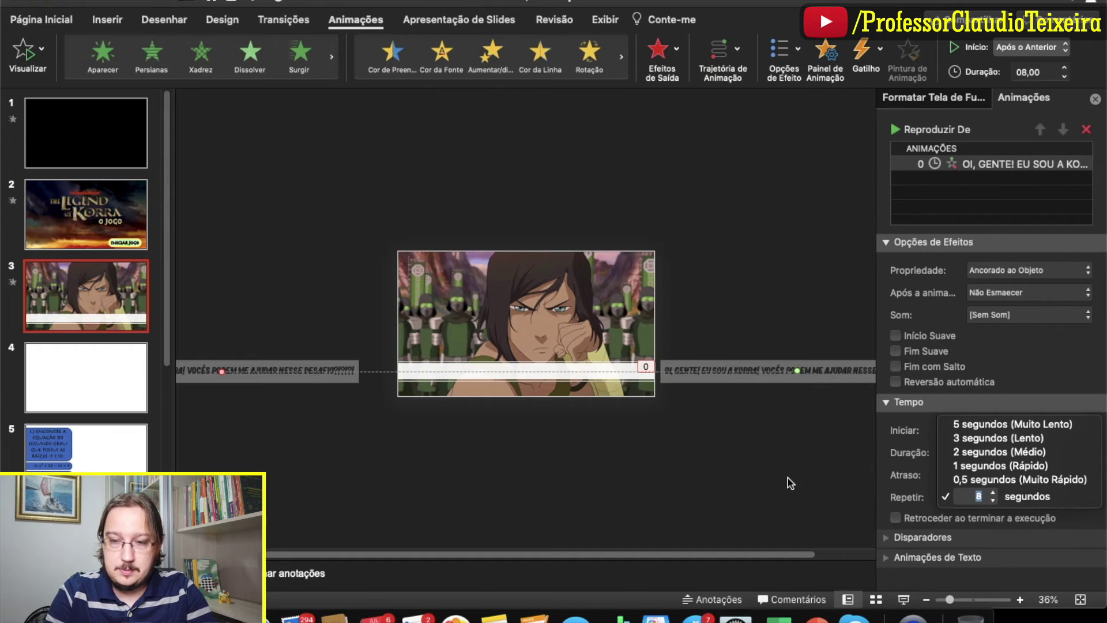
key(Tab)
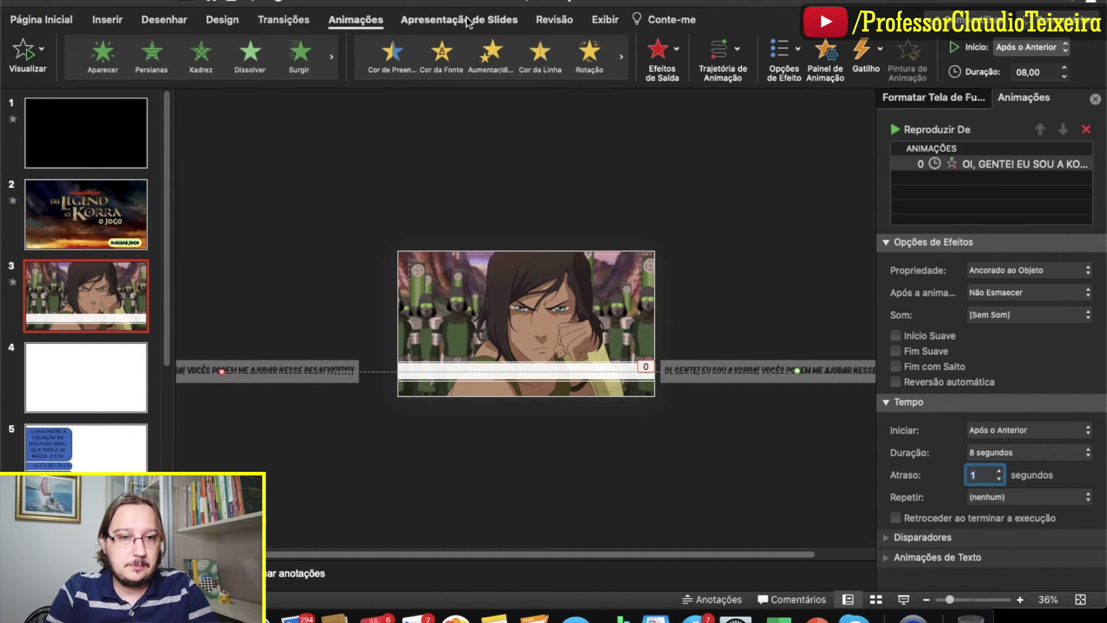
click(468, 22)
click(75, 41)
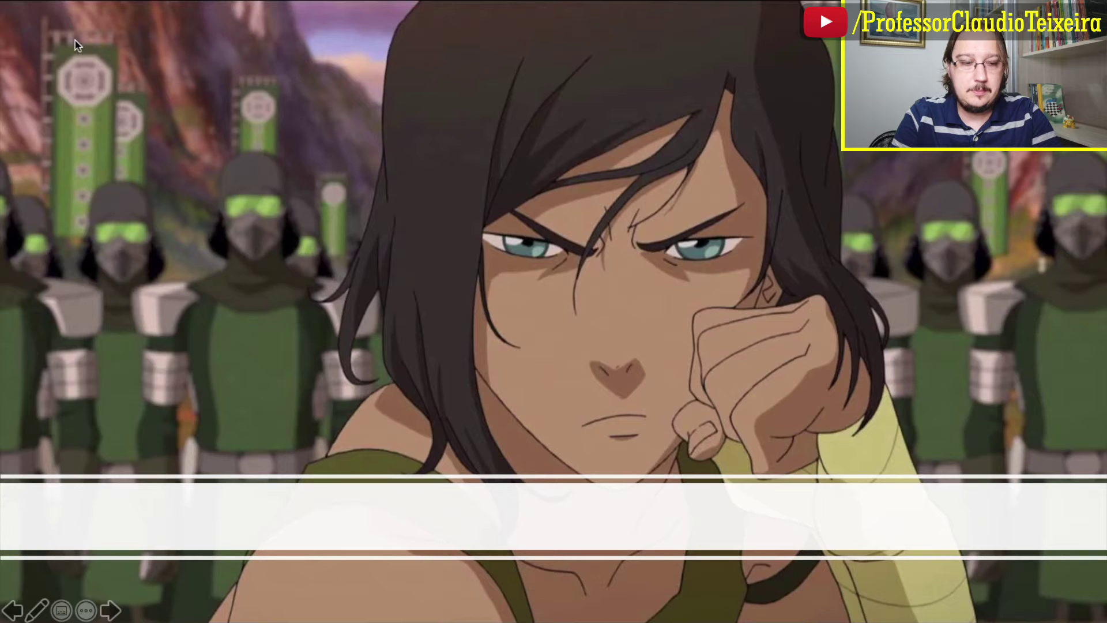
key(Escape)
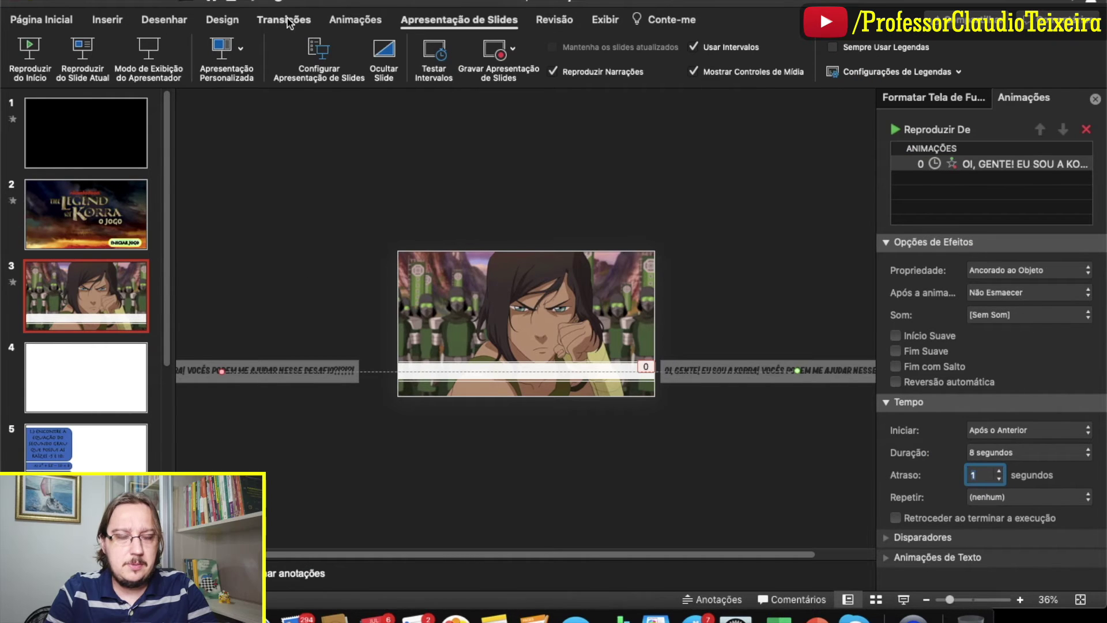
Step: Make slide 3 advance automatically after 9 seconds
click(287, 18)
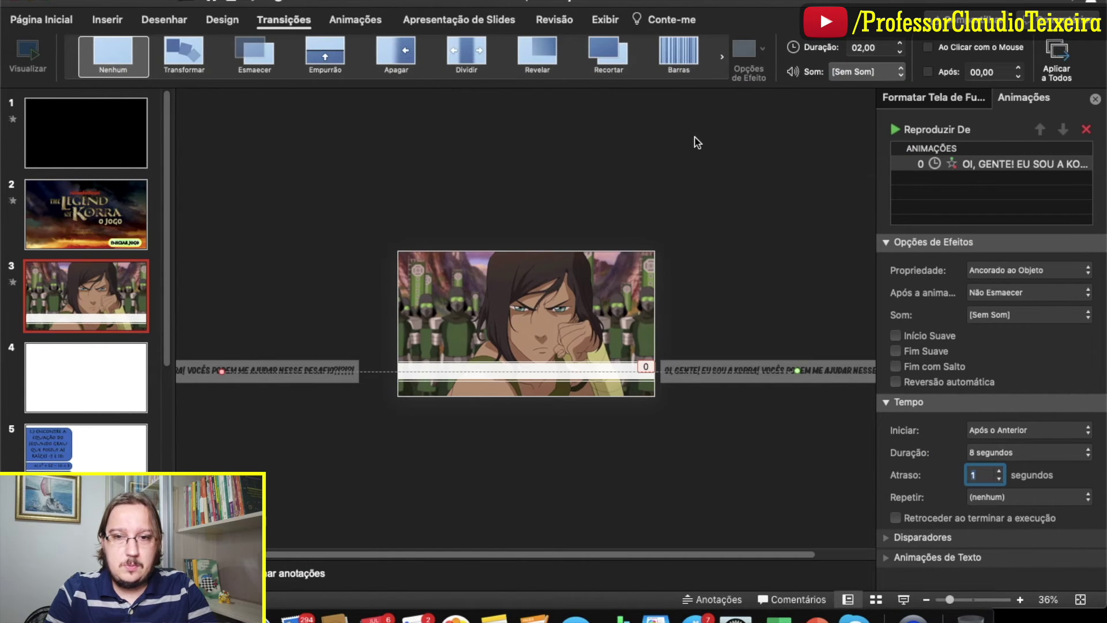
key(Page_Down)
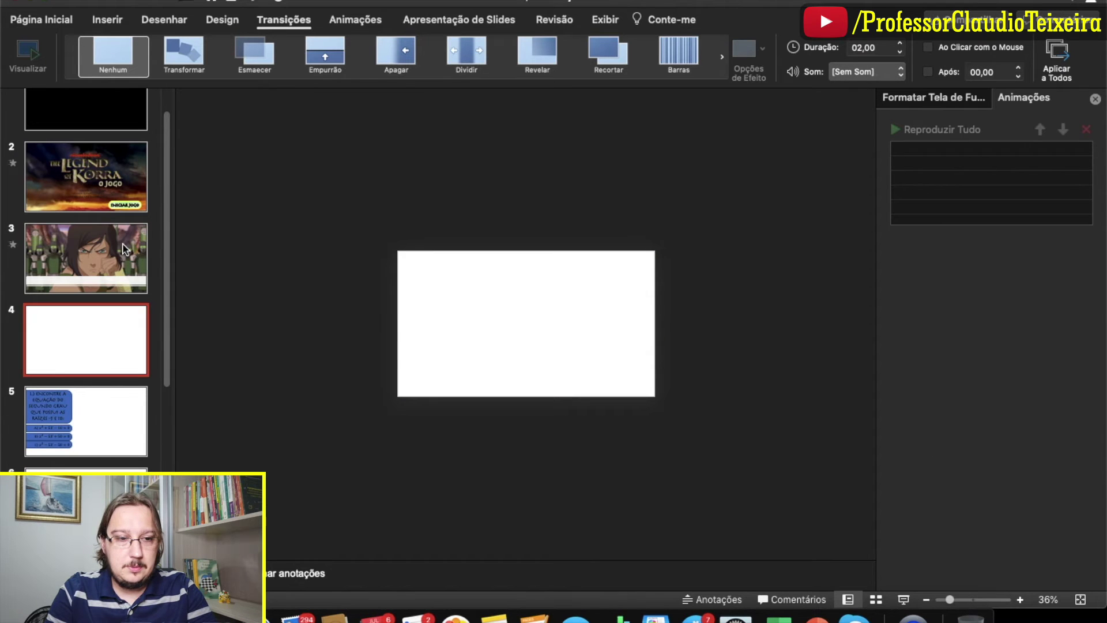
click(124, 249)
double_click(998, 70)
text(9)
key(Return)
Step: Insert the picture slide 04.jpg onto blank slide 4
click(115, 339)
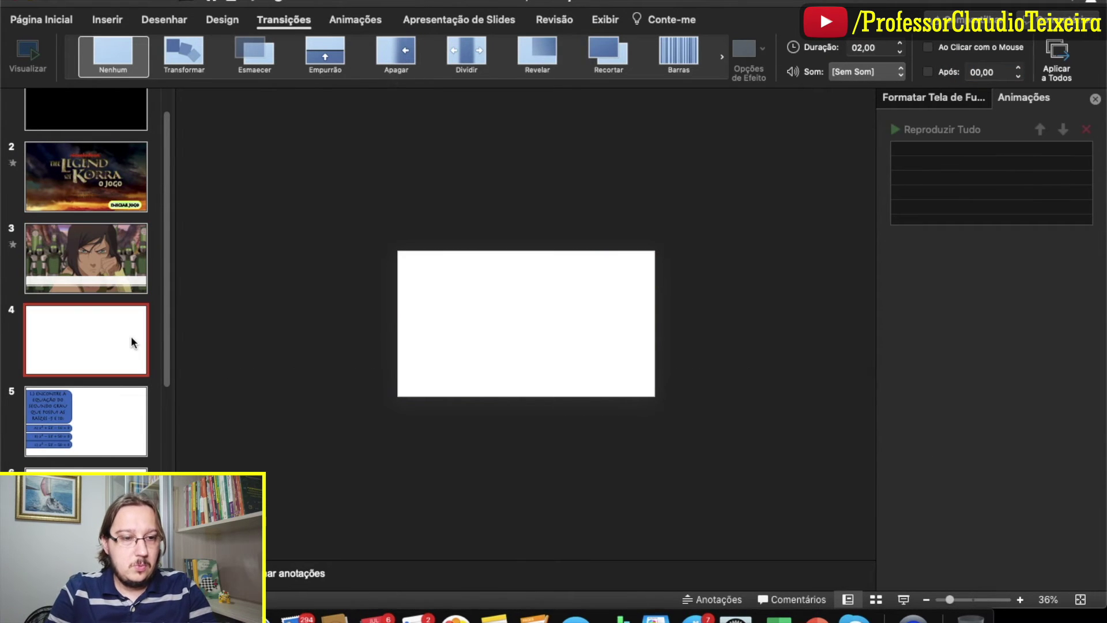
scroll(285, 243, up, 2)
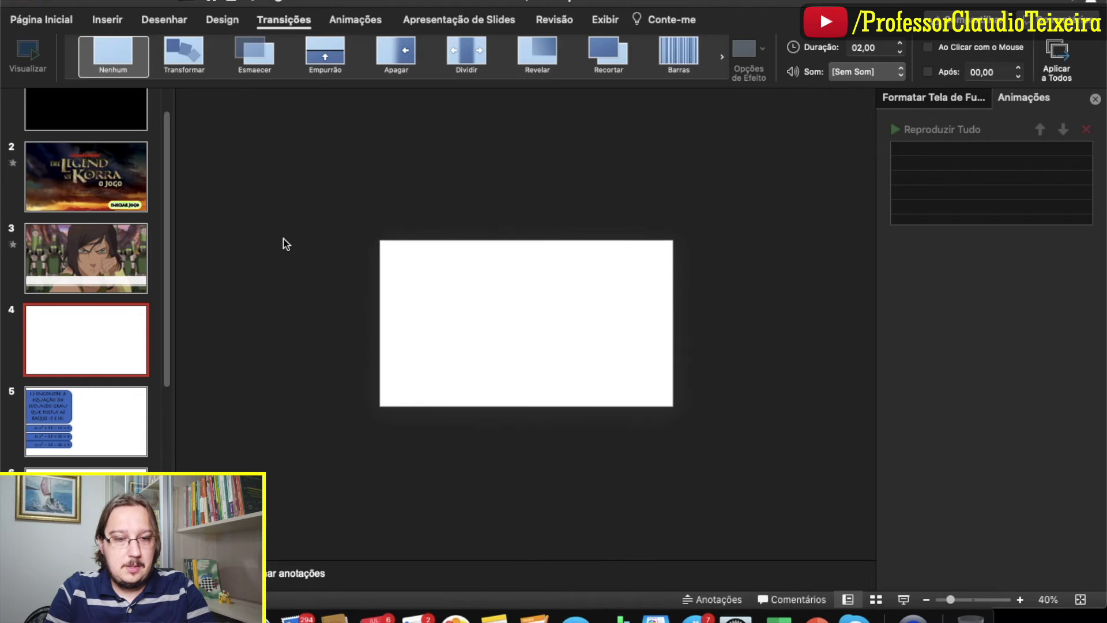
scroll(284, 242, up, 2)
click(109, 20)
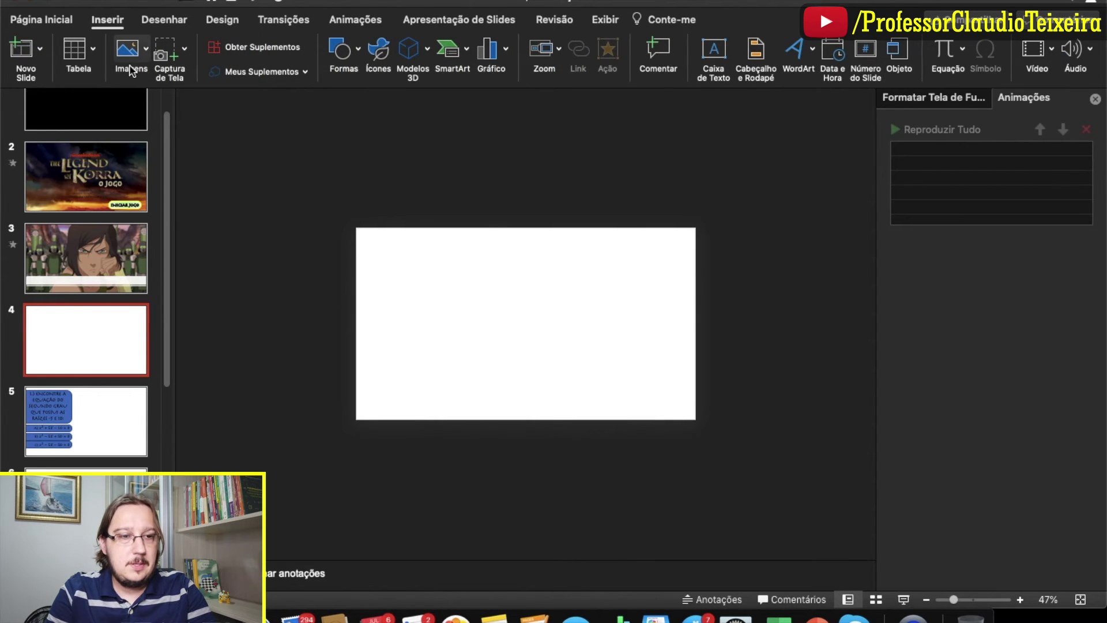
click(146, 54)
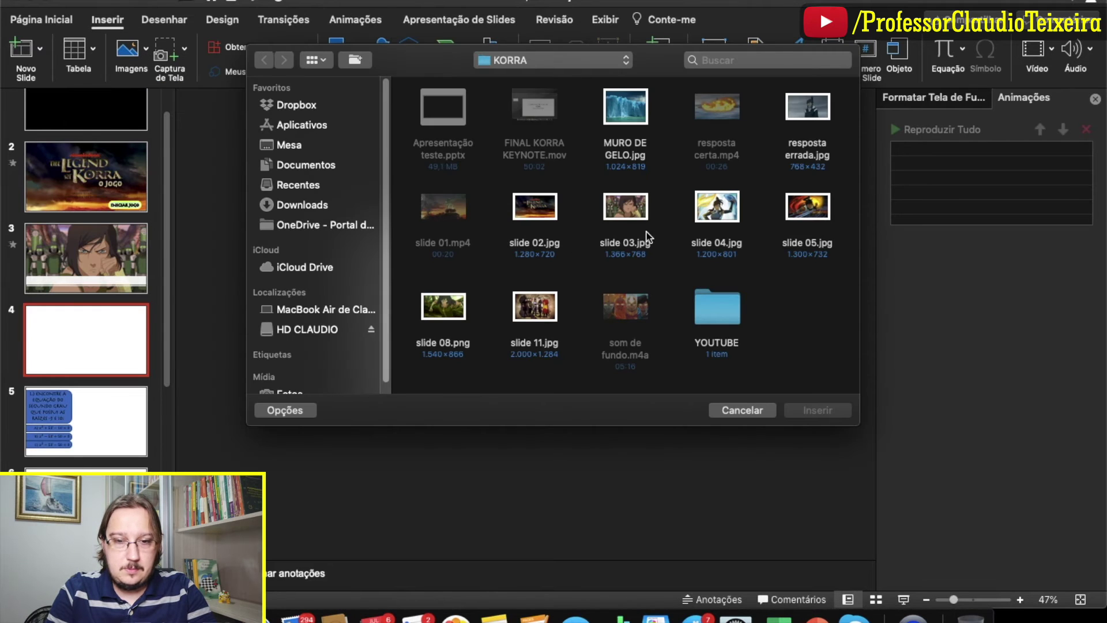
double_click(733, 211)
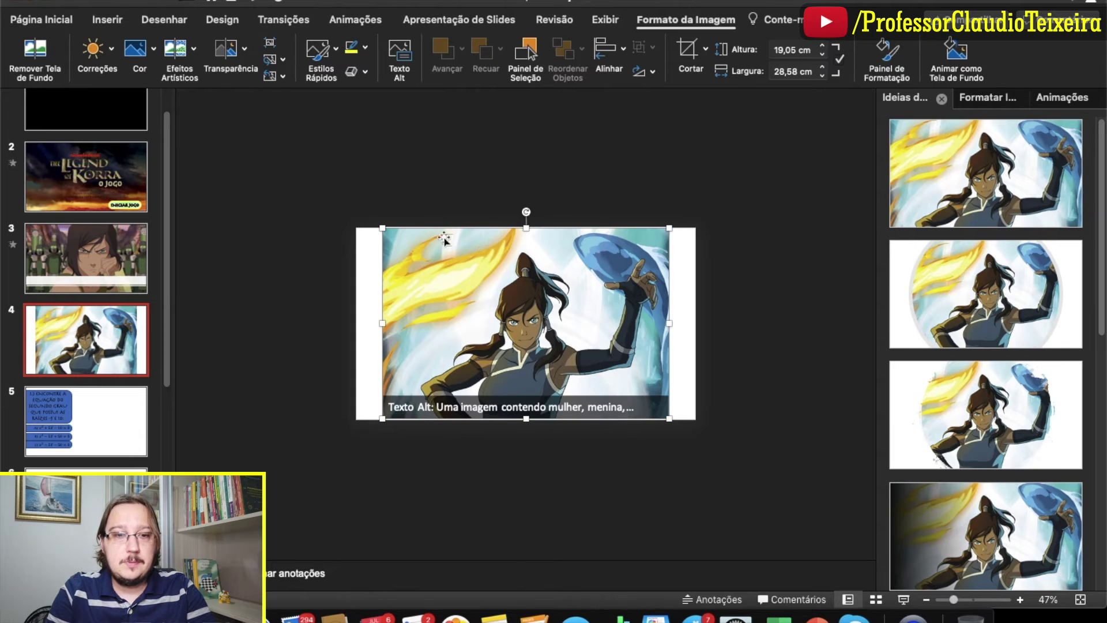
Step: Enlarge the picture to 36,95 × 24,63 cm so it fills the slide
drag(384, 227, 344, 203)
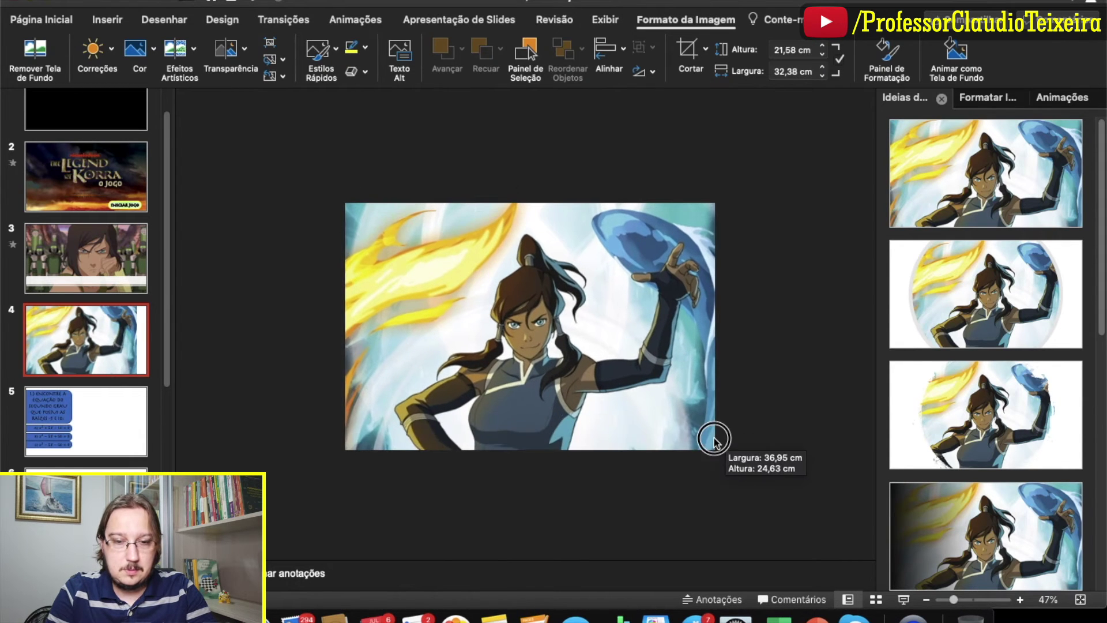
drag(668, 420, 714, 450)
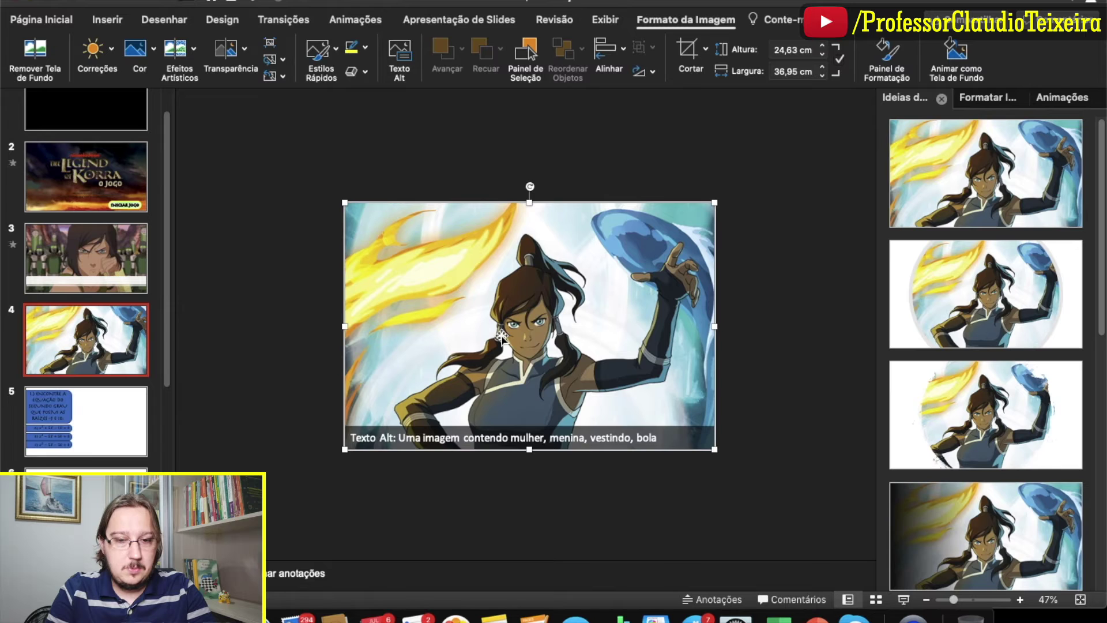
drag(501, 336, 515, 360)
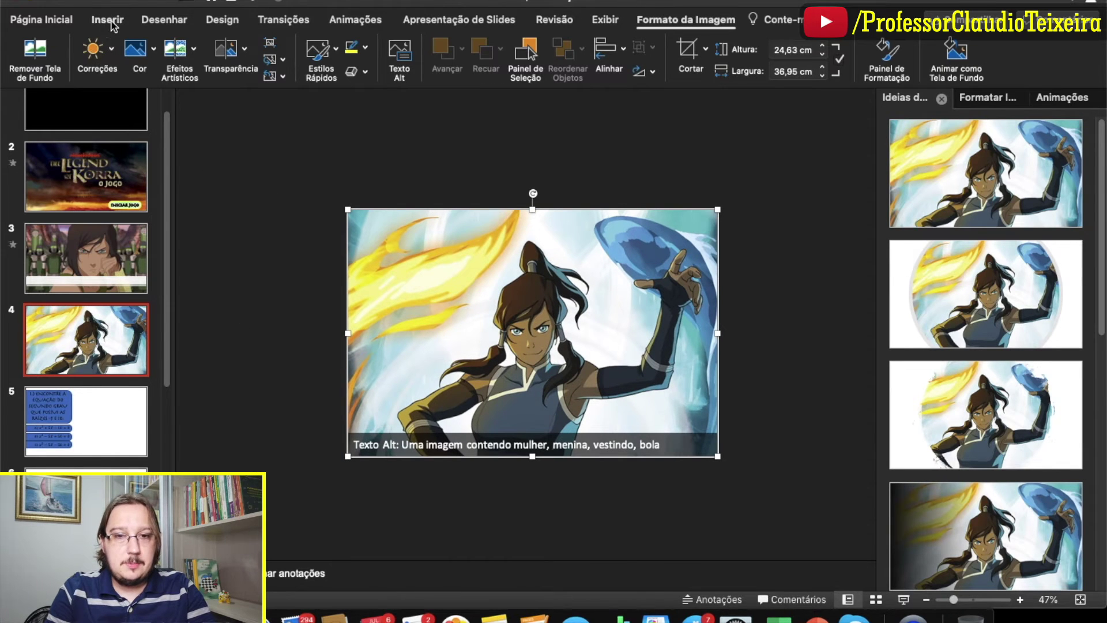
click(108, 21)
Step: Add a text box reading 'VAMOS COMEÇAR ENTÃO!' across the top of the picture
click(715, 58)
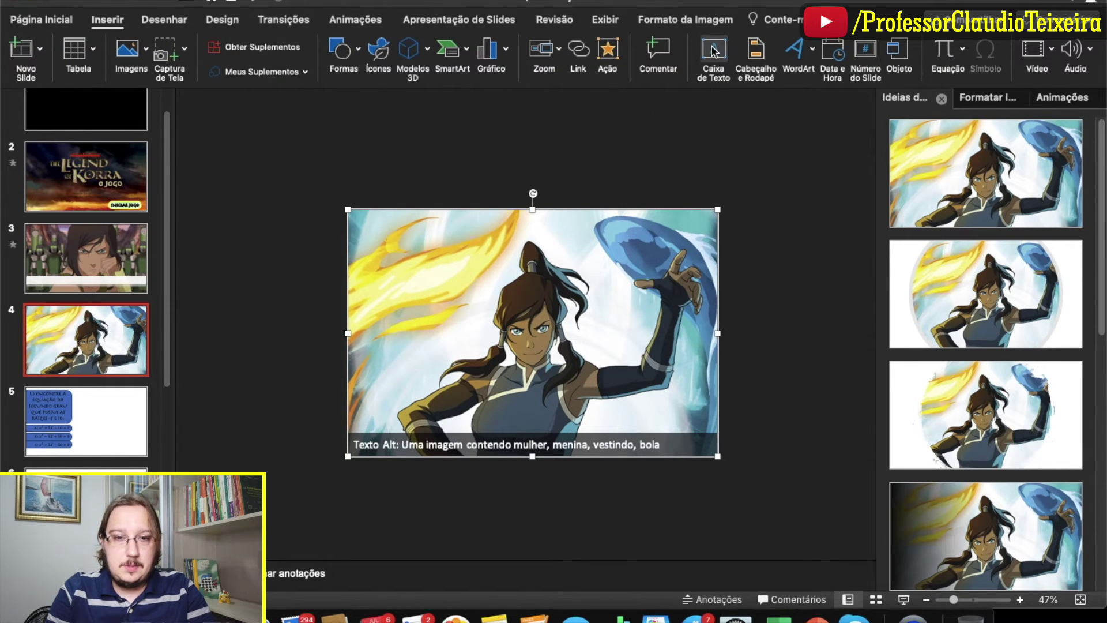
drag(386, 244, 668, 253)
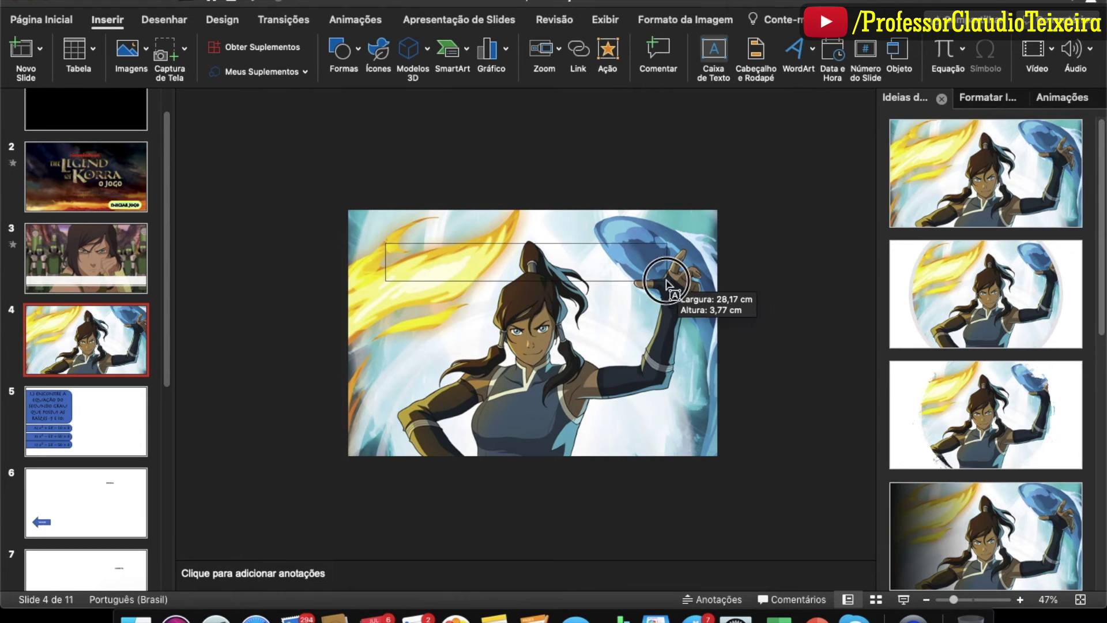
text(VAMOS COMEÇAR ENTÃO!)
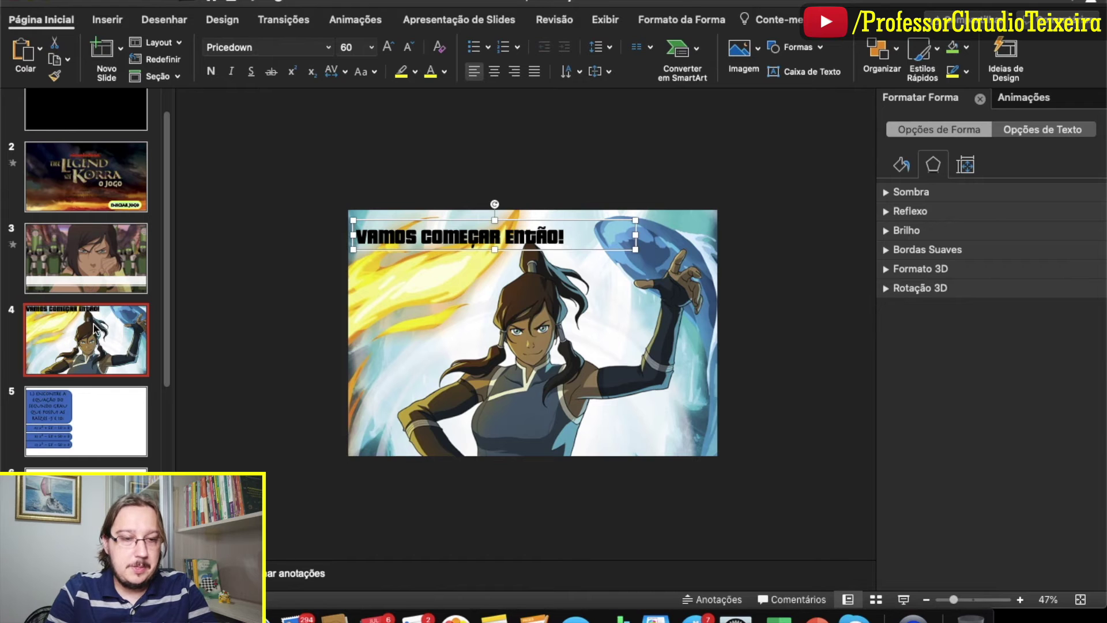
Step: Shift the Korra picture slightly down-right and nudge the heading into place over it
click(578, 299)
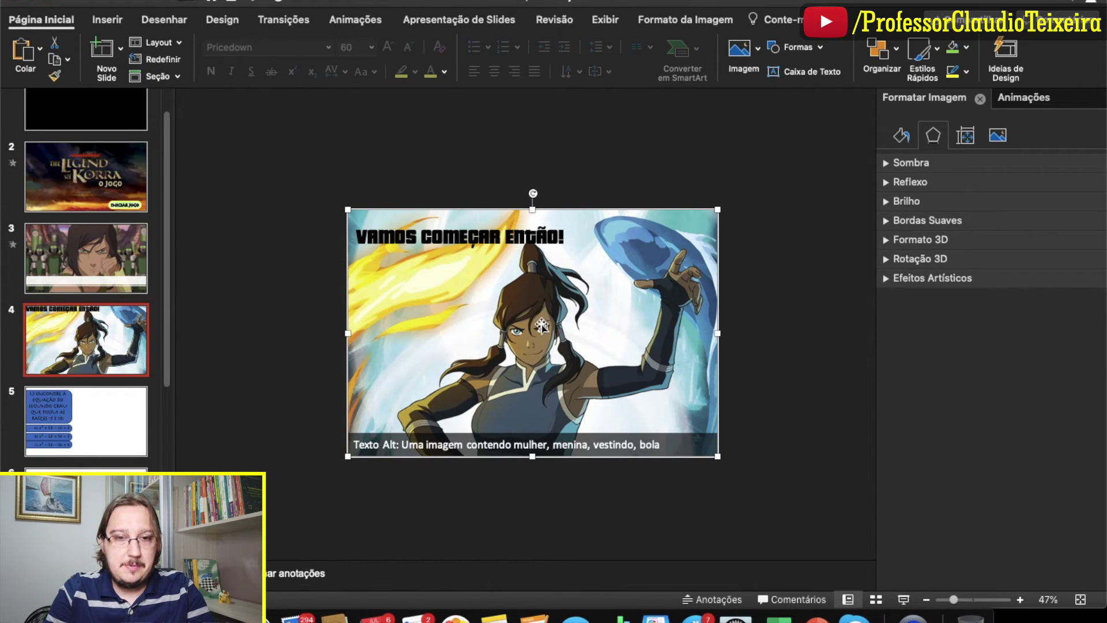
drag(512, 310, 532, 322)
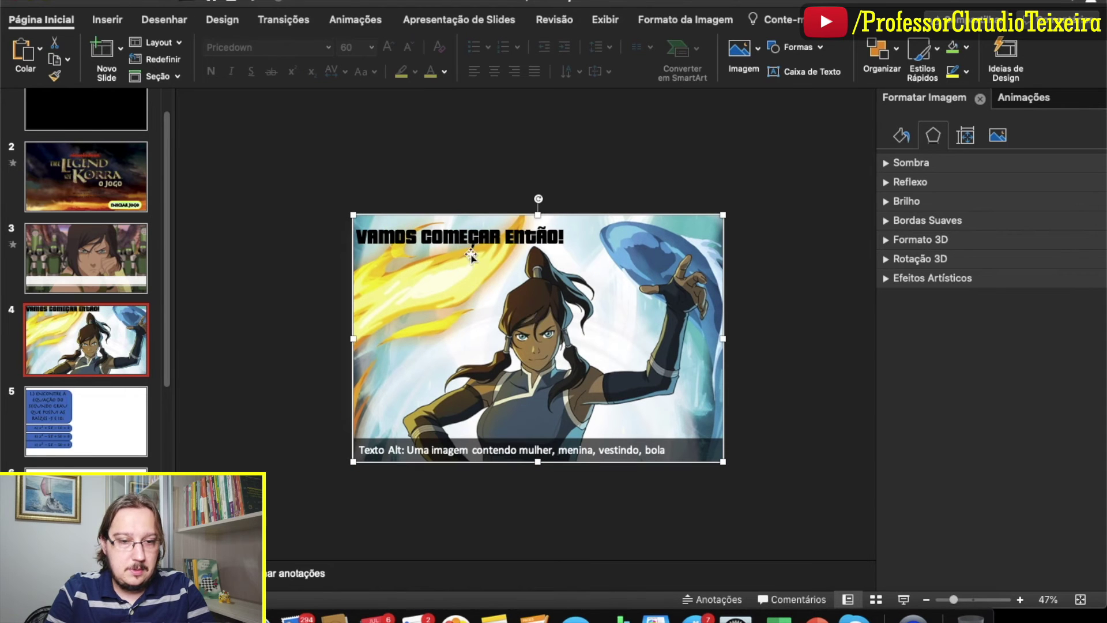
click(472, 238)
click(484, 225)
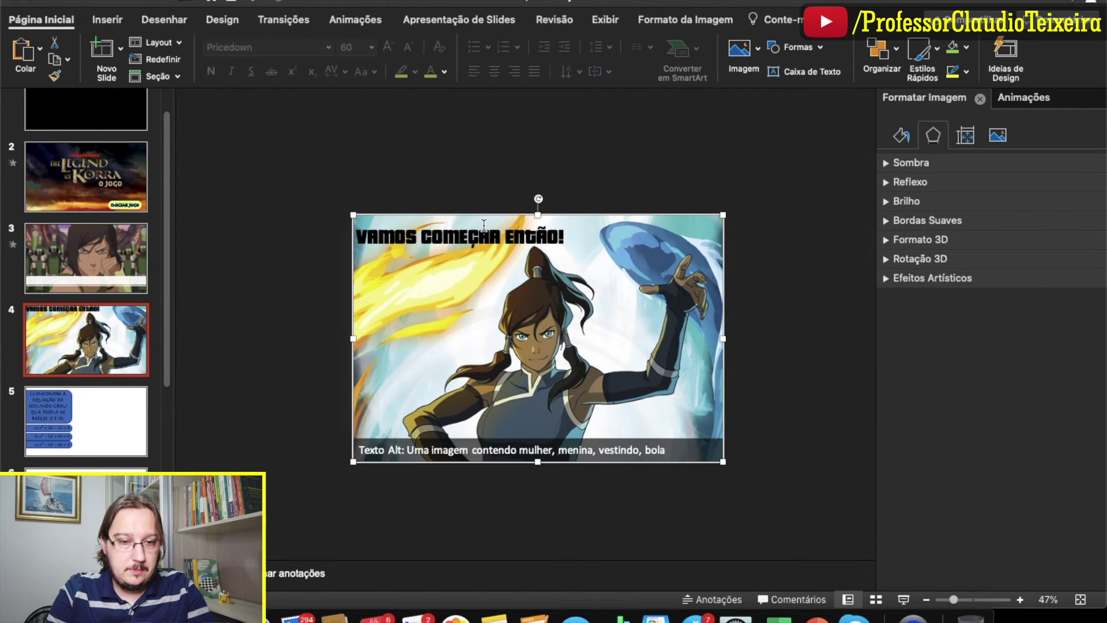
click(484, 225)
click(511, 217)
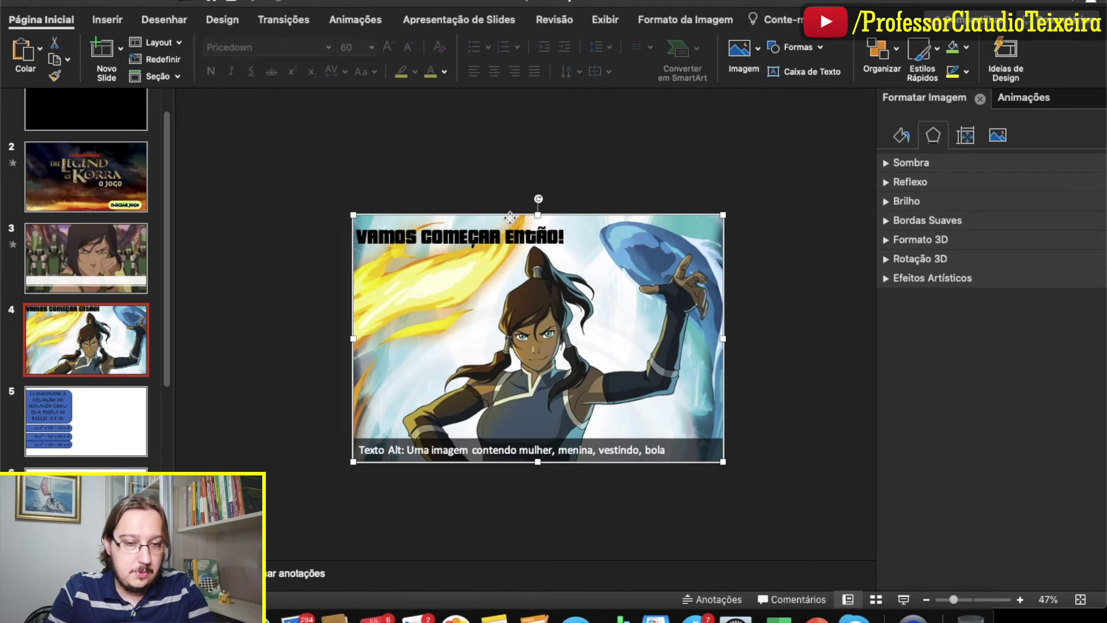
drag(510, 217, 511, 219)
click(515, 221)
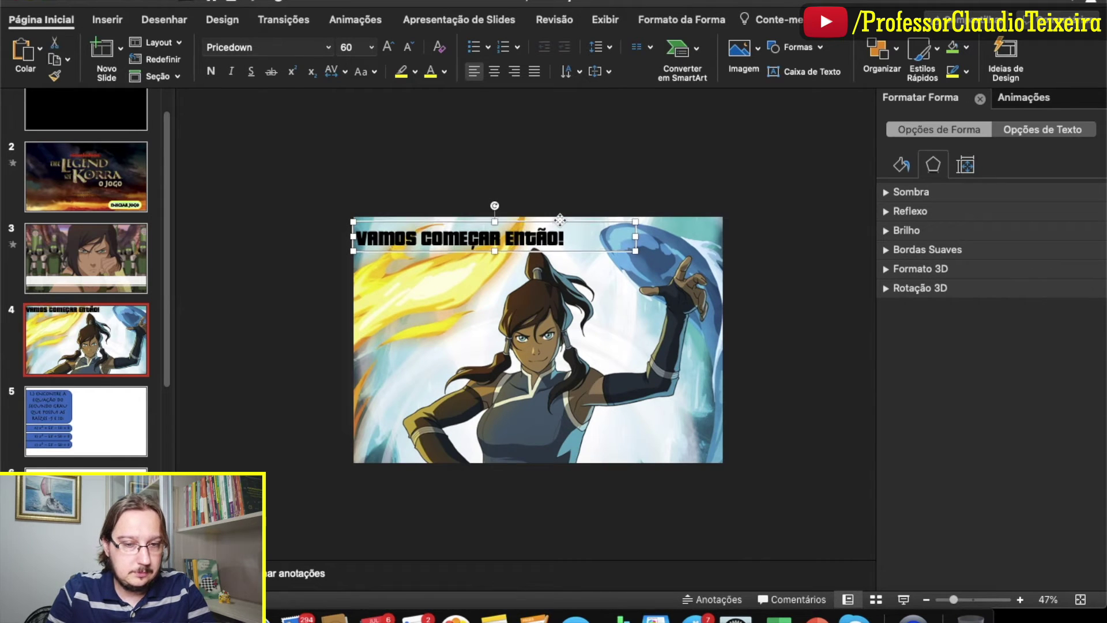
key(Down)
key(Right)
key(Right)
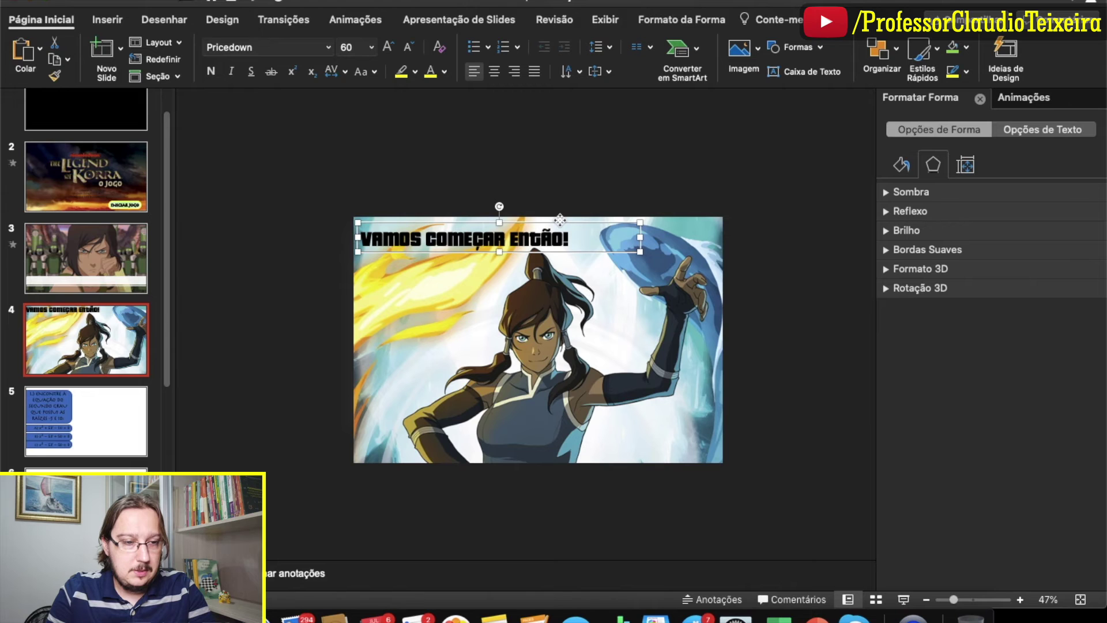
key(Down)
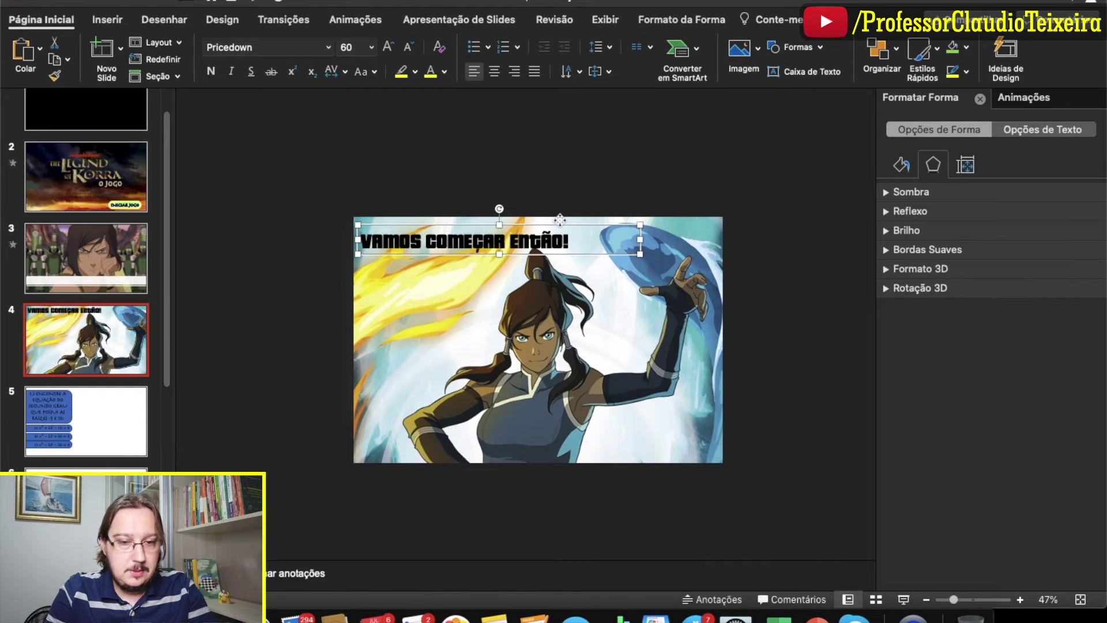
Step: Resize and realign the Korra picture to about 38,29 × 25,53 cm to match the slide edges
click(603, 343)
drag(601, 340, 631, 350)
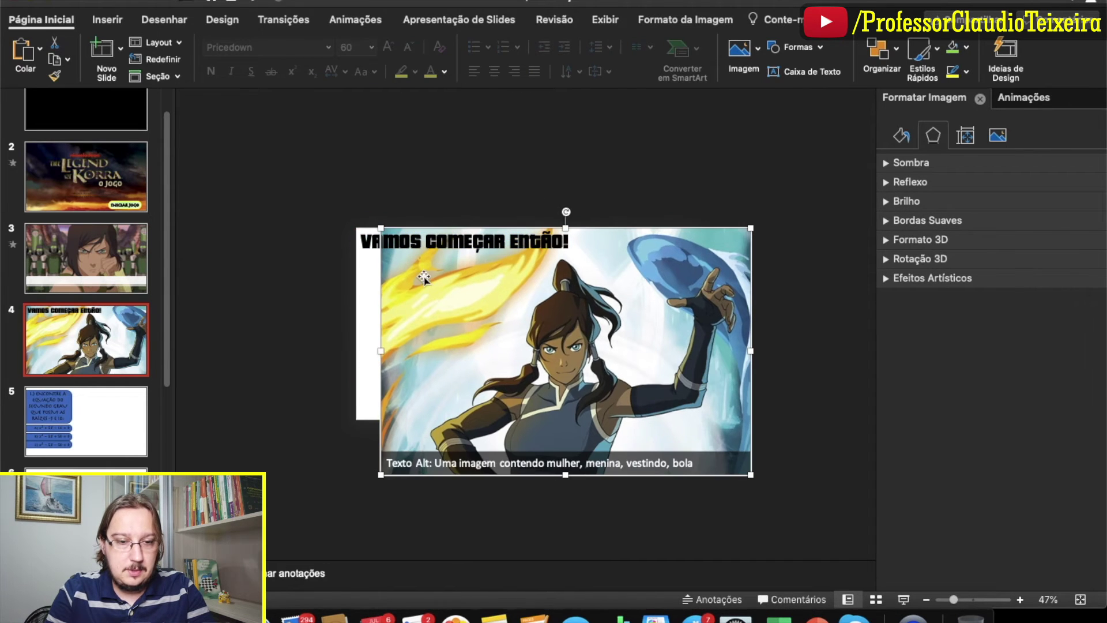
drag(383, 224, 329, 193)
drag(643, 283, 667, 308)
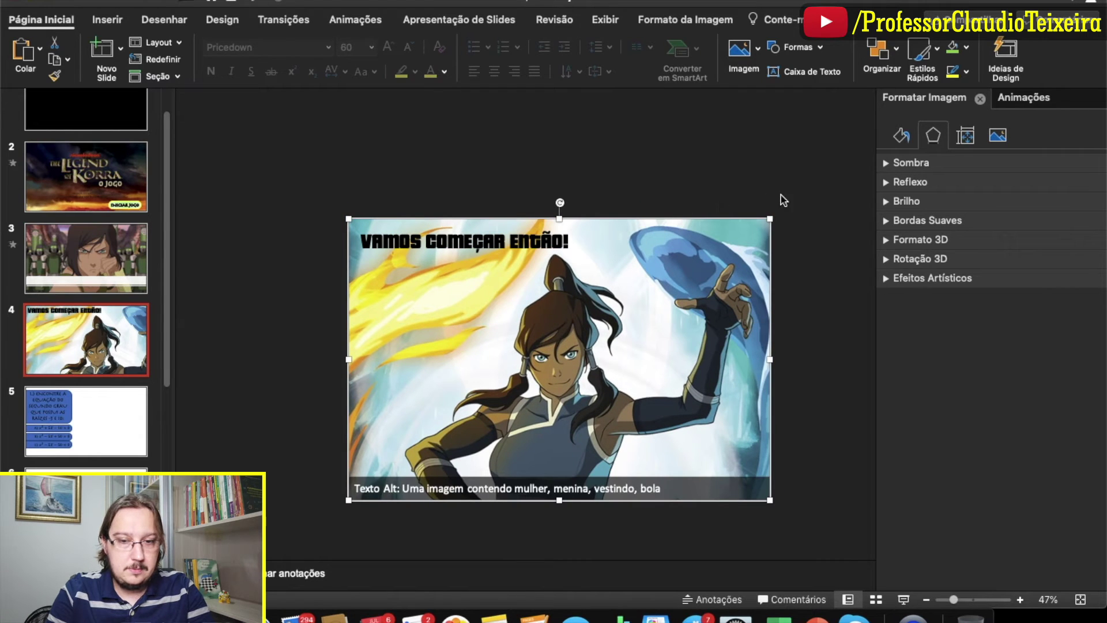
drag(769, 500, 744, 484)
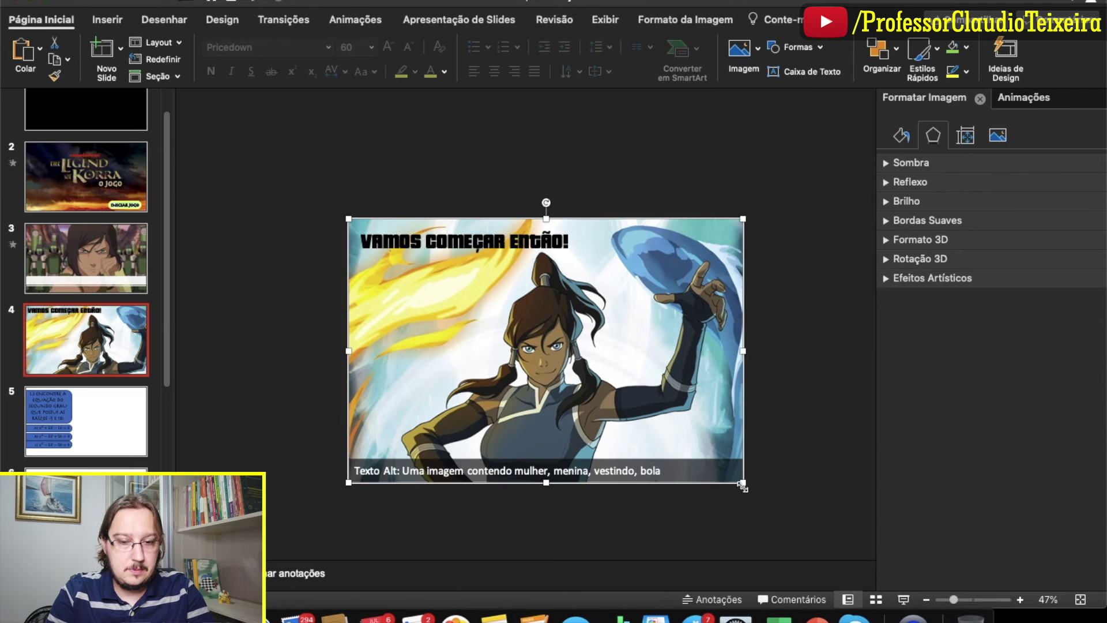
drag(744, 486, 723, 474)
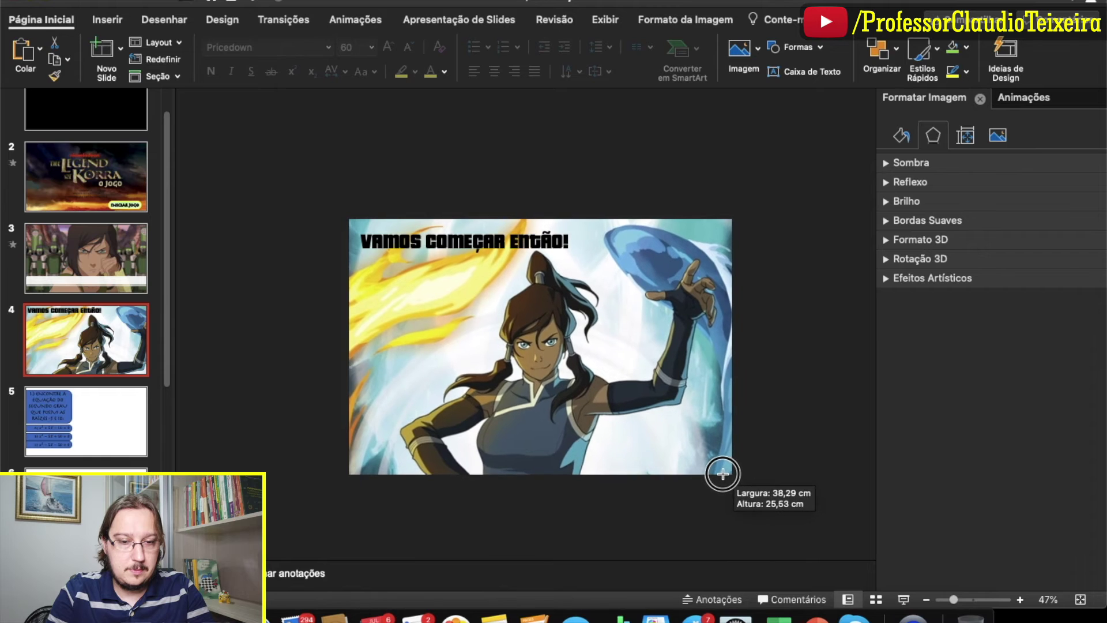
drag(722, 473, 724, 470)
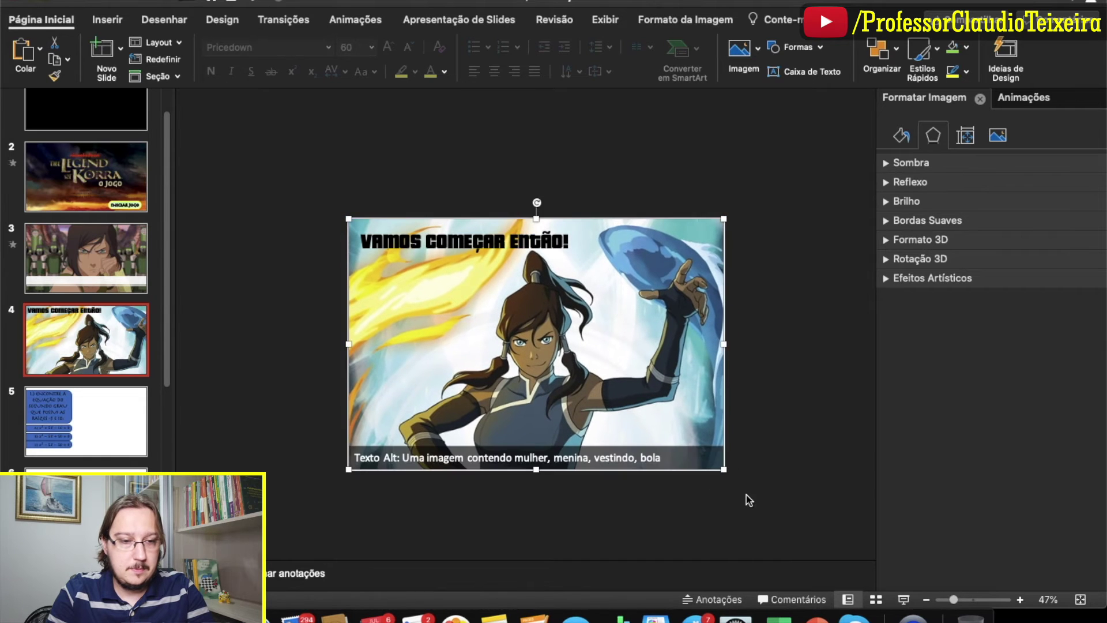
click(776, 216)
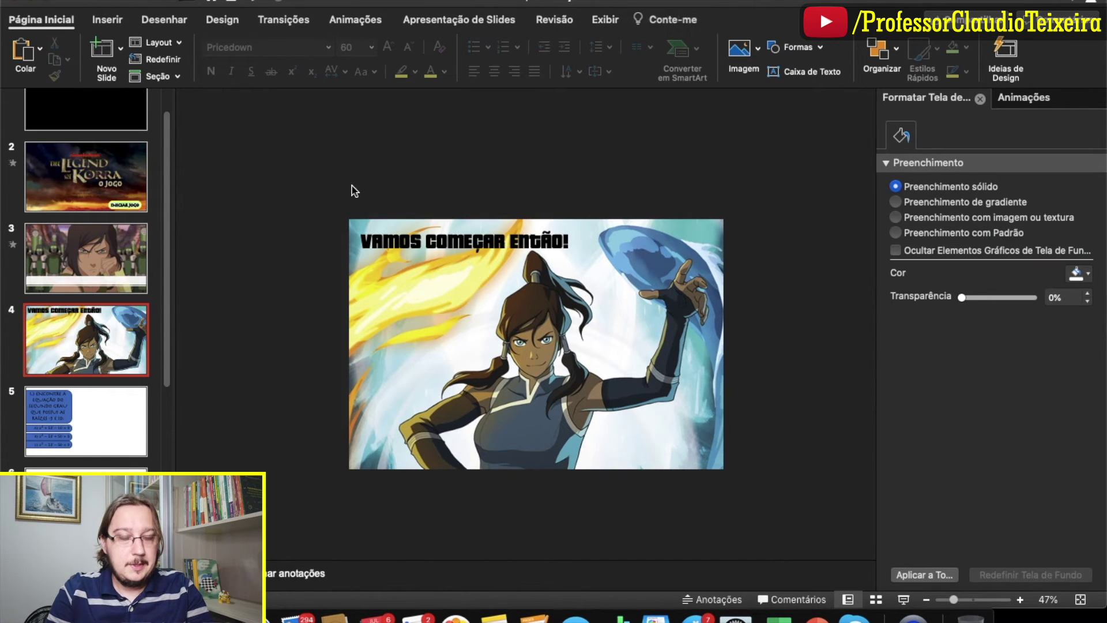
Step: Give 'VAMOS COMEÇAR ENTÃO!' a Surgir entrance from the left, After Previous, 1-second delay
click(440, 236)
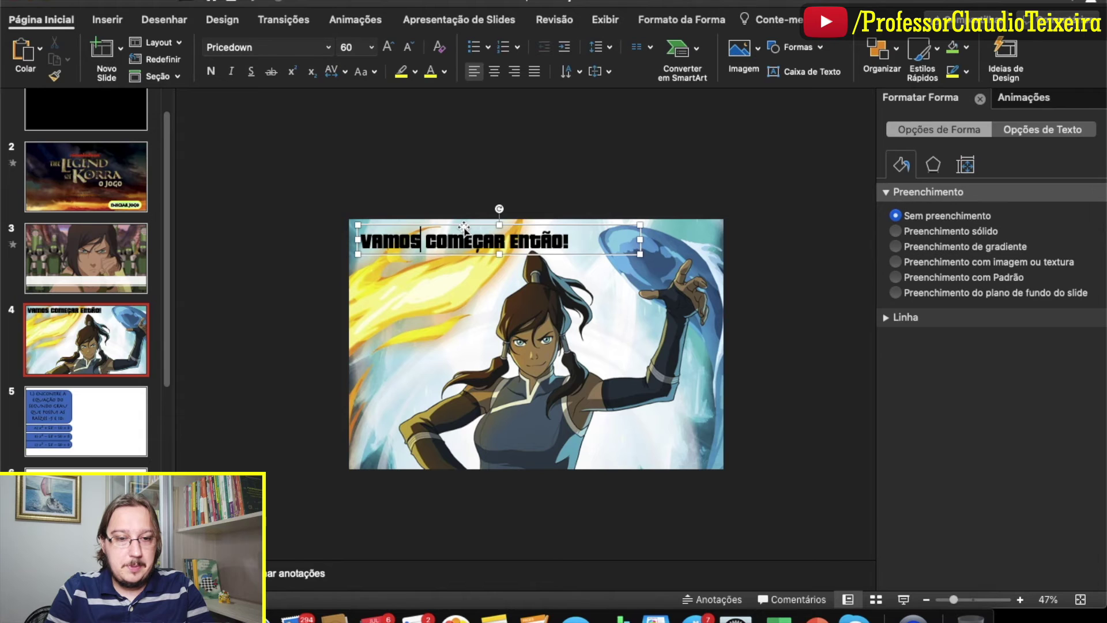
click(356, 19)
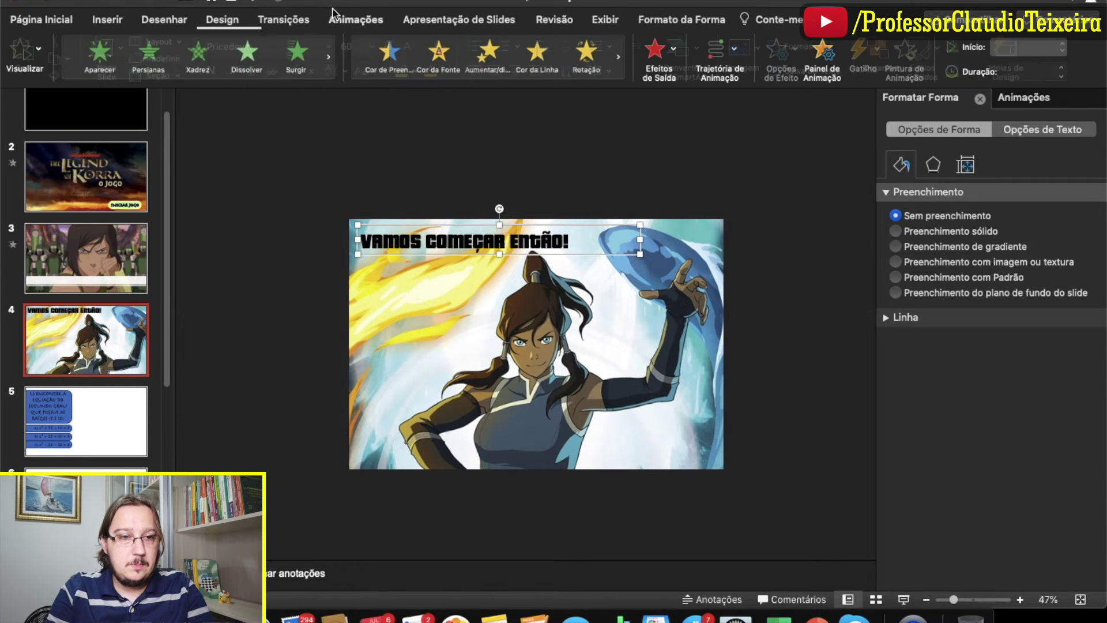
click(300, 55)
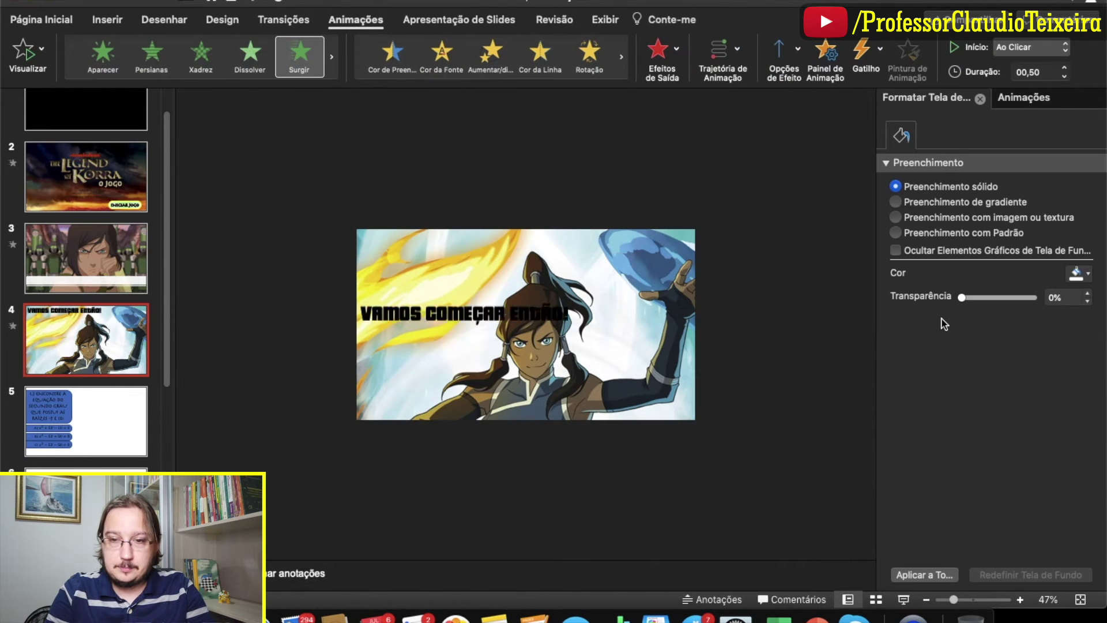
click(1030, 99)
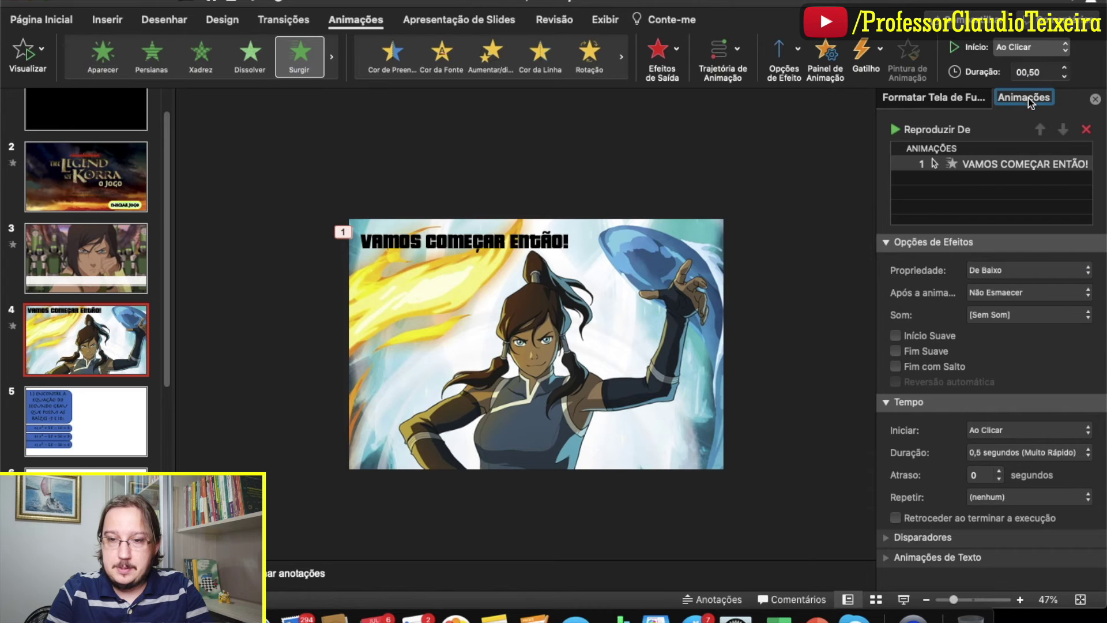
click(1053, 271)
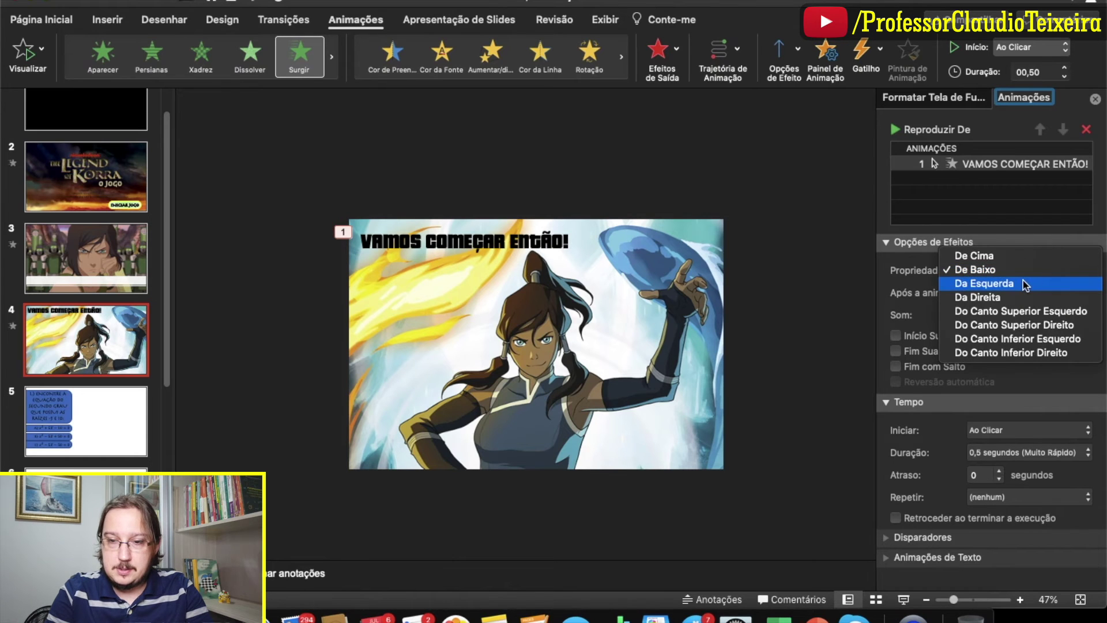
click(1026, 282)
click(1034, 430)
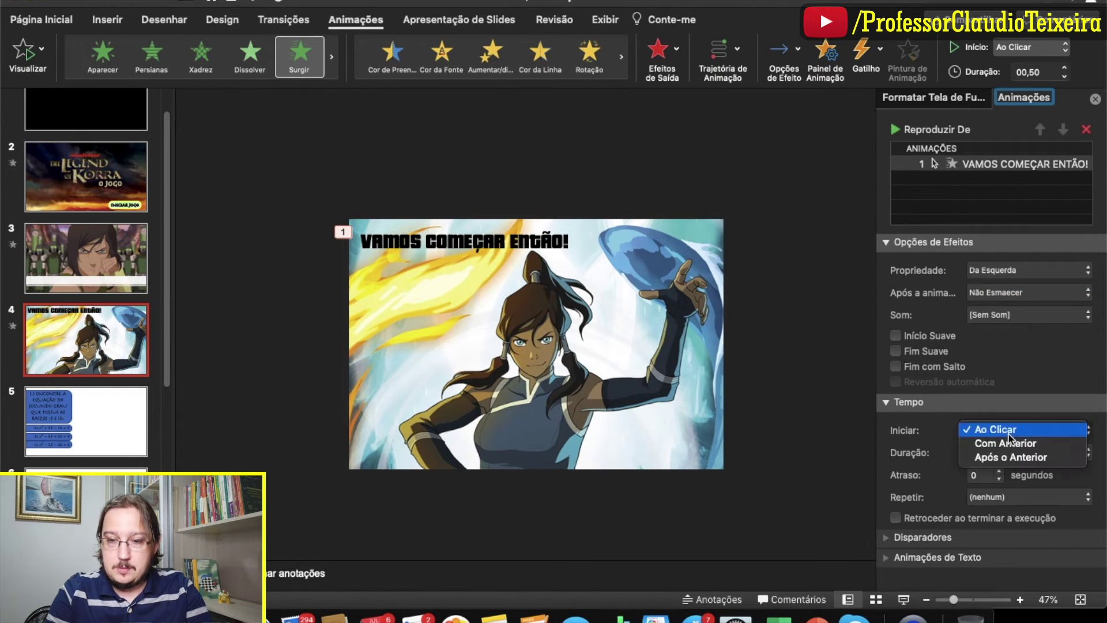
click(1000, 461)
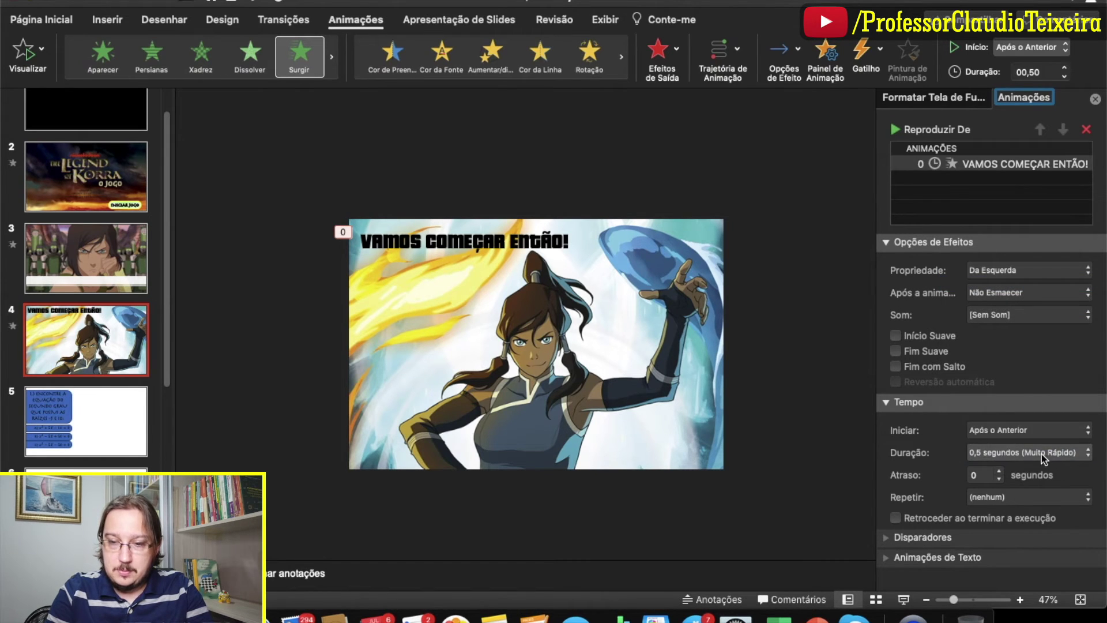
click(897, 130)
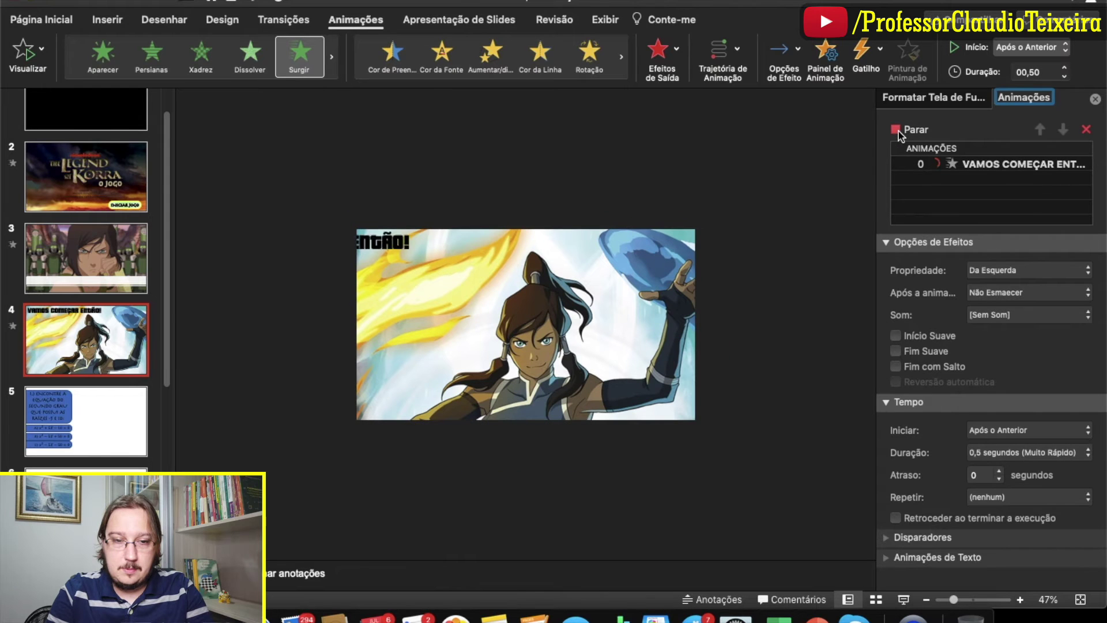
click(1000, 472)
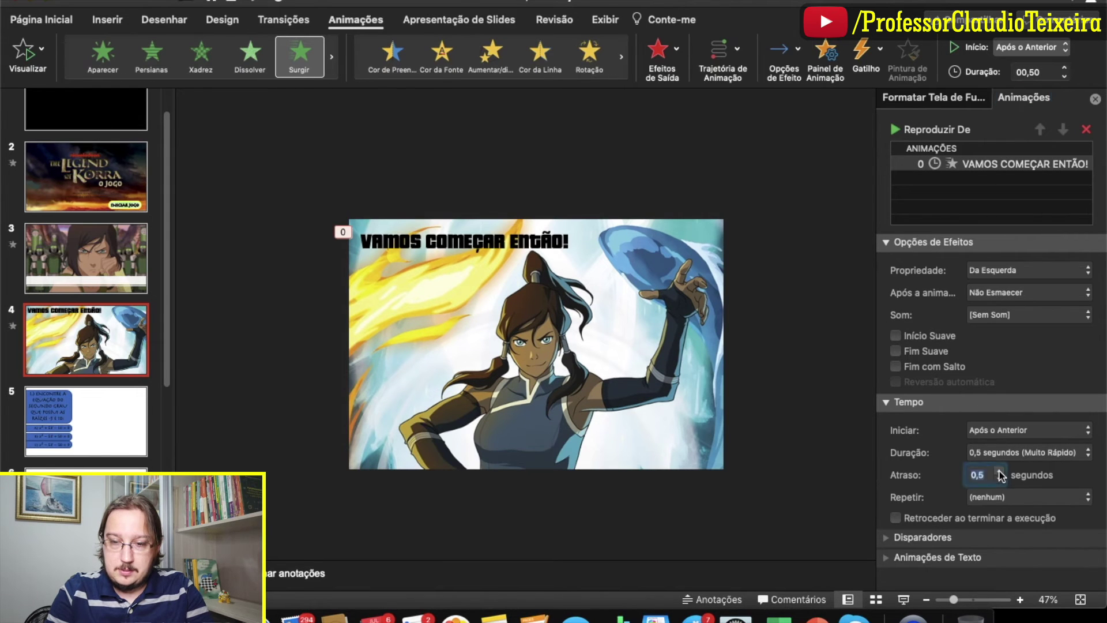
click(895, 131)
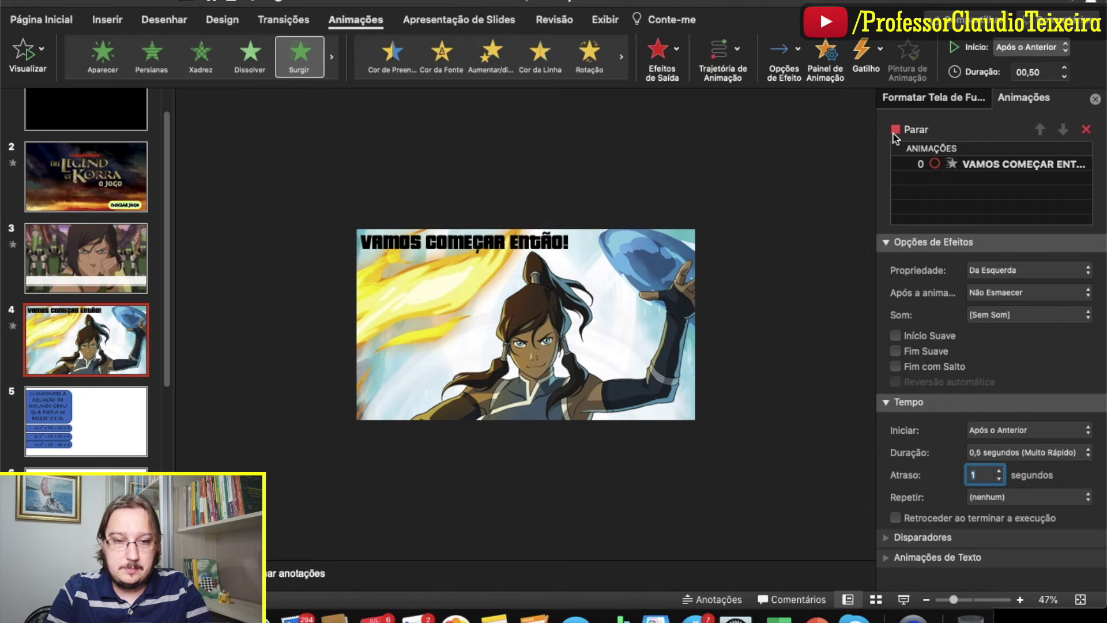
click(673, 130)
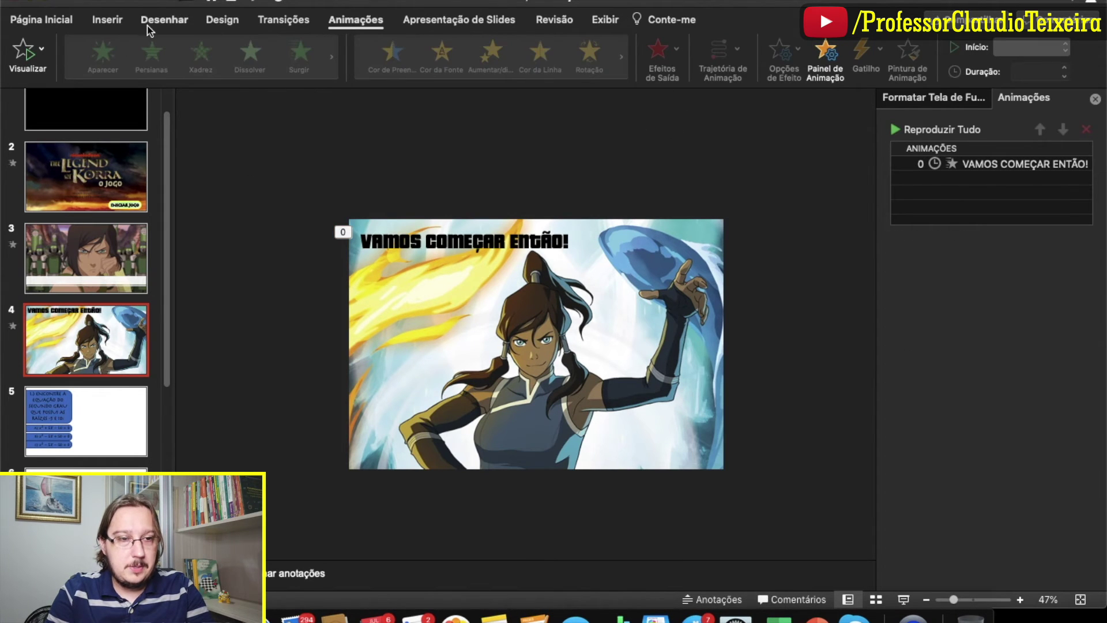
Step: Set slide 4 to advance after 3 seconds and test it in a slideshow from the current slide
click(286, 23)
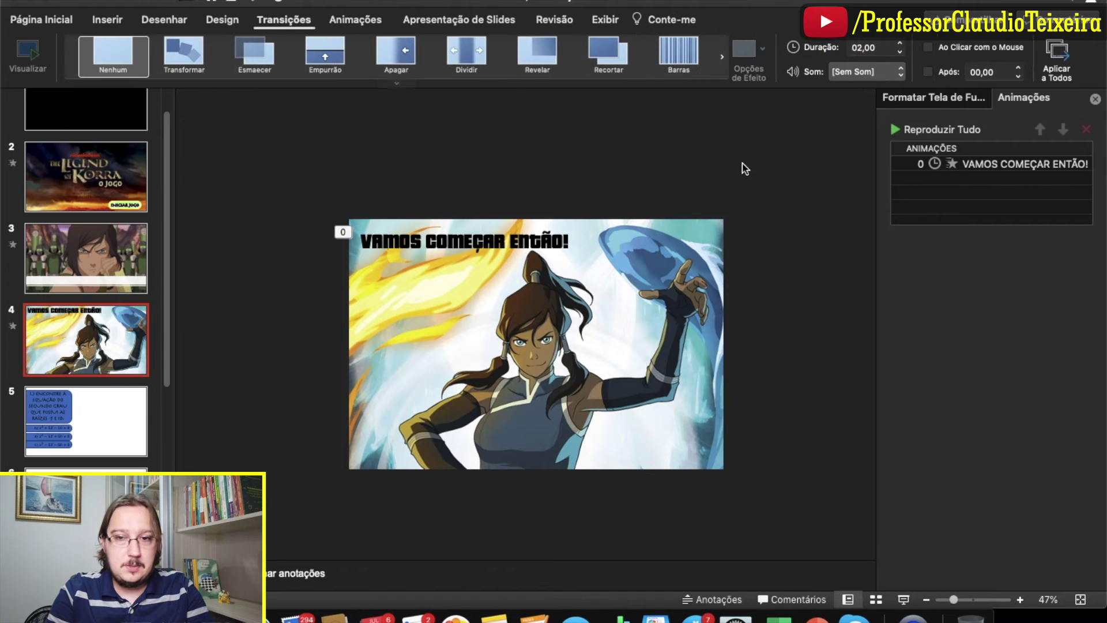
double_click(984, 73)
text(3)
key(Return)
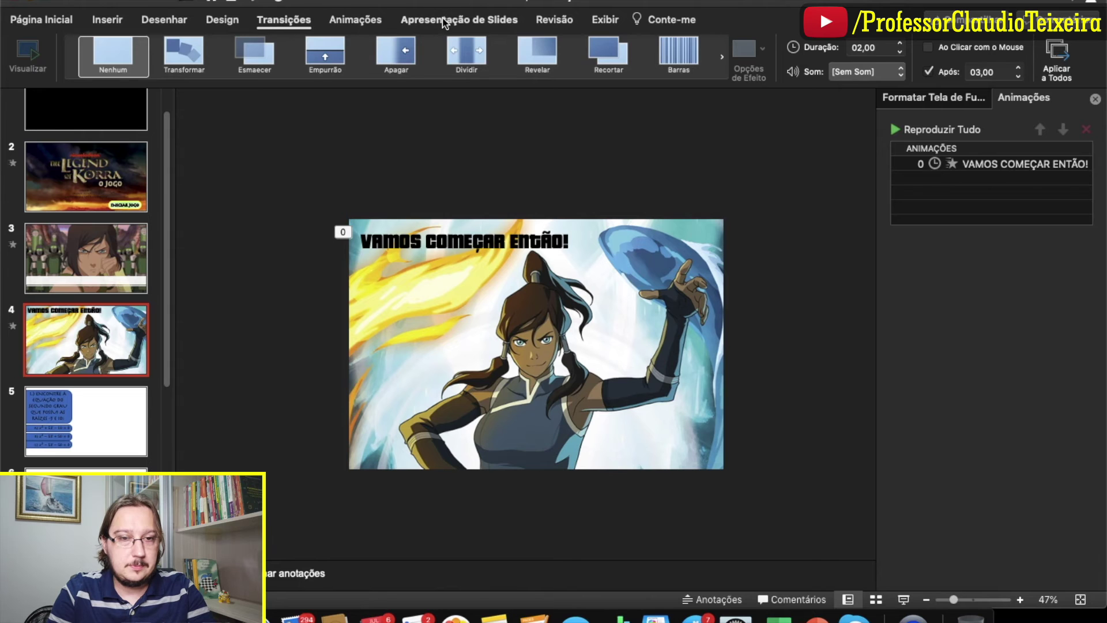
click(444, 22)
click(81, 48)
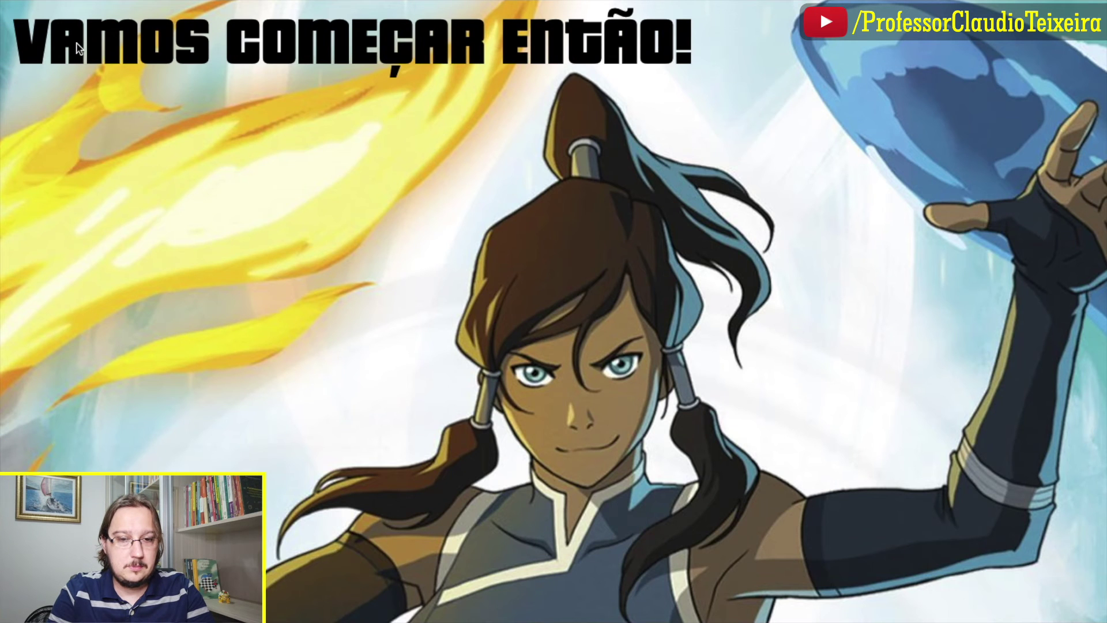
key(Escape)
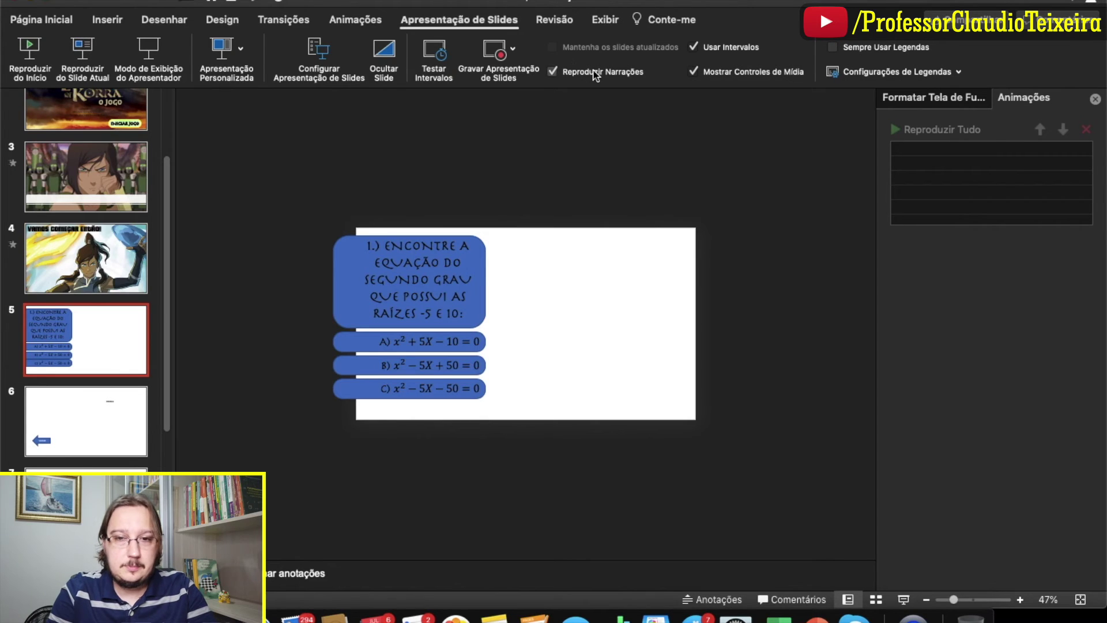
Step: Lengthen slide 4's automatic advance to 4 seconds, then select slide 5
click(284, 21)
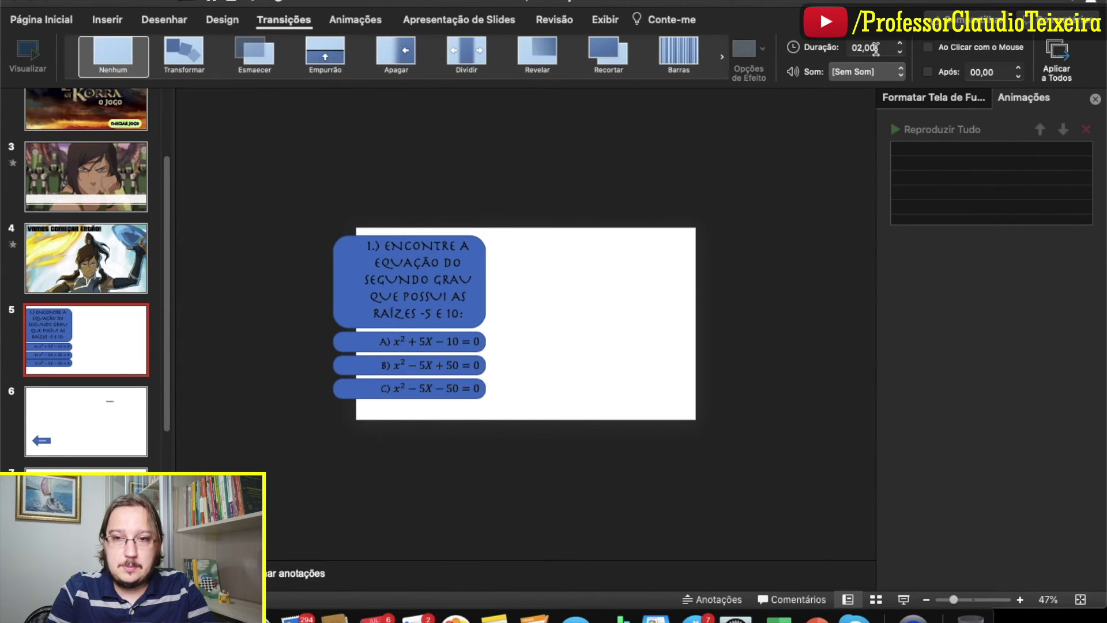
click(87, 258)
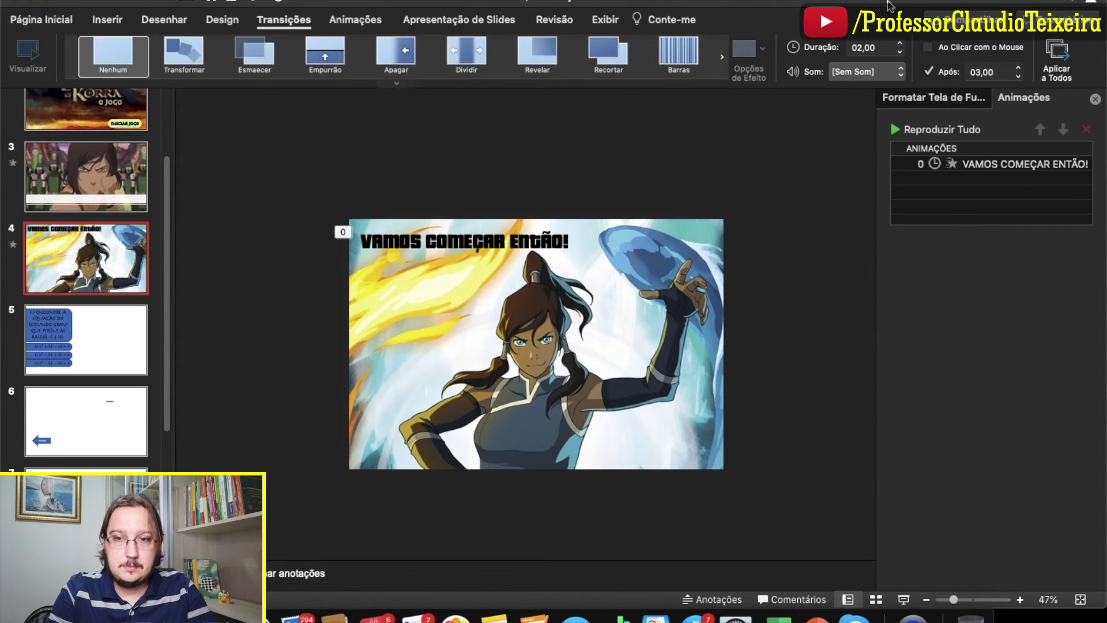
click(1019, 69)
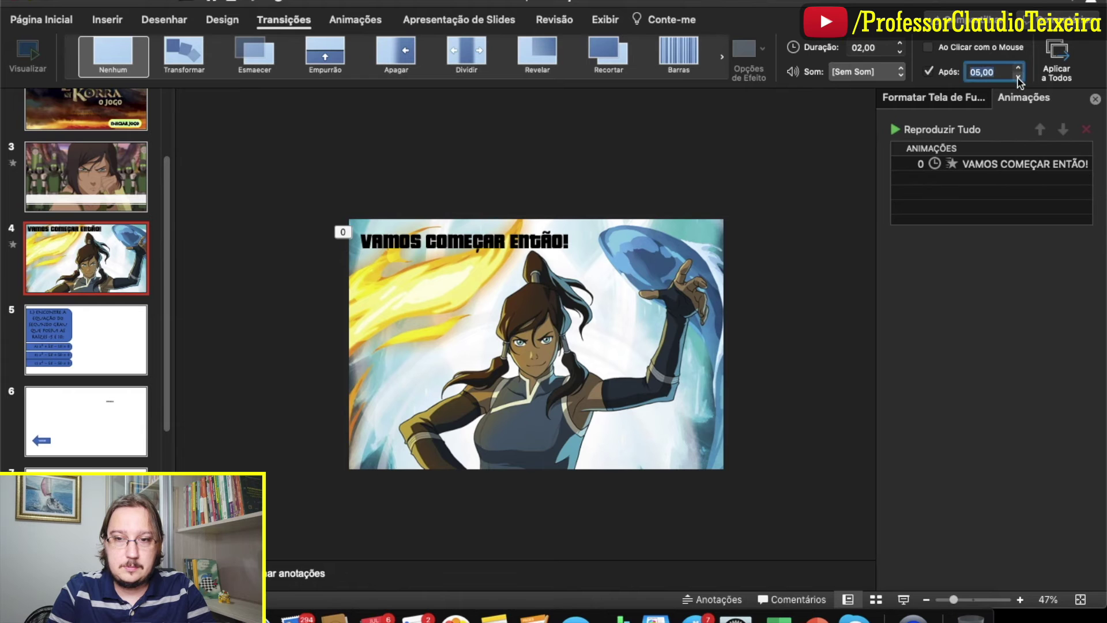
click(252, 309)
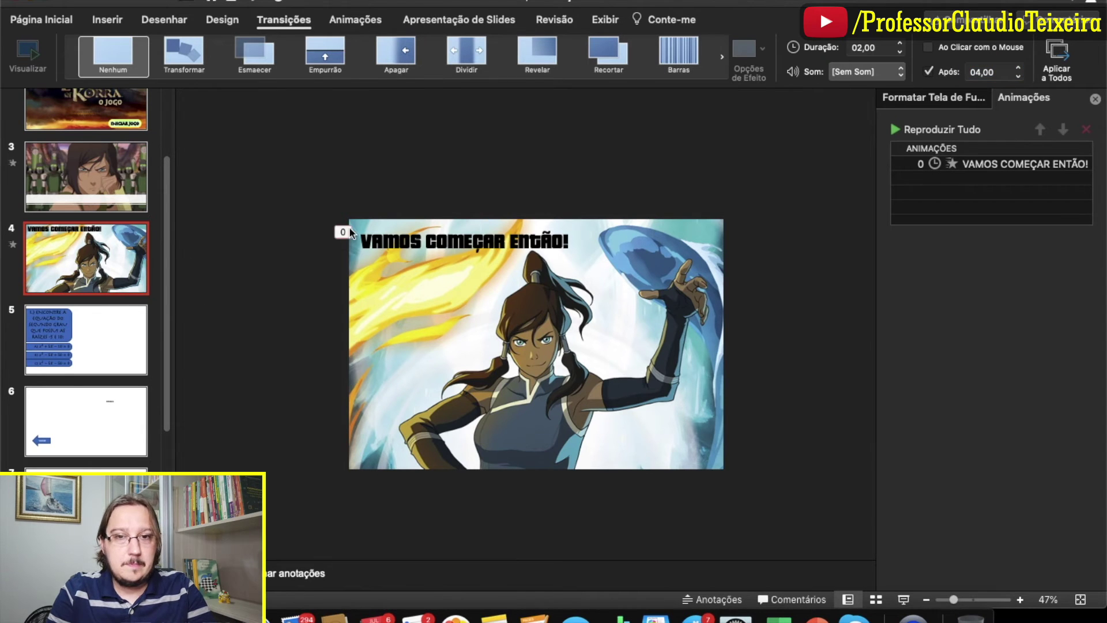
click(130, 356)
scroll(130, 356, down, 5)
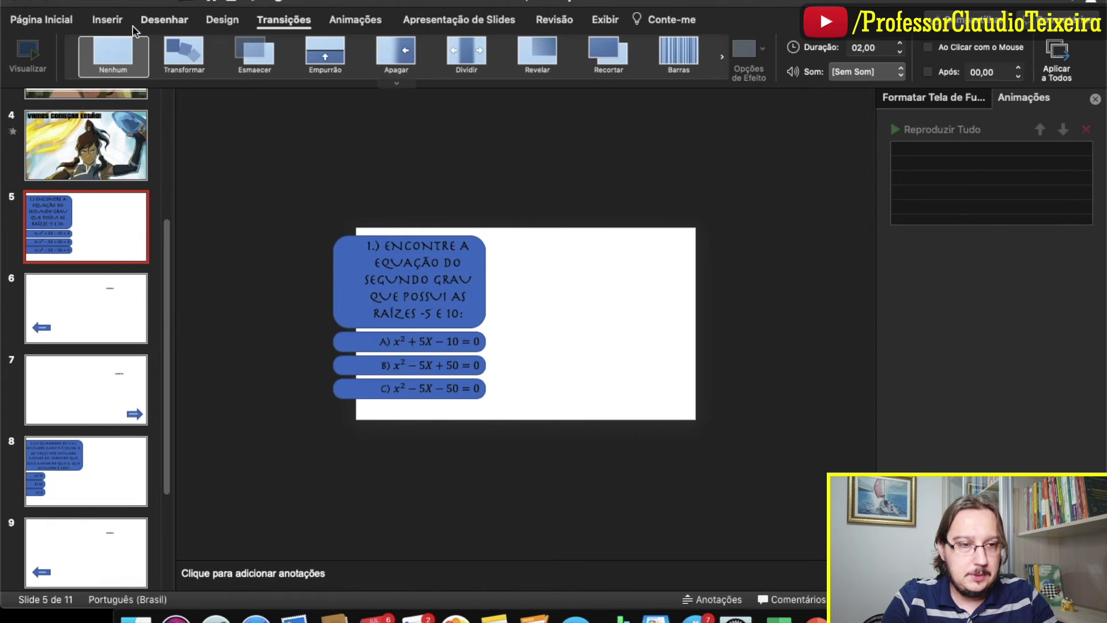
Step: Insert the picture slide 05.jpg from file onto slide 5
click(107, 20)
click(128, 49)
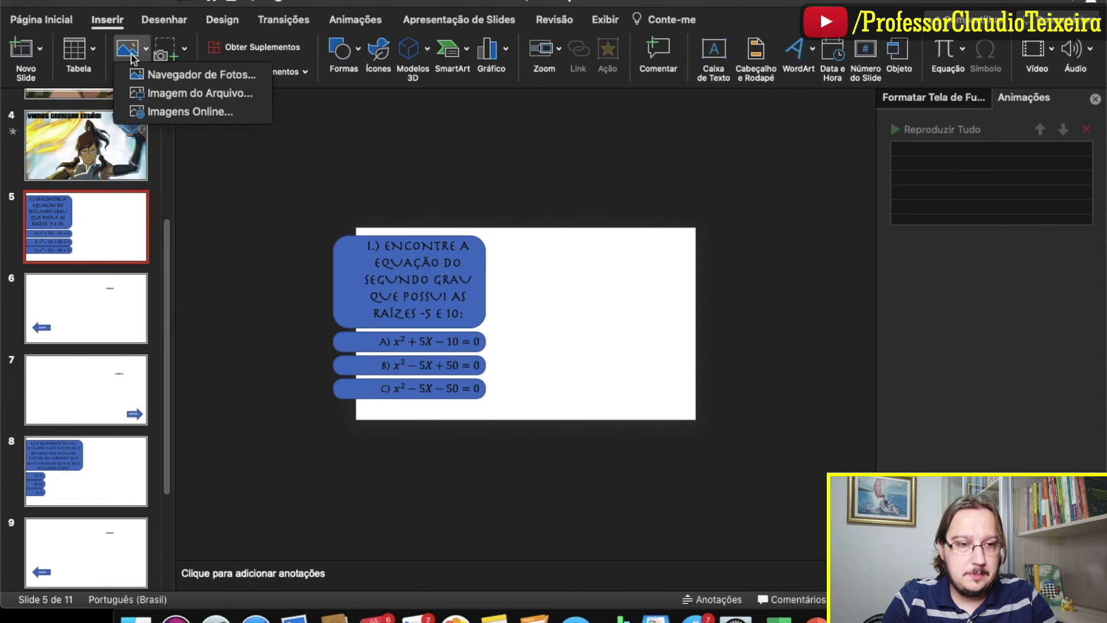
click(192, 96)
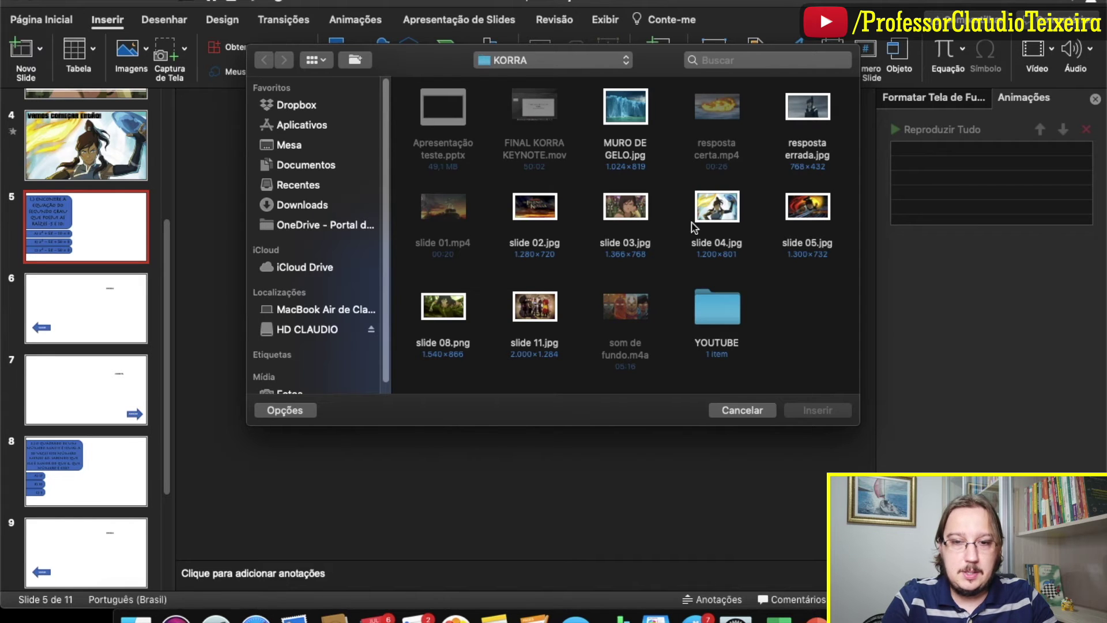
click(815, 221)
click(824, 412)
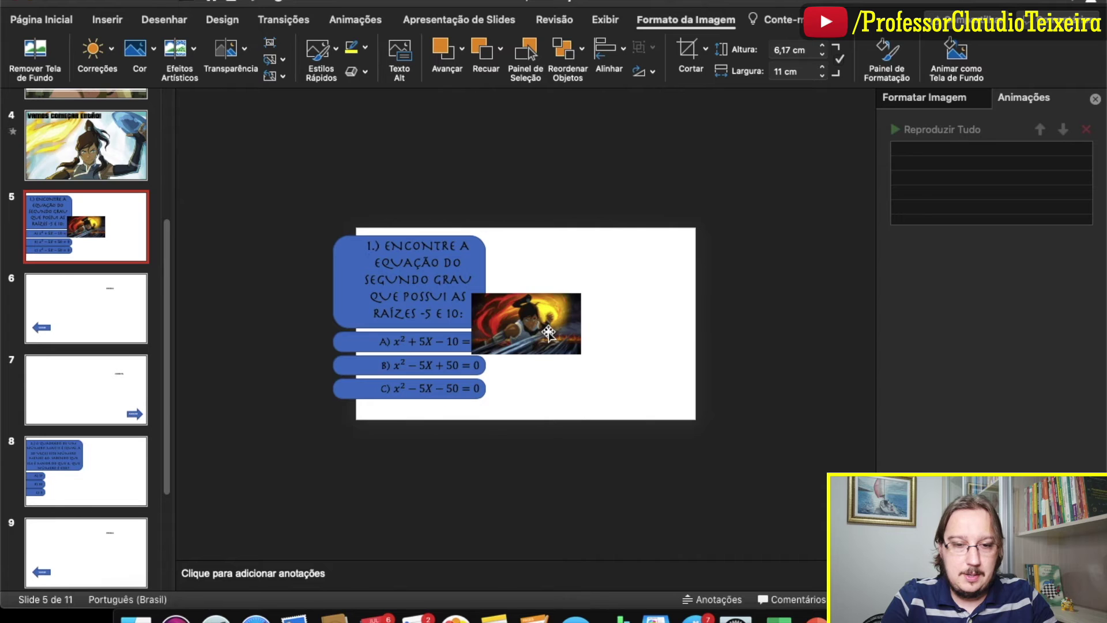
Step: Resize the picture to 36,45 × 20,44 cm to cover the slide and send it behind the boxes
drag(525, 321, 676, 405)
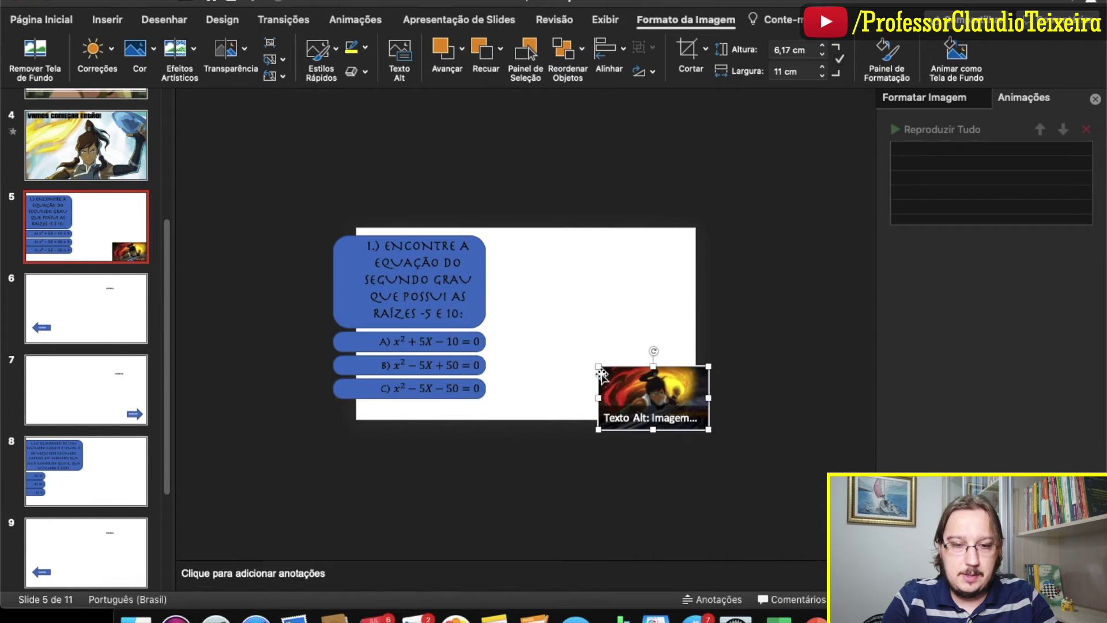
drag(599, 368, 345, 223)
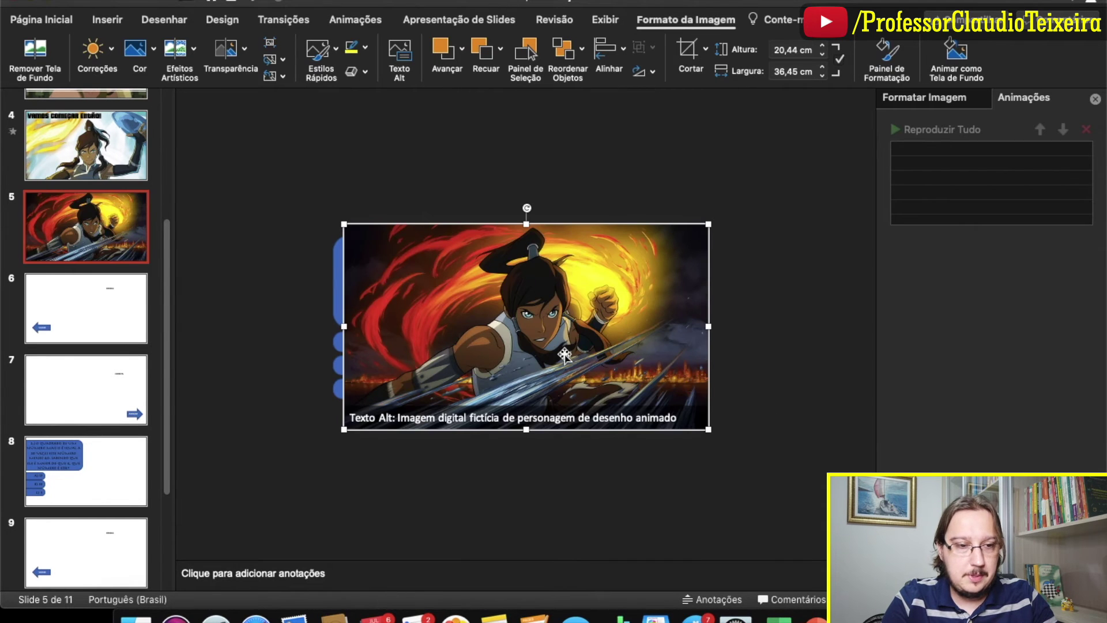
drag(564, 355, 574, 356)
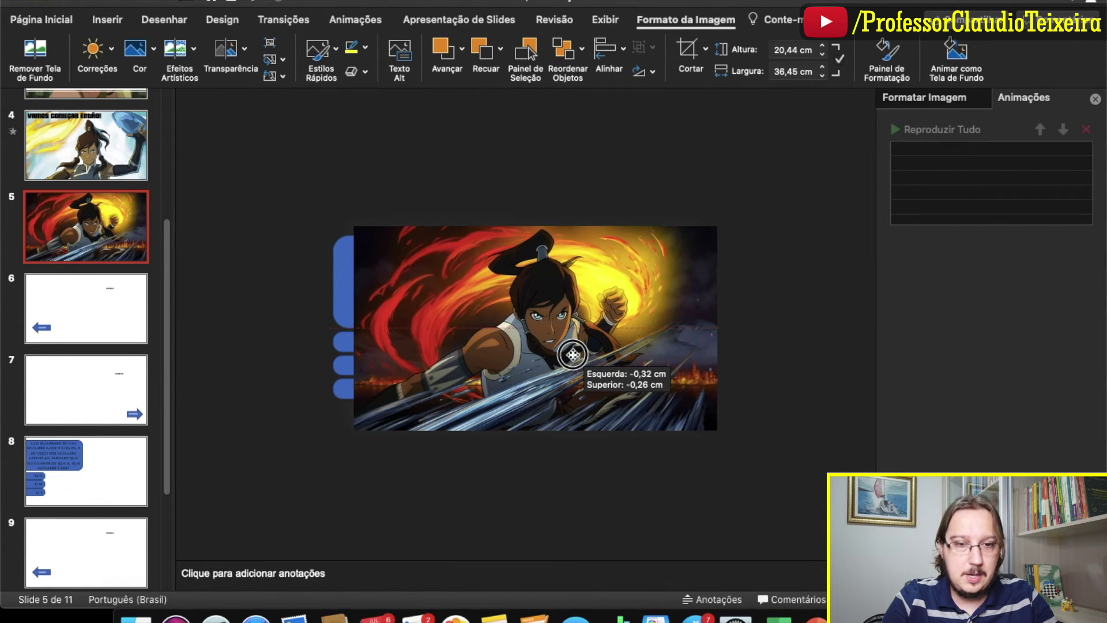
click(489, 58)
click(490, 58)
click(489, 57)
click(489, 58)
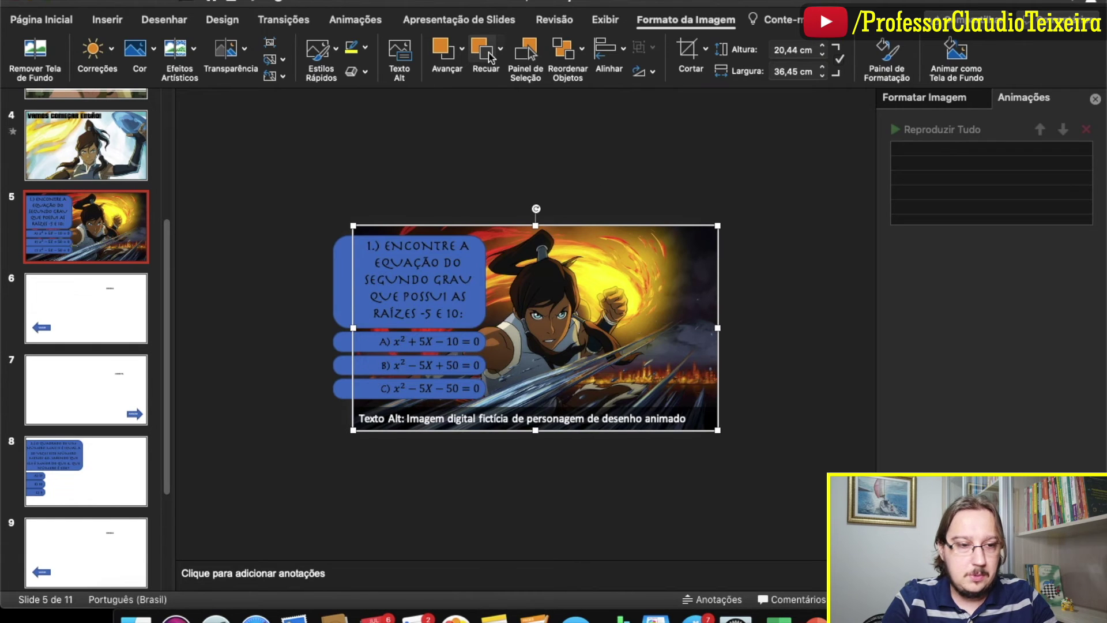
Step: Select the question box together with answer box A
click(428, 477)
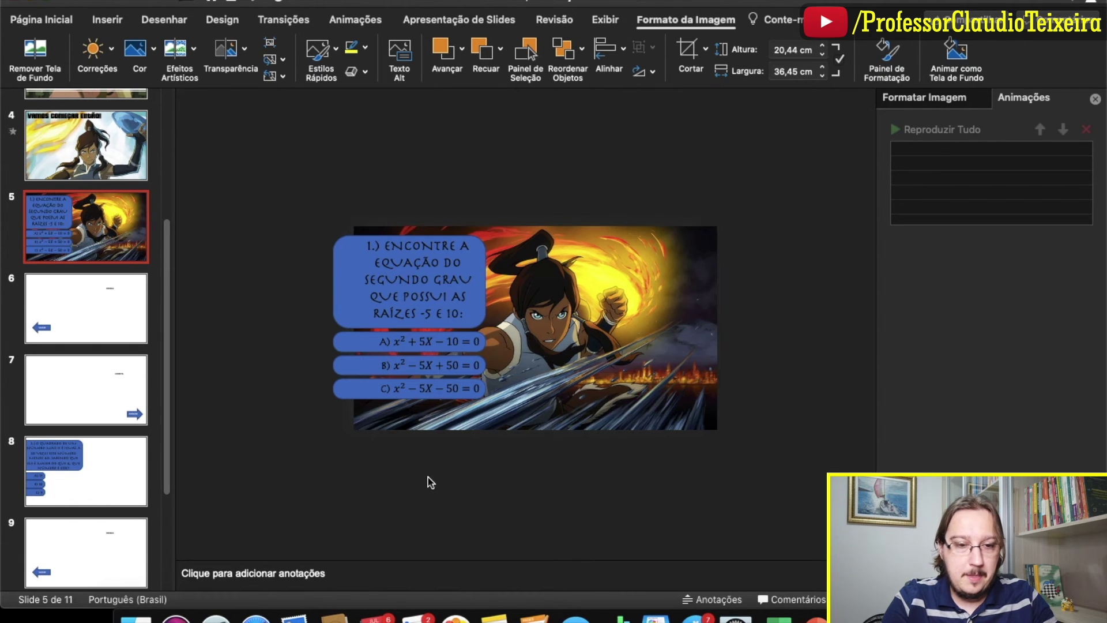
click(343, 271)
shift+click(344, 343)
Step: Fill the question and answer boxes A–C with white at 60% transparency
shift+click(345, 366)
shift+click(344, 390)
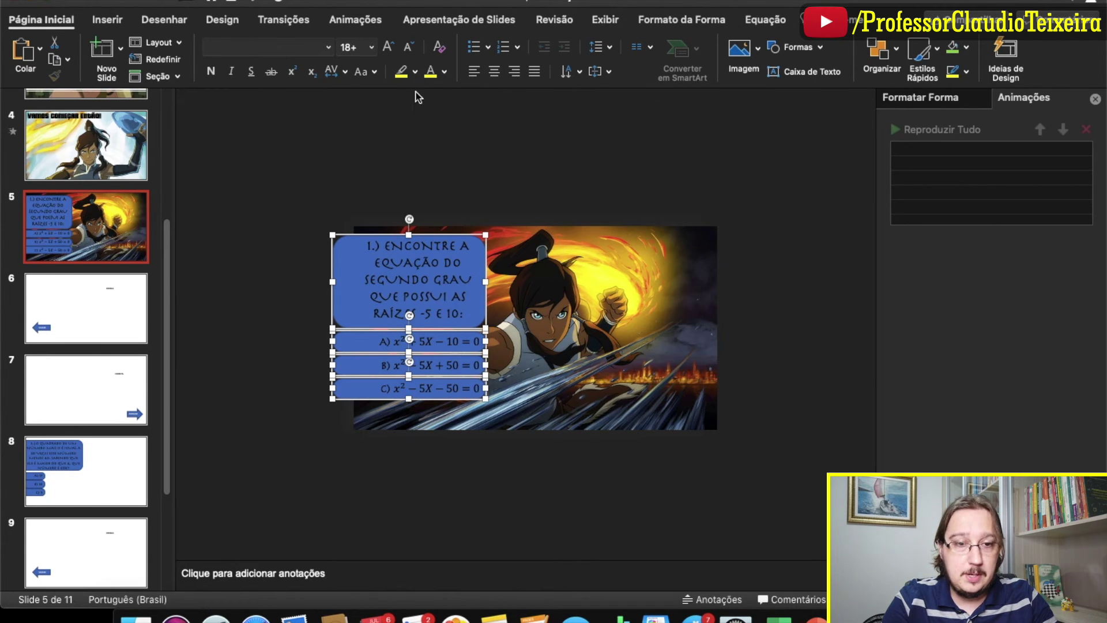
click(686, 20)
click(335, 49)
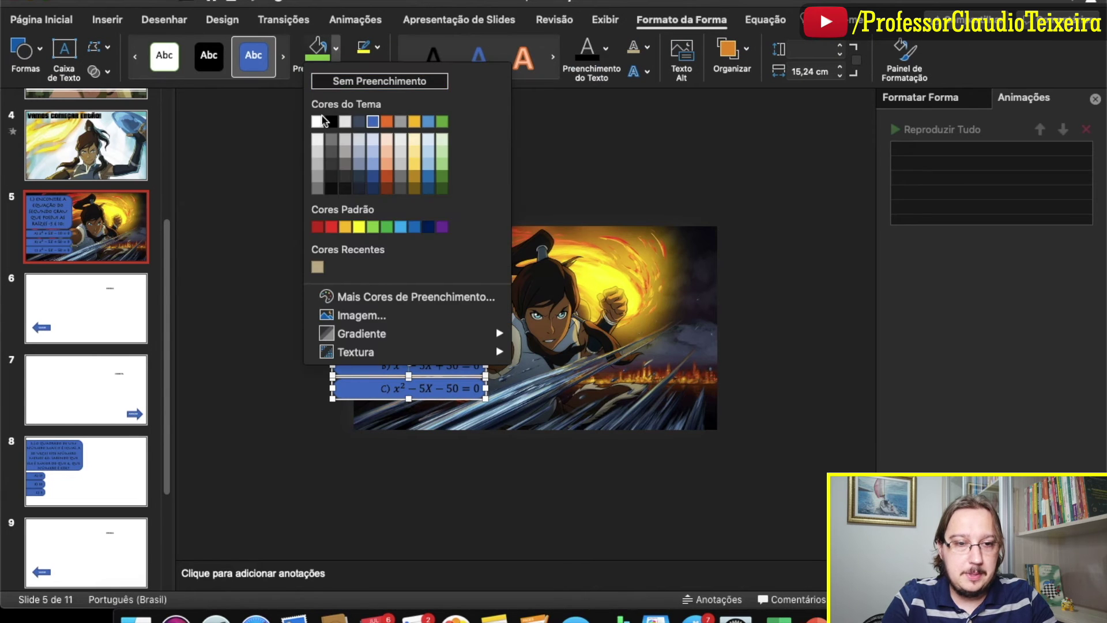
click(317, 121)
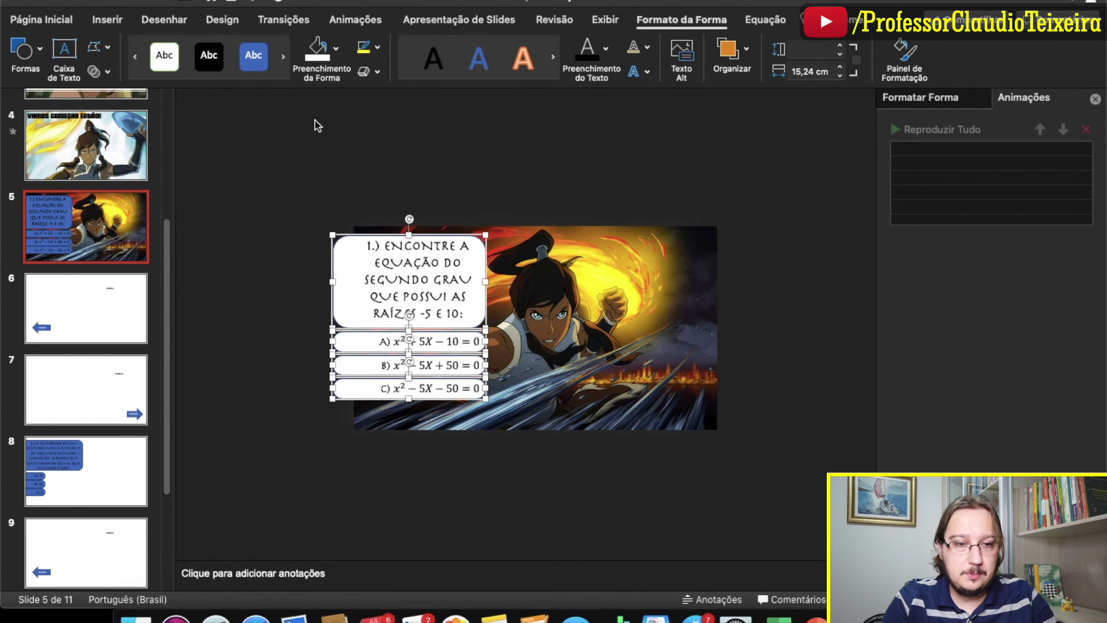
click(942, 99)
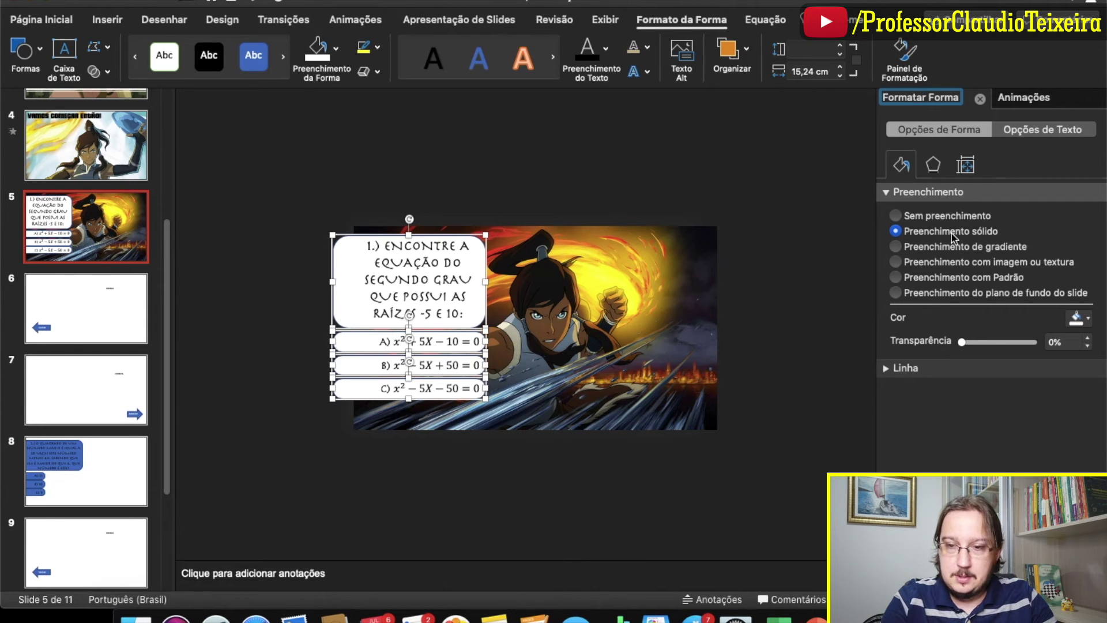
click(1070, 342)
text(60)
key(Return)
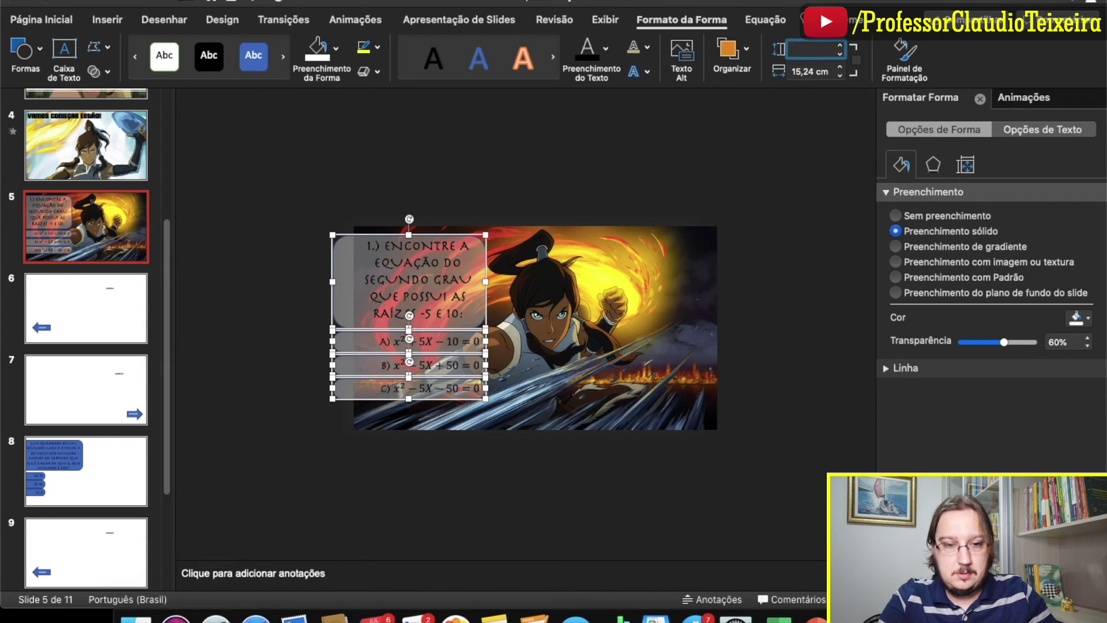
click(1070, 342)
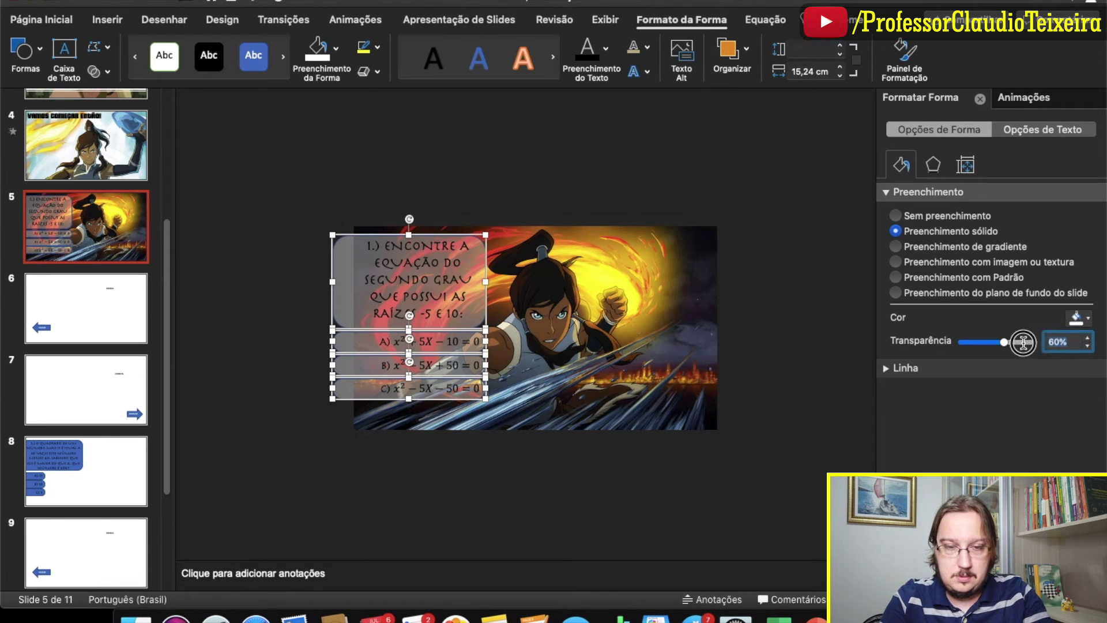
click(795, 210)
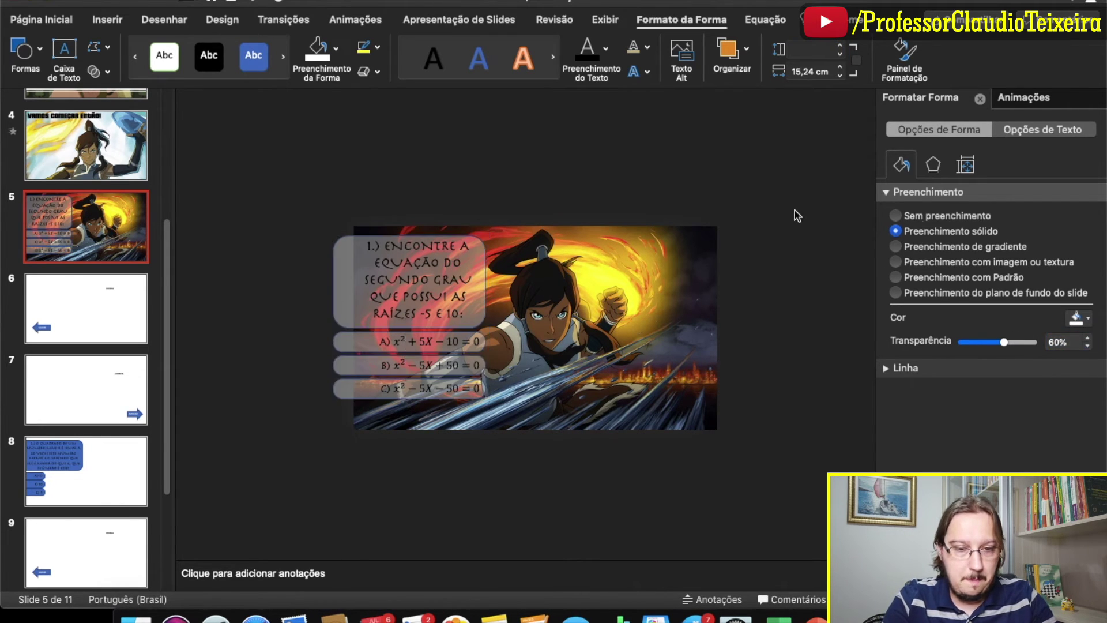
Step: Remove the outlines from the question box and answer boxes A–C
click(344, 333)
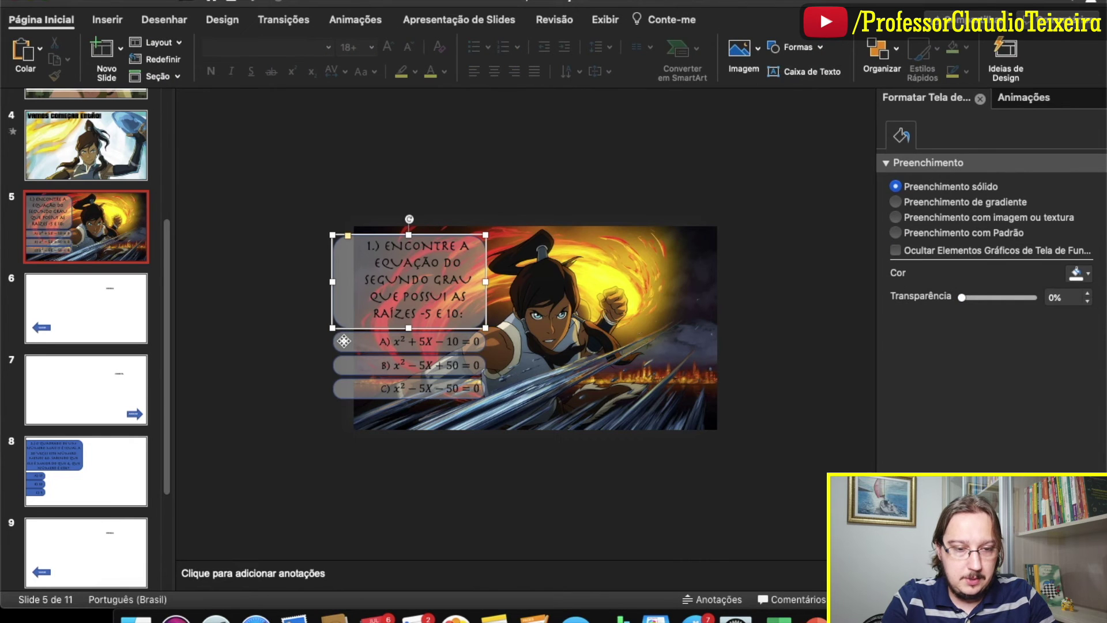
shift+click(344, 341)
shift+click(346, 366)
shift+click(347, 391)
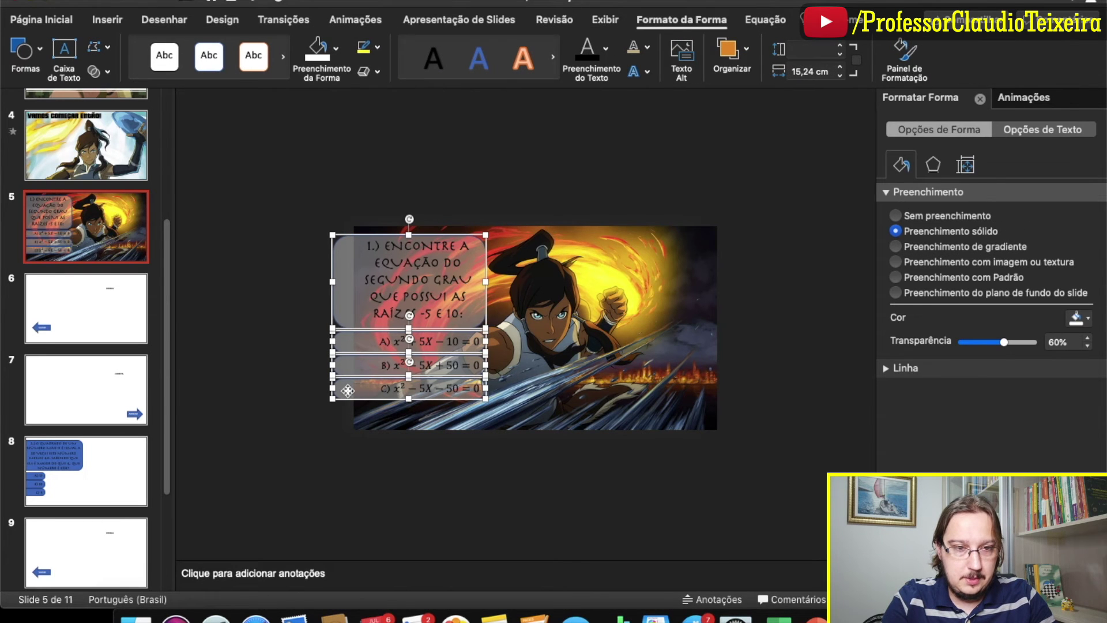
click(380, 52)
click(395, 74)
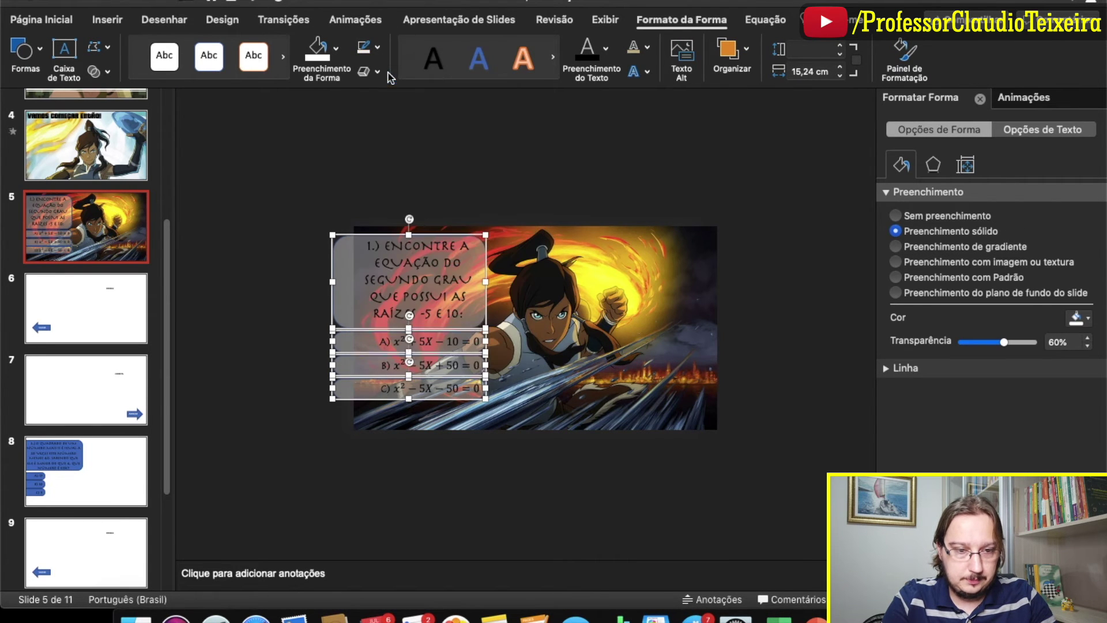
click(249, 341)
Step: Give answer boxes A, B and C yellow 3 pt outlines
click(347, 344)
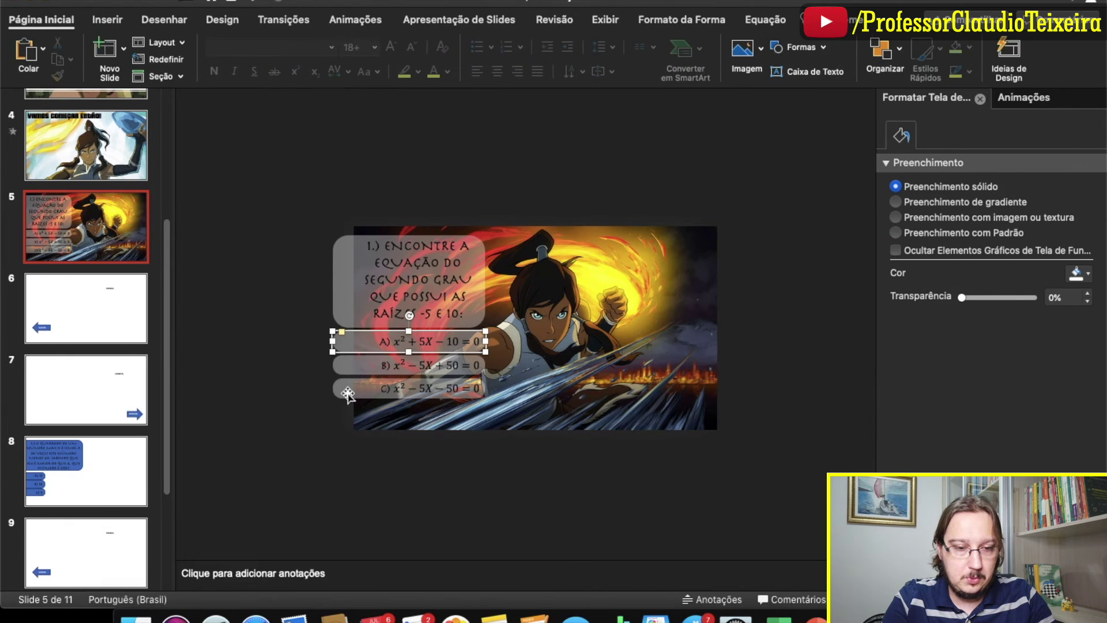
shift+click(348, 393)
click(379, 52)
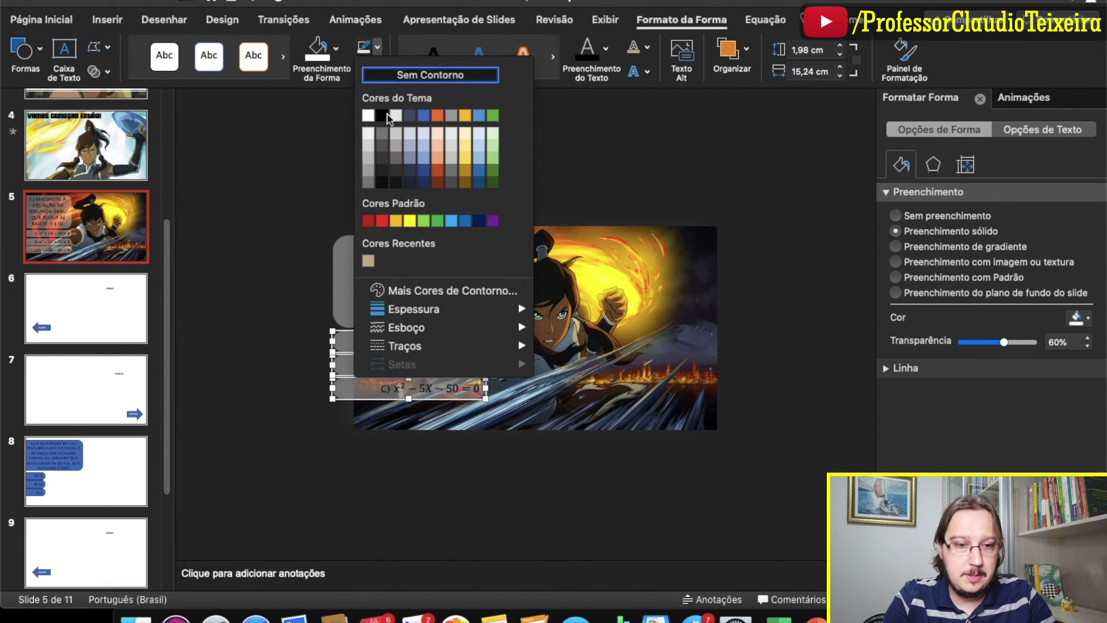
click(412, 223)
click(378, 49)
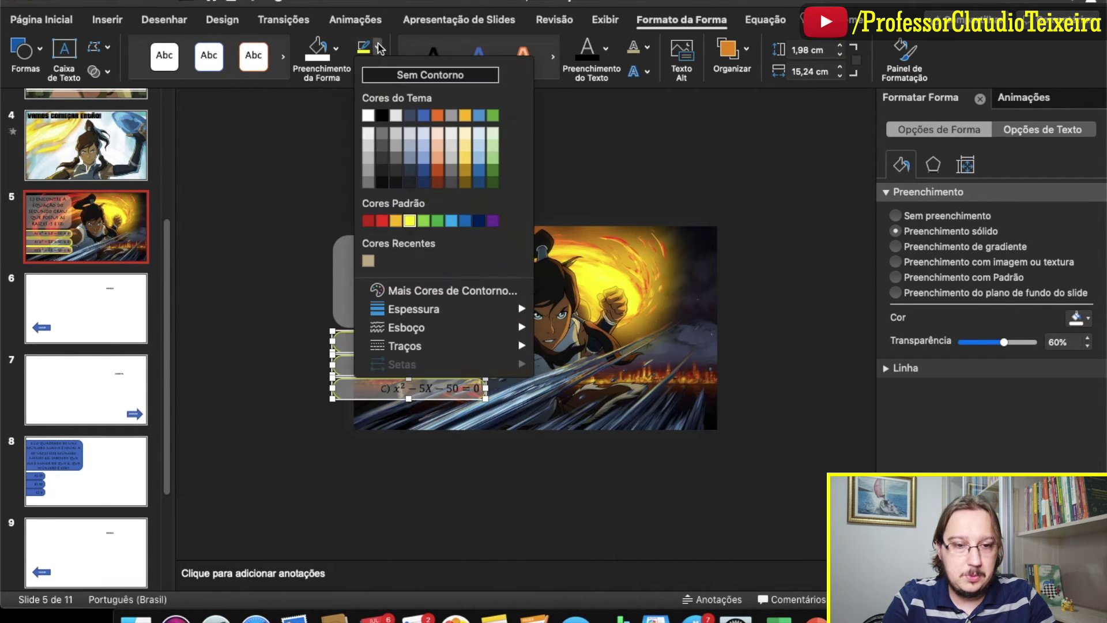
mouse_move(413, 309)
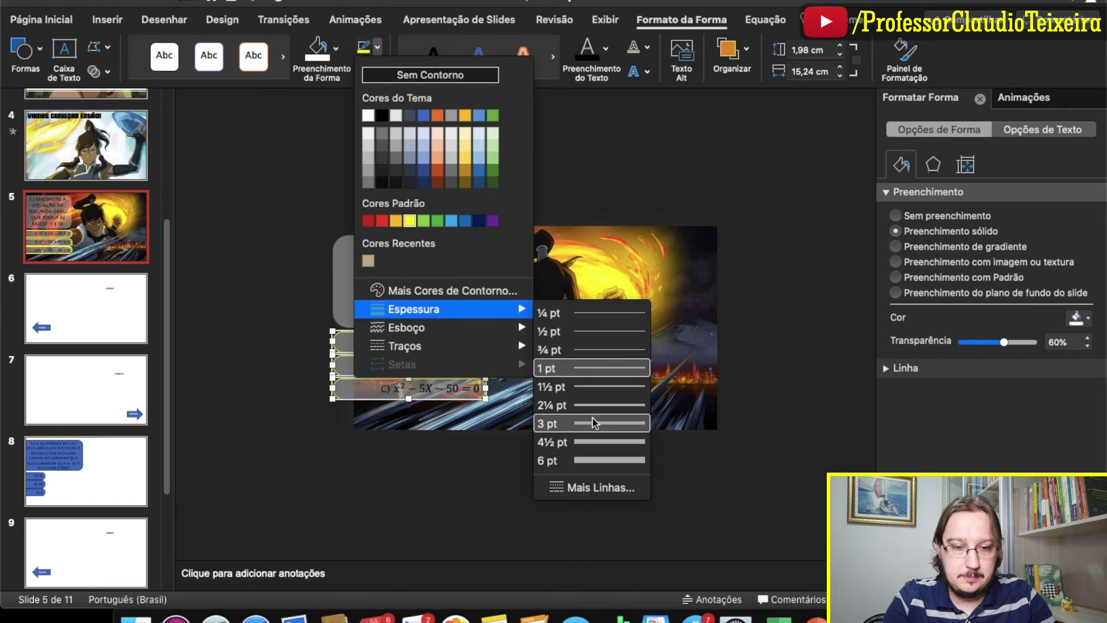
click(595, 424)
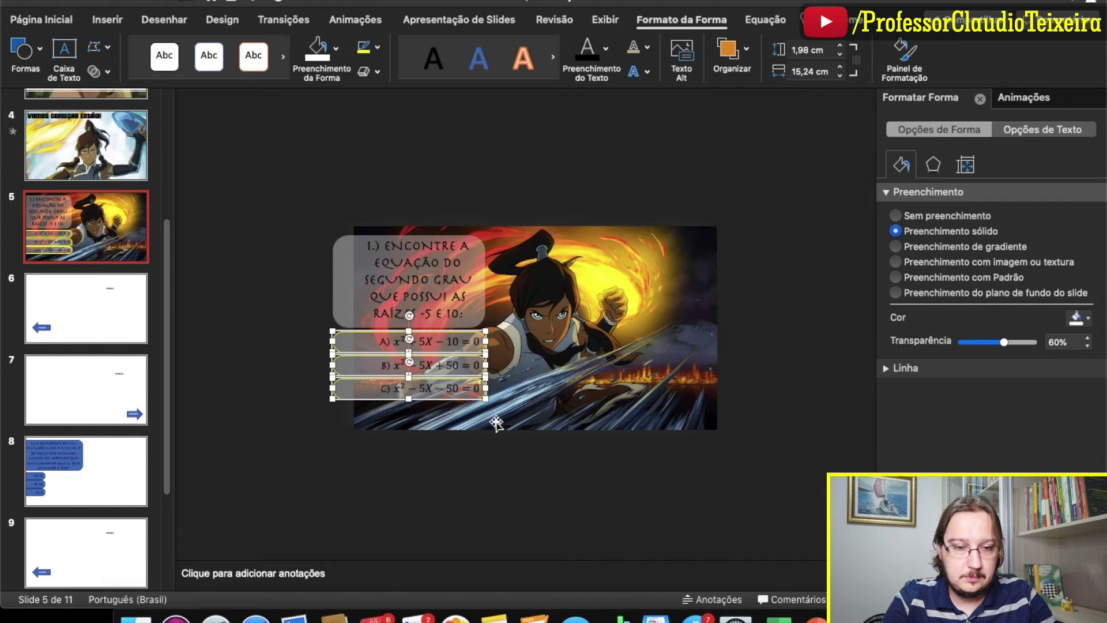
click(318, 433)
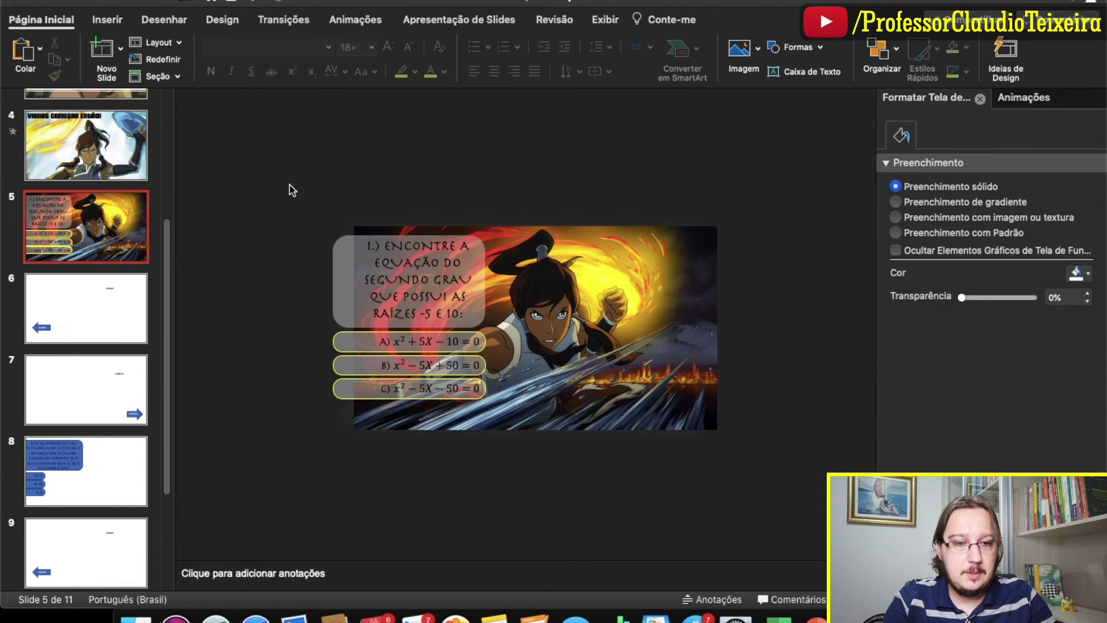
click(337, 279)
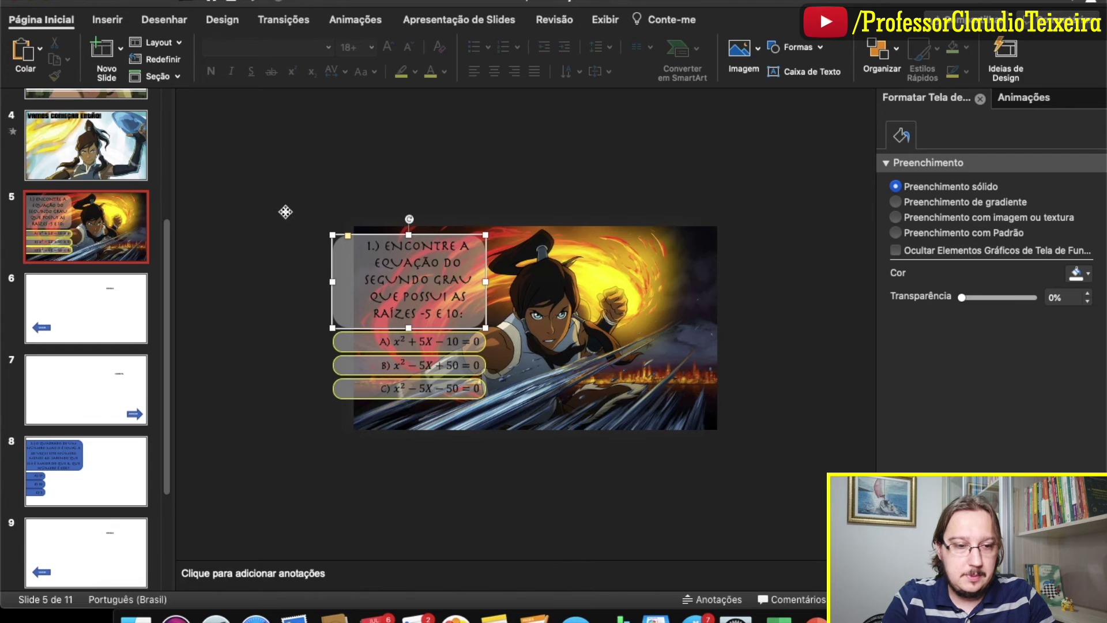
Step: Group the question text with its grey rounded background shape
click(423, 235)
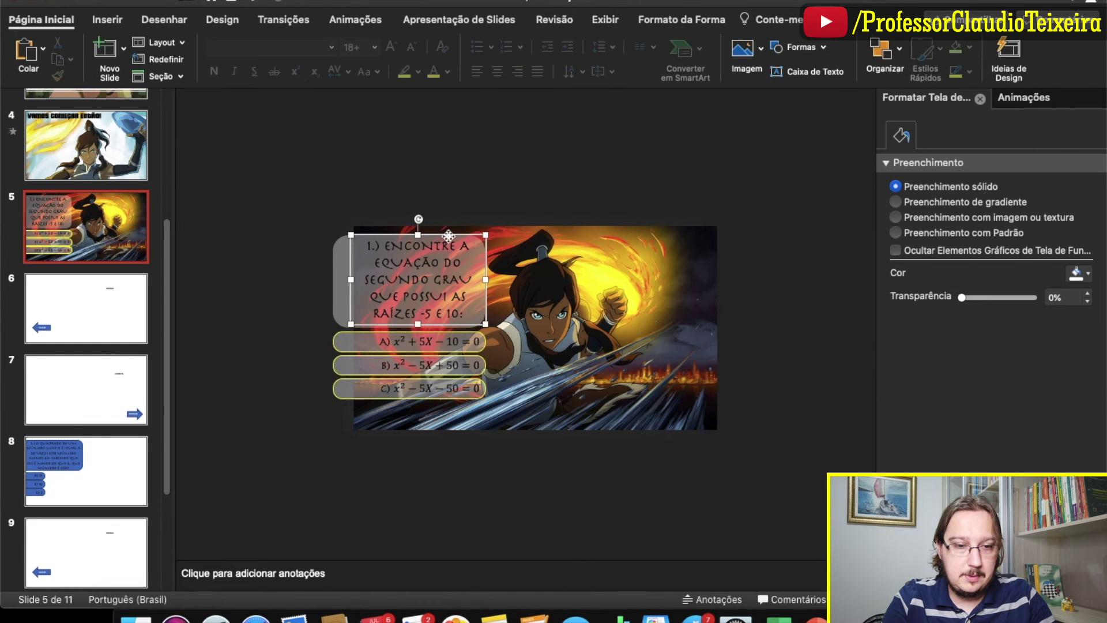
shift+click(342, 280)
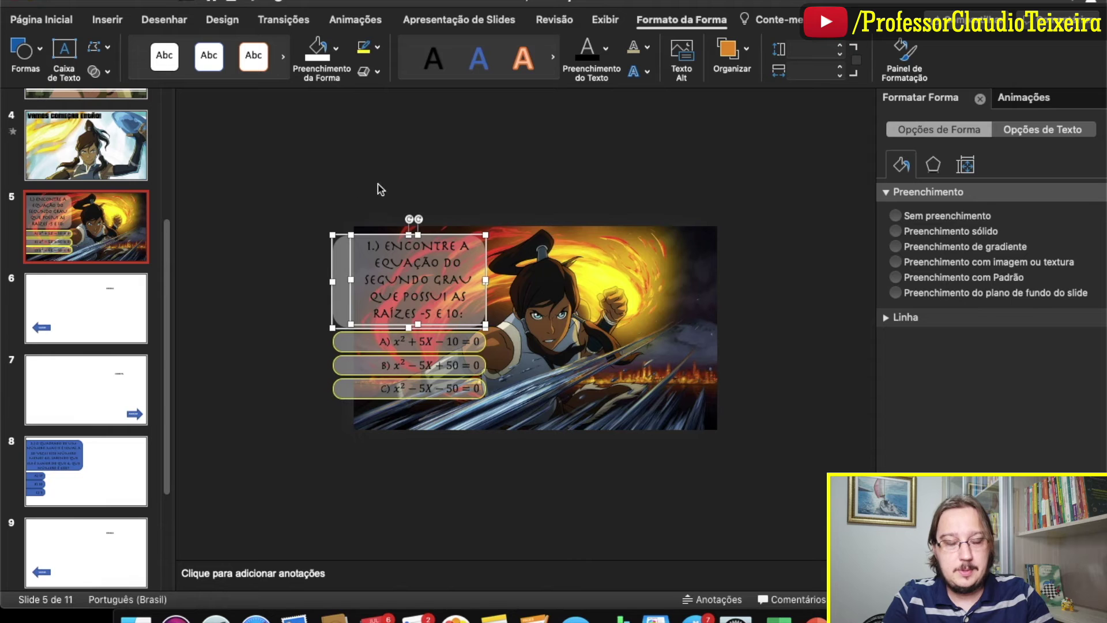
right_click(343, 273)
mouse_move(378, 333)
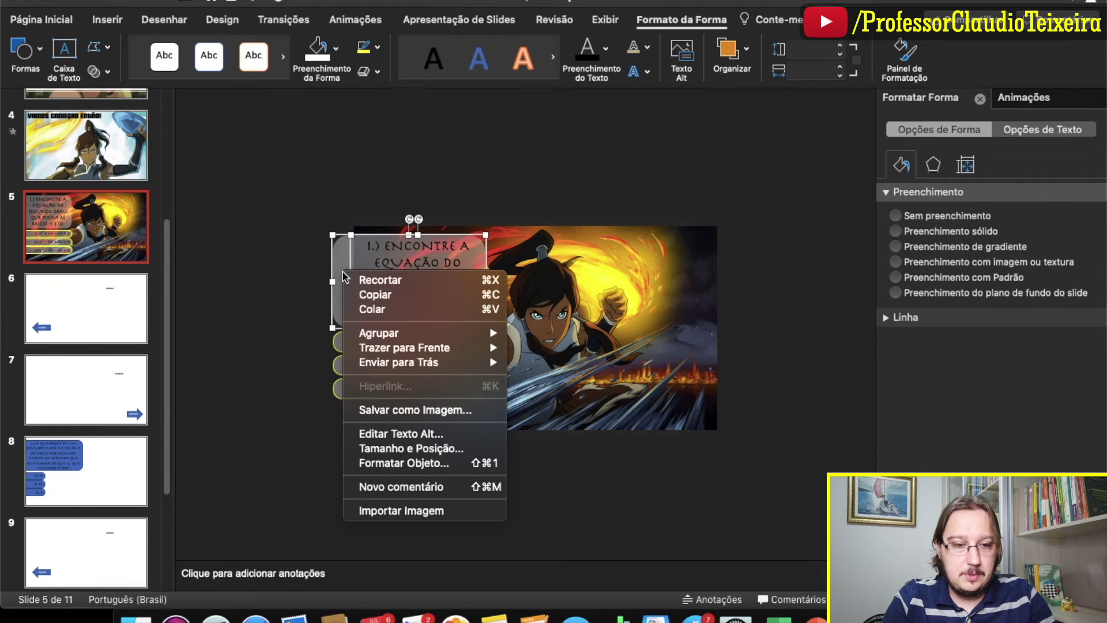
click(547, 337)
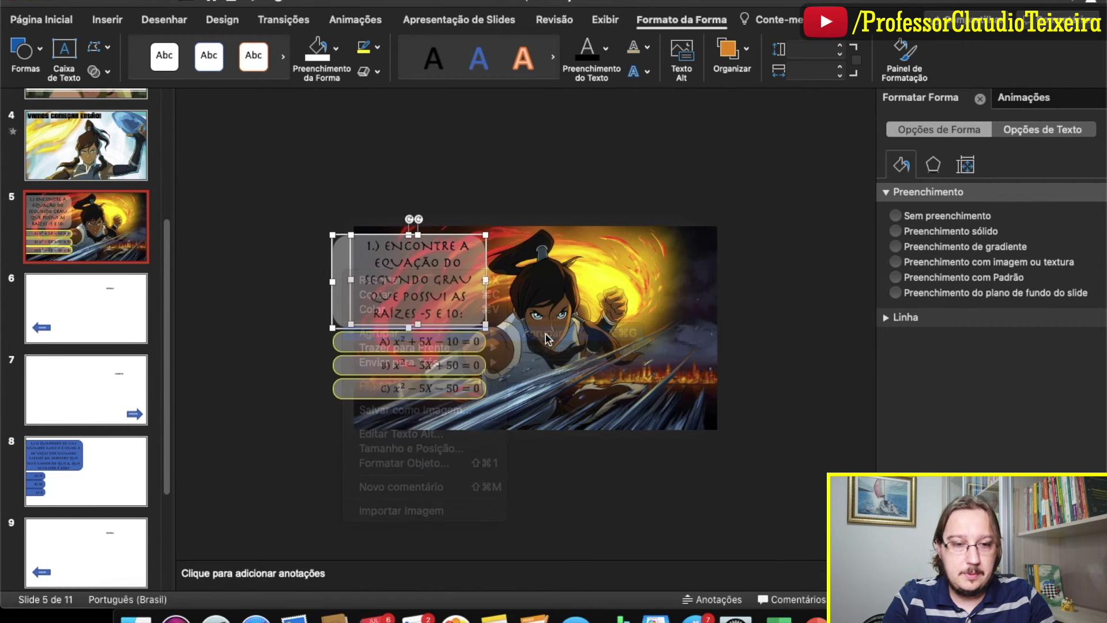
click(333, 271)
Step: Give the question group and answers A–C a Surgir entrance from the left
click(345, 336)
shift+click(346, 345)
shift+click(346, 366)
shift+click(345, 389)
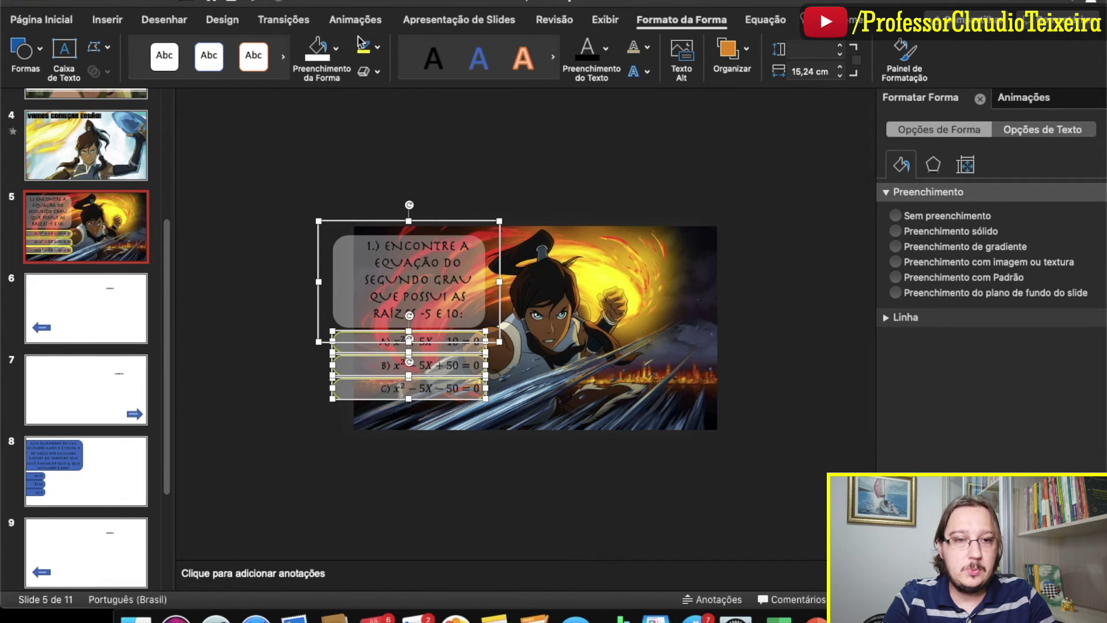
click(364, 19)
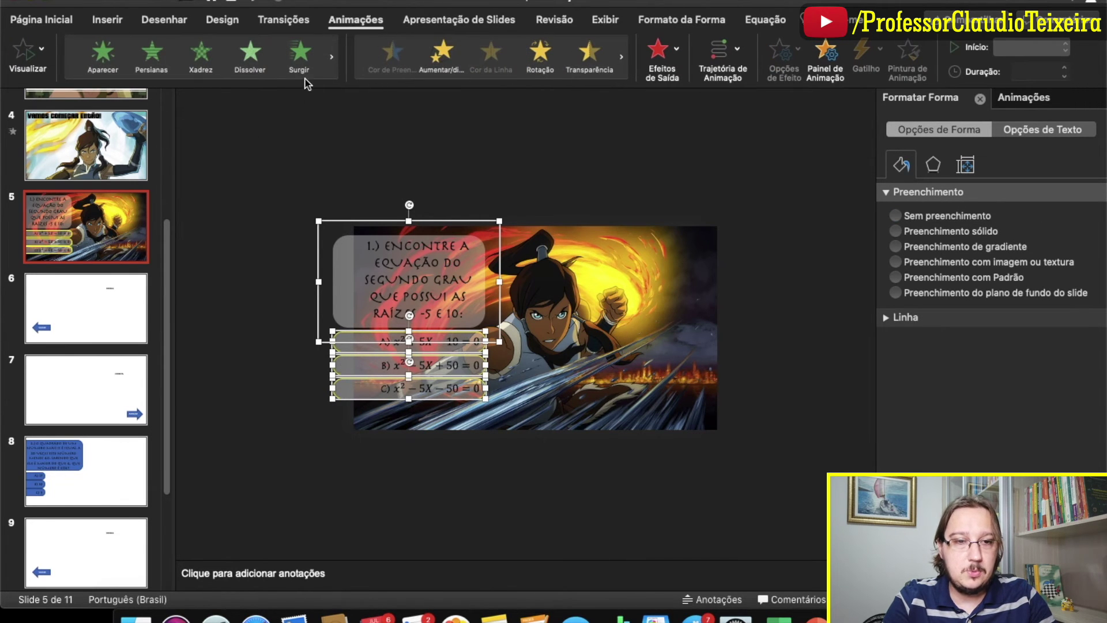
click(300, 54)
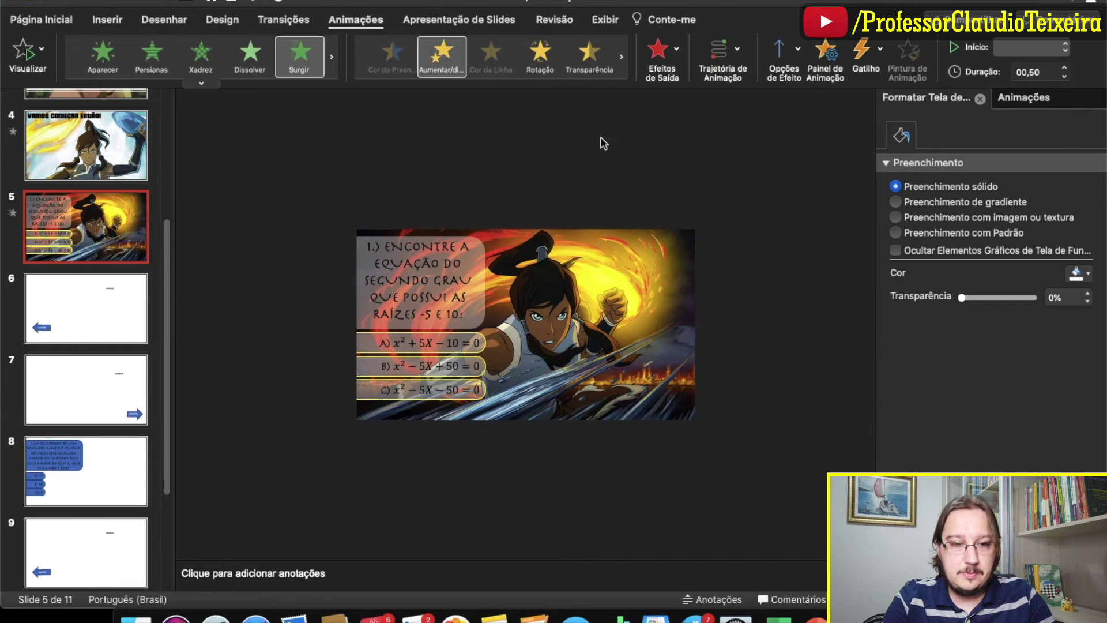
click(1024, 97)
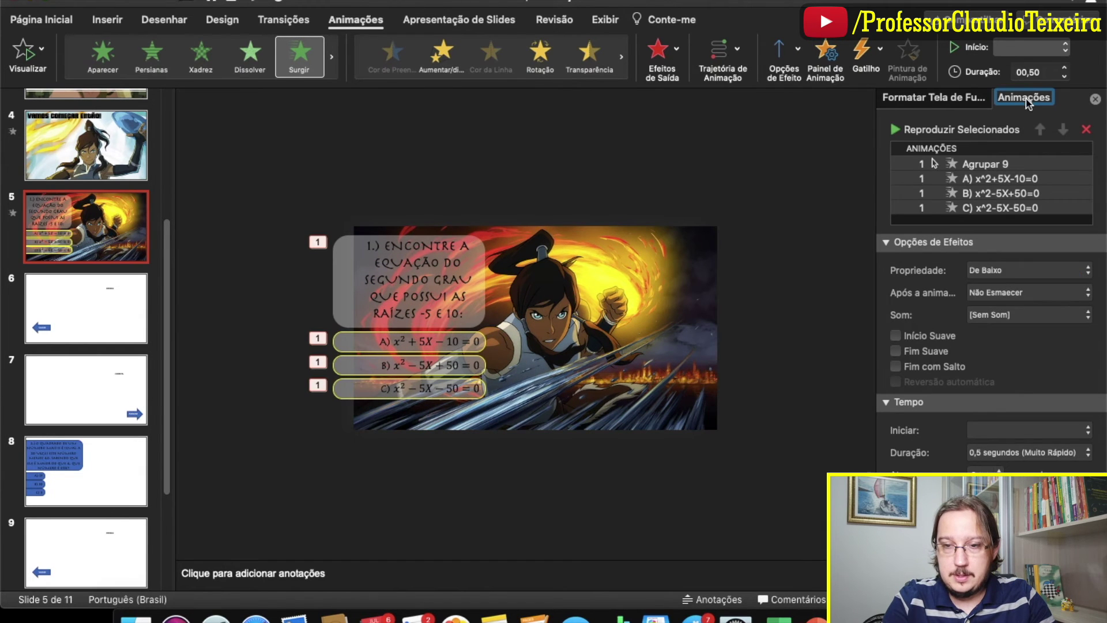
click(983, 270)
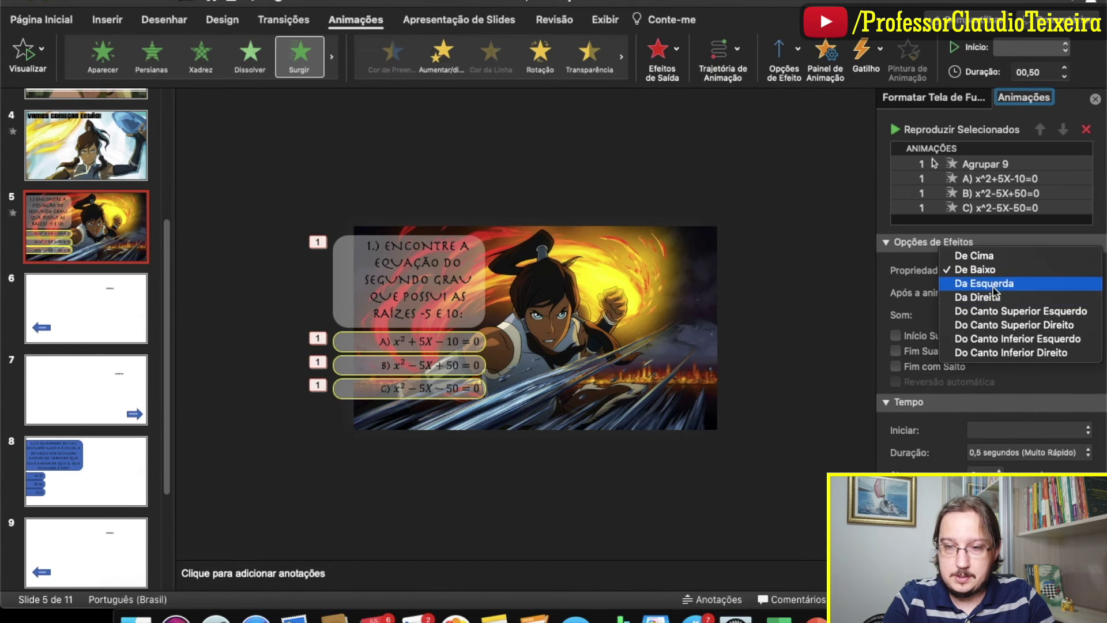
click(993, 286)
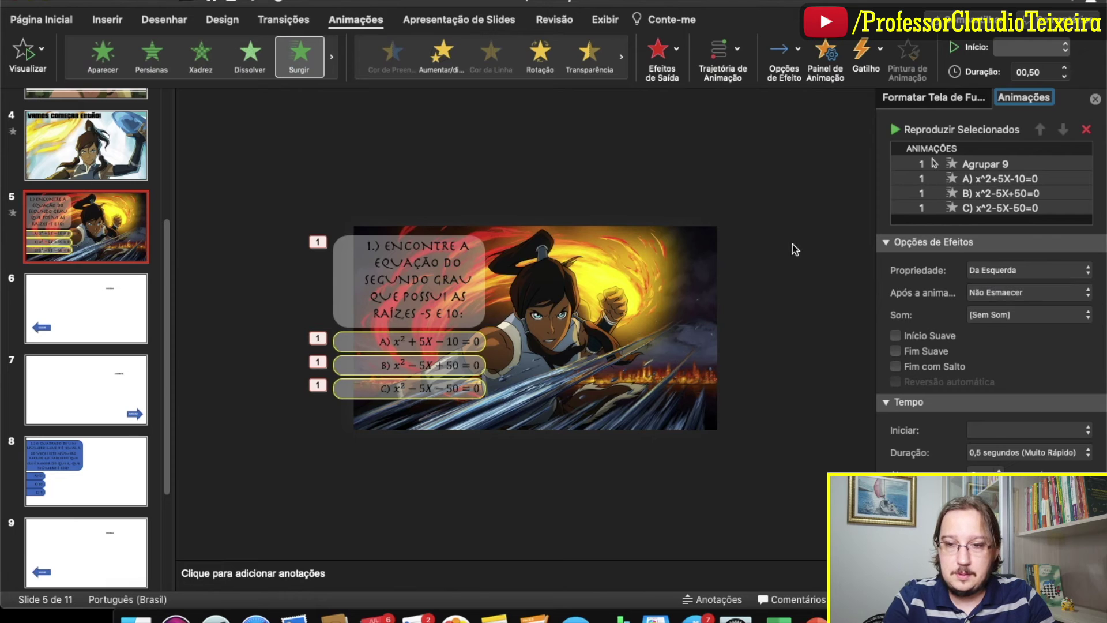
Step: Set the question group's animation to start After Previous with a delay
click(935, 164)
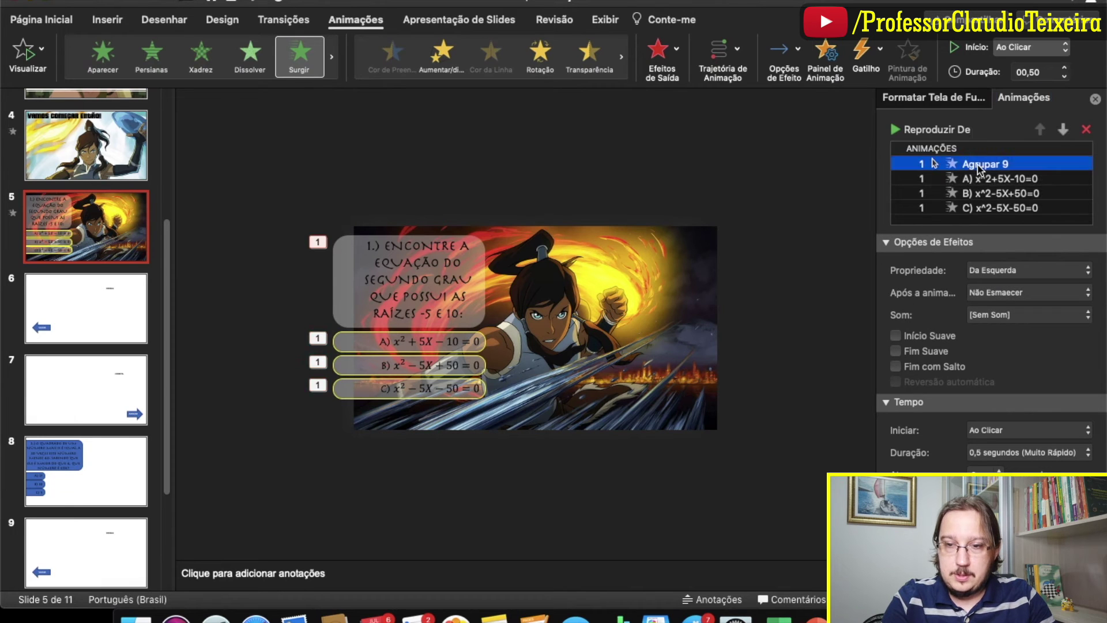
click(1009, 432)
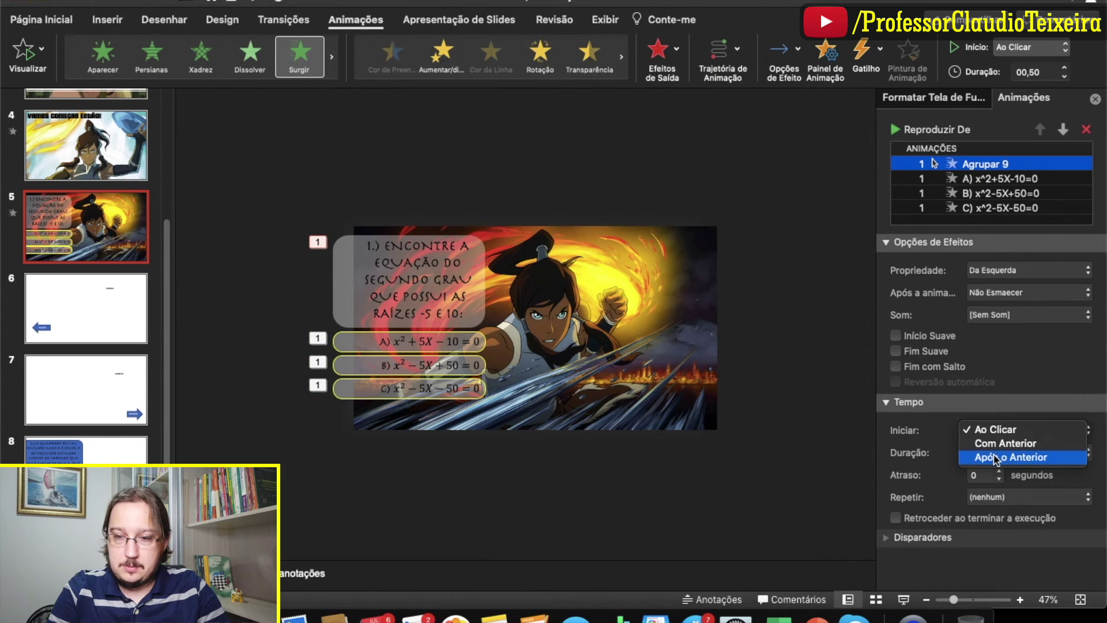
click(995, 459)
click(1000, 471)
click(1000, 471)
click(999, 471)
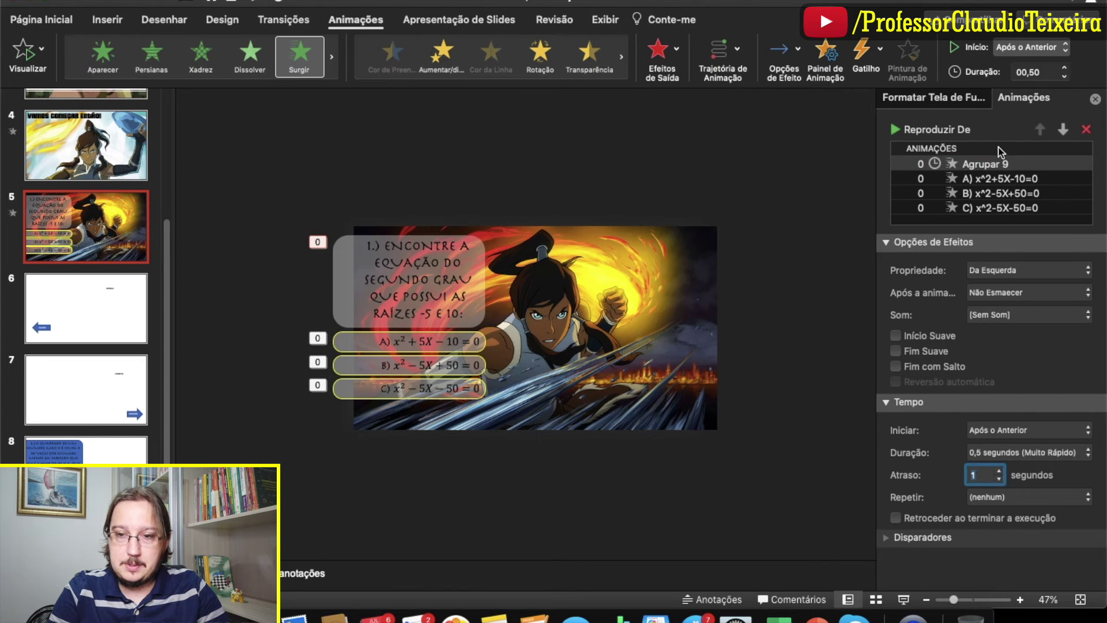
Step: Make answer A start After Previous with a 5-second delay
click(986, 179)
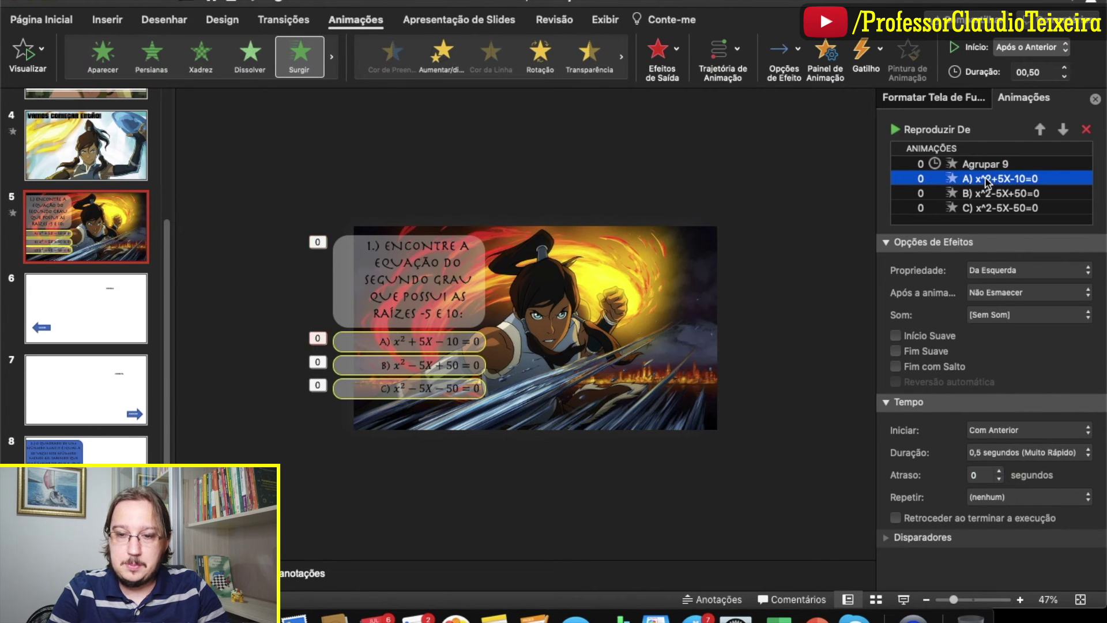
click(1020, 434)
click(1009, 442)
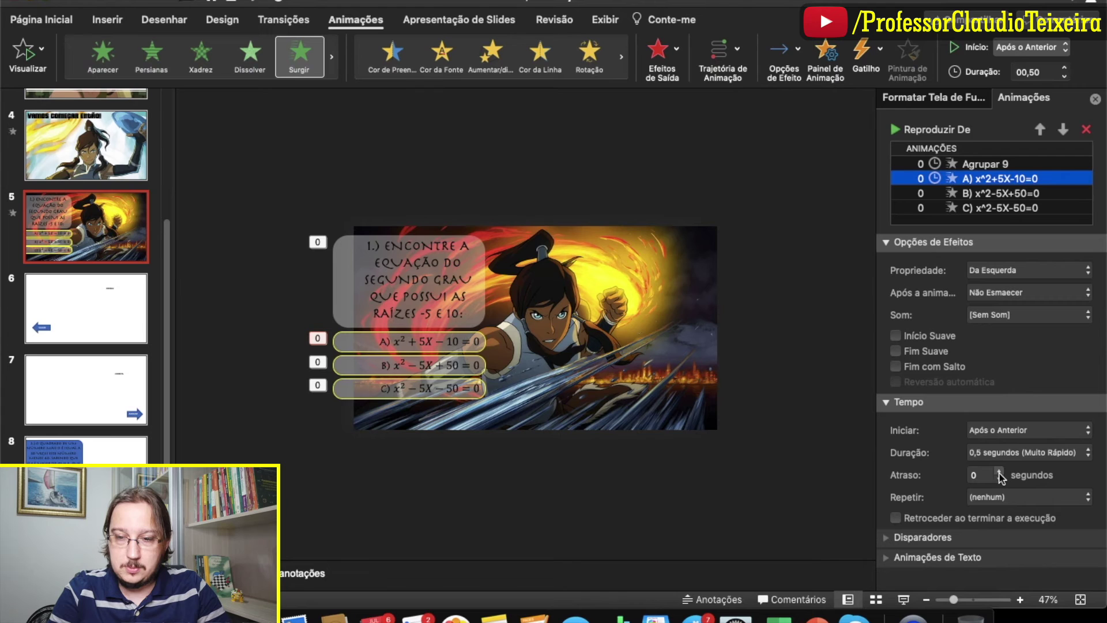
click(1000, 473)
click(1000, 472)
click(1000, 472)
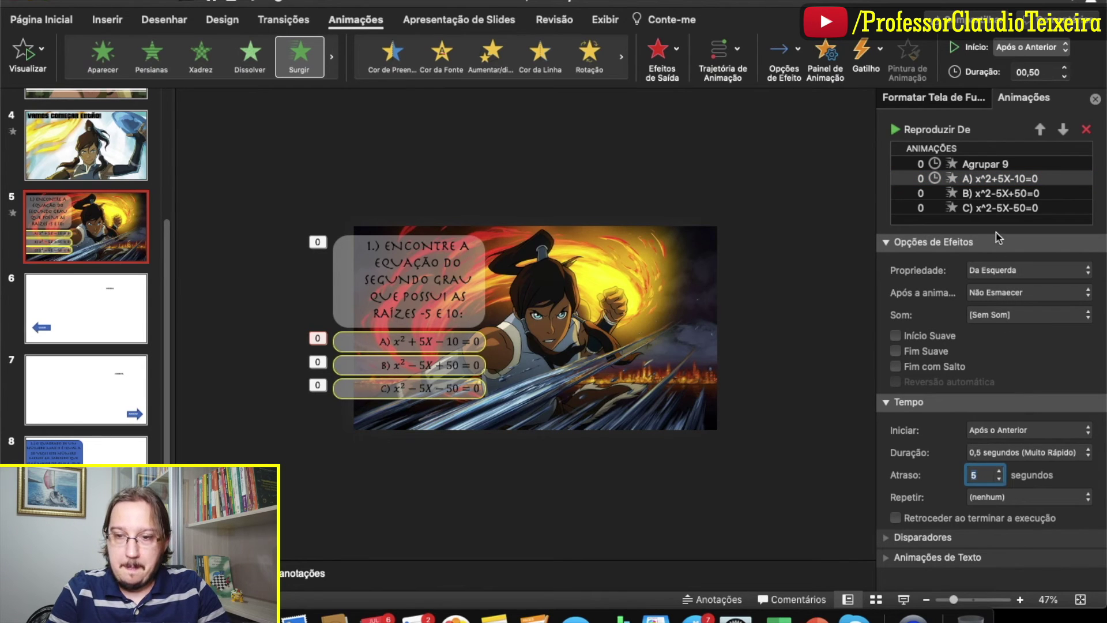
Step: Give answers B and C each a 1-second animation delay
click(992, 194)
click(999, 472)
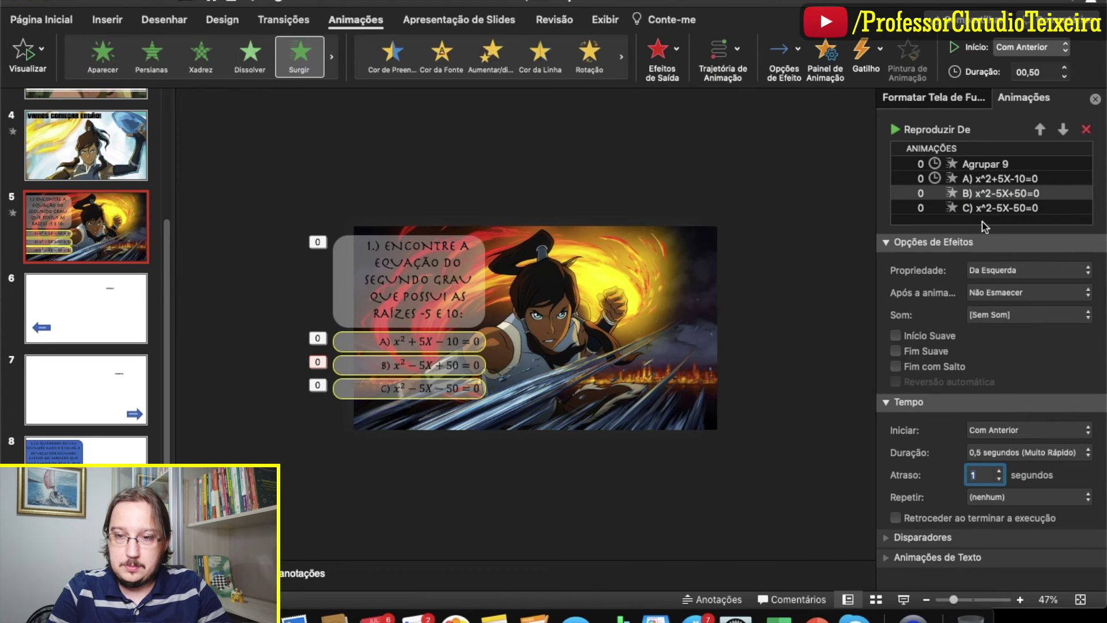
click(985, 209)
click(1000, 472)
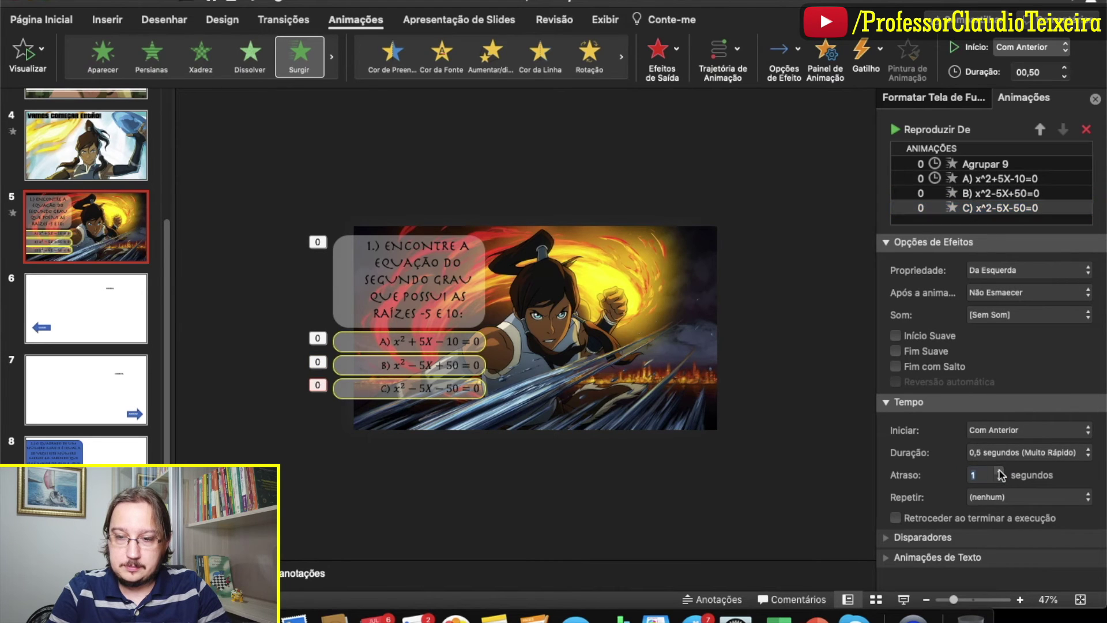
click(746, 233)
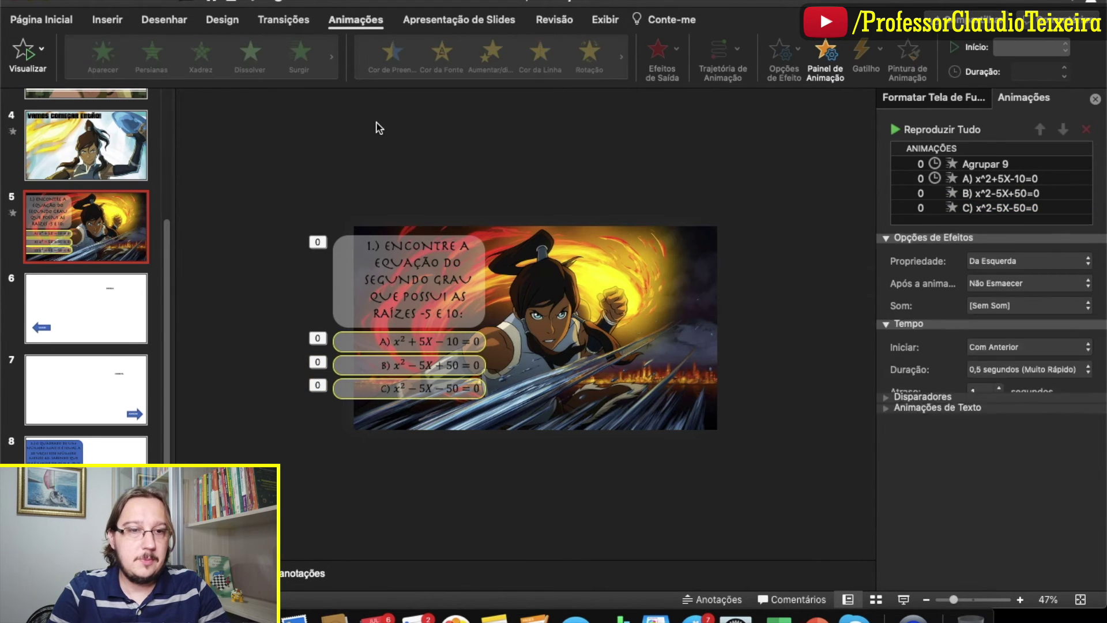
click(447, 21)
Step: Play slide 5 as a slideshow from the current slide, then select answer A's animation
click(81, 50)
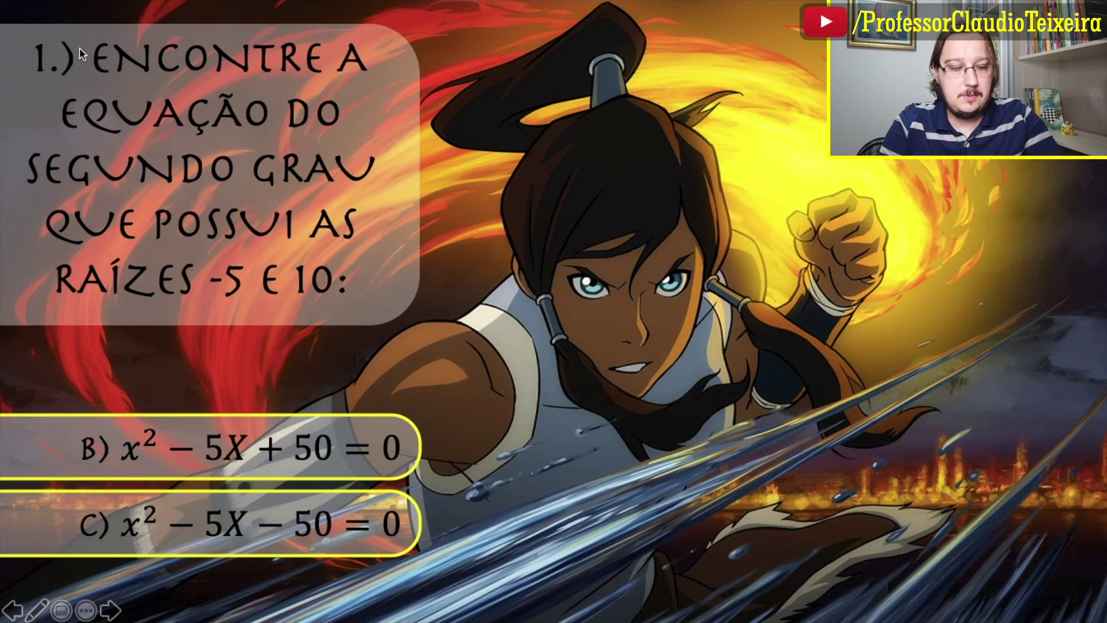
key(Escape)
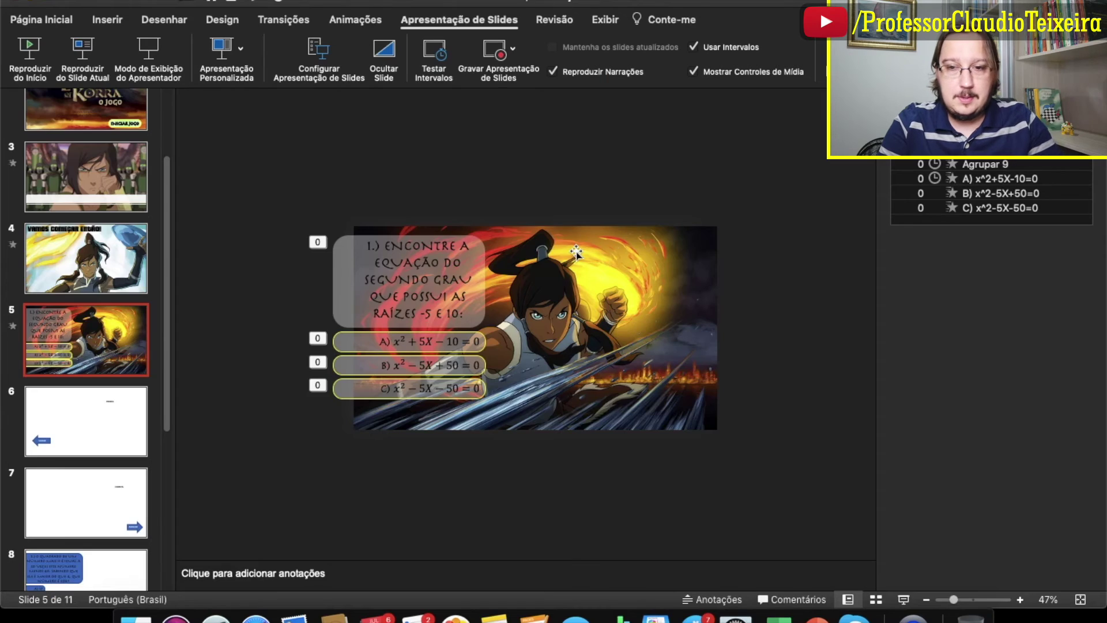
click(986, 180)
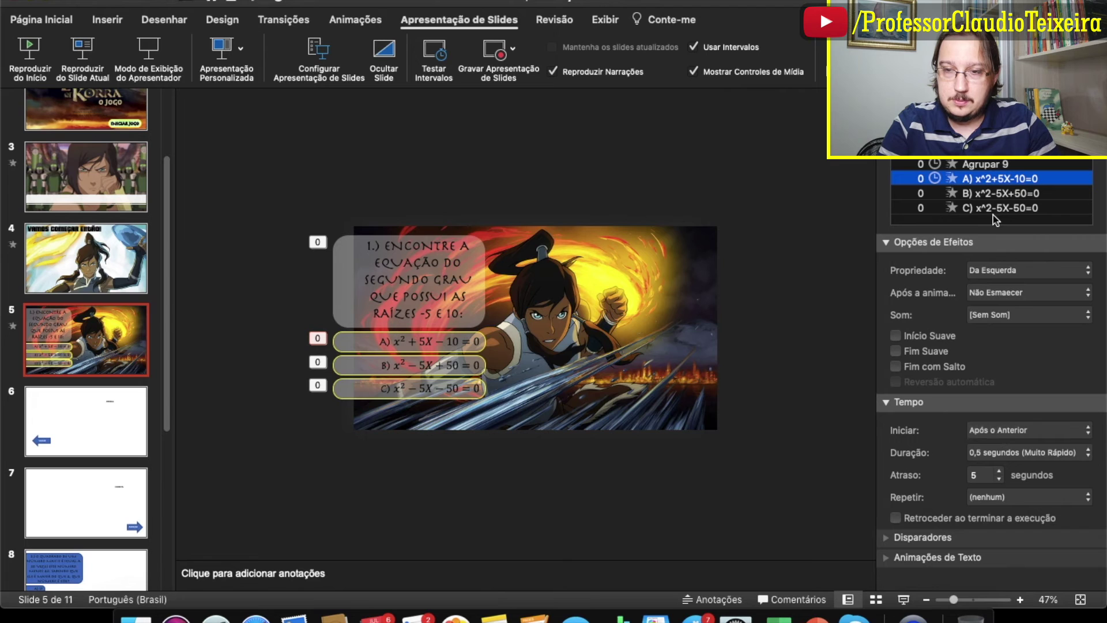
Step: Set answers B and C on slide 5 to start After Previous, then test the slide in slideshow
click(990, 195)
click(1001, 436)
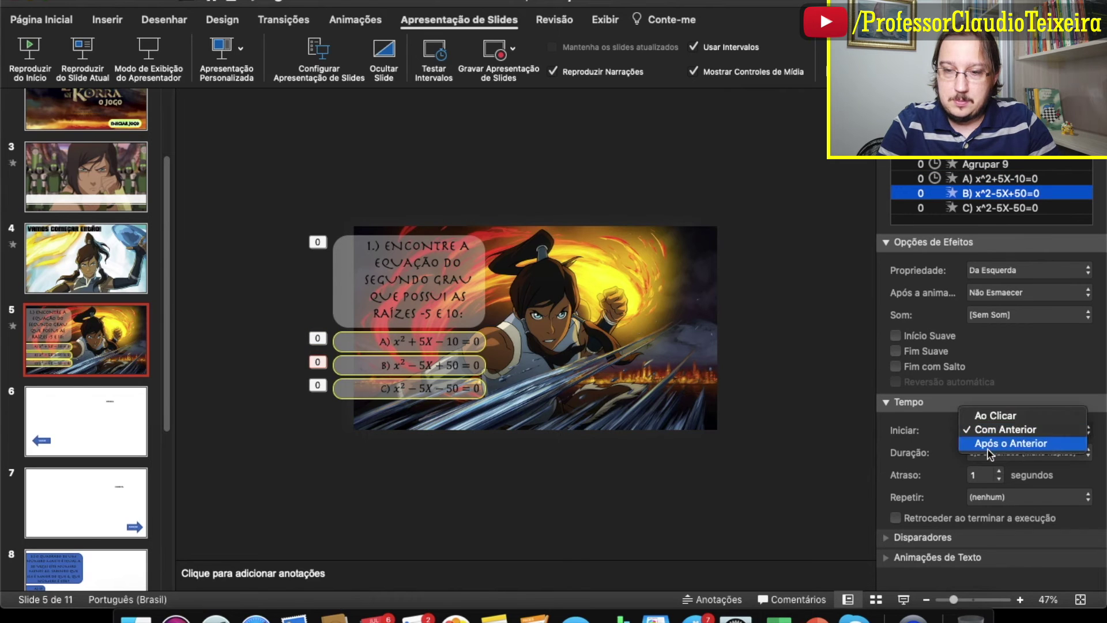
click(988, 447)
click(990, 208)
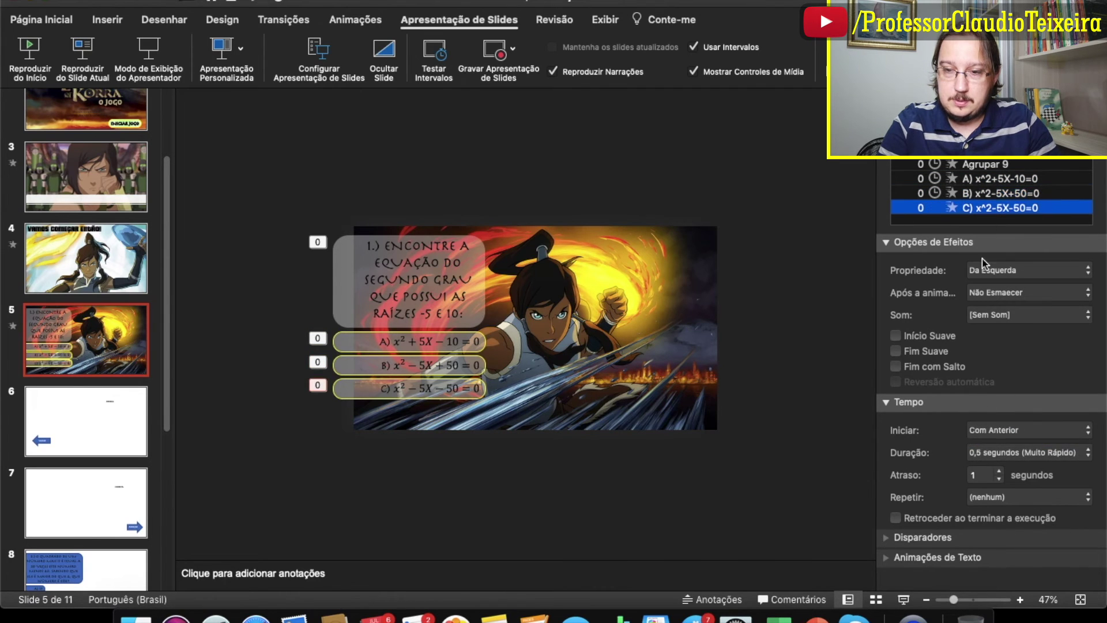
click(990, 433)
click(990, 447)
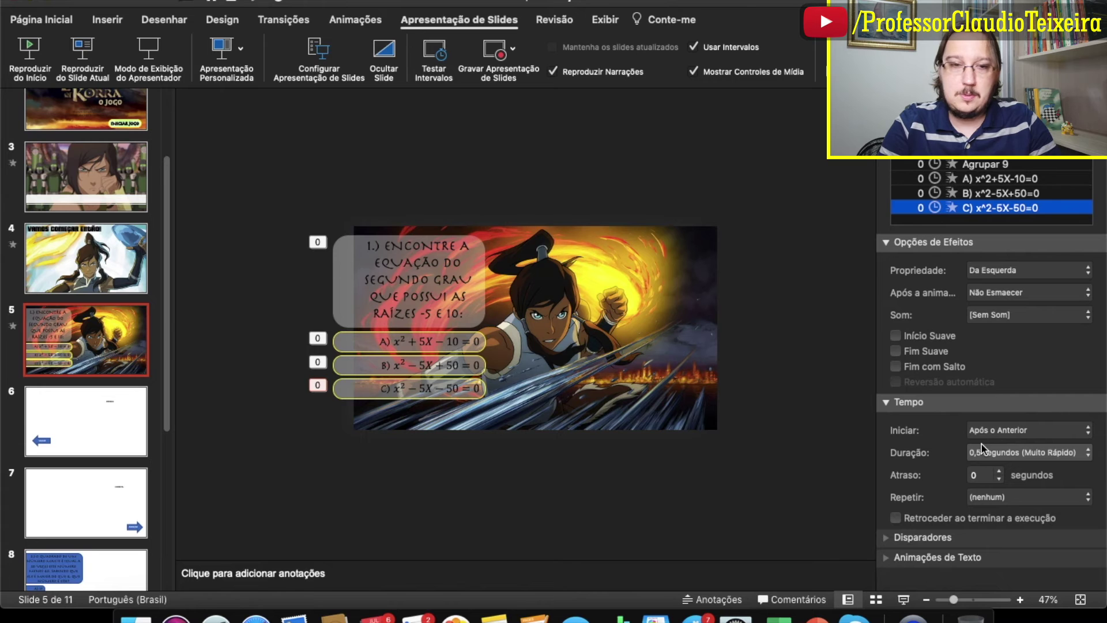
click(81, 55)
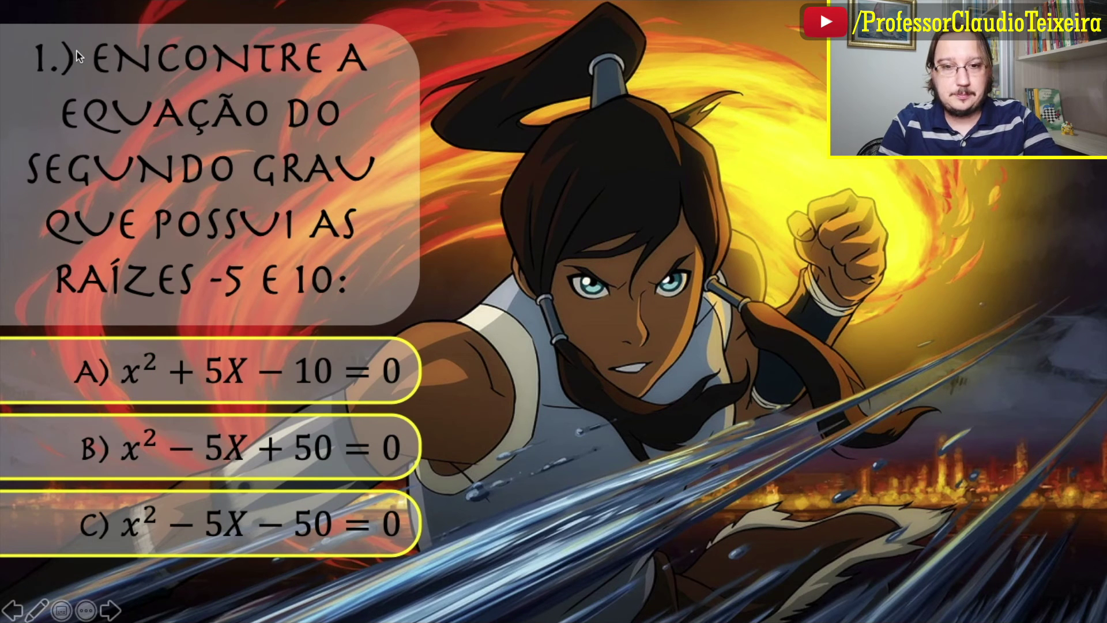
key(Escape)
Step: Change slide 6's label to 'INFELIZMENTE A GENTE ERROU, MAS VAMOS VOLTAR E TENTAR DE NOVO!' and open the Pictures menu
click(600, 266)
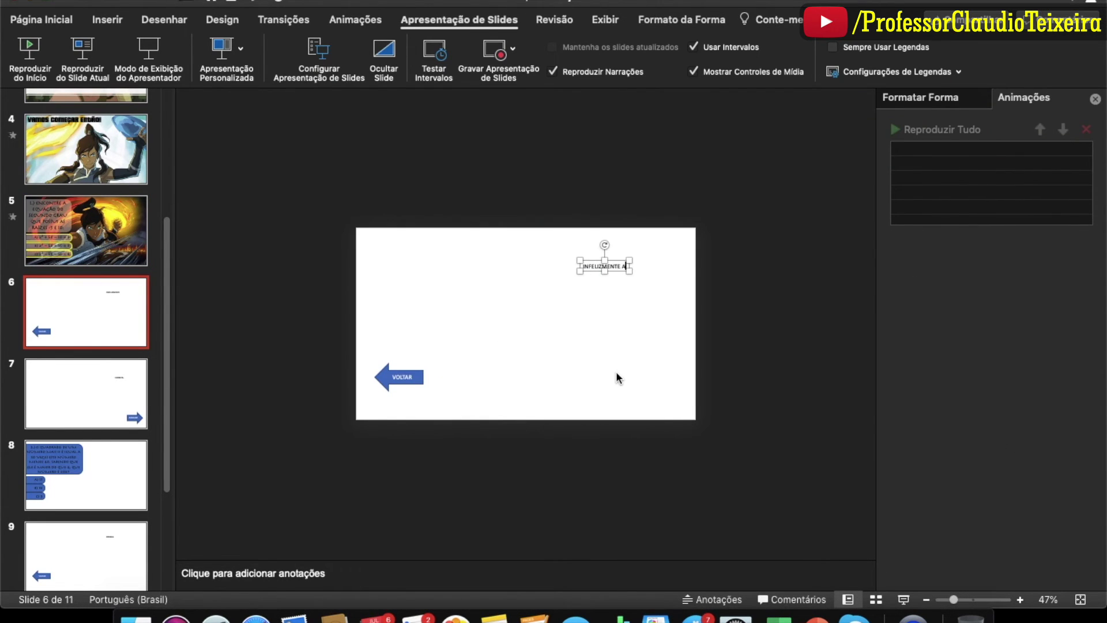
text(GENTE ERROU, MAS VAMOS VOLTAR E TENTAR NOVAMENT)
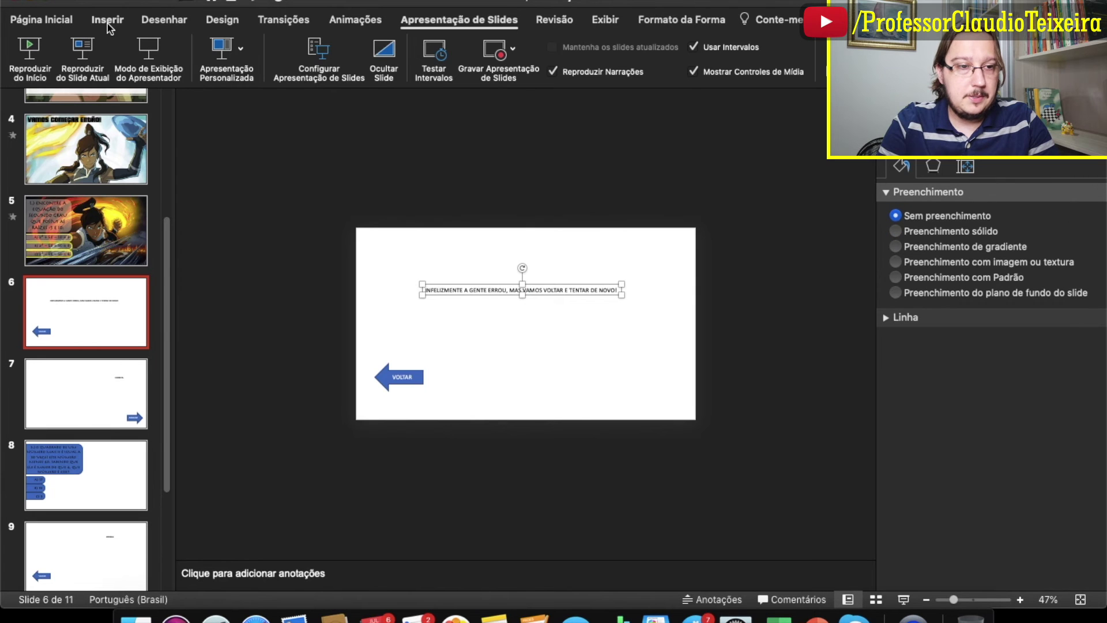
click(107, 25)
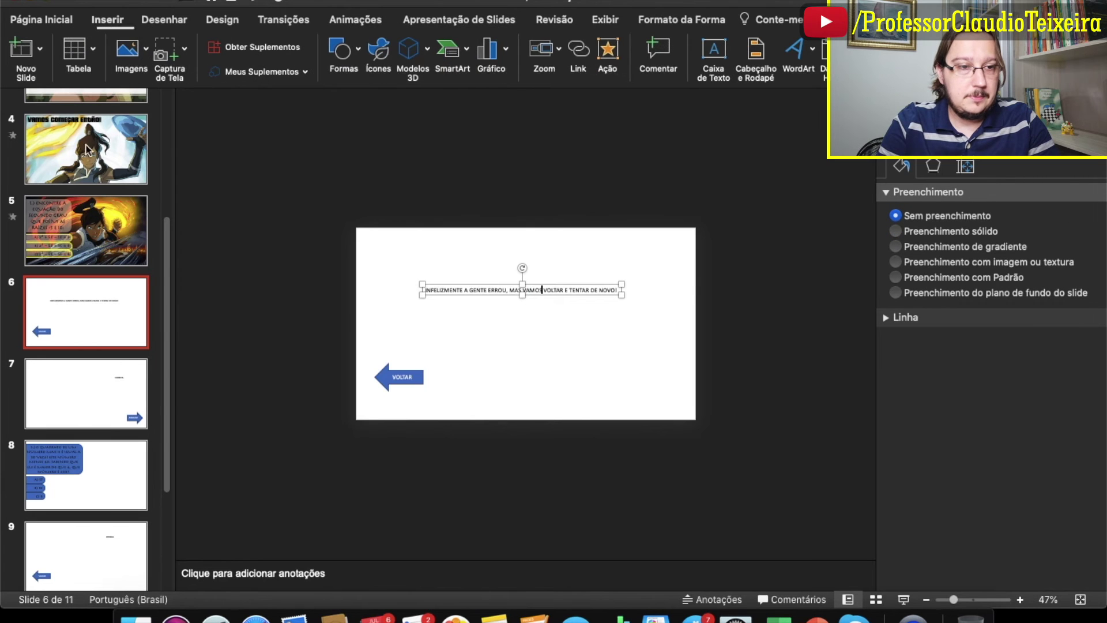
click(129, 49)
Step: Insert resposta errada.jpg on slide 6 and enlarge it to fill the slide
click(149, 94)
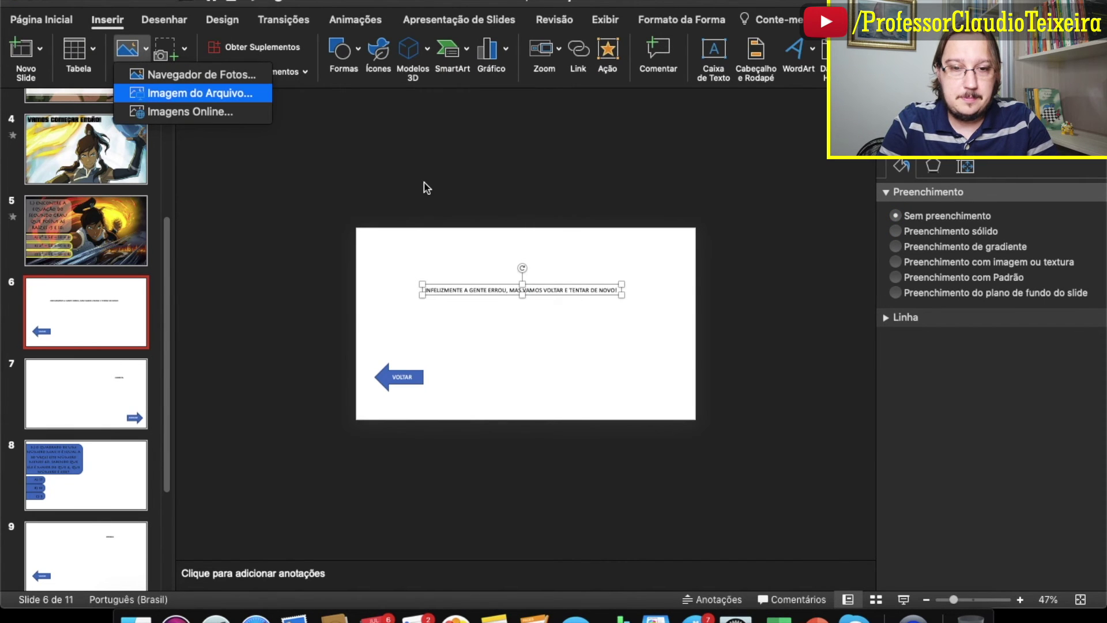
click(810, 107)
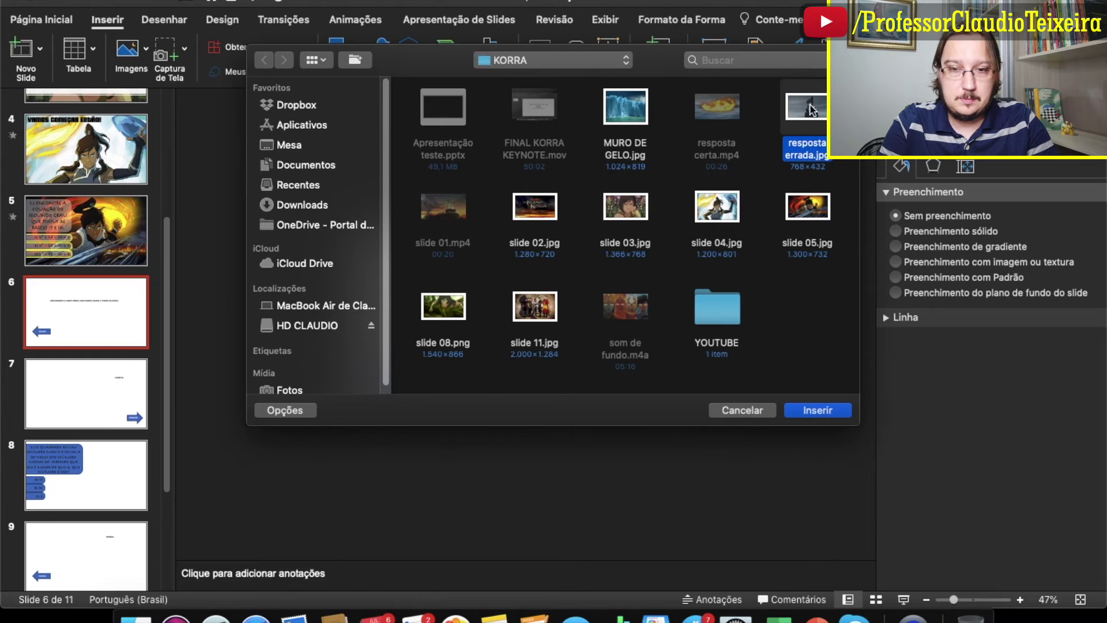
click(817, 410)
mouse_move(566, 309)
mouse_down()
mouse_move(586, 403)
mouse_move(559, 460)
mouse_up()
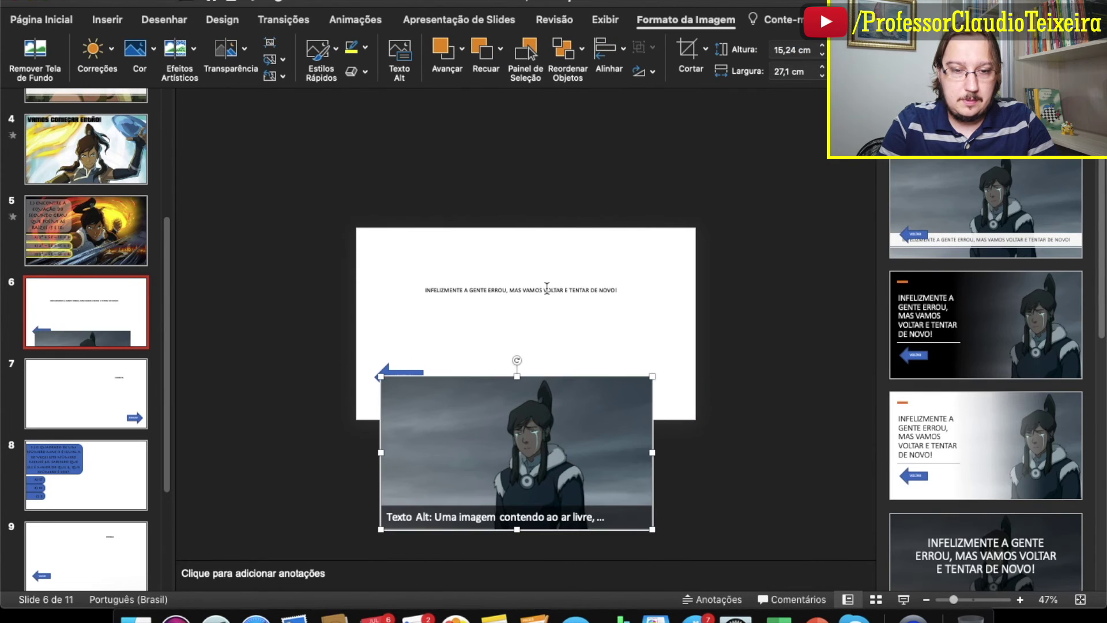
drag(572, 416, 542, 258)
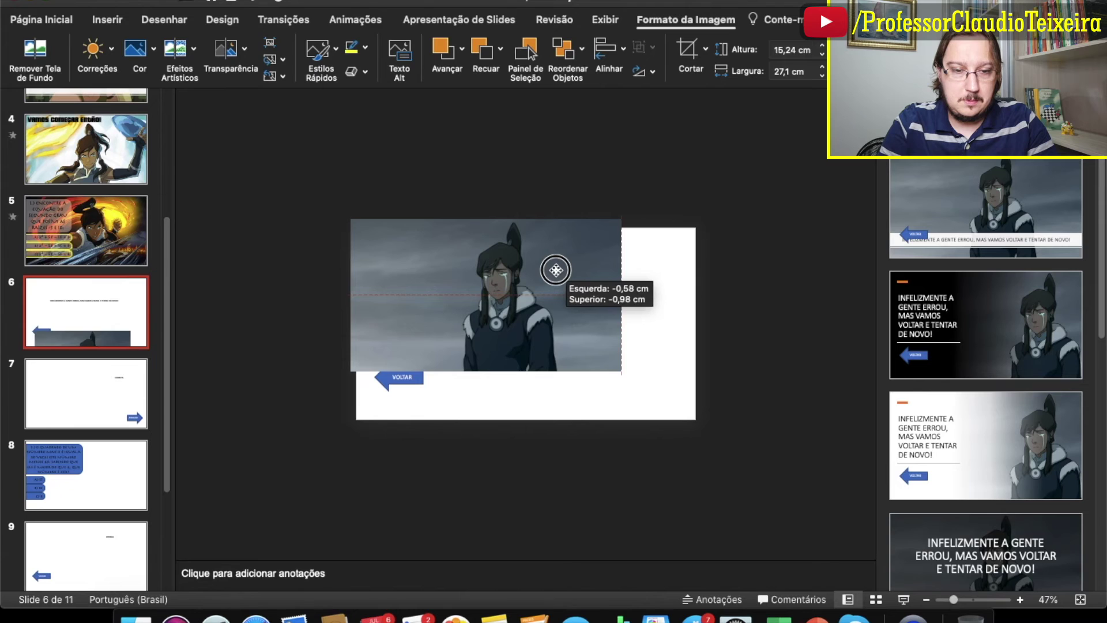
drag(621, 372, 690, 430)
Step: Apply the caption-banner Design Idea, move VOLTAR above the caption, and set the caption font to Magic Dreams
click(1002, 212)
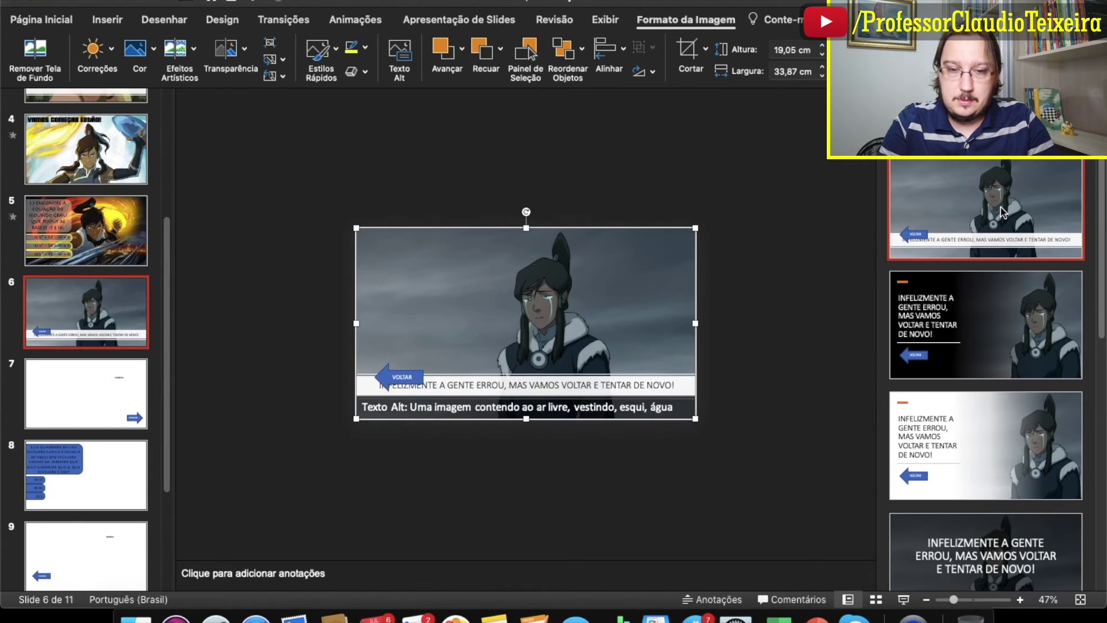
drag(383, 375, 395, 344)
click(539, 386)
click(539, 386)
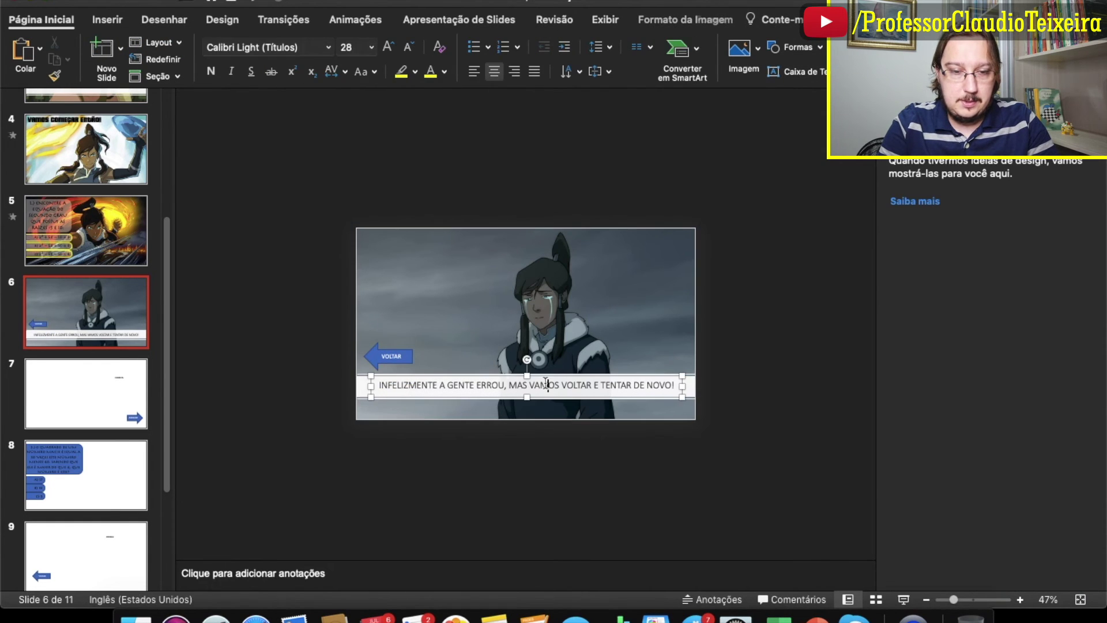
click(266, 47)
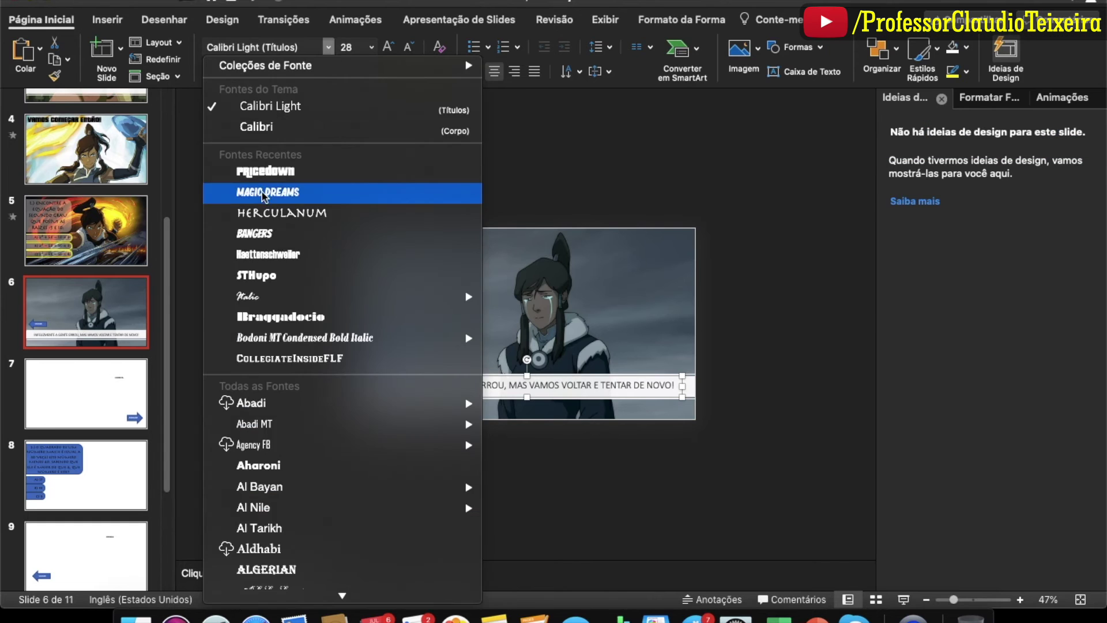
click(259, 185)
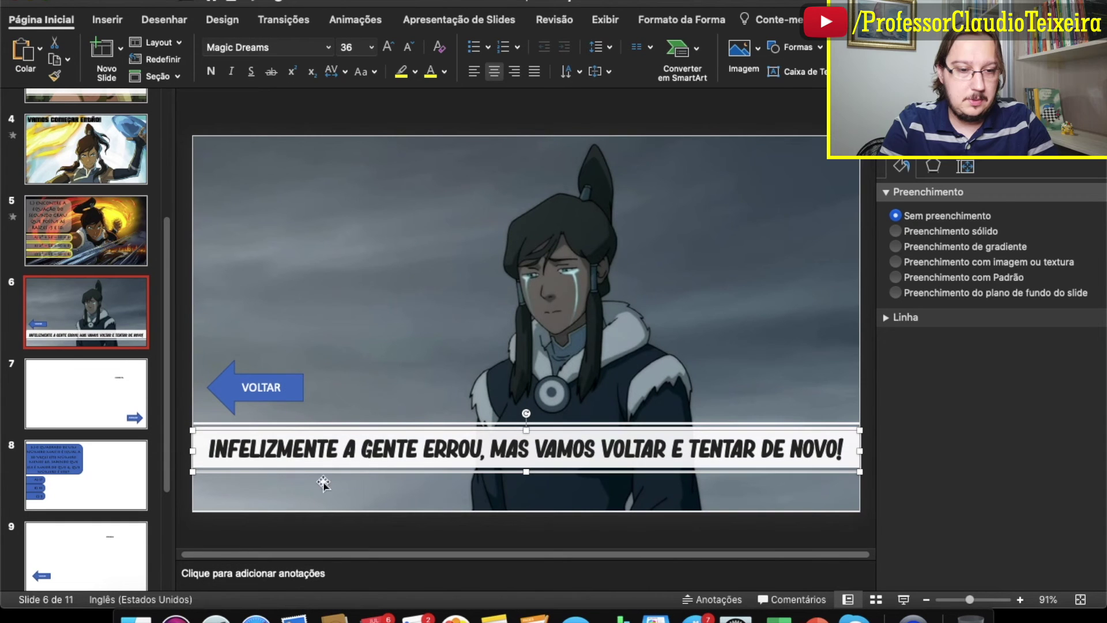
click(291, 388)
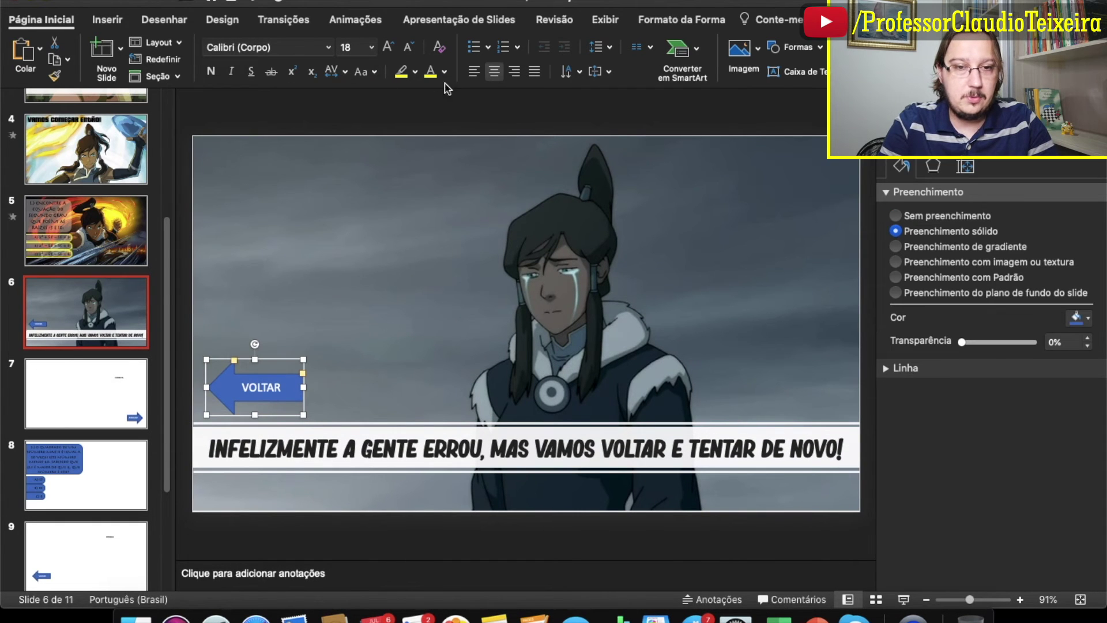
Step: Remove the VOLTAR arrow's outline and give it a light yellow radial gradient fill
click(692, 17)
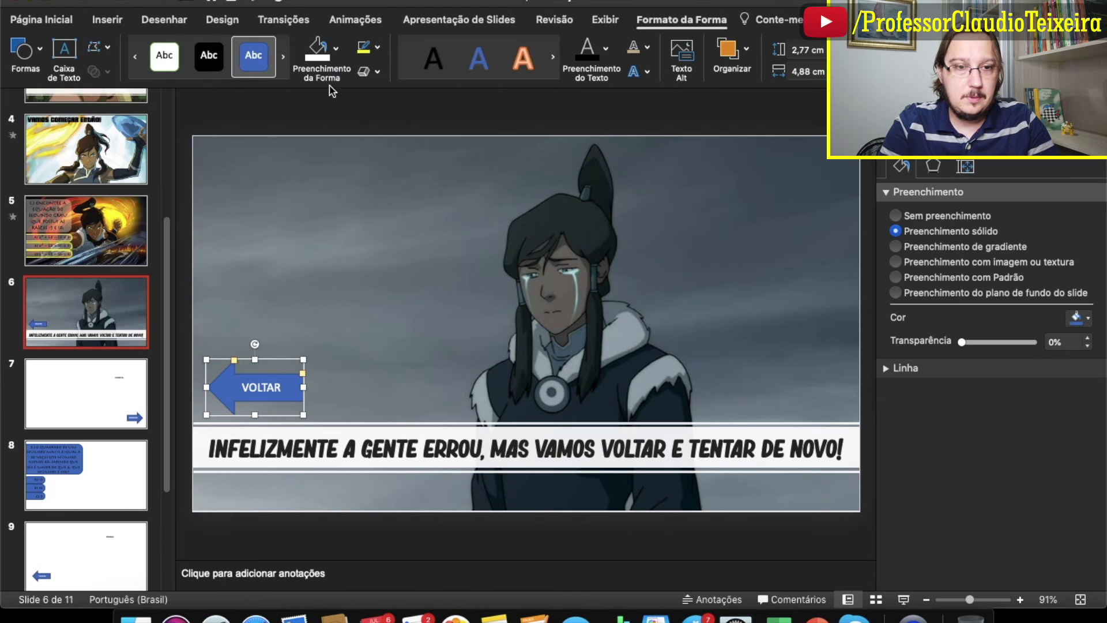
click(364, 48)
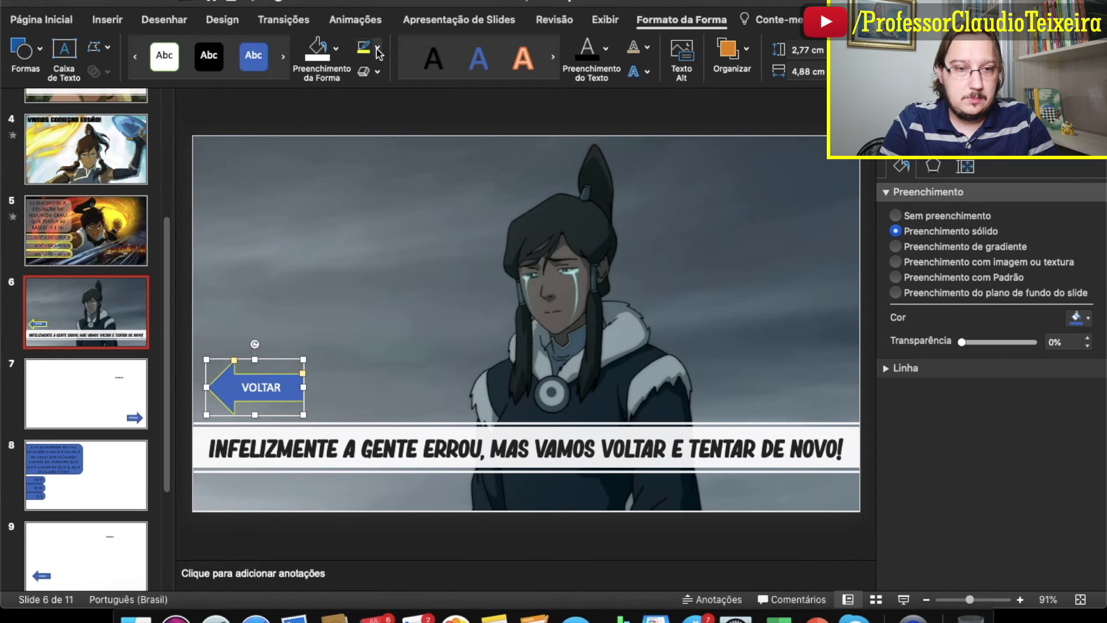
click(379, 53)
click(444, 74)
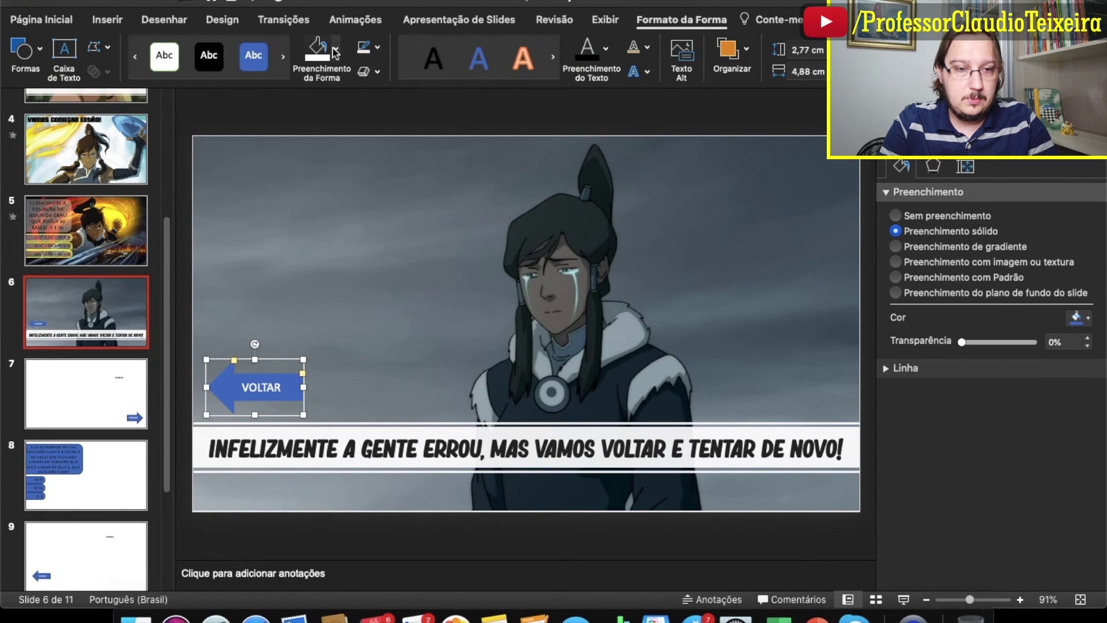
click(334, 51)
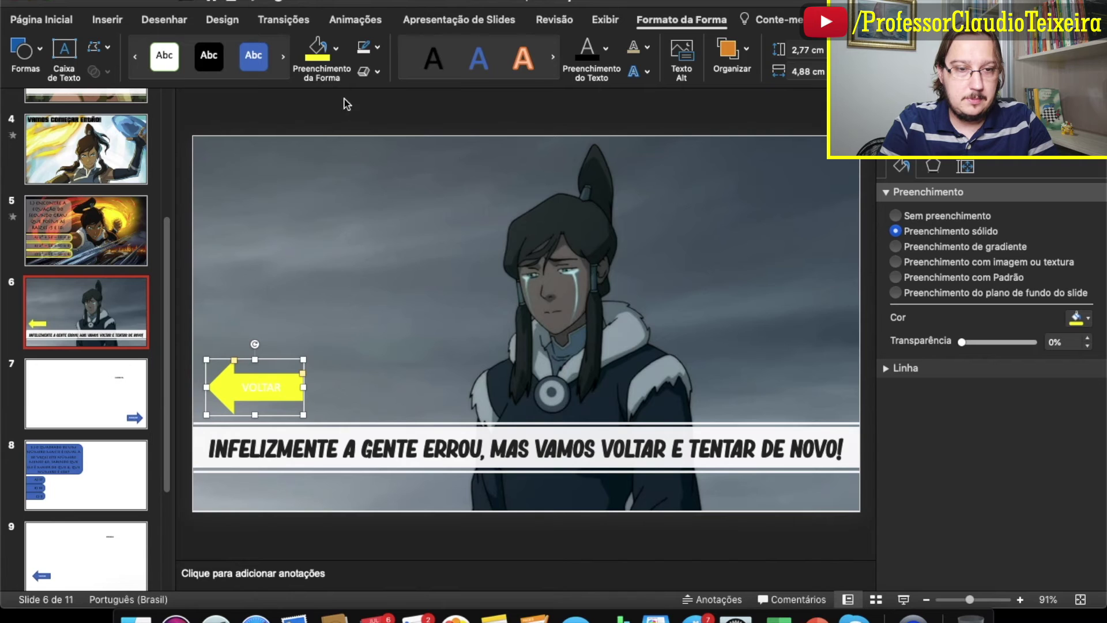
click(336, 49)
mouse_move(361, 333)
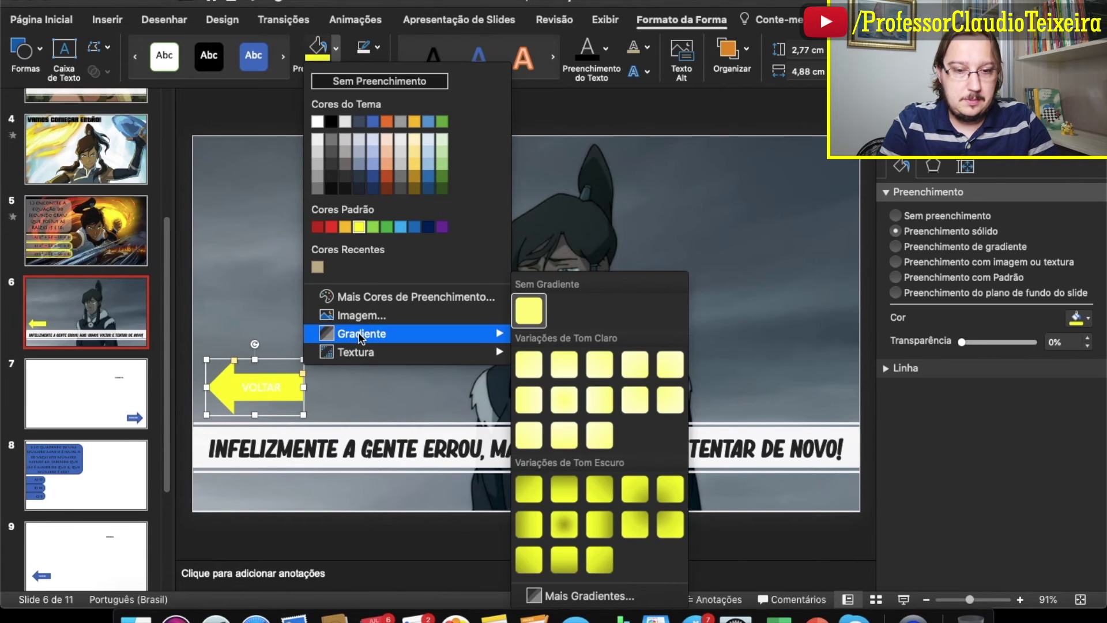
click(570, 400)
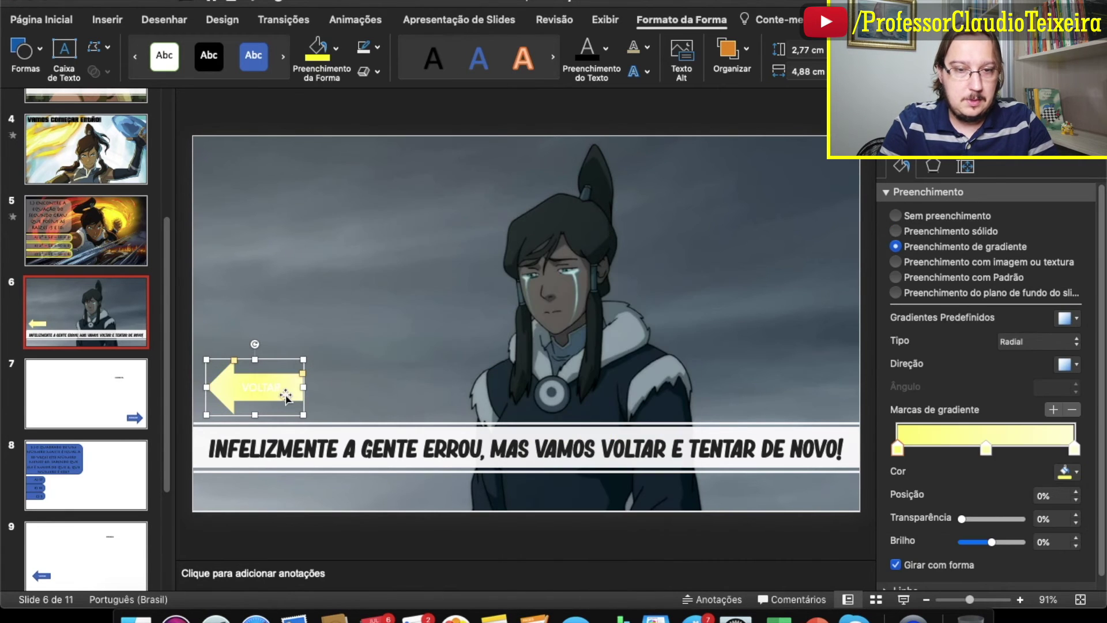
Step: Make the VOLTAR text black with a black text outline
click(591, 56)
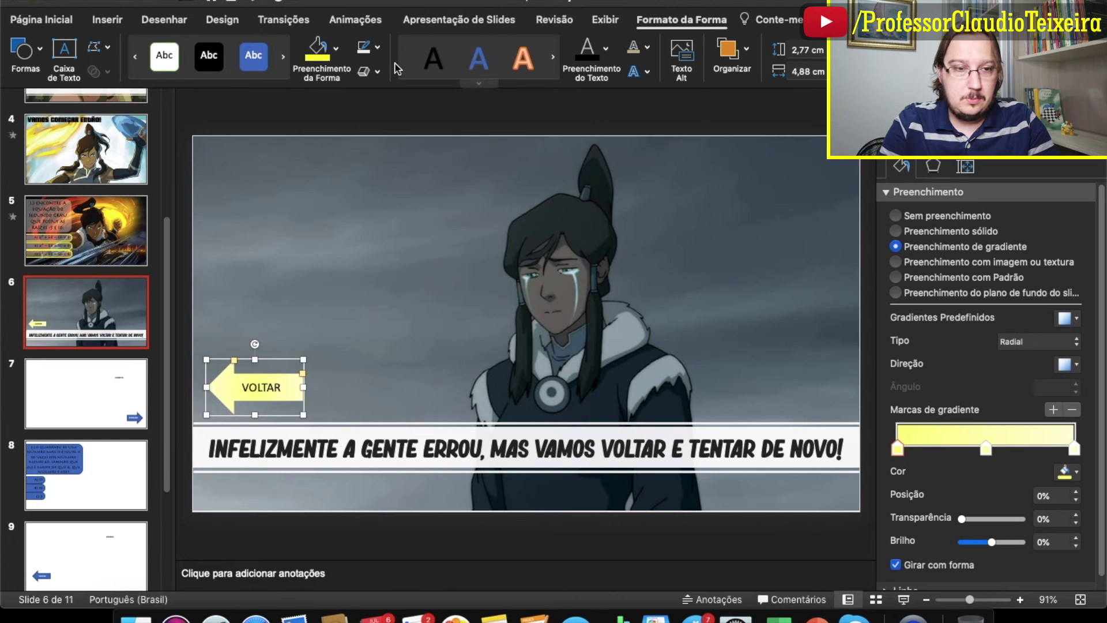
click(65, 21)
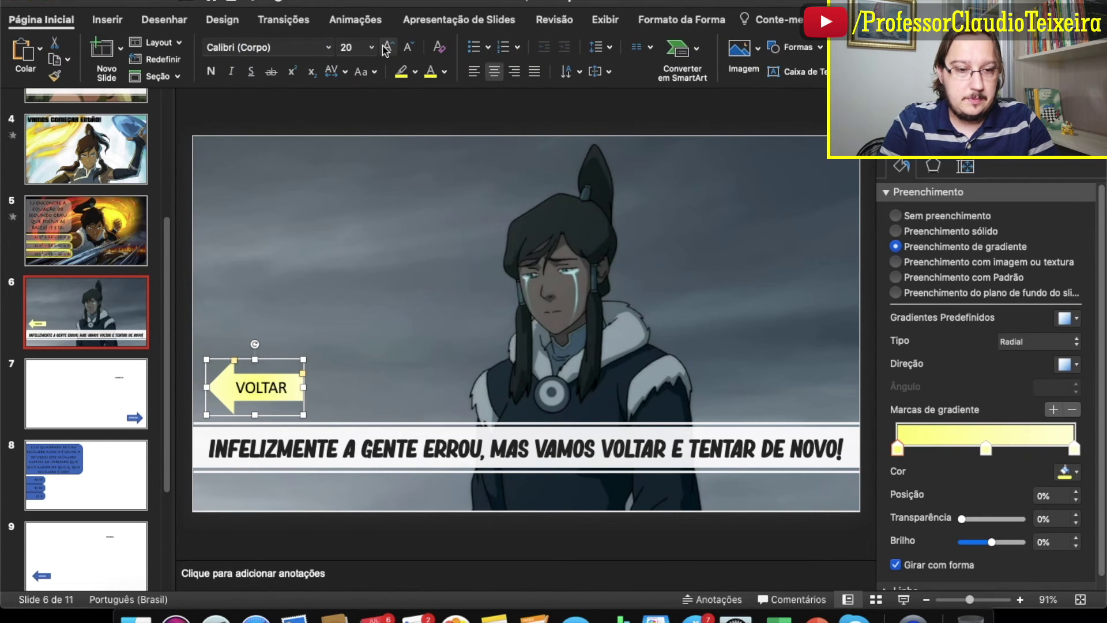
click(681, 19)
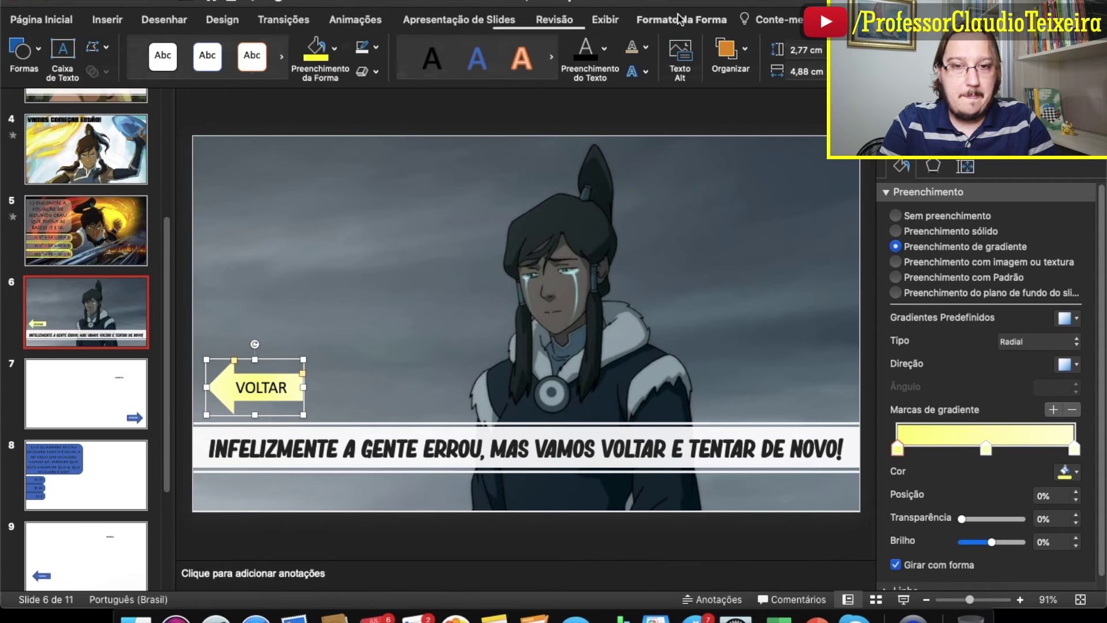
click(649, 47)
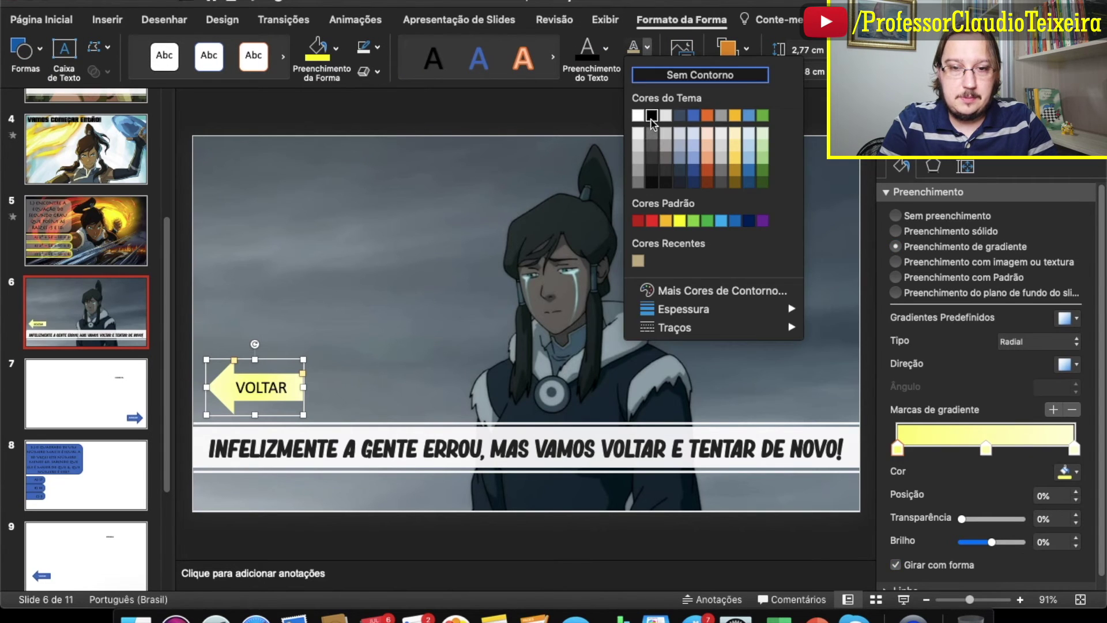
click(651, 118)
click(648, 48)
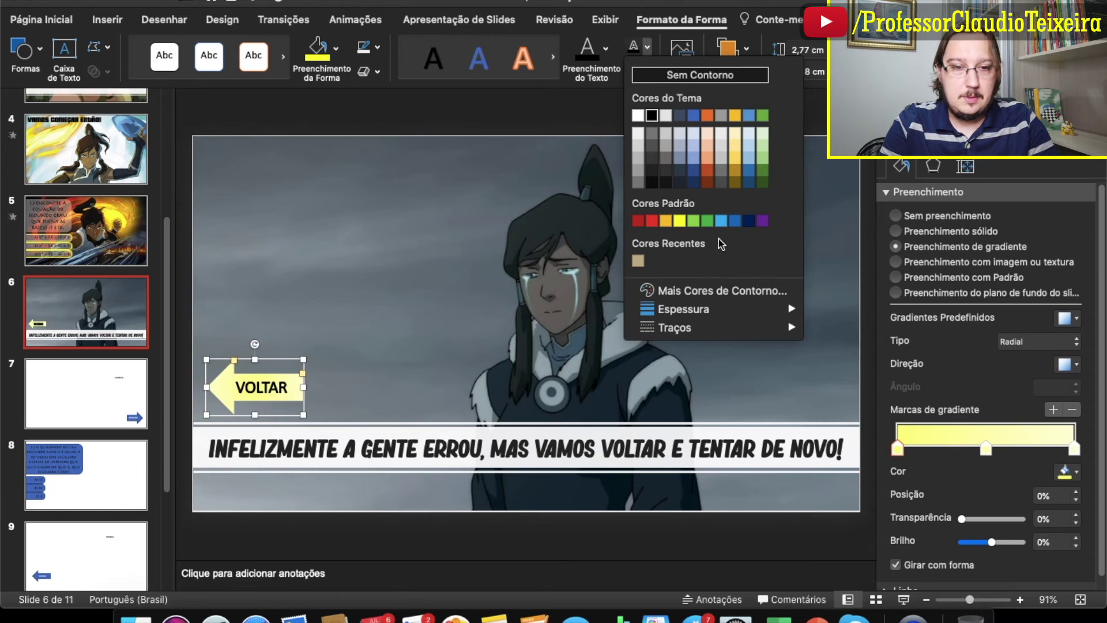
click(339, 109)
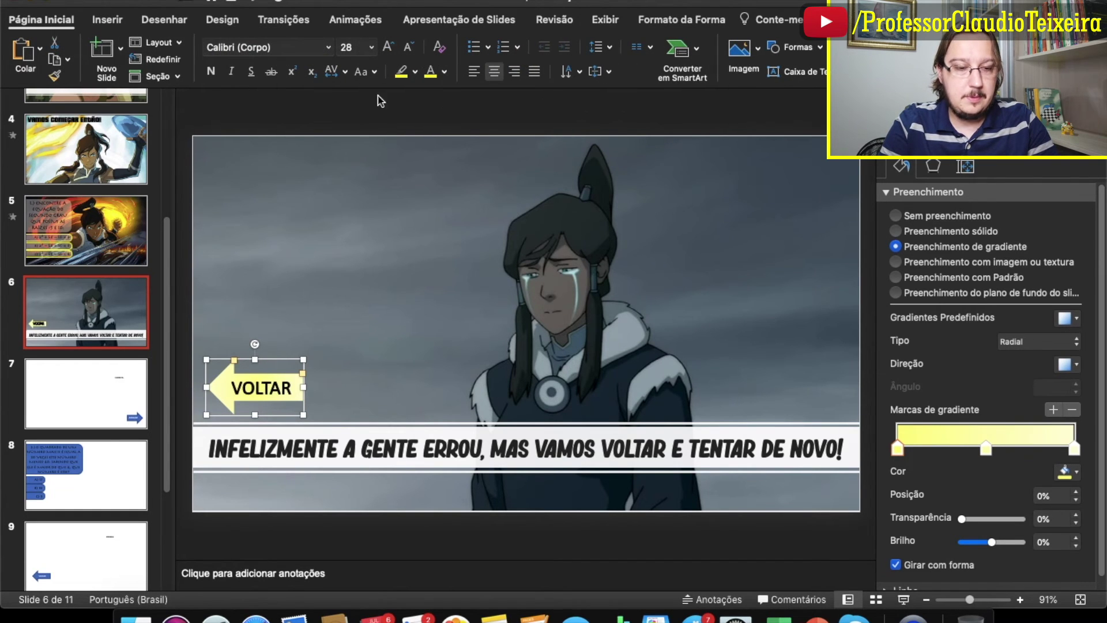
click(256, 312)
click(229, 381)
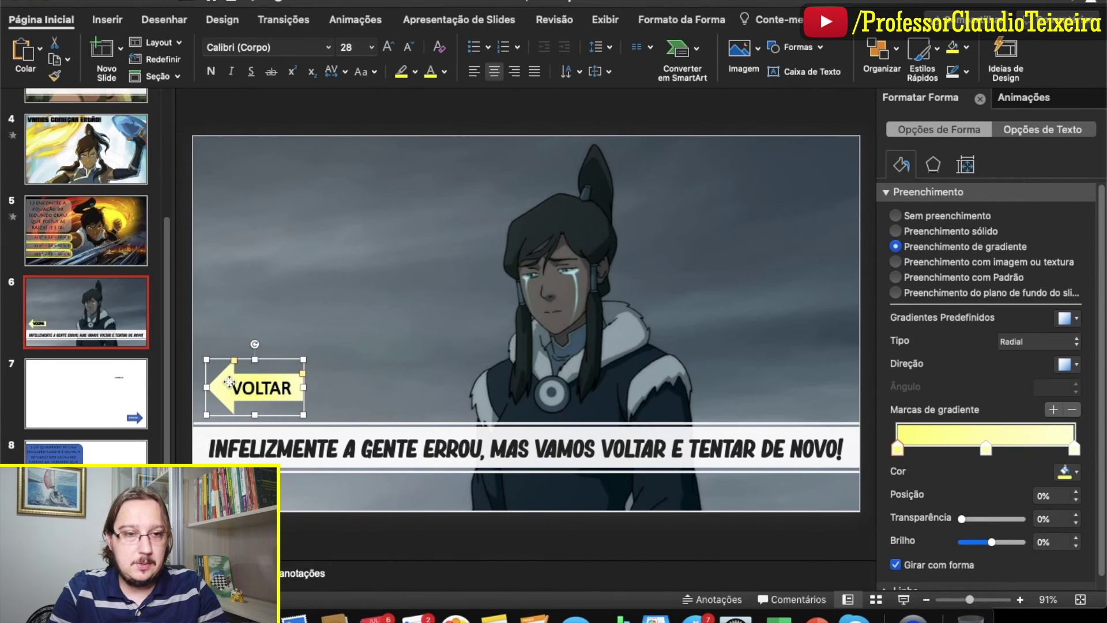
right_click(229, 381)
key(Escape)
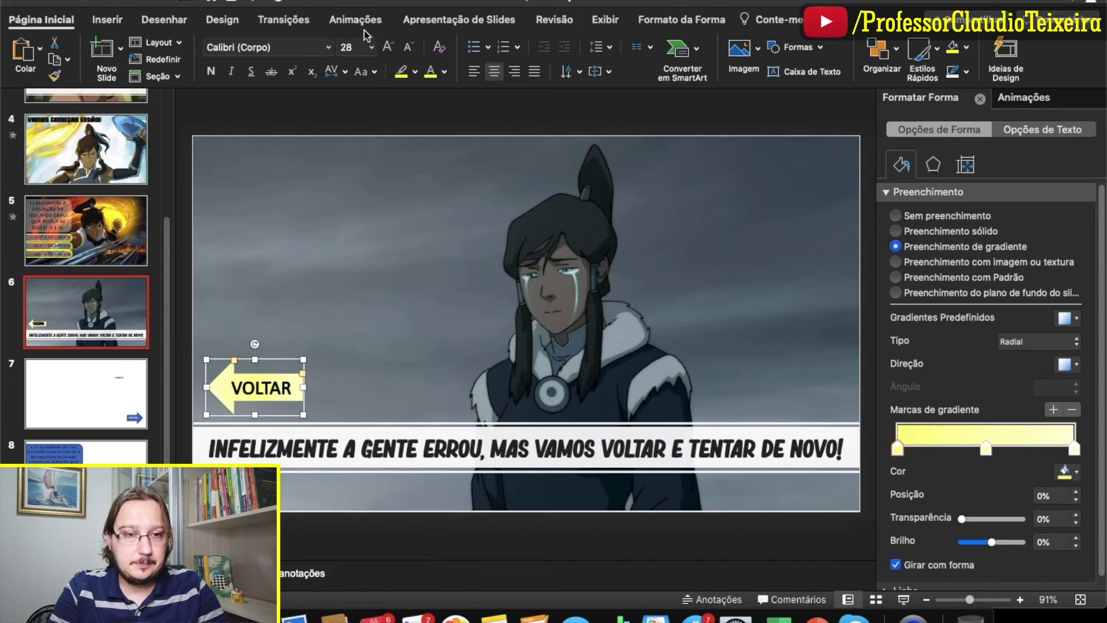
Step: Give the VOLTAR arrow a Dissolver entrance starting Após o Anterior with a 2,5 s delay
click(356, 19)
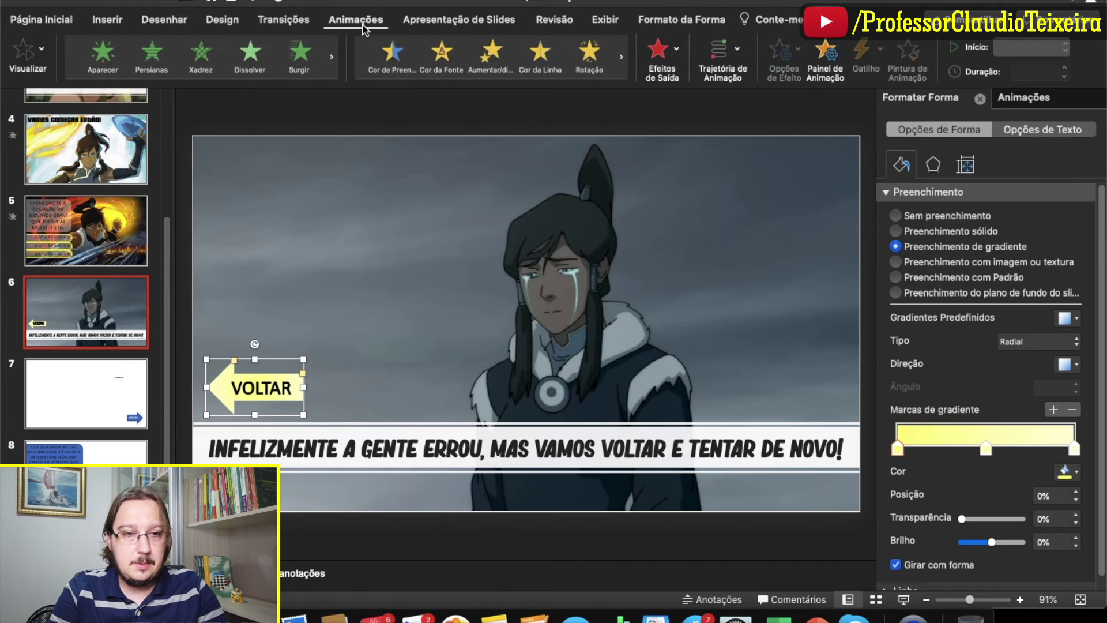
click(257, 56)
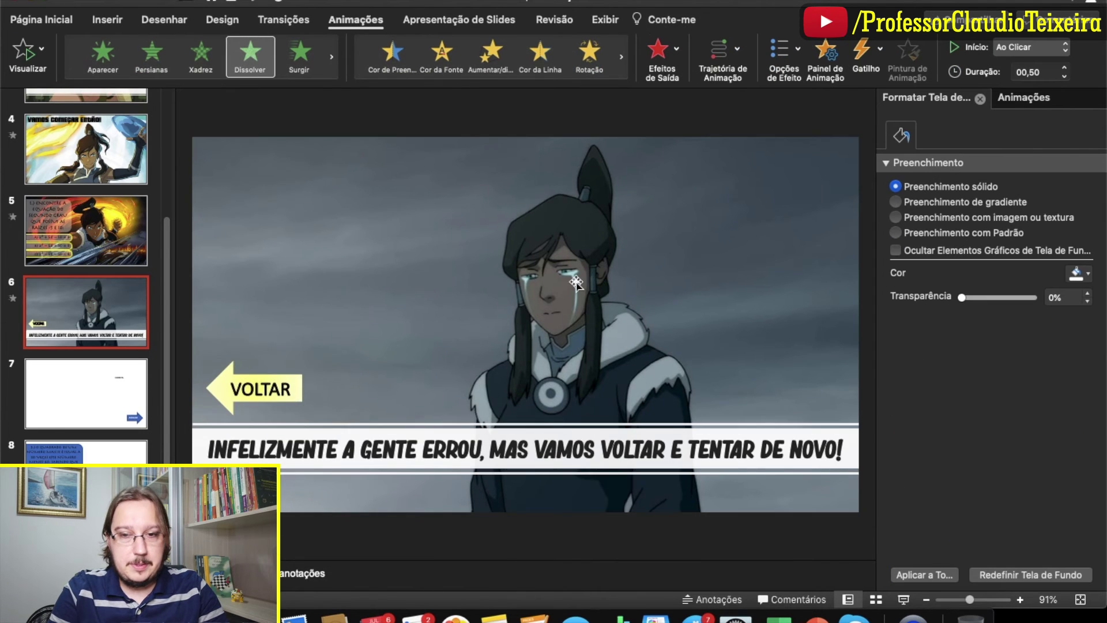
click(1024, 98)
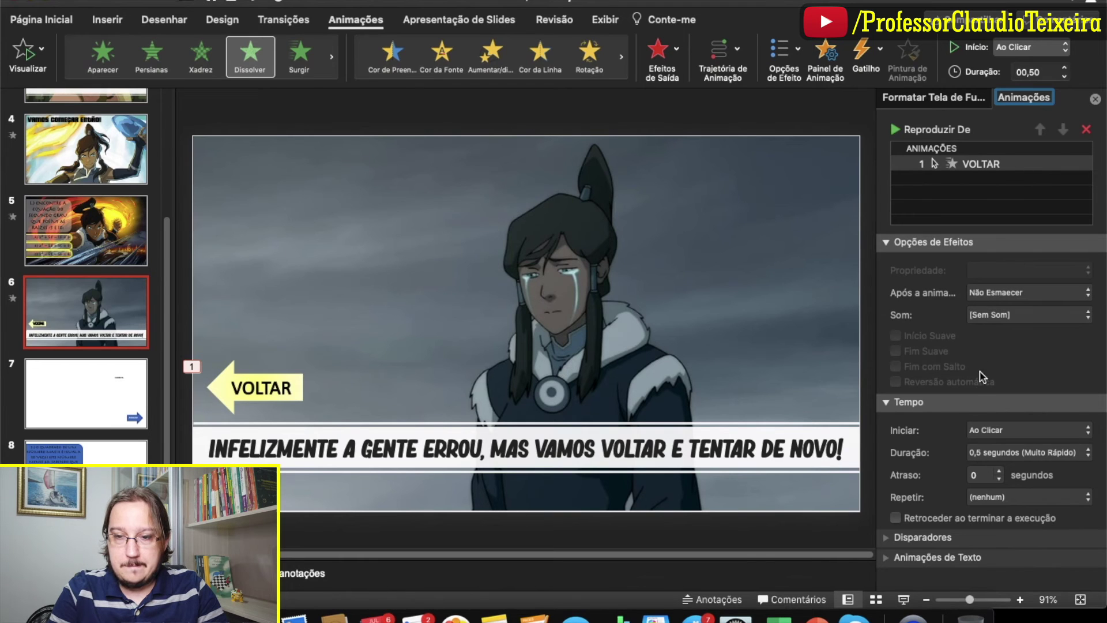
click(1019, 430)
click(1004, 458)
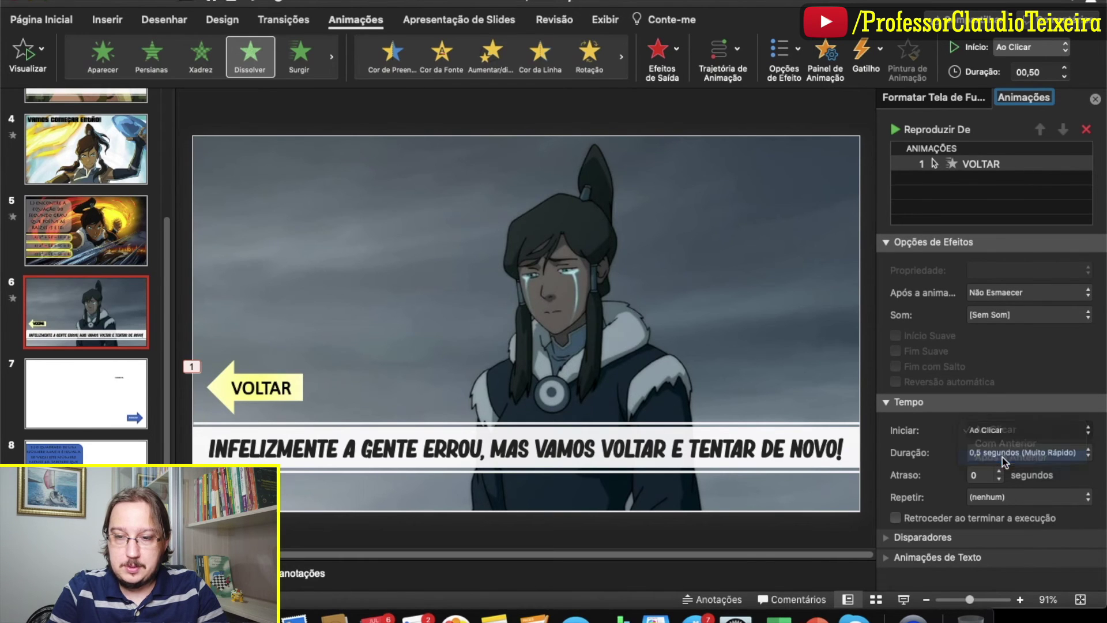
click(999, 472)
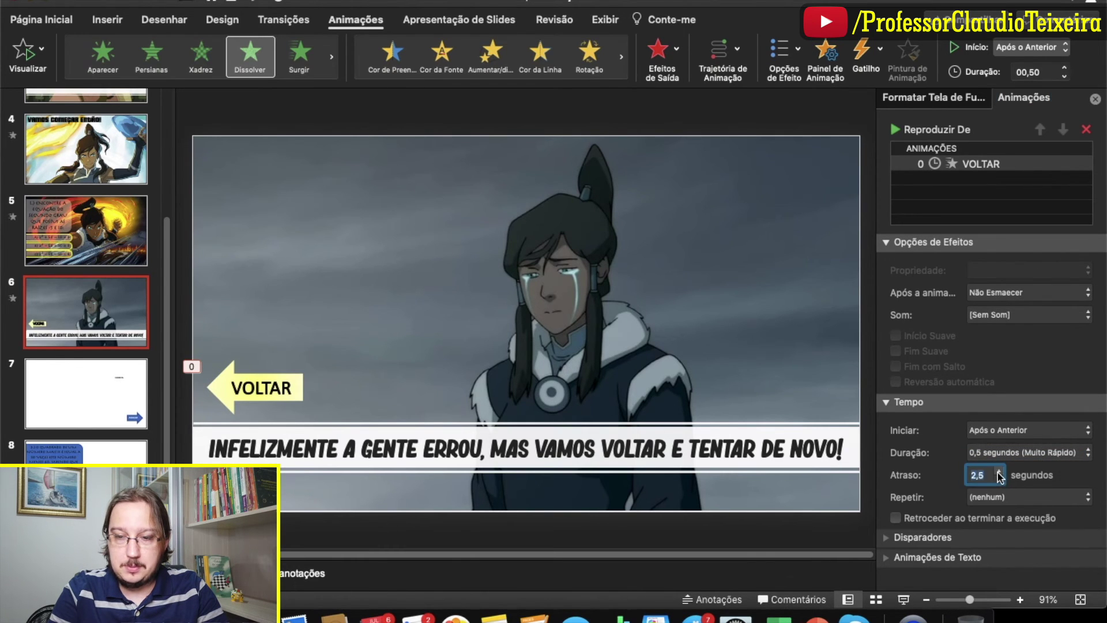
click(554, 116)
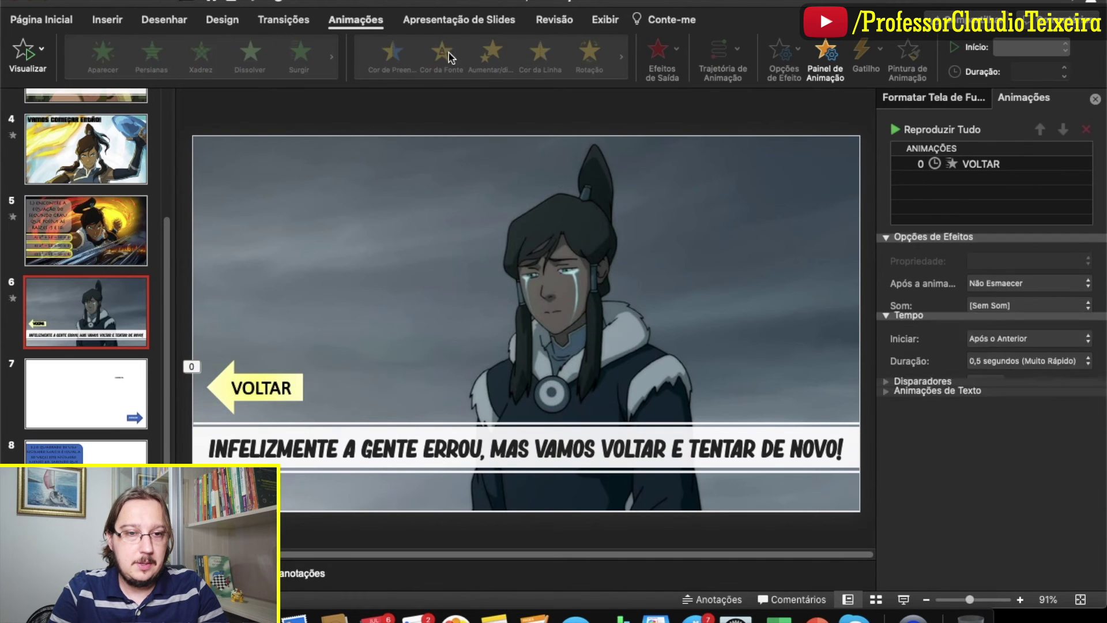
Step: Play the slideshow from slide 6 to test the arrow, then return to editing
click(444, 20)
click(86, 56)
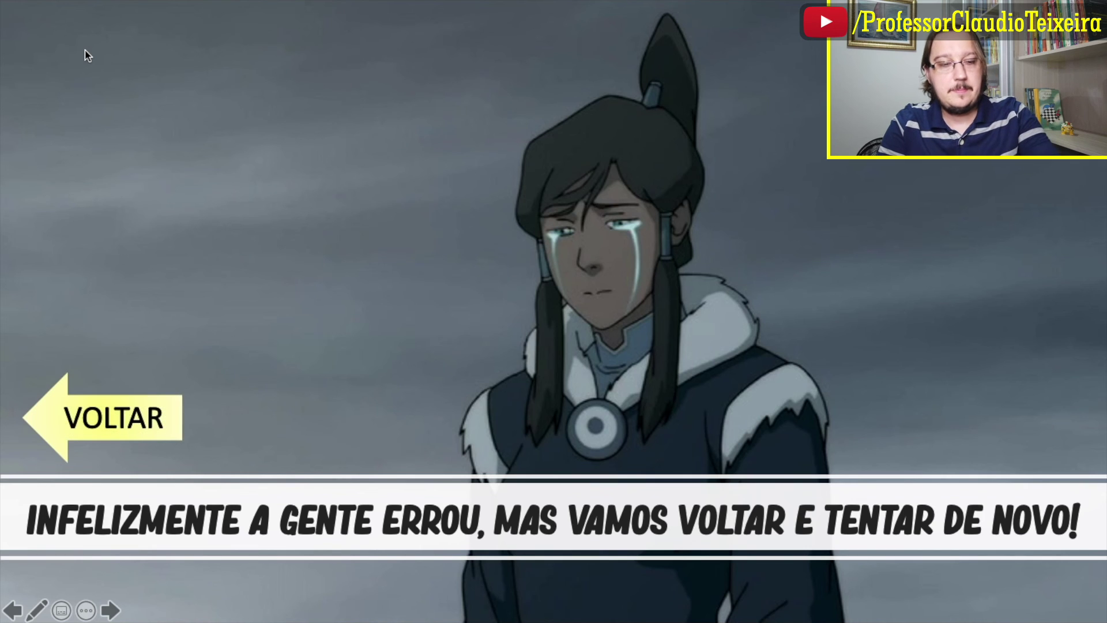
key(Escape)
scroll(86, 346, down, 2)
Step: On slide 7, replace CORRETA with 'MUITO BOM!!!' and 'TODA VEZ QUE VC ACERTA EU FICO MAIS FORTE!'
scroll(87, 346, down, 1)
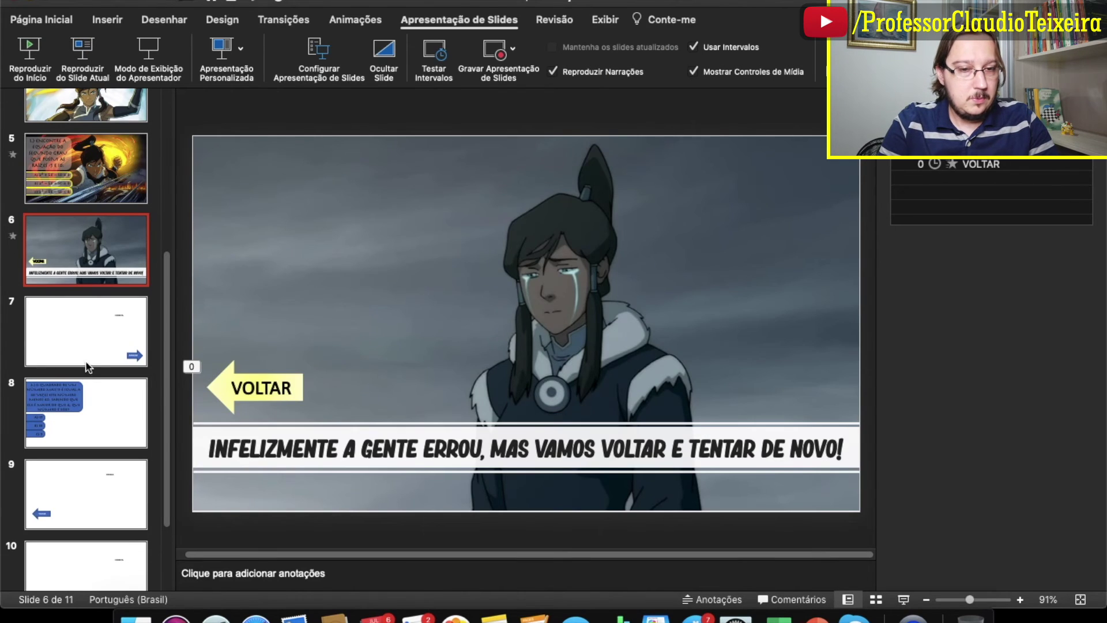
click(89, 338)
double_click(713, 236)
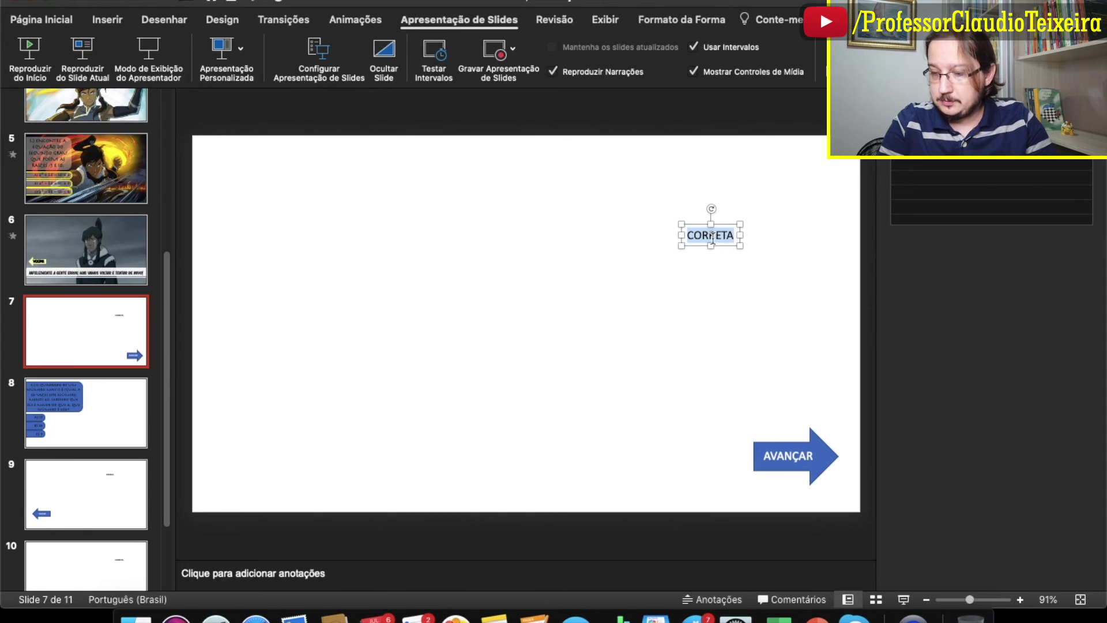
text(MUITO BOM!!!)
key(Return)
text(TODA VEZ QUE VC ACERTA )
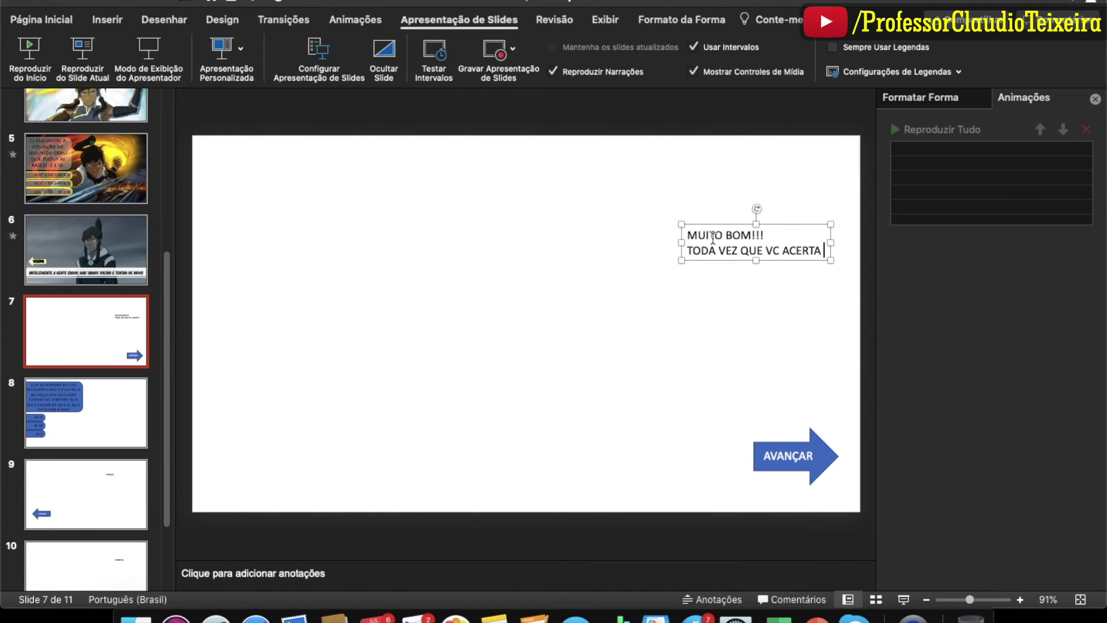
text(EU FICO MAIS FORTE!)
click(41, 19)
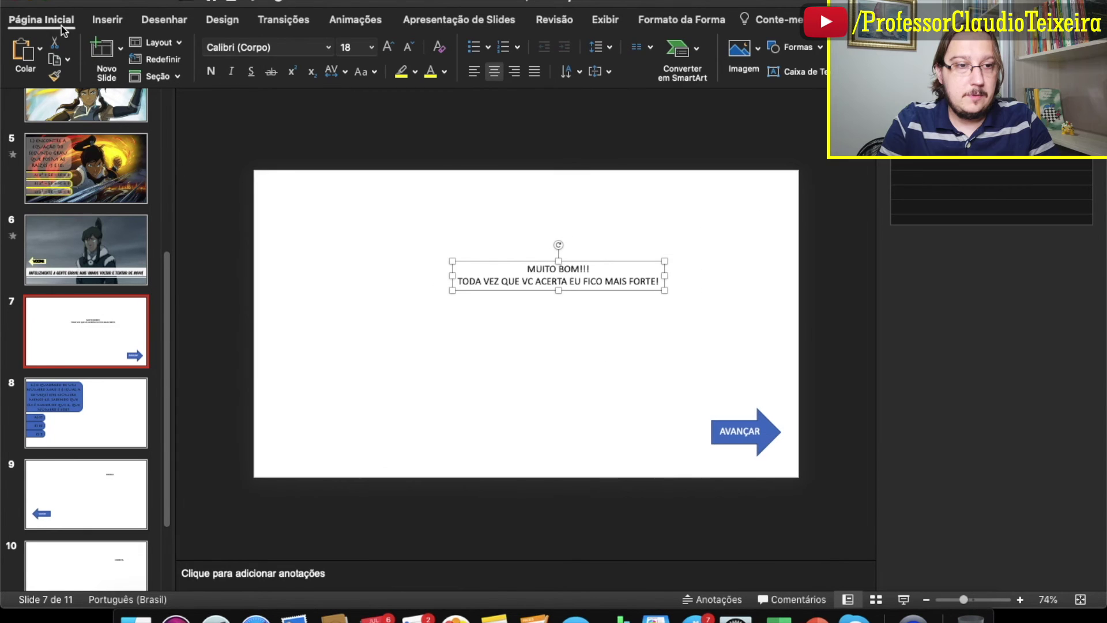
Step: Insert MURO DE GELO.jpg, stretch it over the whole slide, and send it to the back
click(107, 20)
click(132, 50)
click(174, 97)
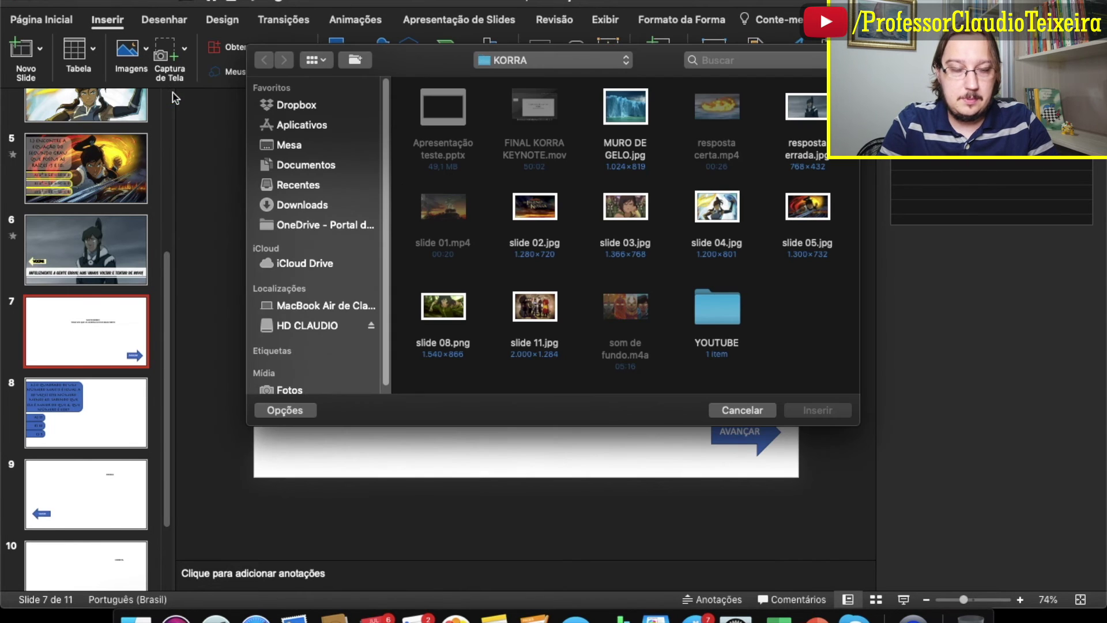
click(636, 122)
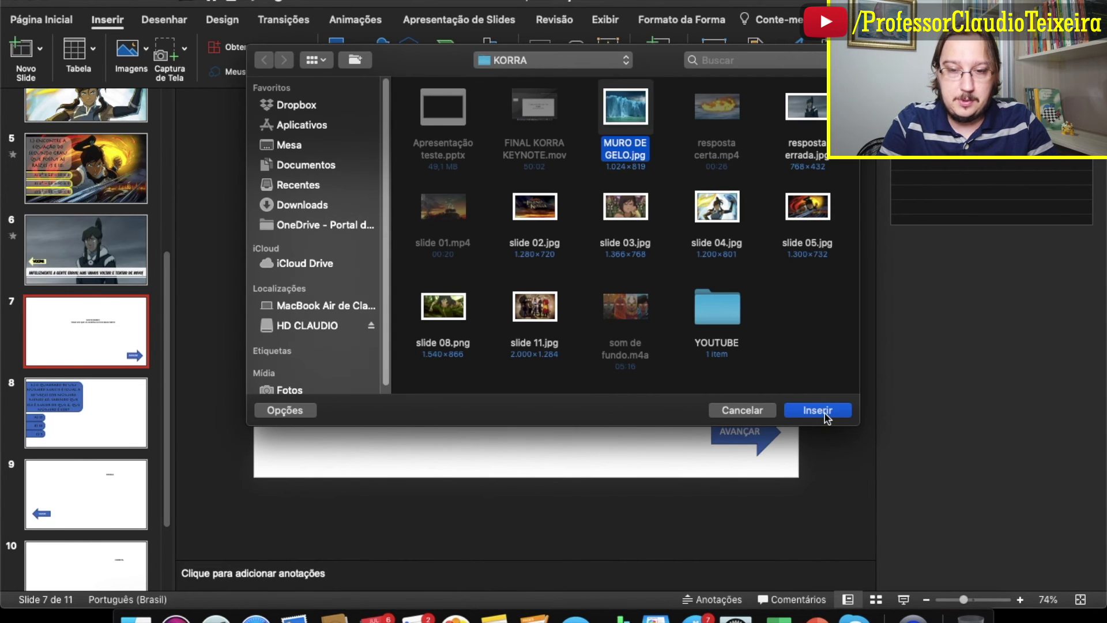
click(825, 410)
mouse_move(425, 307)
mouse_down()
mouse_move(374, 302)
mouse_move(322, 277)
mouse_up()
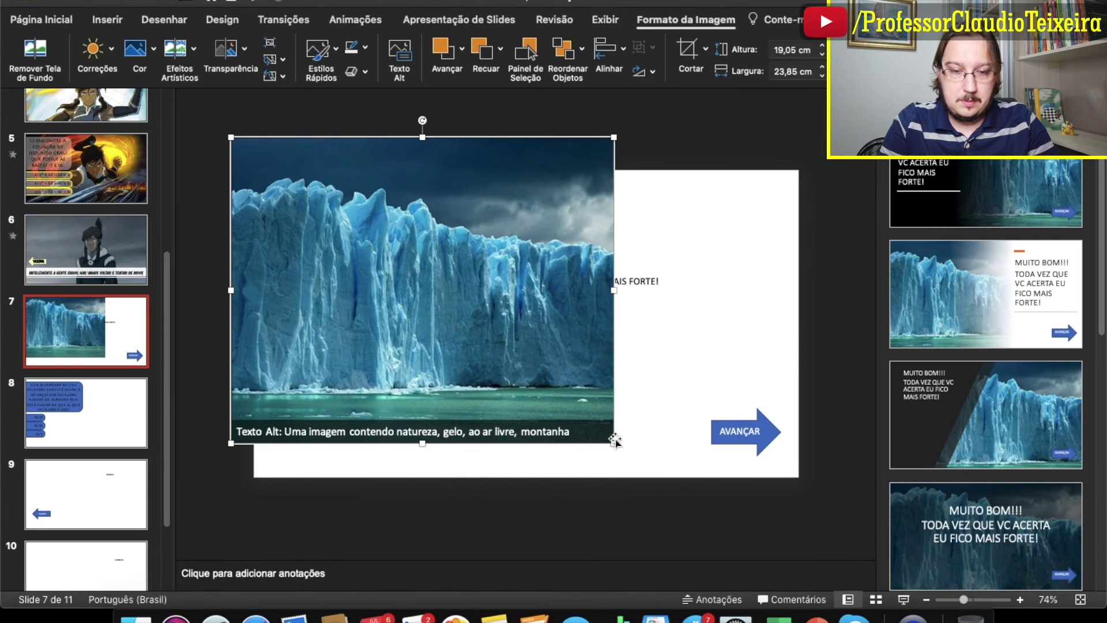
drag(614, 447, 831, 519)
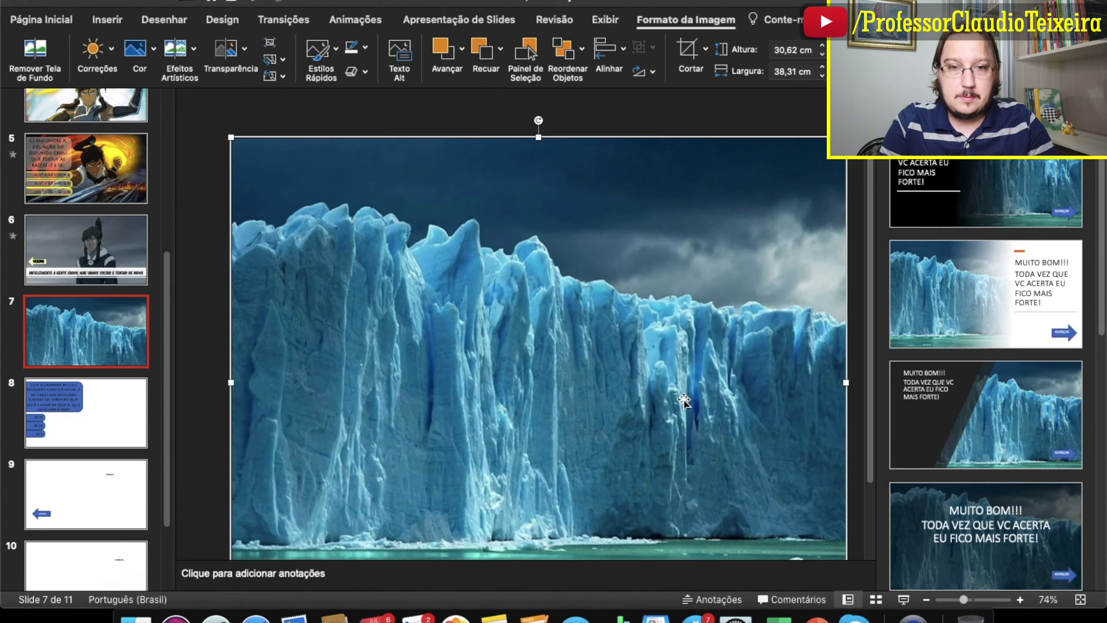
click(502, 52)
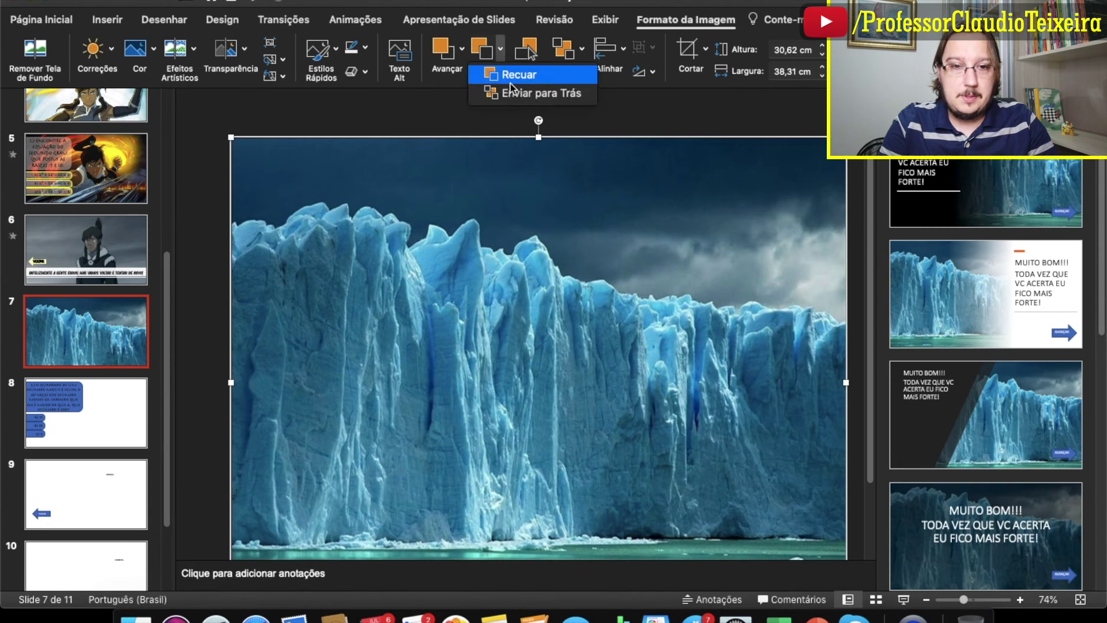
click(514, 91)
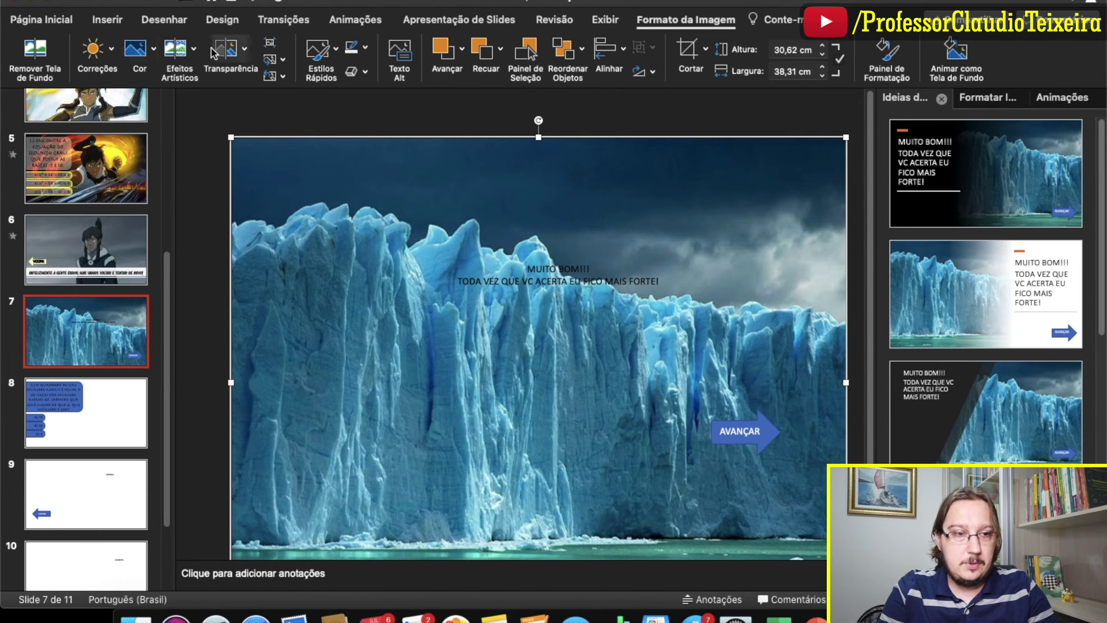
click(114, 23)
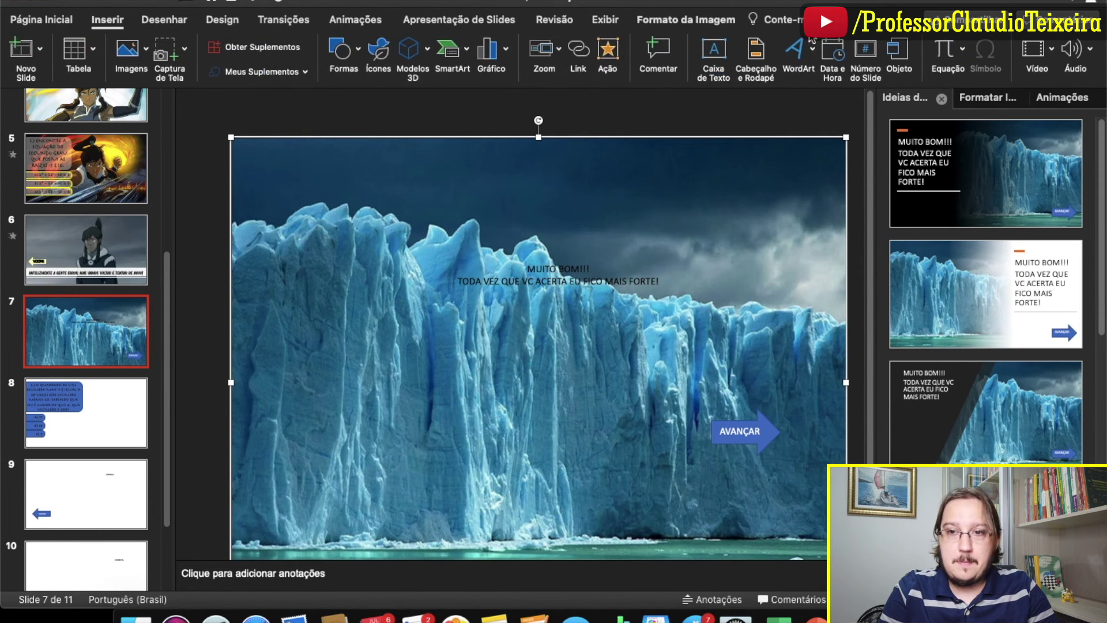
Step: Insert the resposta certa.mp4 video on slide 7 and size it in the slide centre
click(1050, 53)
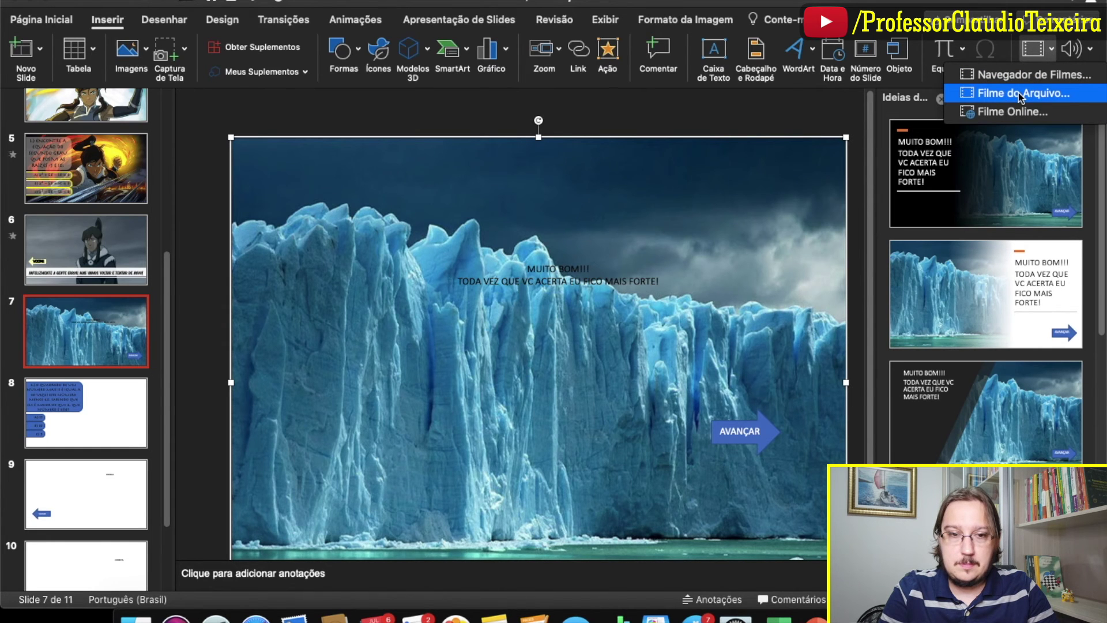
click(1020, 95)
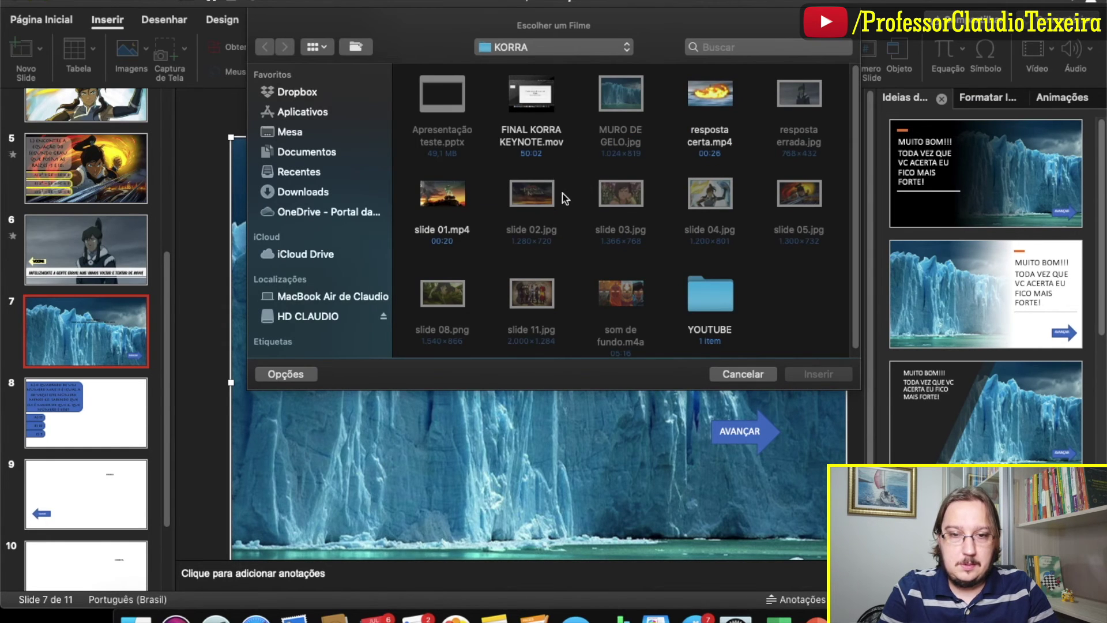
click(710, 95)
click(820, 376)
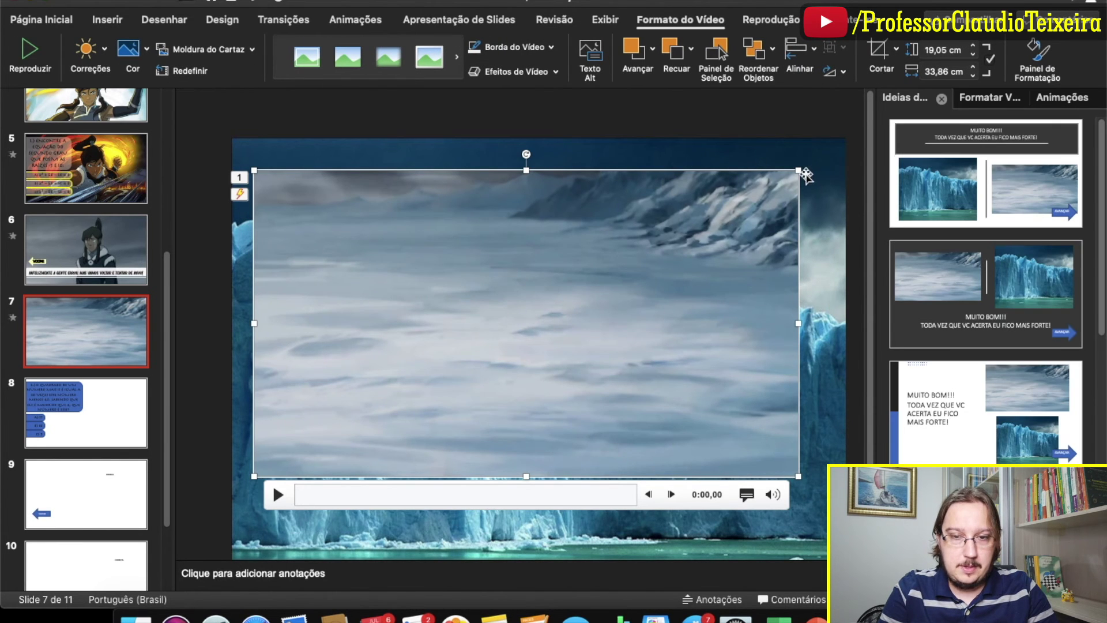
drag(806, 175, 605, 276)
mouse_move(484, 321)
mouse_down()
mouse_move(564, 305)
mouse_move(581, 328)
mouse_up()
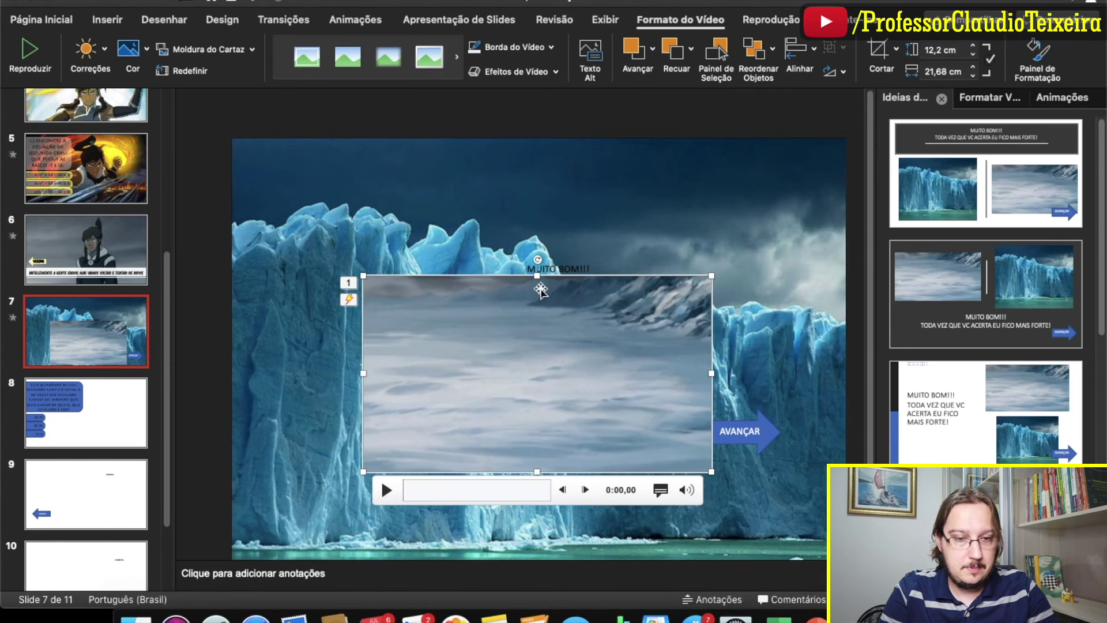
drag(363, 274, 345, 255)
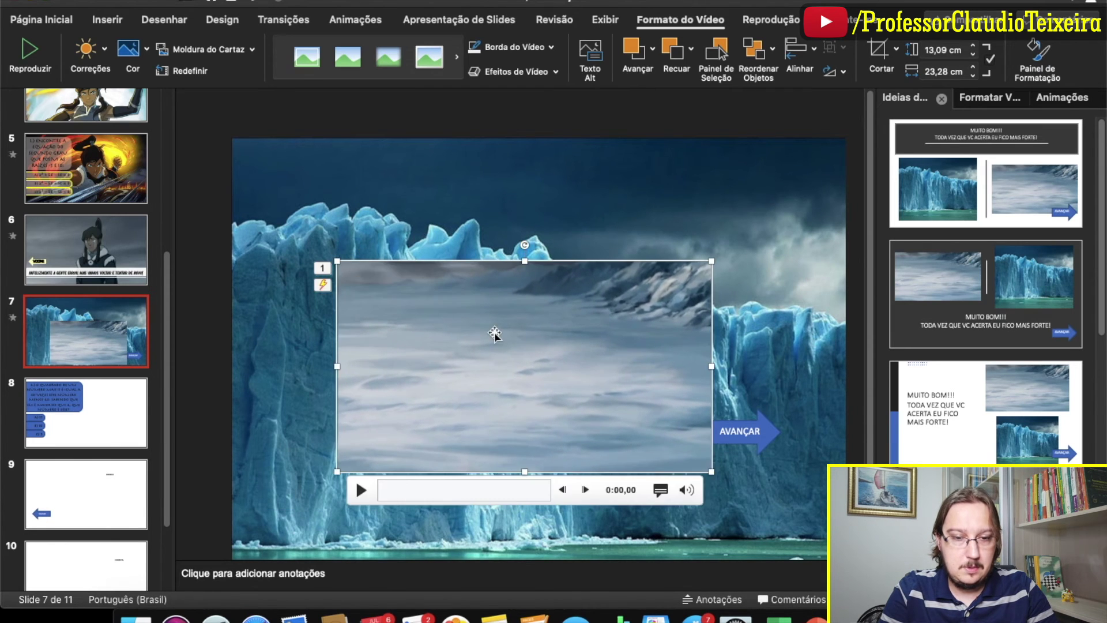
drag(492, 328, 502, 432)
Step: Move the MUITO BOM!!! message to the top and place the video just beneath it
click(570, 288)
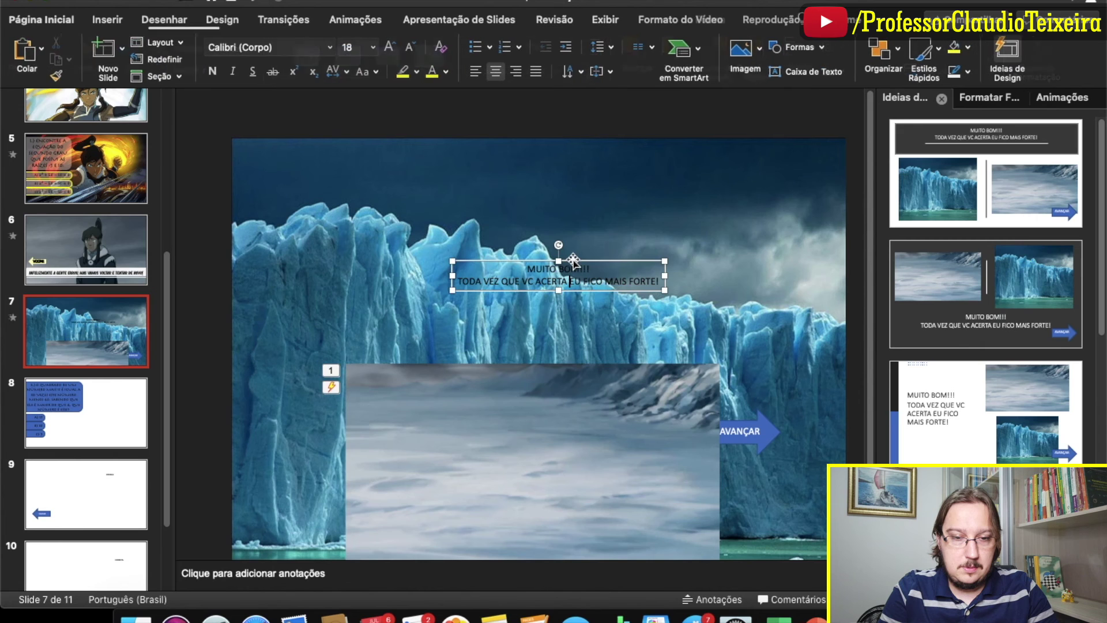
drag(569, 258, 554, 168)
drag(553, 432, 565, 335)
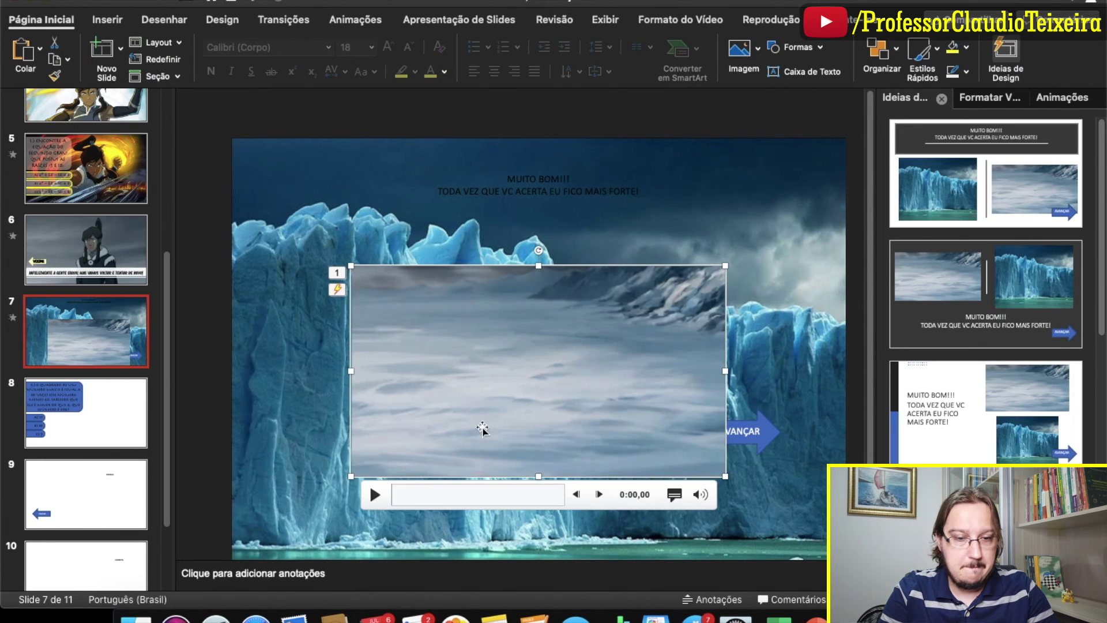
key(Up)
key(Up)
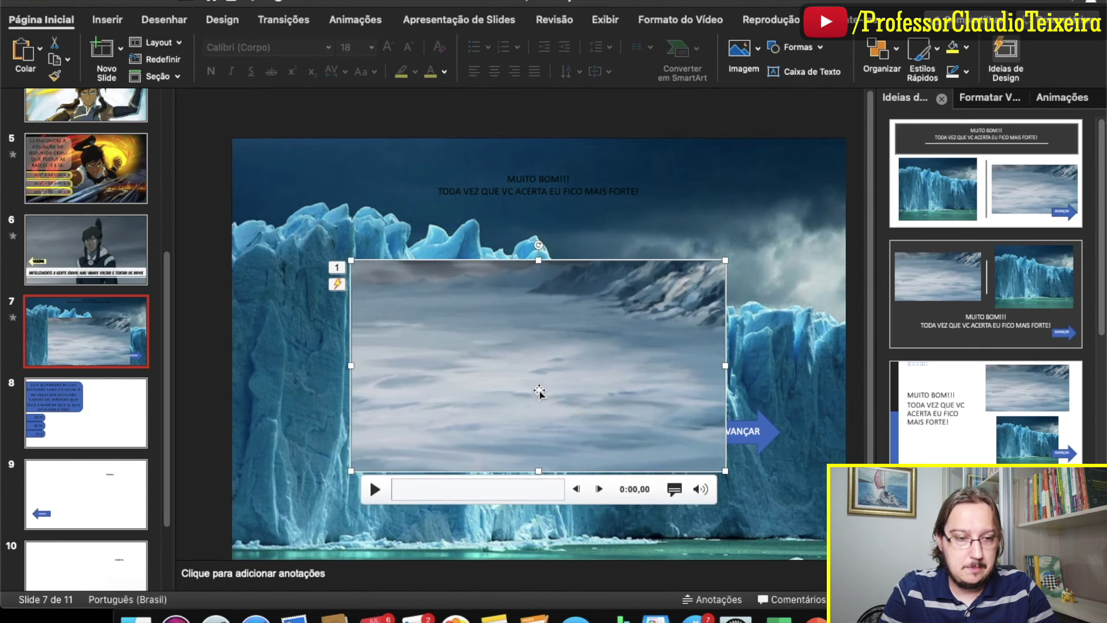
key(Up)
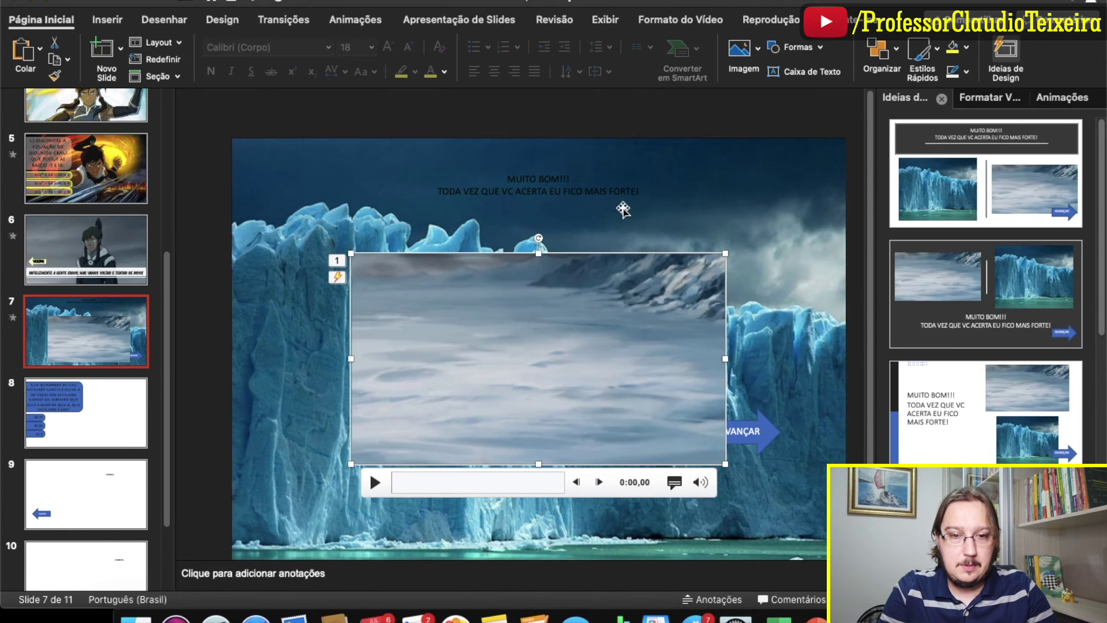
click(563, 175)
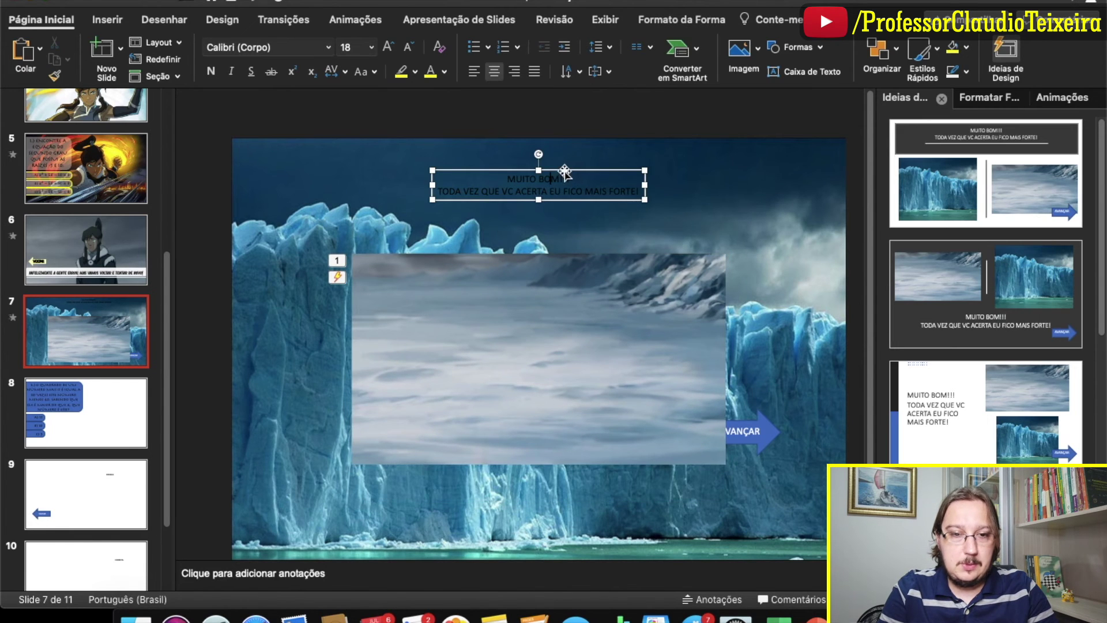
Step: Raise the message and draw a translucent grey banner rectangle across the slide top behind it
drag(564, 171, 565, 143)
click(107, 19)
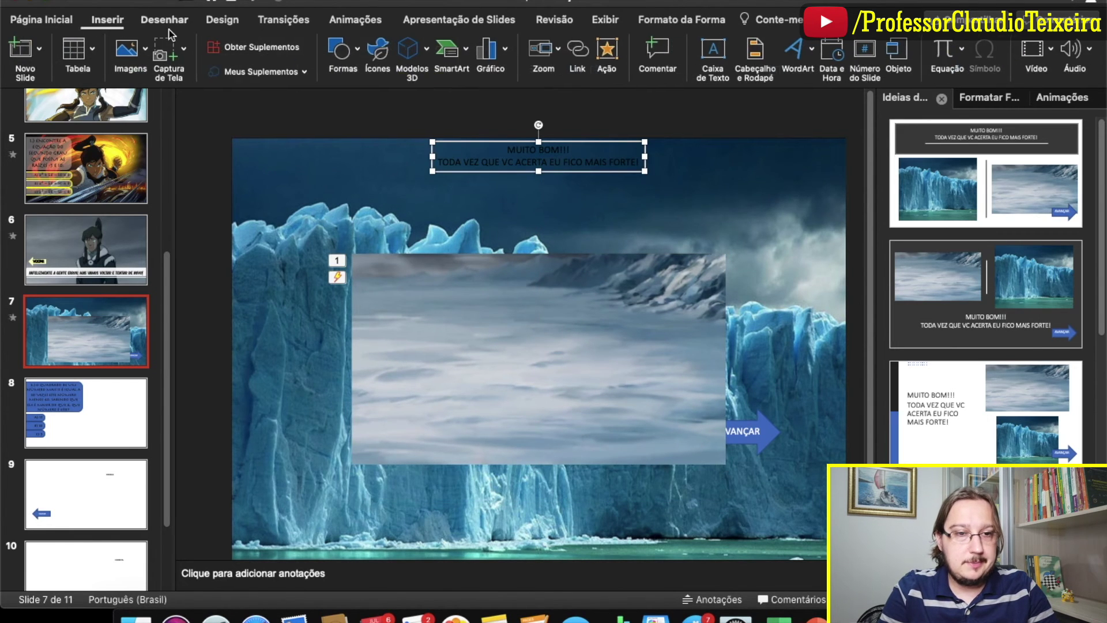
click(342, 51)
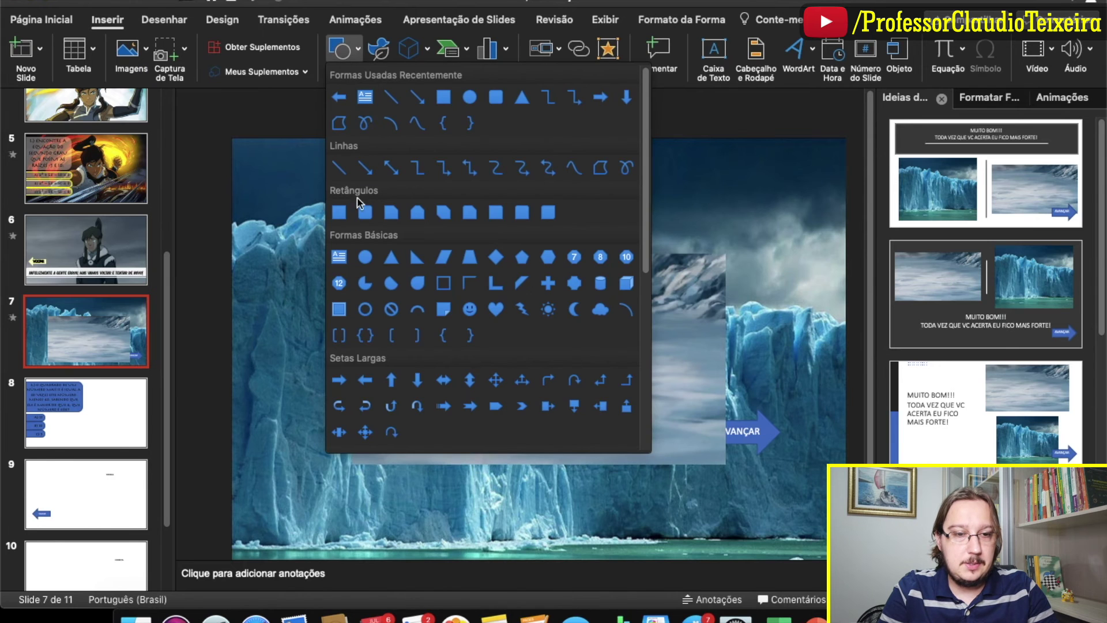
click(341, 213)
drag(217, 183, 861, 242)
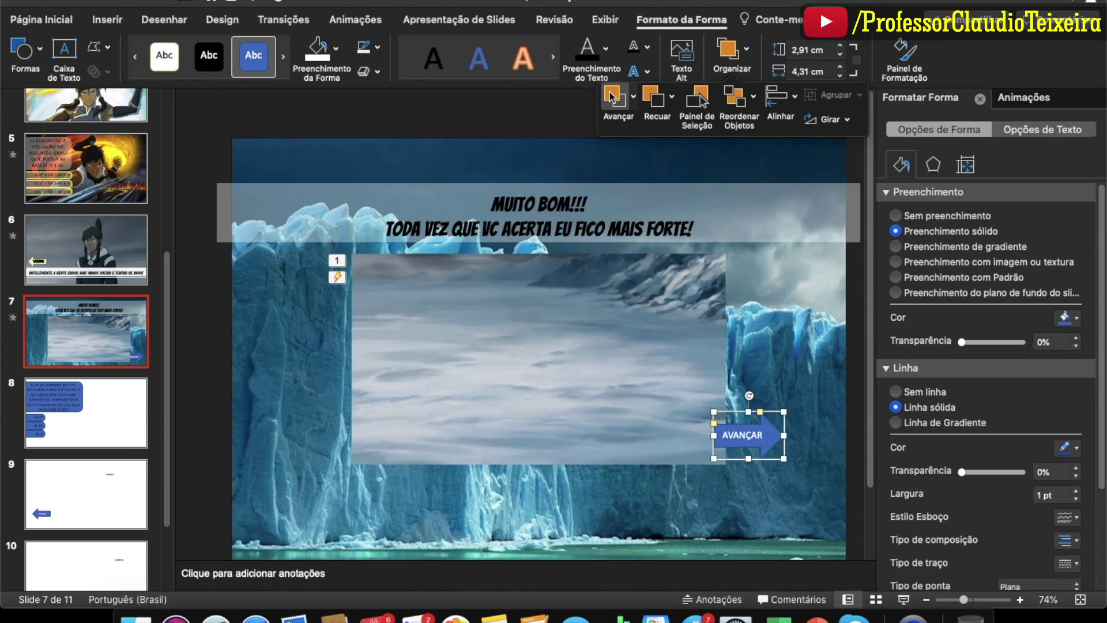
click(436, 114)
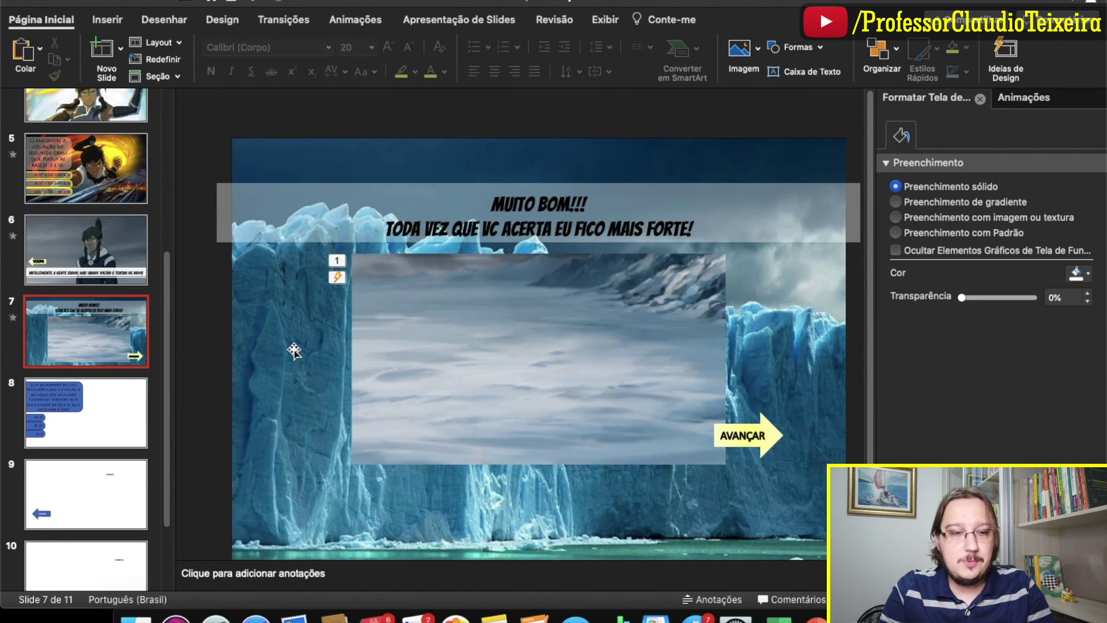
scroll(95, 425, down, 3)
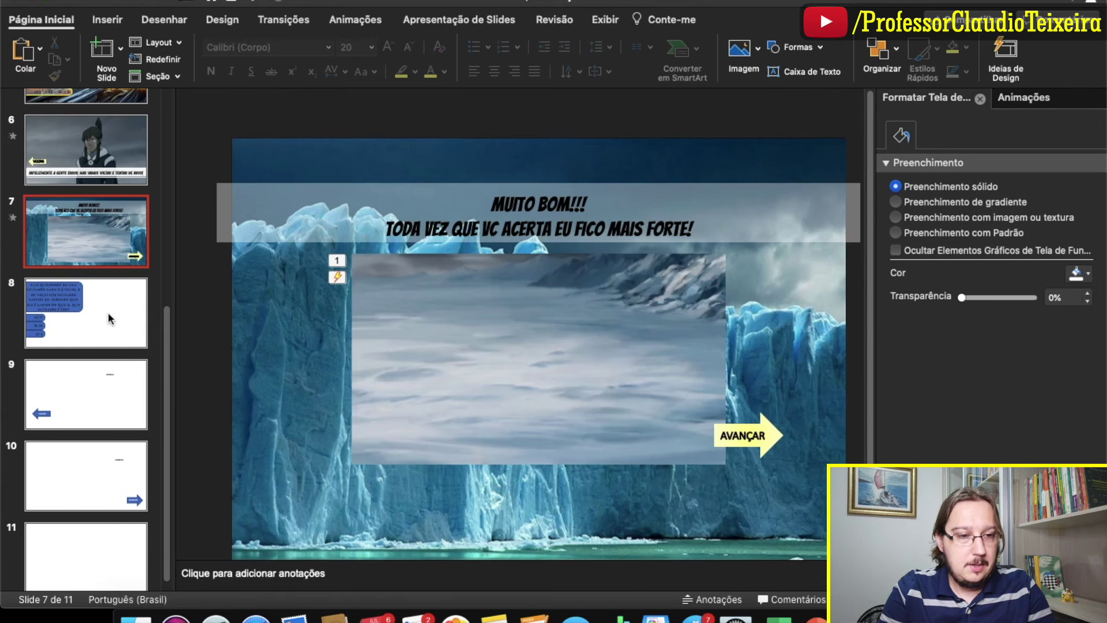
Step: On slide 8, insert slide 08.png from the KORRA folder
click(108, 313)
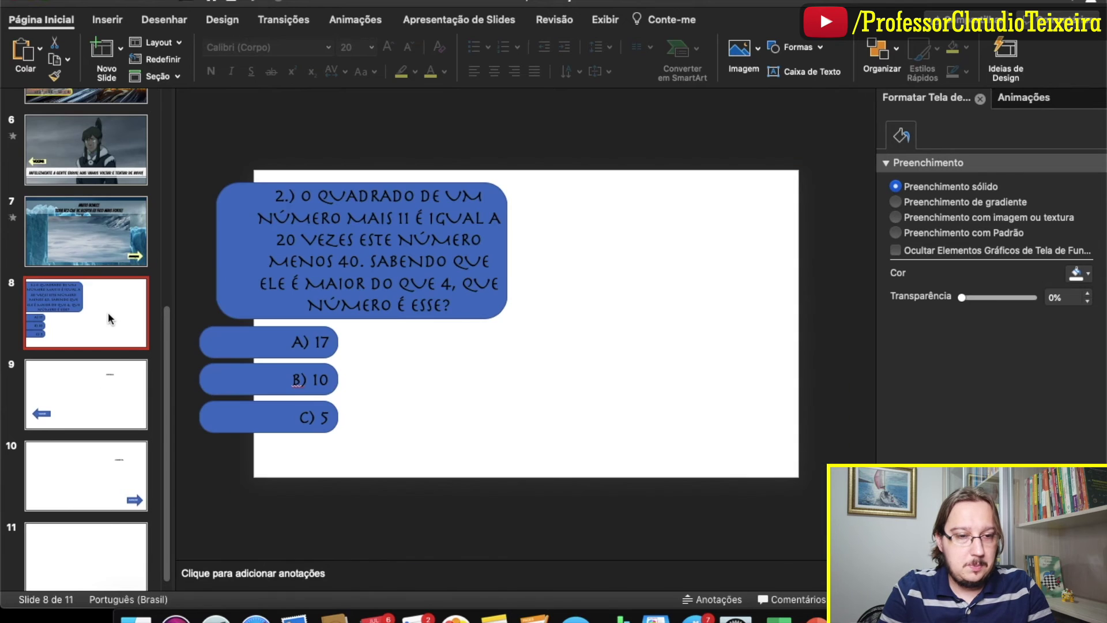
click(108, 22)
click(132, 57)
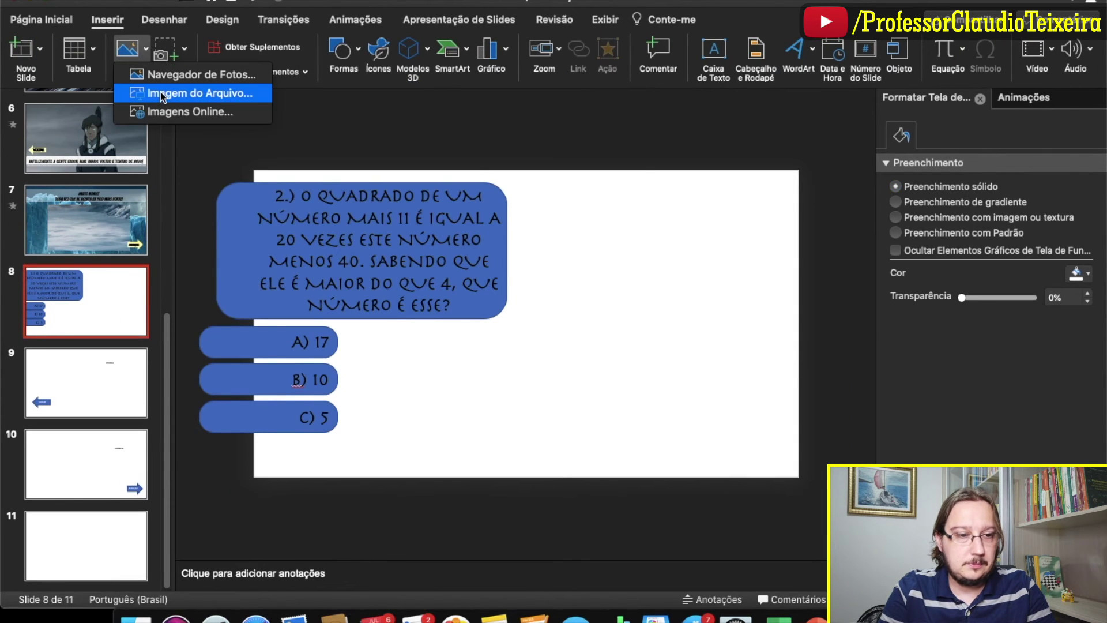
click(163, 94)
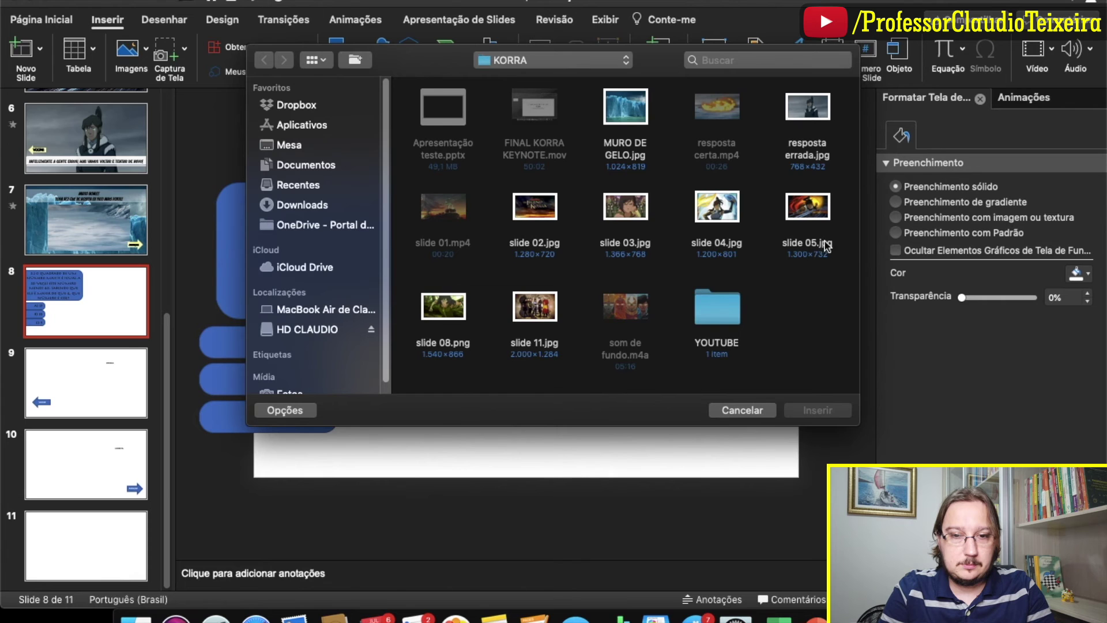
double_click(442, 307)
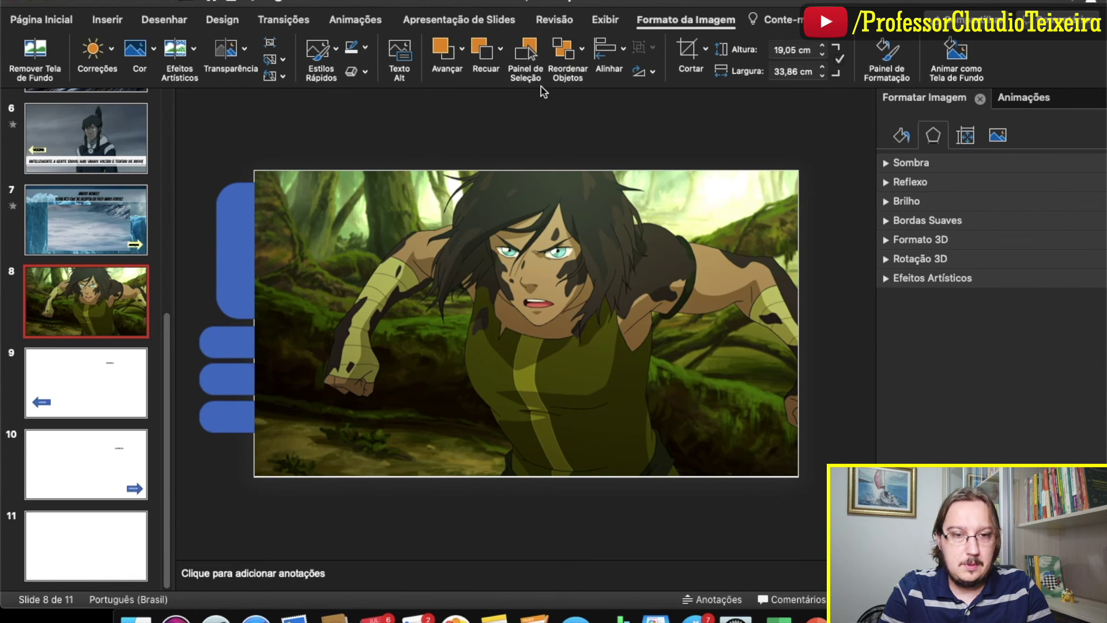
Step: Send the forest picture to the back and enlarge it to cover all of slide 8
click(485, 52)
click(486, 52)
click(486, 52)
click(485, 52)
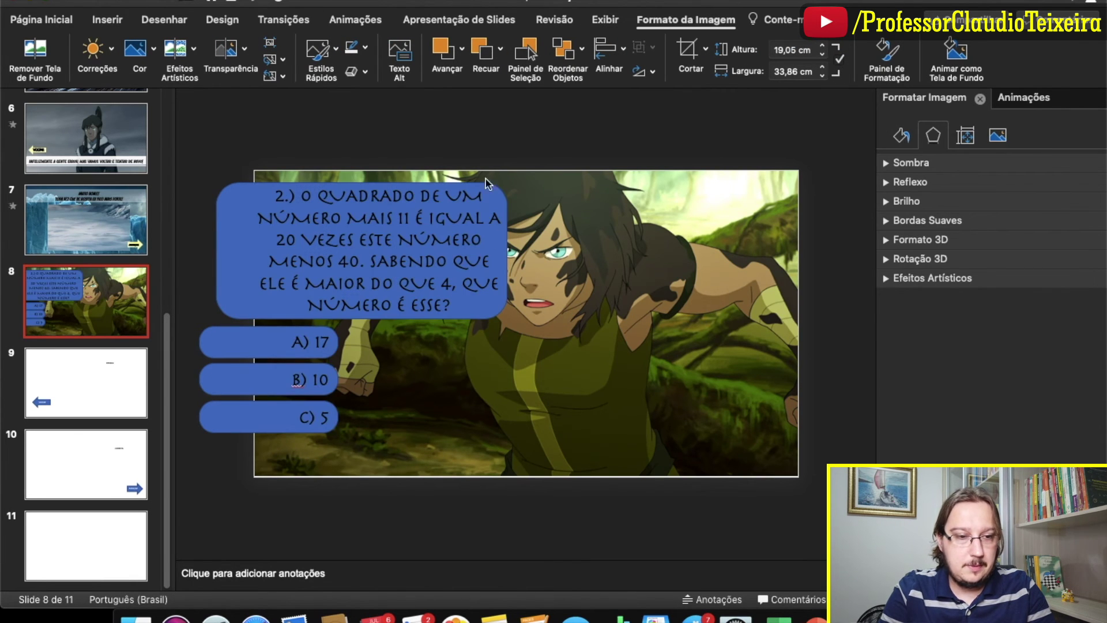
drag(537, 328, 582, 385)
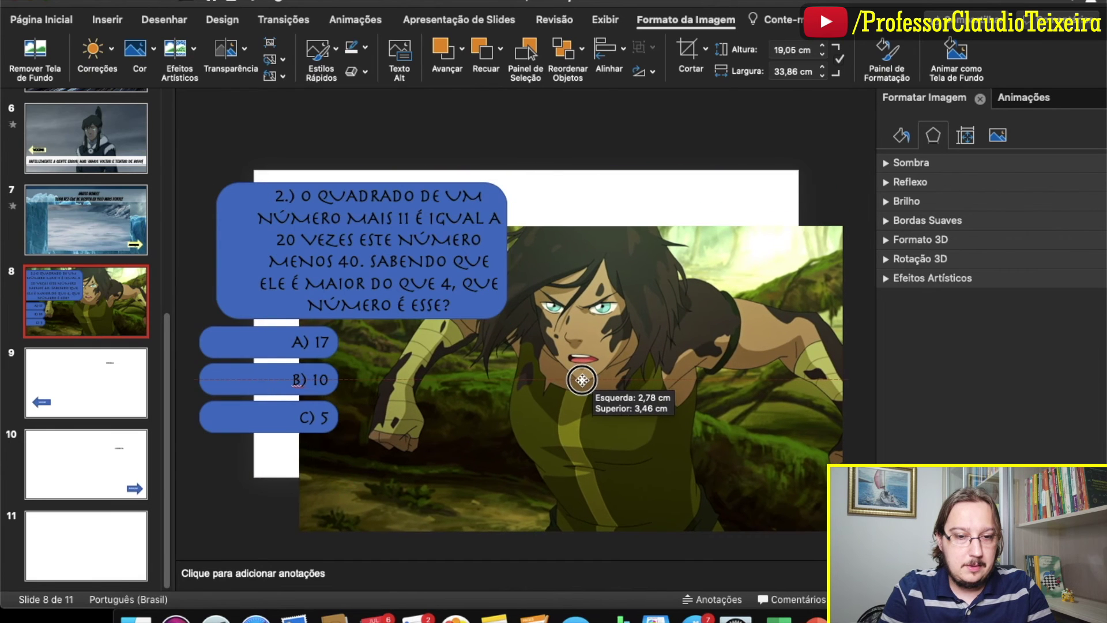
drag(298, 227, 187, 163)
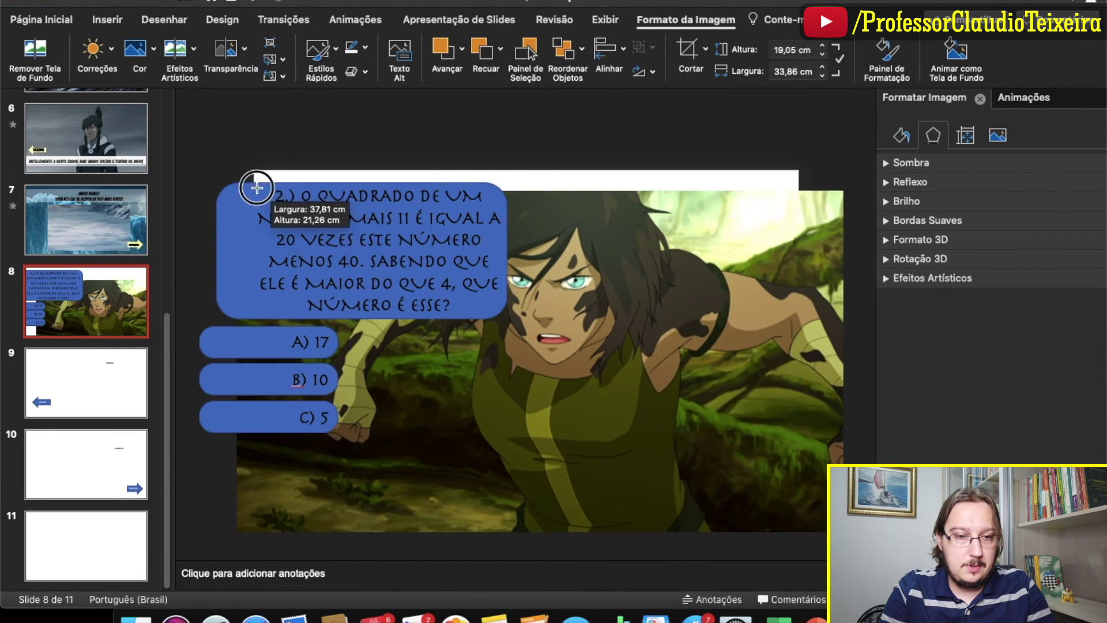
drag(466, 336, 522, 330)
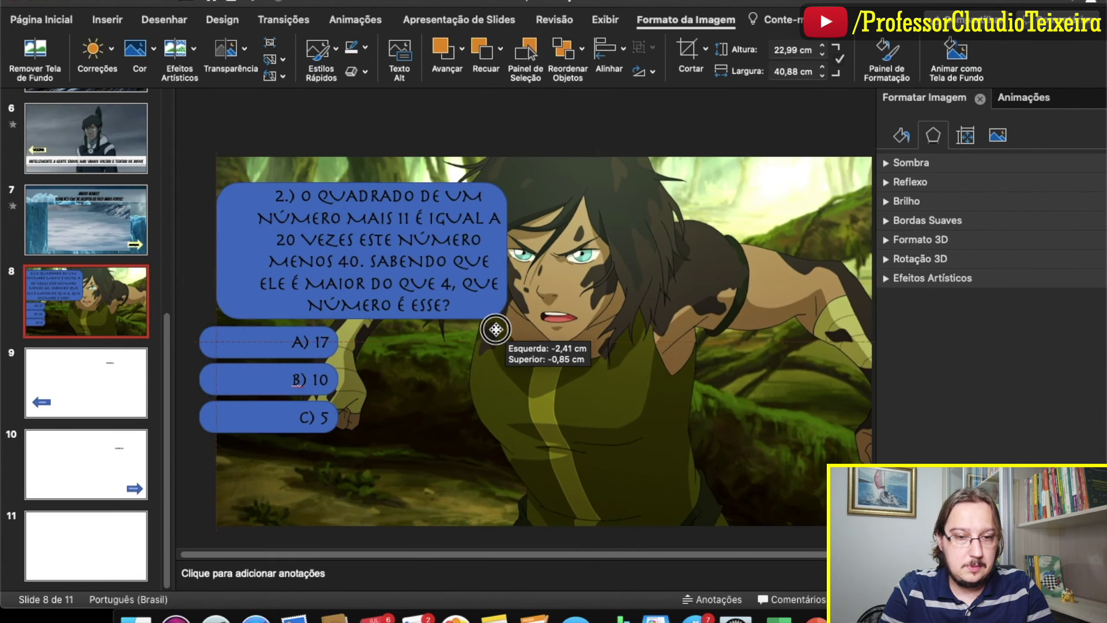
drag(532, 369, 550, 369)
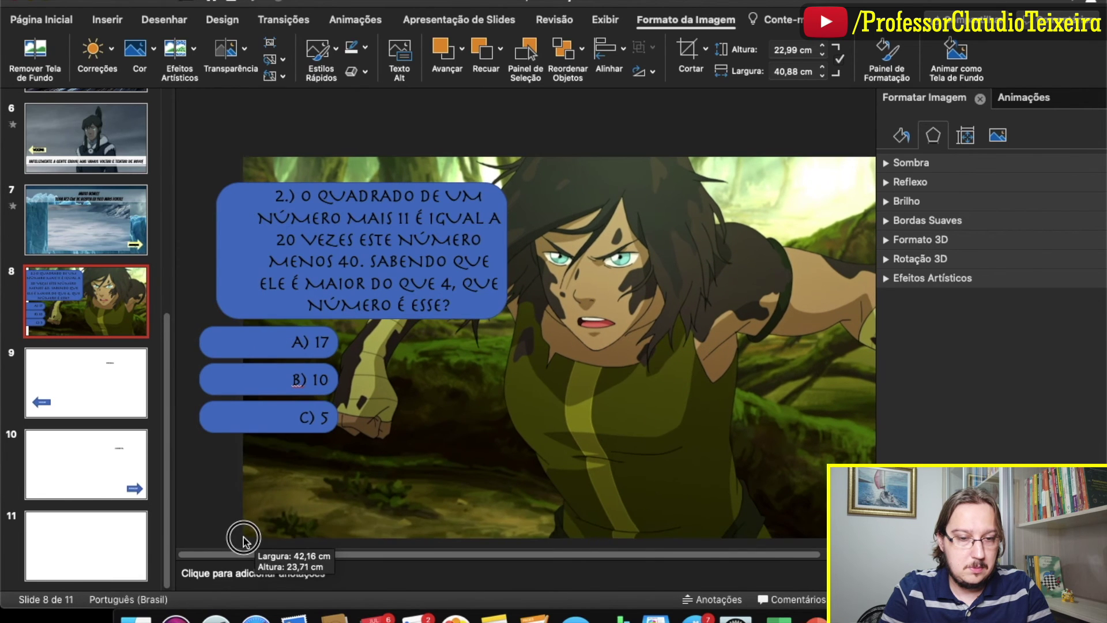
drag(262, 526, 242, 537)
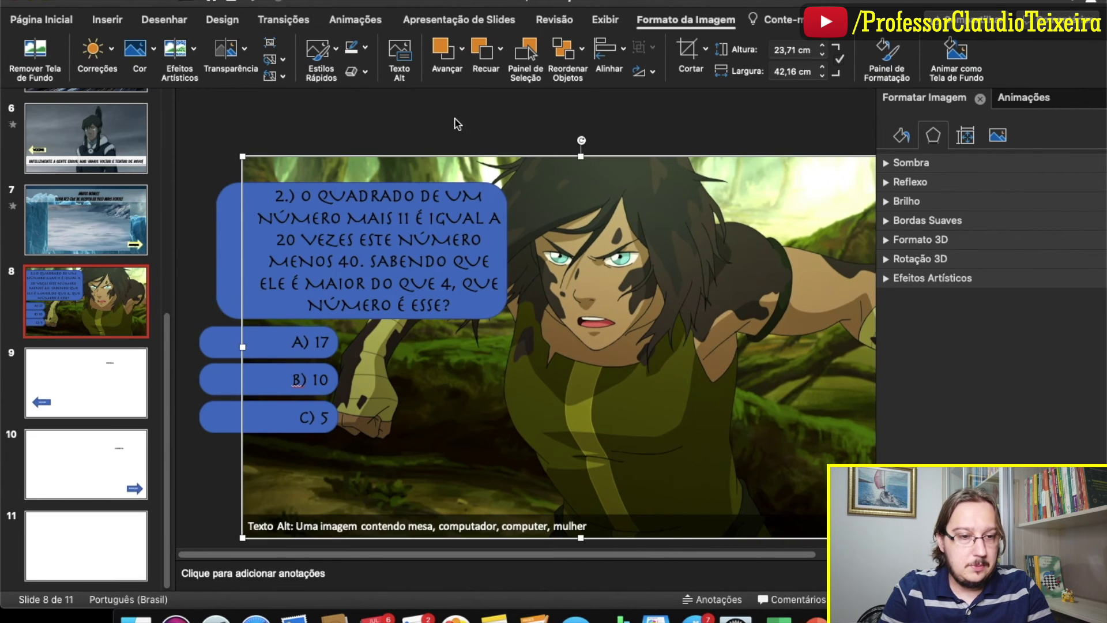
Step: Give the question and answer boxes a Surgir entrance animation from the left
click(232, 249)
shift+click(216, 332)
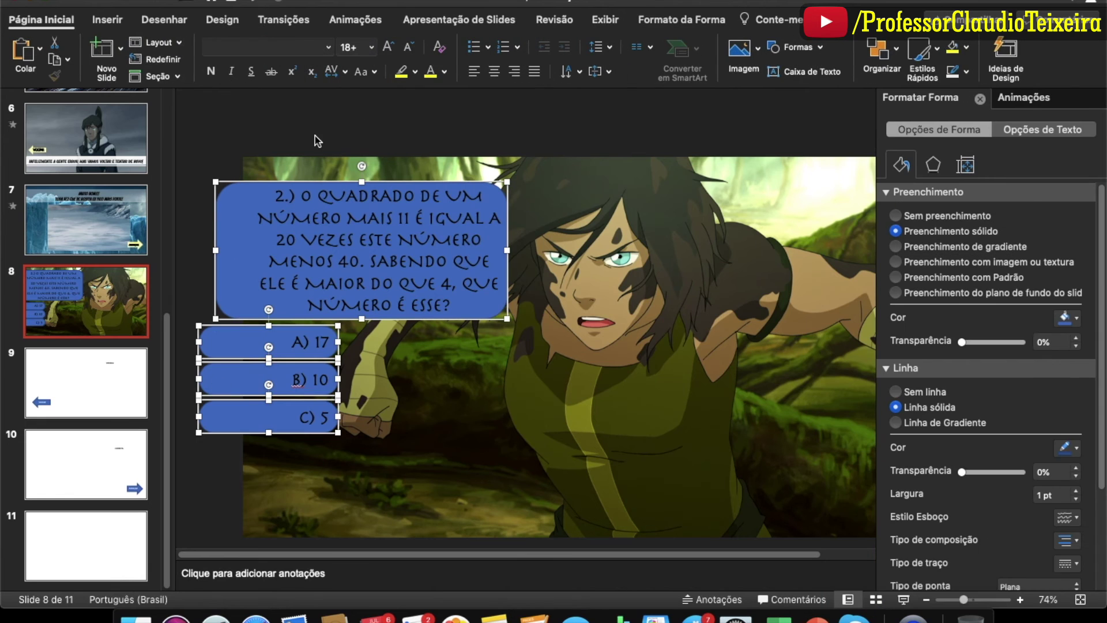
click(164, 55)
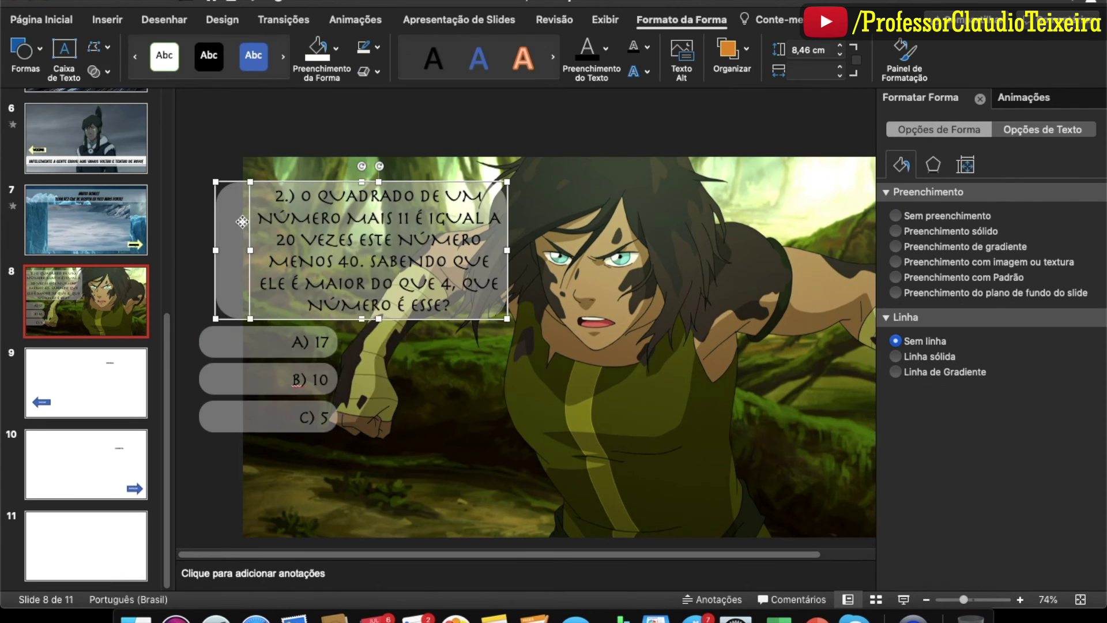
click(1000, 286)
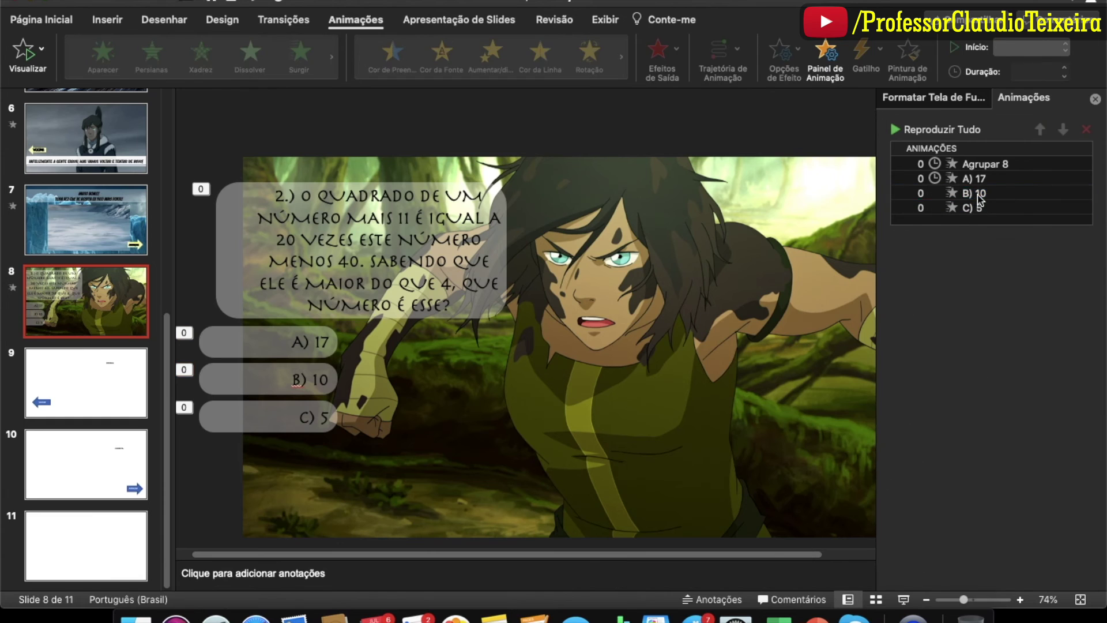
Step: Set the B) 10 and C) 5 animations to start After Previous with a 1-second delay
click(1027, 430)
click(990, 445)
click(1000, 472)
click(962, 208)
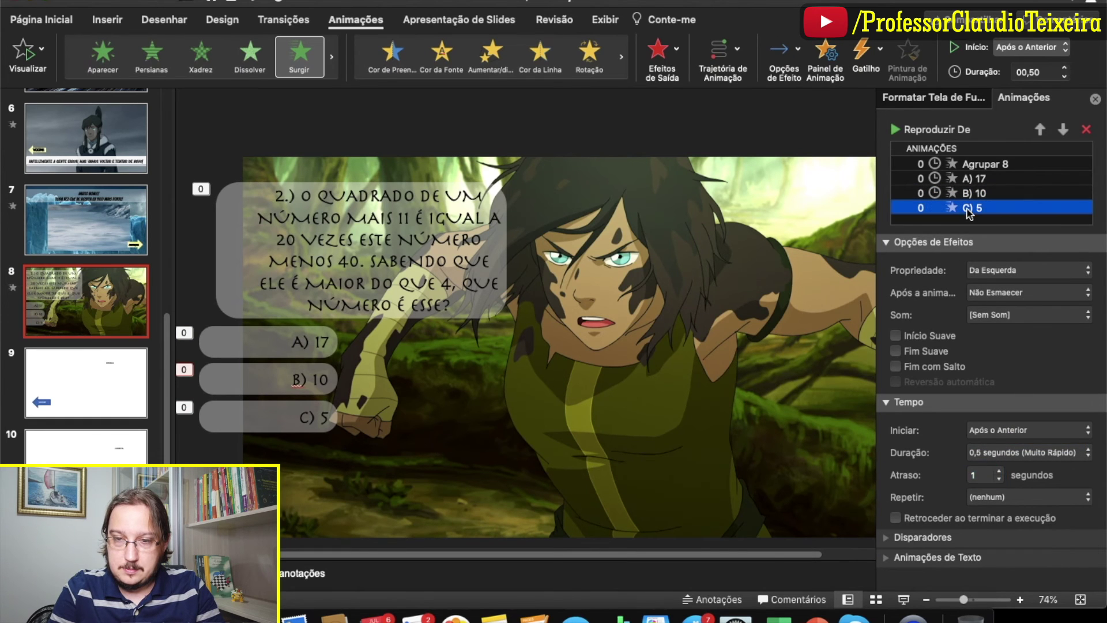
click(1004, 429)
click(1001, 445)
click(1000, 472)
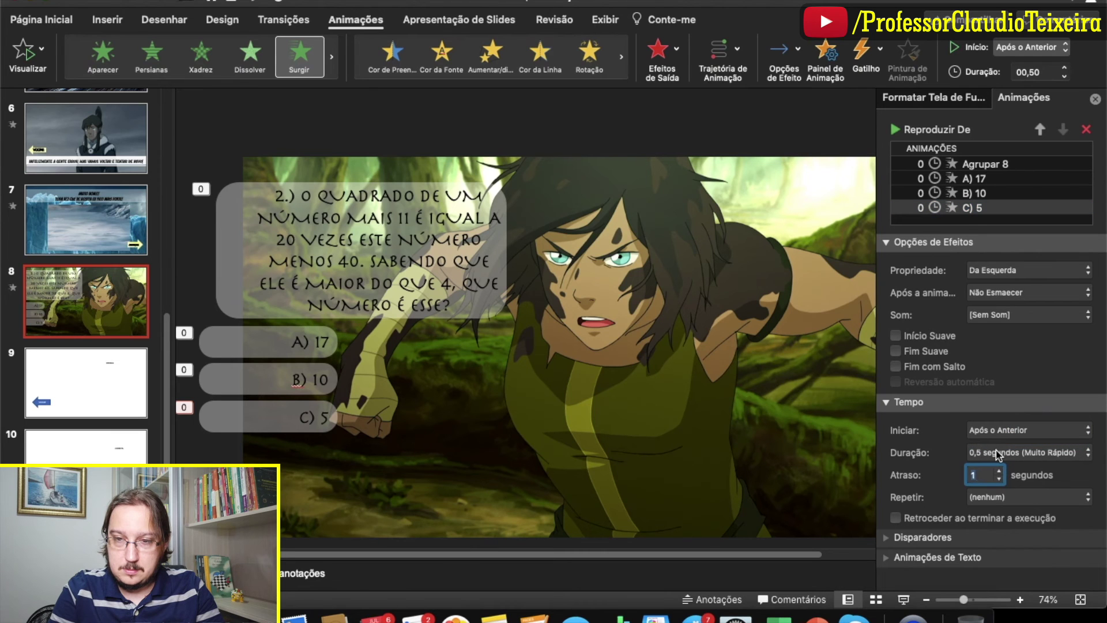
click(970, 196)
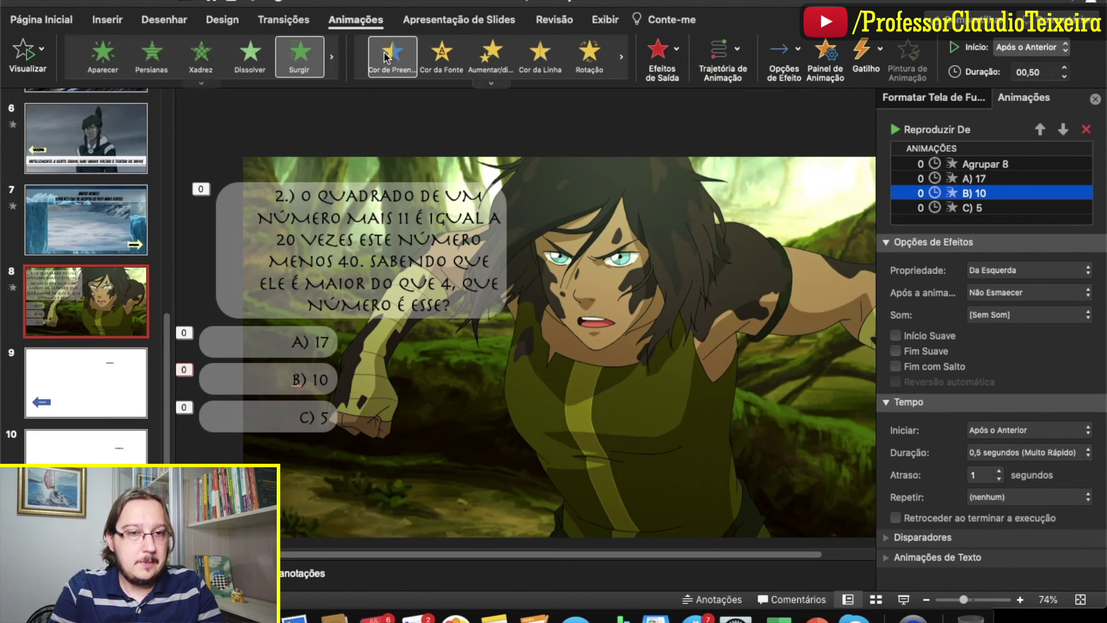
Step: Run the slideshow from slide 8 to check the answers appear in sequence, then exit
click(456, 20)
click(87, 50)
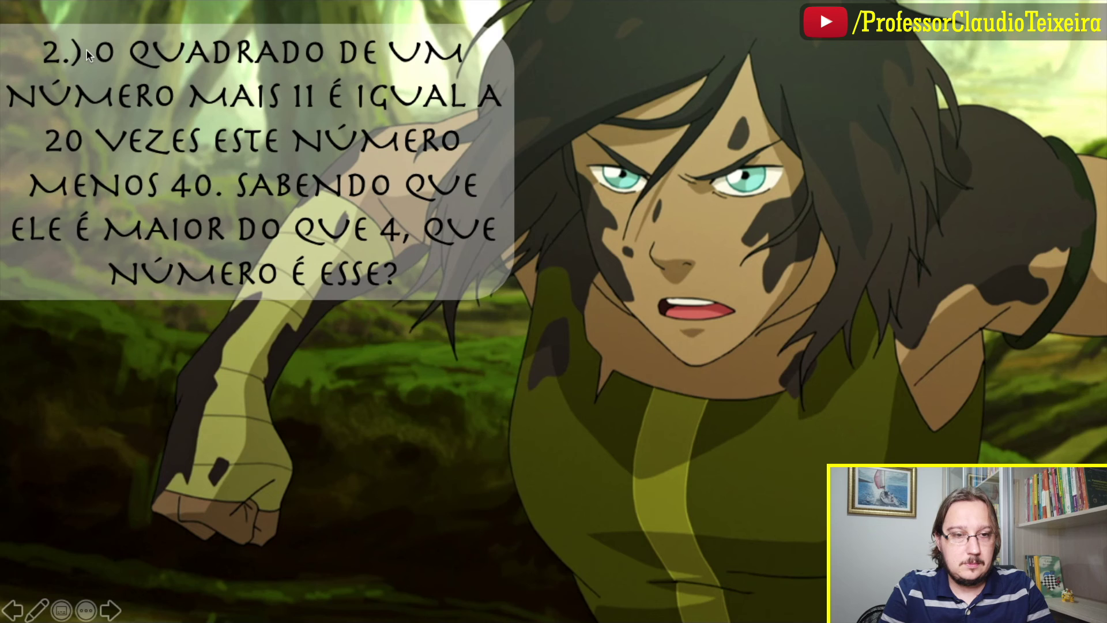
click(87, 51)
click(86, 50)
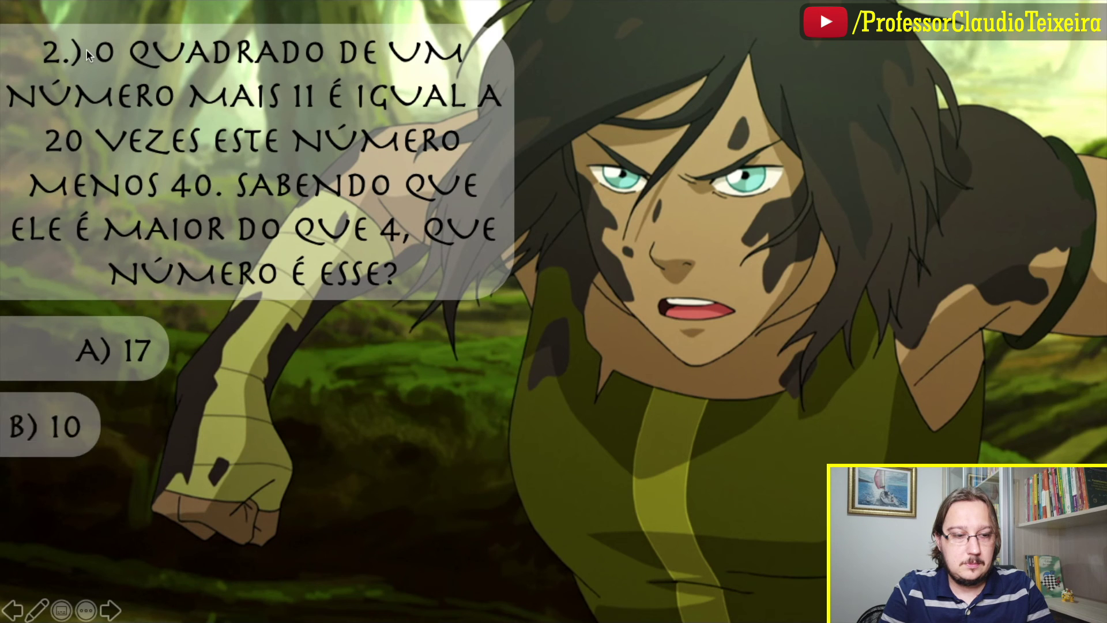
click(87, 50)
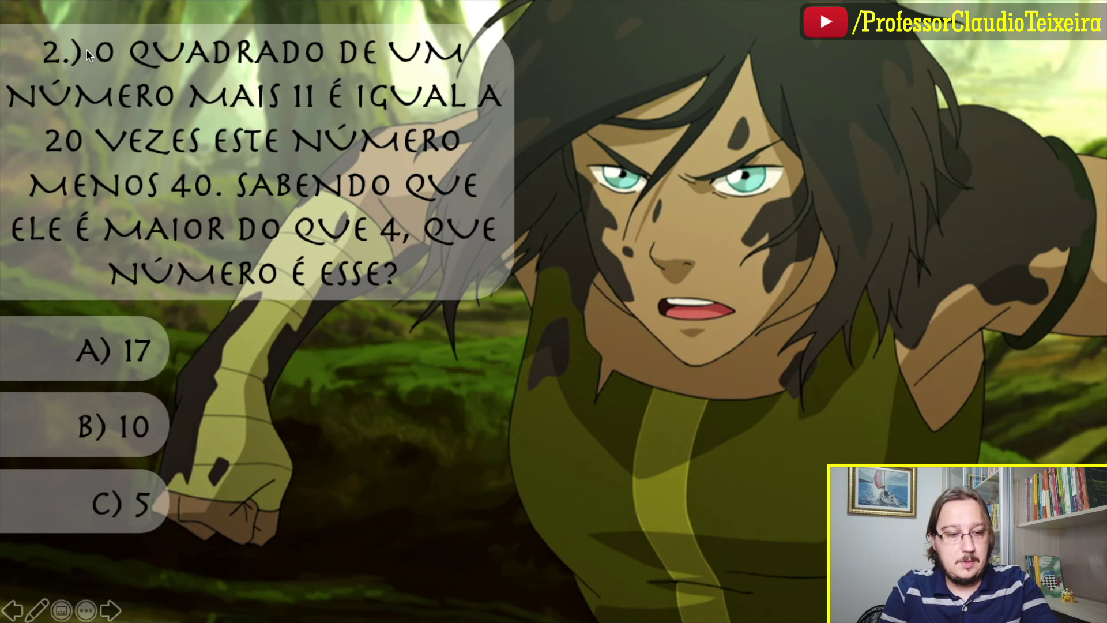
key(Escape)
click(229, 340)
Step: Give the three answer boxes on slide 8 a yellow-green 3 pt outline
shift+click(229, 378)
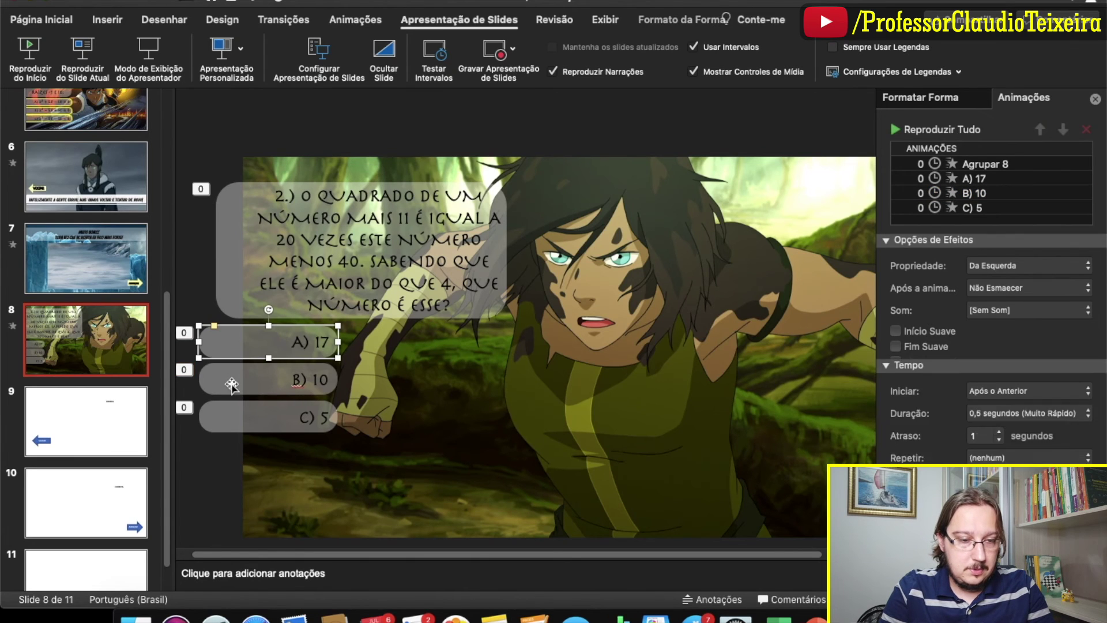
shift+click(230, 415)
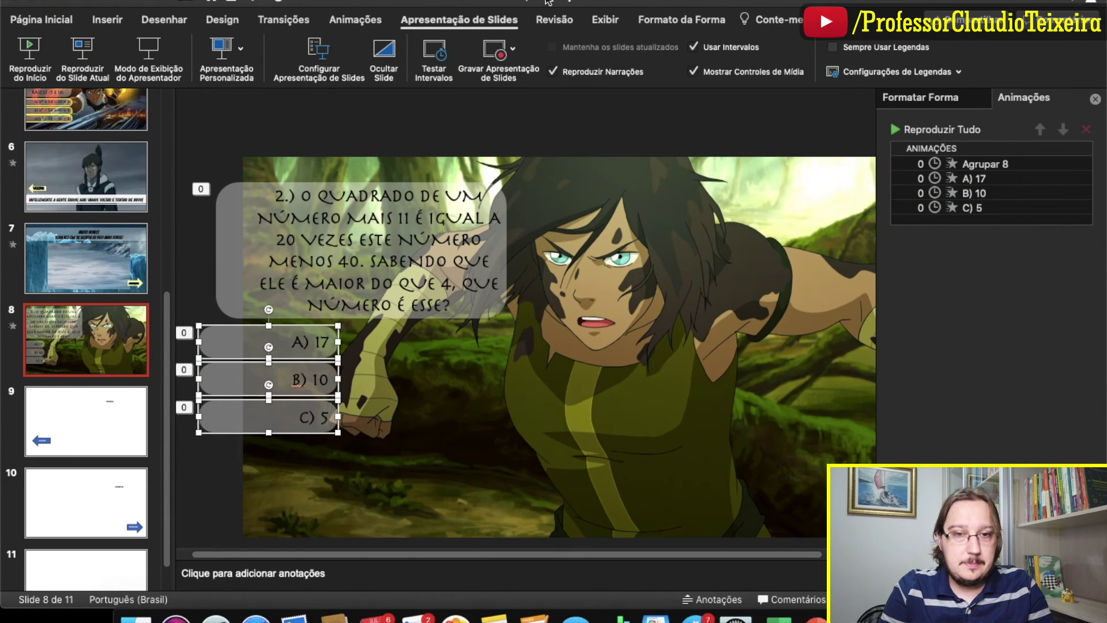
click(679, 21)
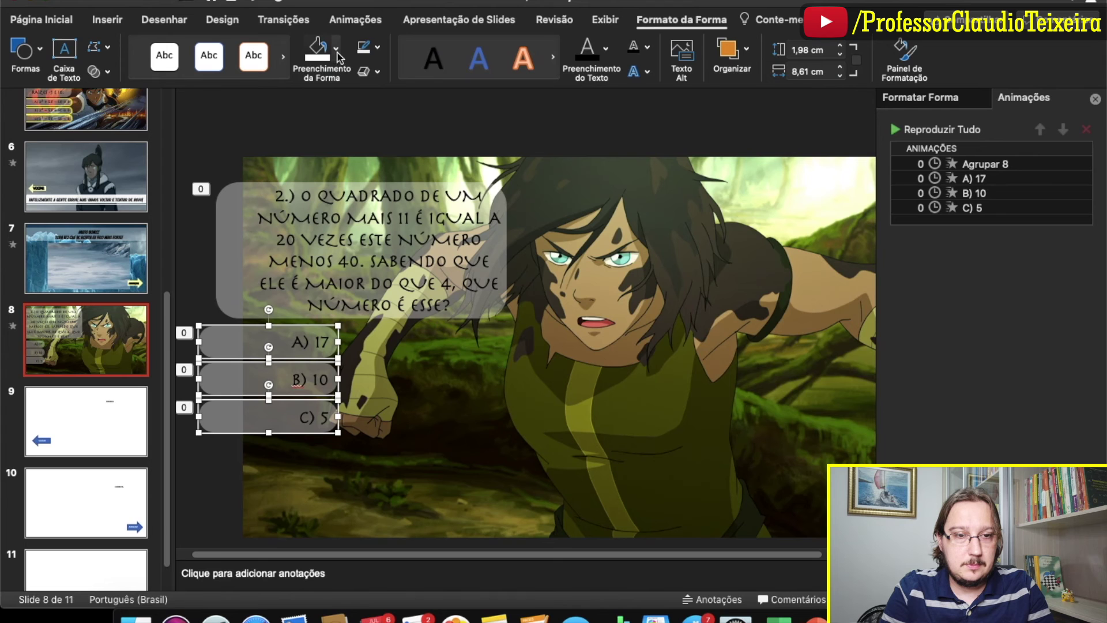
click(378, 49)
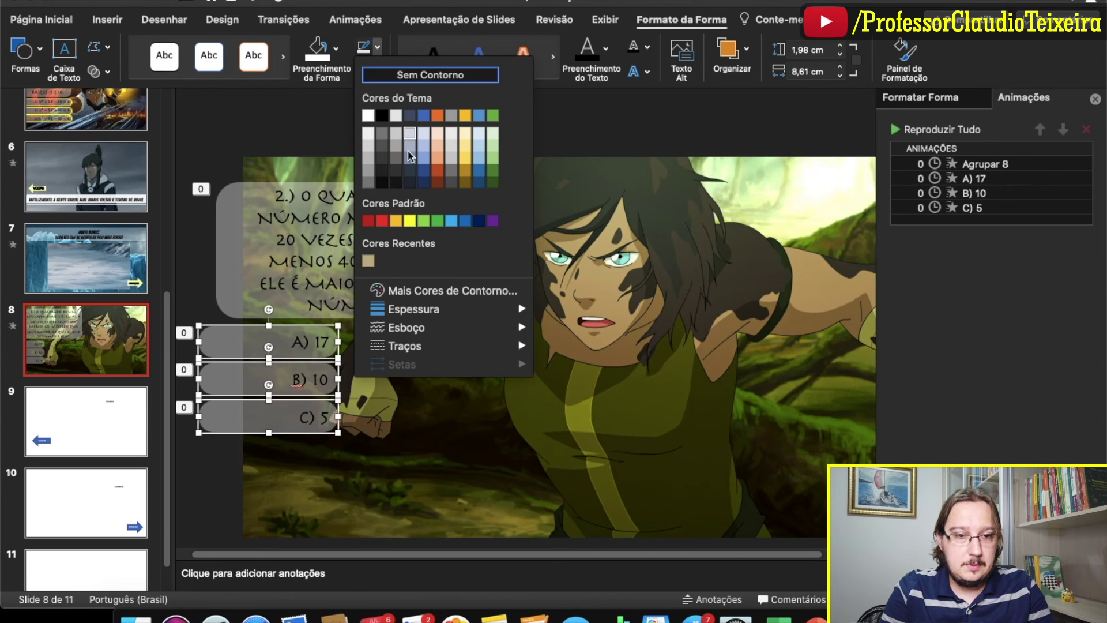
click(414, 218)
click(378, 49)
mouse_move(413, 309)
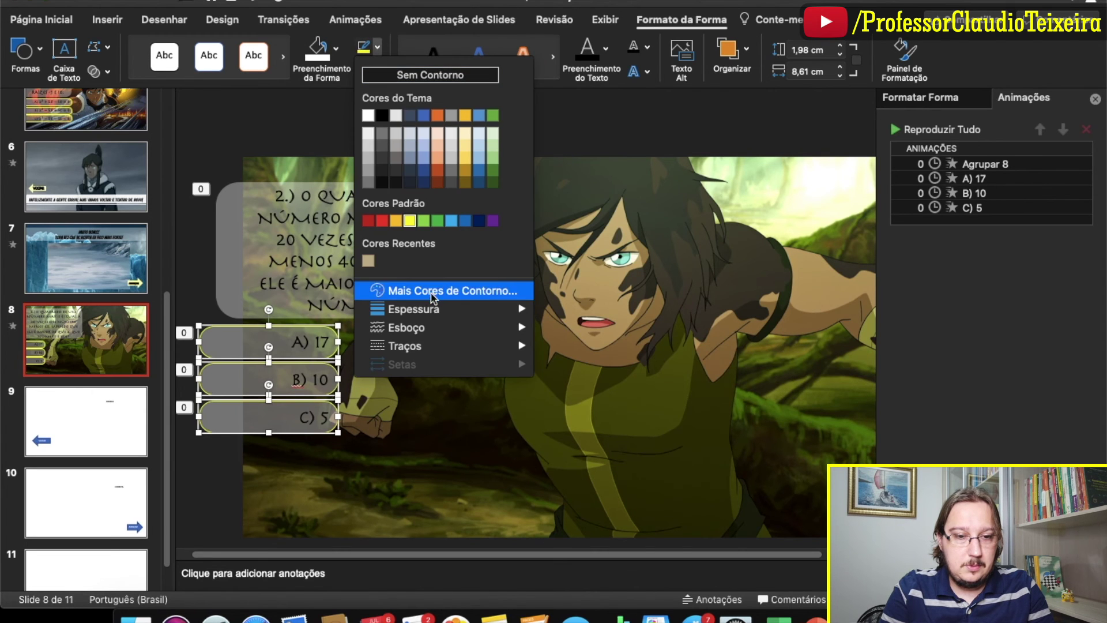
click(593, 423)
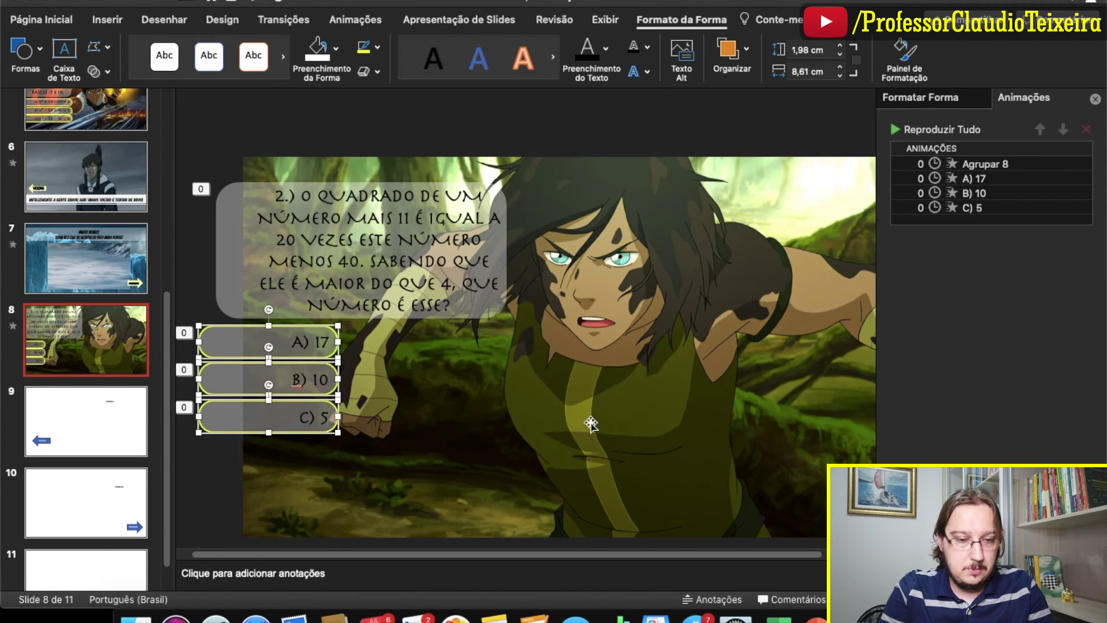
Step: On slide 5, give the answer B and C animations a 1-second delay each
click(211, 154)
click(86, 113)
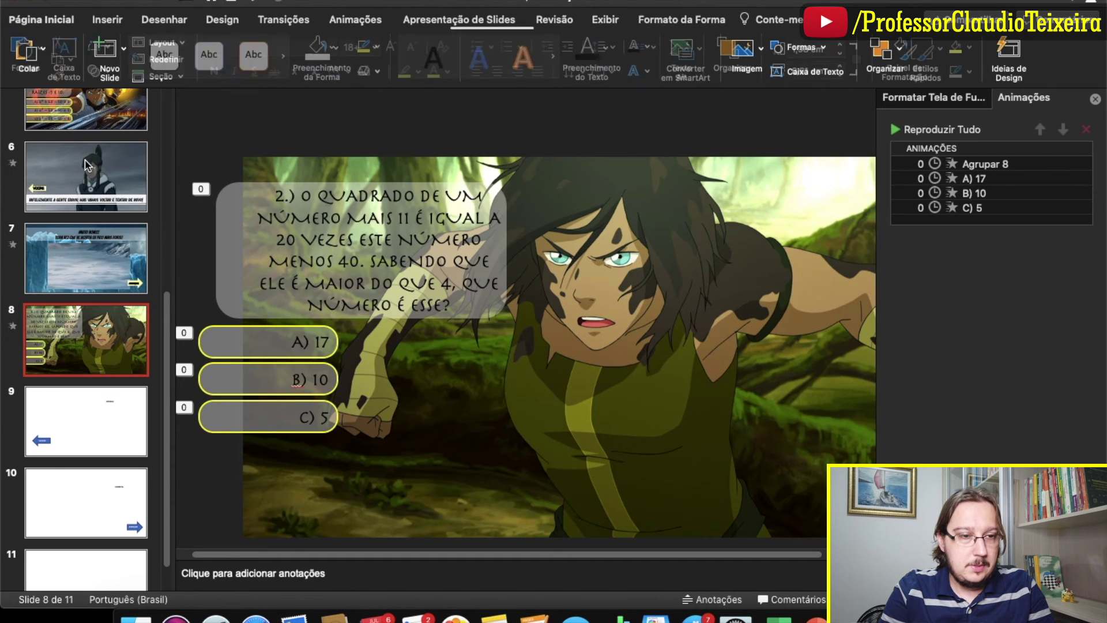
click(987, 179)
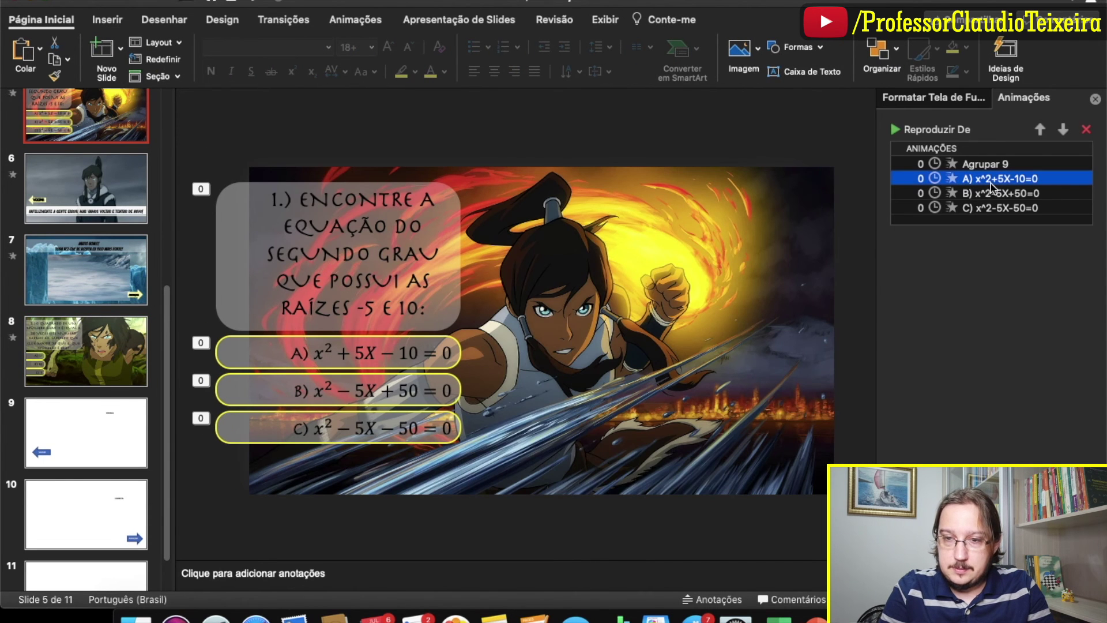
click(987, 195)
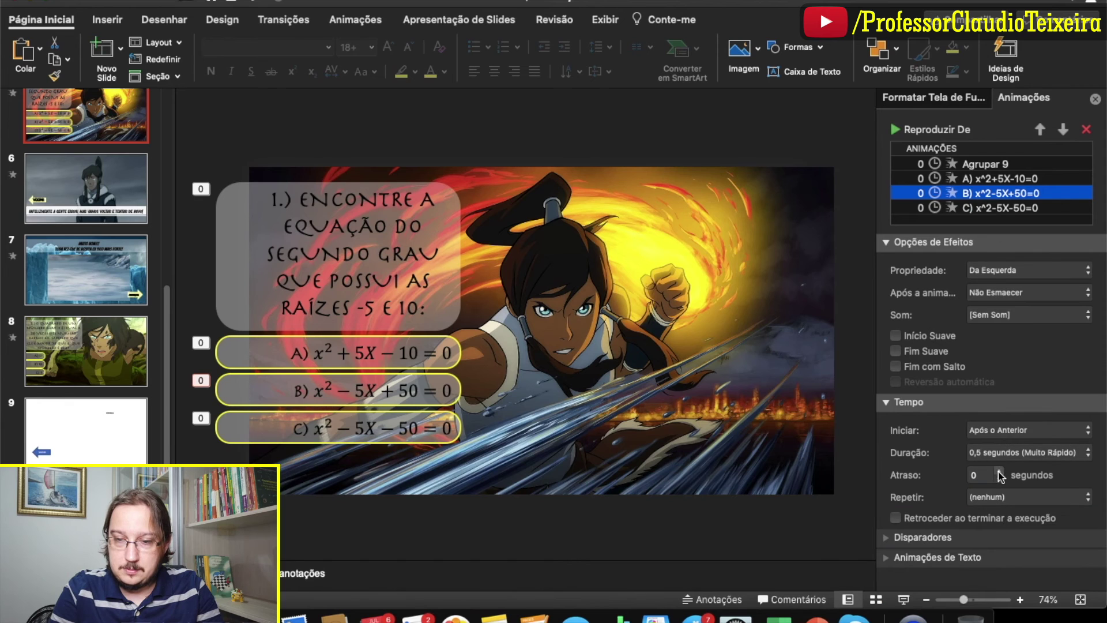
click(1000, 472)
click(1000, 210)
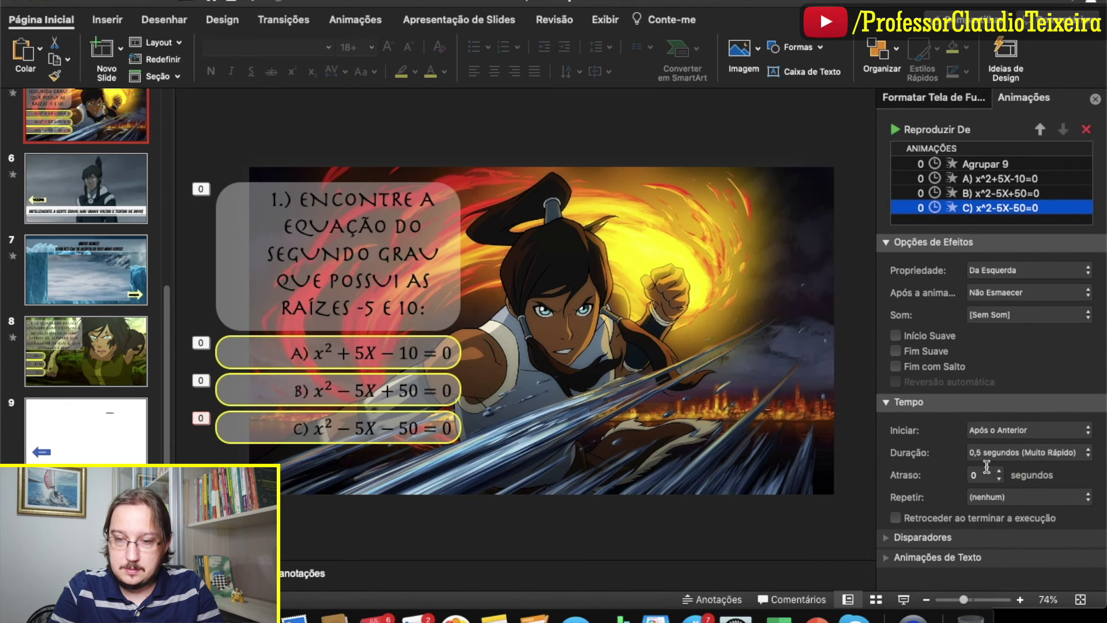
click(1000, 479)
click(1000, 471)
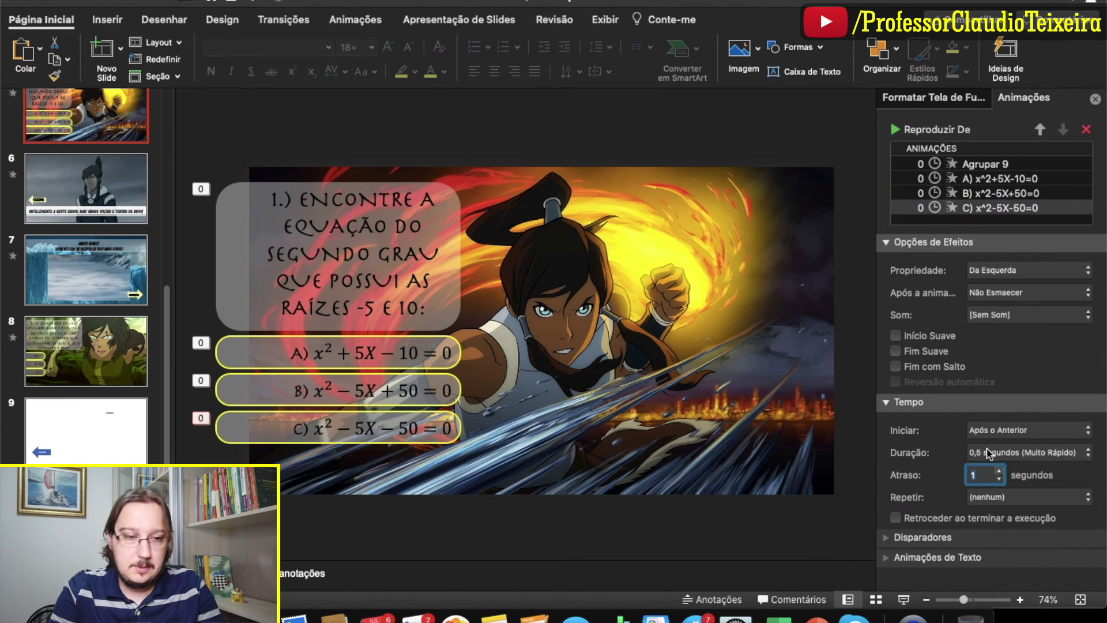
scroll(105, 386, down, 2)
Step: Duplicate the wrong-answer and right-answer feedback slides 6 and 7
click(105, 385)
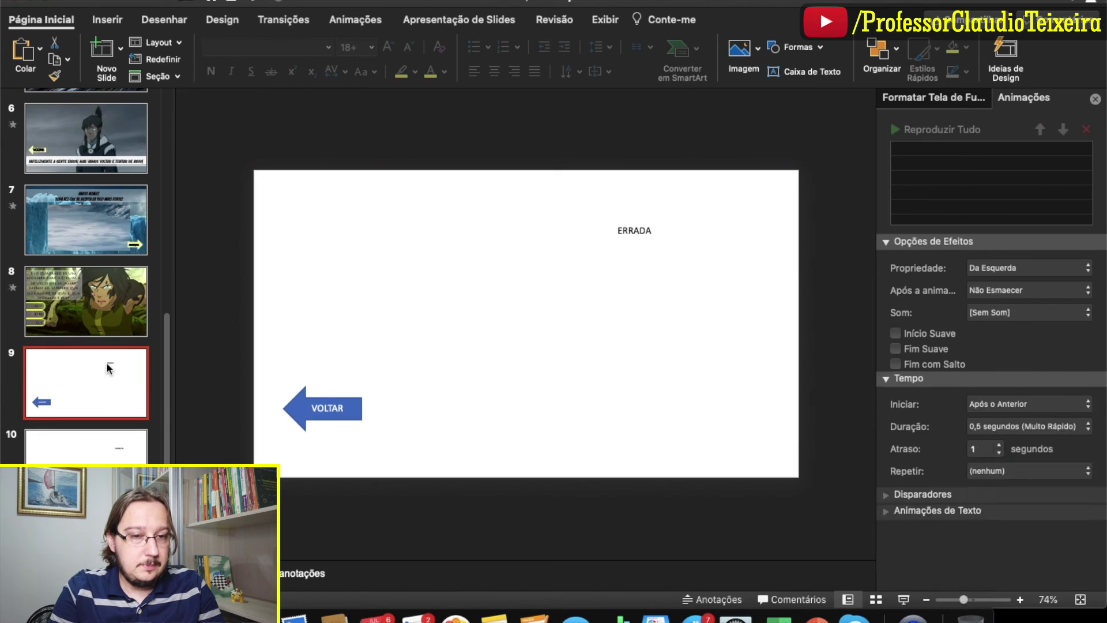
click(99, 448)
click(105, 369)
click(103, 447)
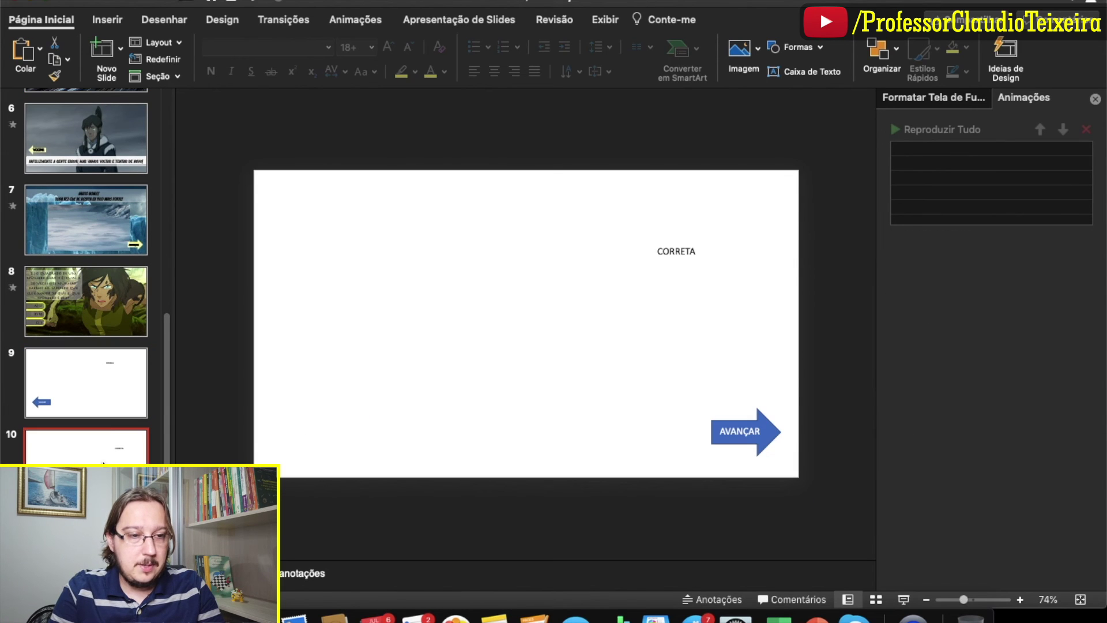
scroll(106, 335, up, 2)
click(106, 194)
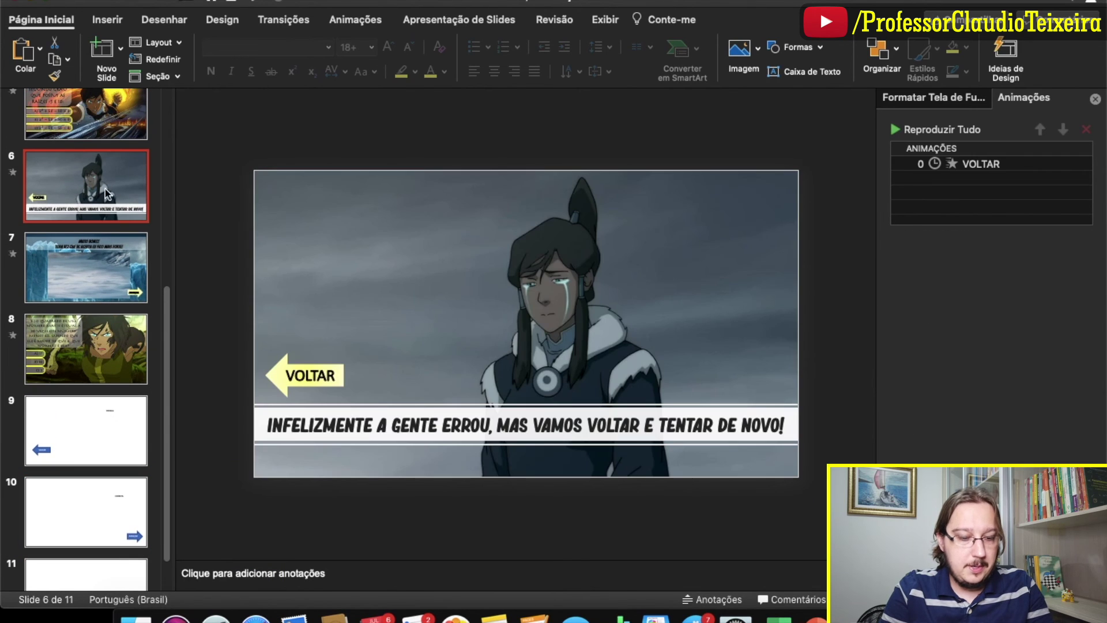
click(105, 263)
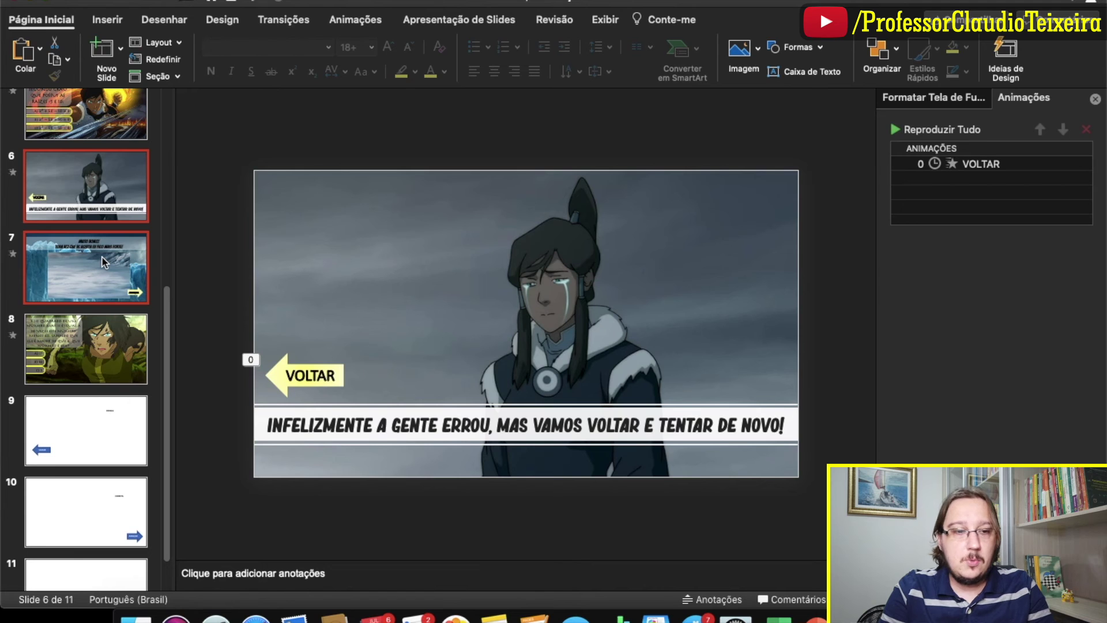
right_click(105, 263)
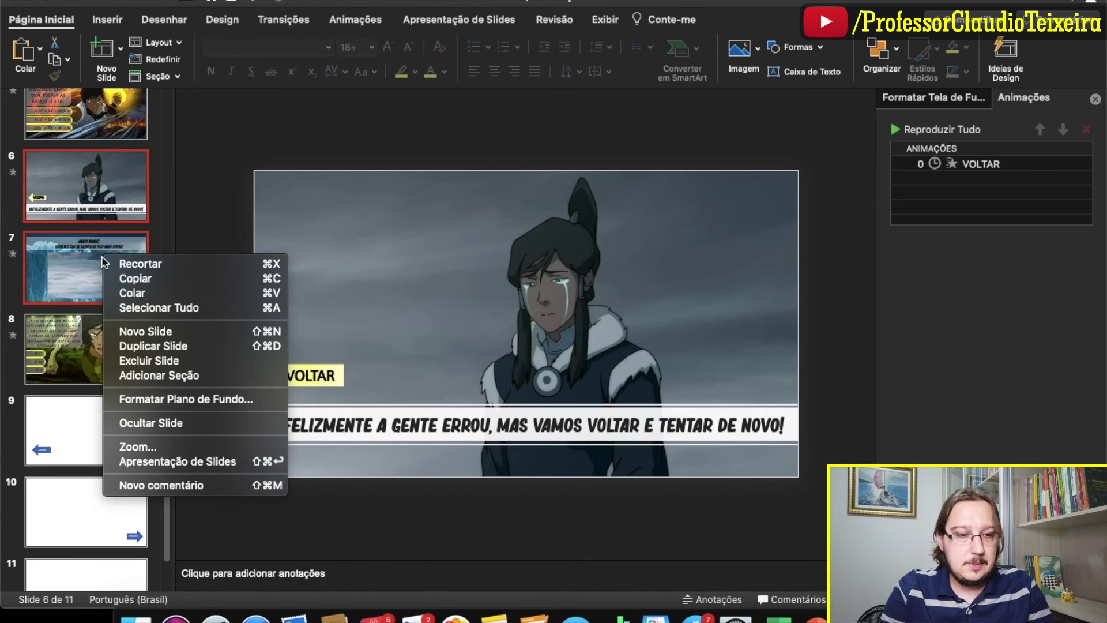
click(154, 347)
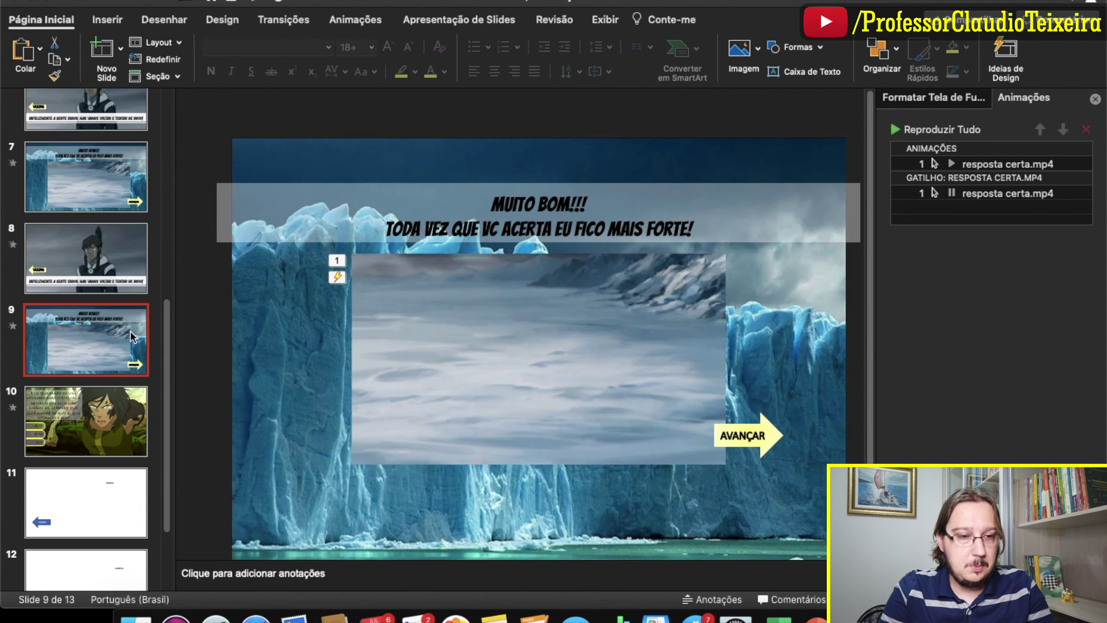
Step: Move the copies after the second question and delete the ERRADA and CORRETA placeholder slides
scroll(131, 336, down, 2)
shift+click(118, 178)
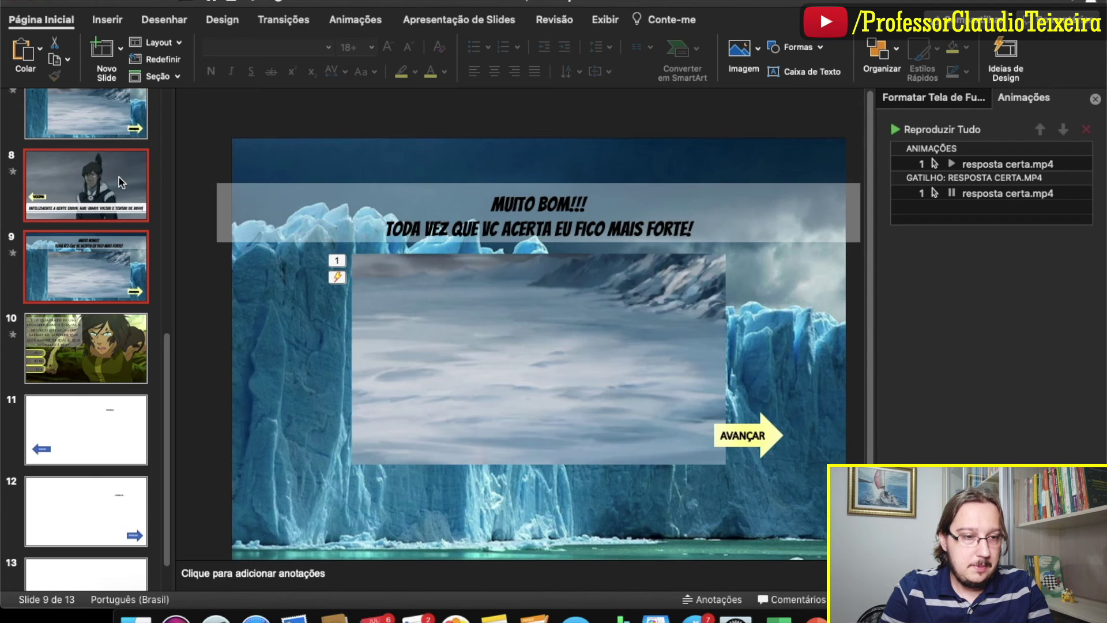
drag(119, 178, 83, 397)
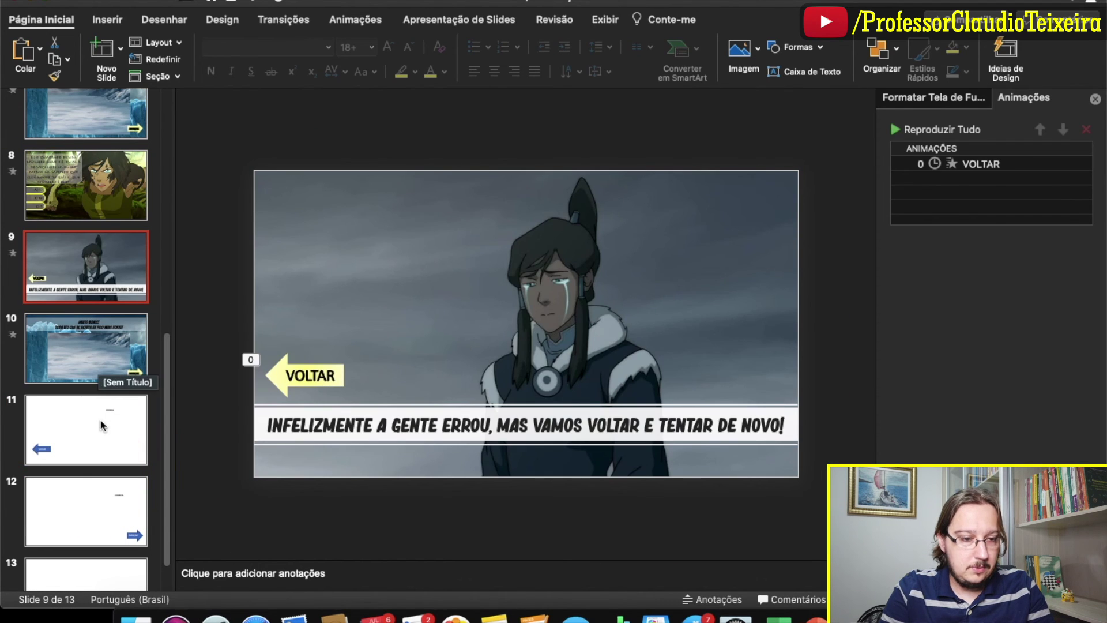
click(99, 424)
shift+click(98, 486)
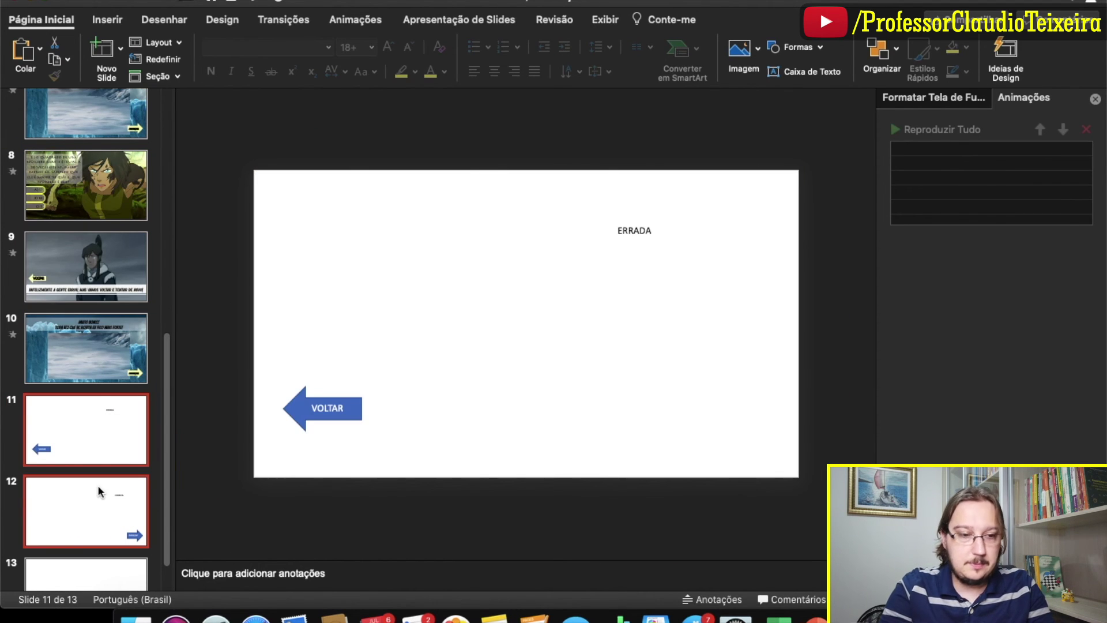
key(Delete)
Step: Review slides 7, 9 and 10, then go to the blank final slide 11
click(104, 230)
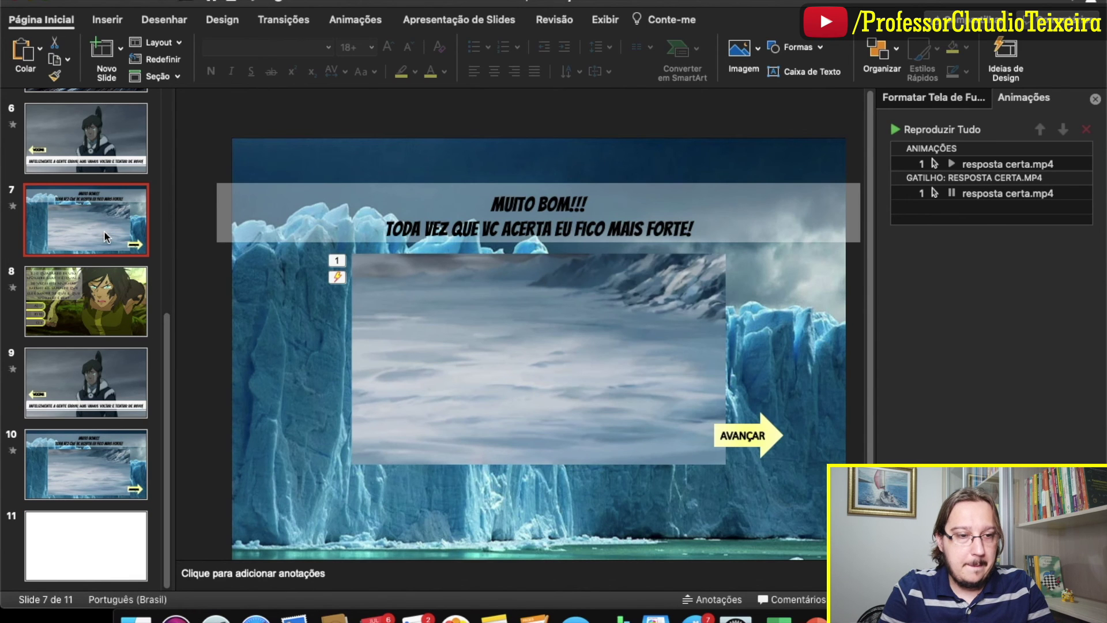
click(104, 375)
click(99, 451)
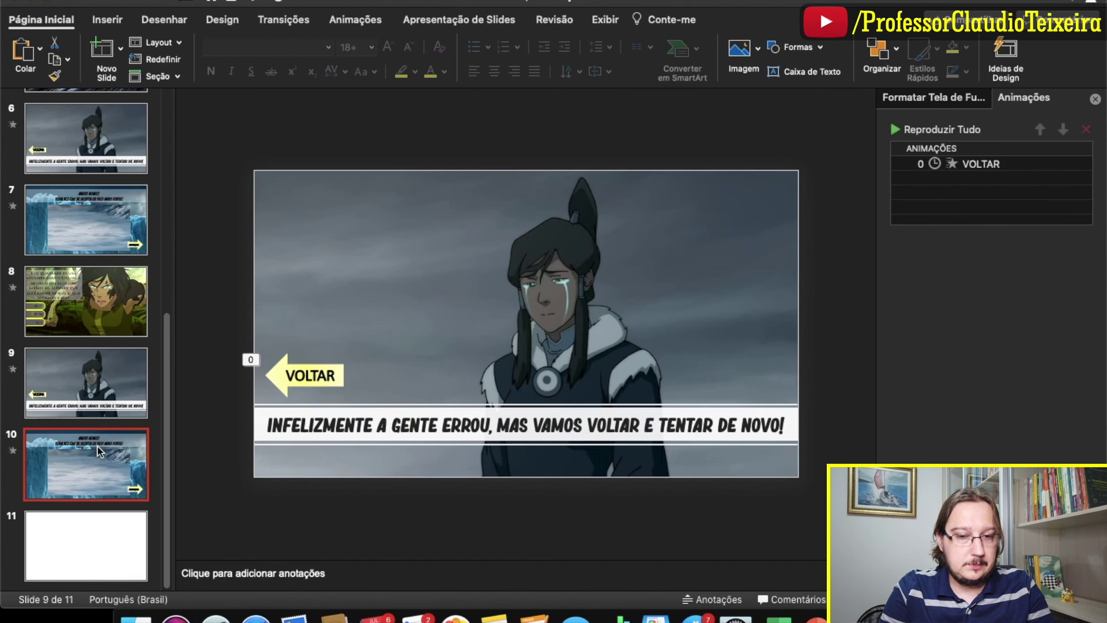
click(98, 522)
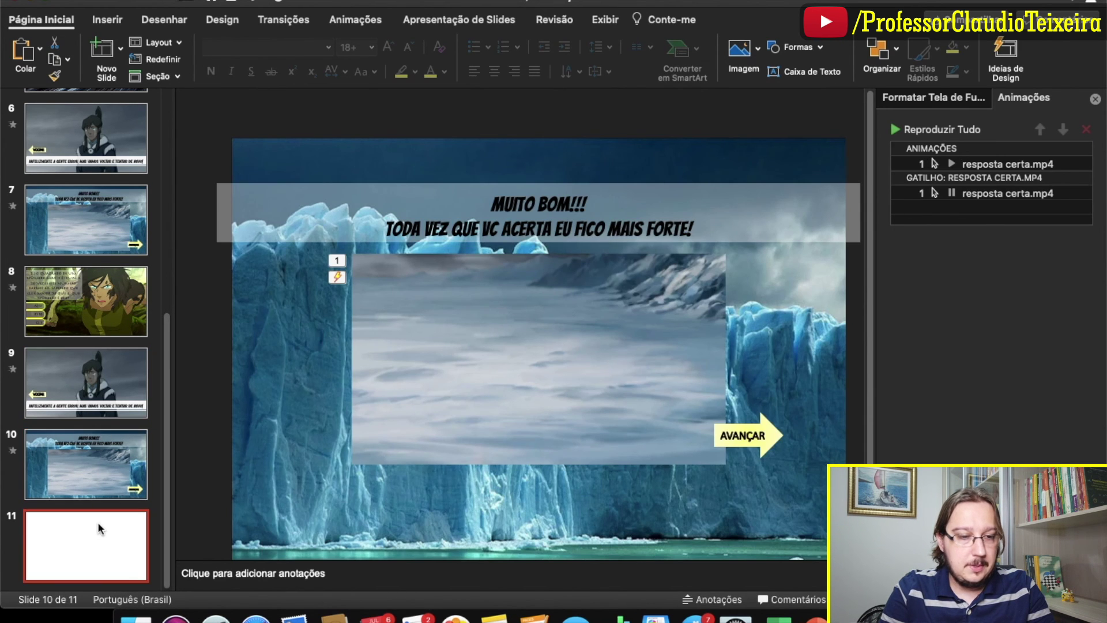
Step: Insert the picture slide 11.jpg and move it to the top of the slide
click(119, 23)
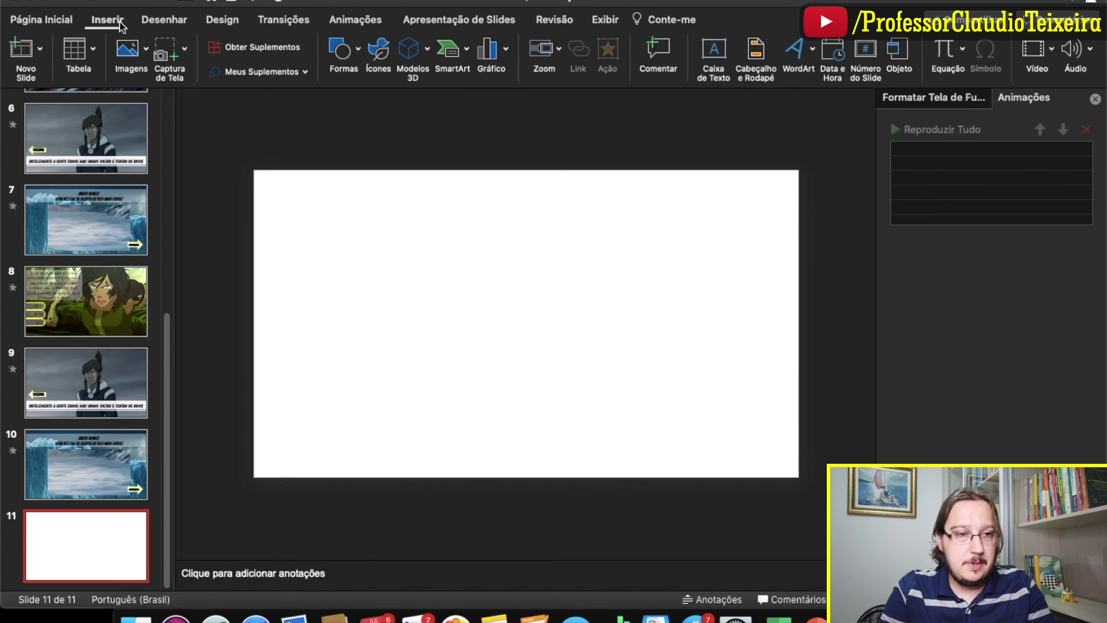
click(147, 57)
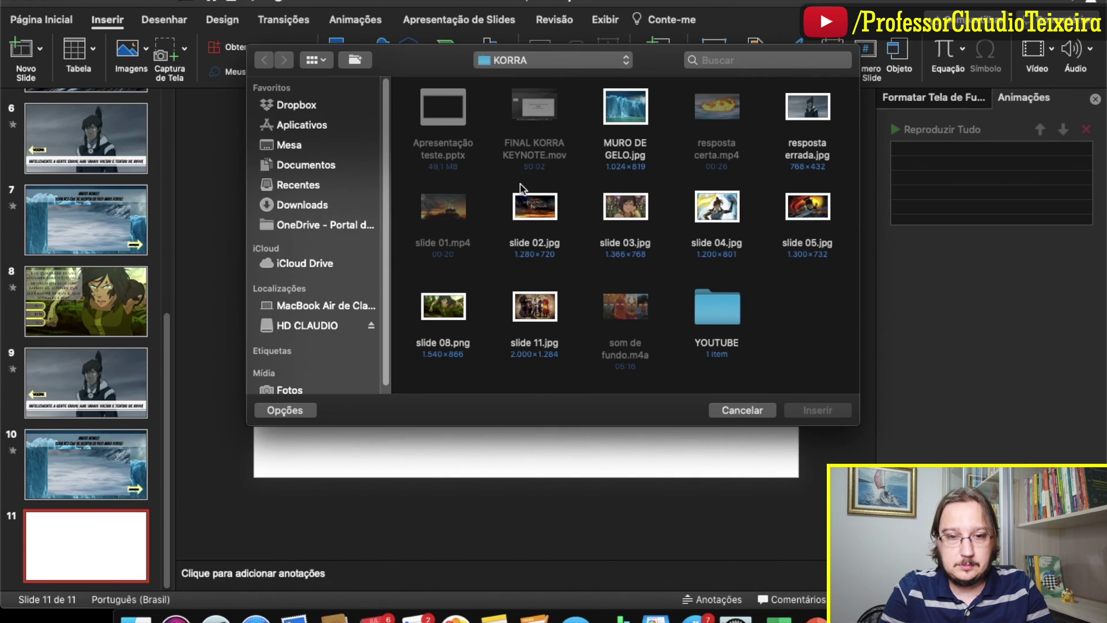
click(547, 304)
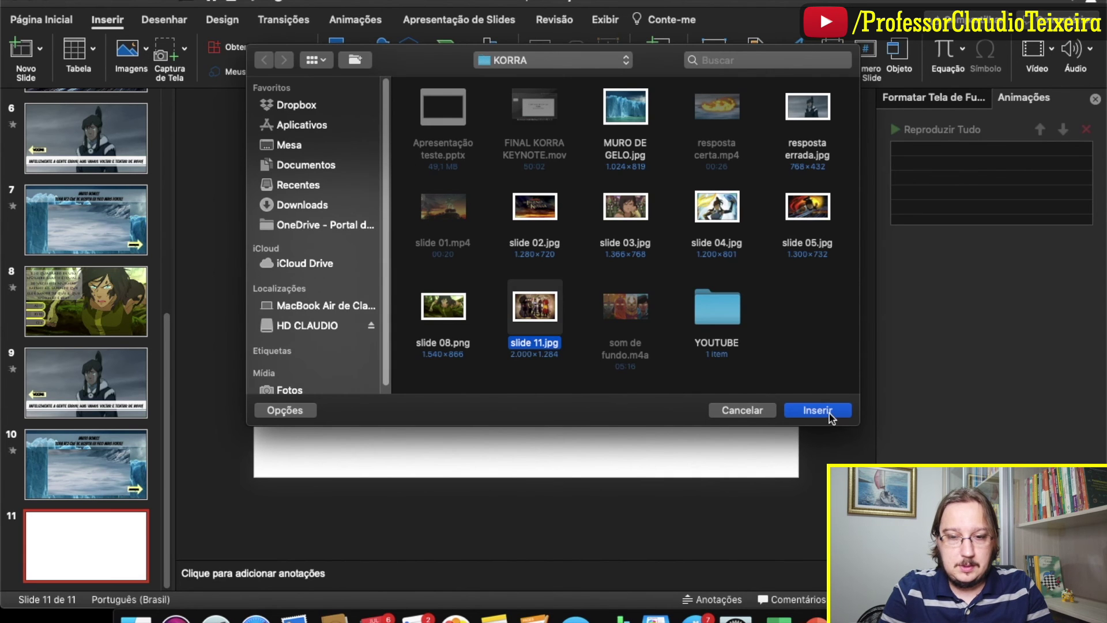
click(831, 417)
drag(451, 287, 499, 216)
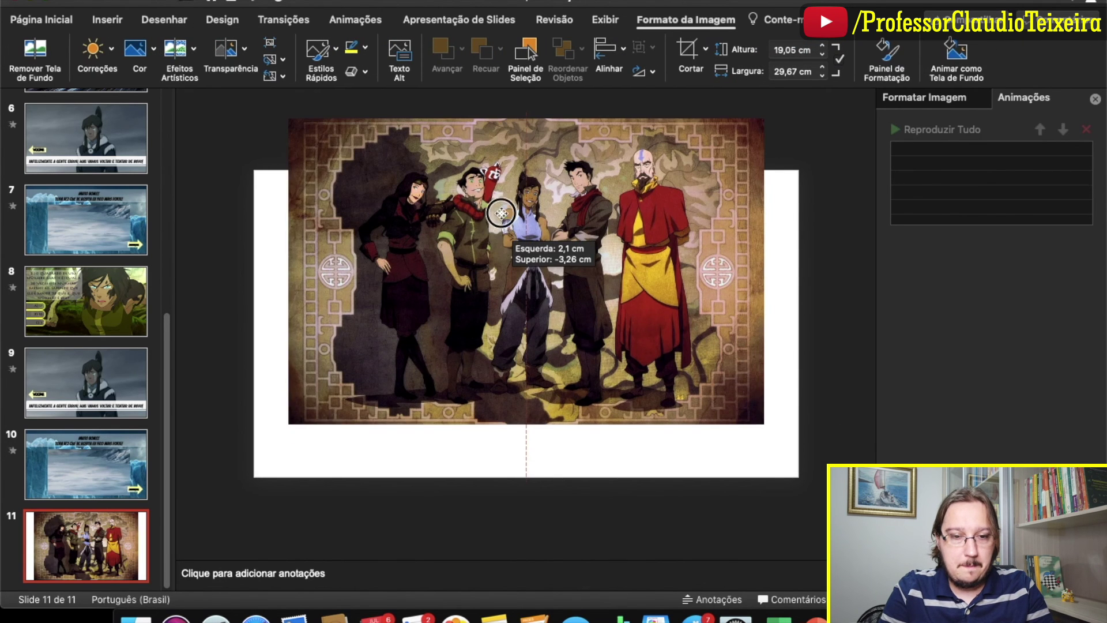
click(208, 92)
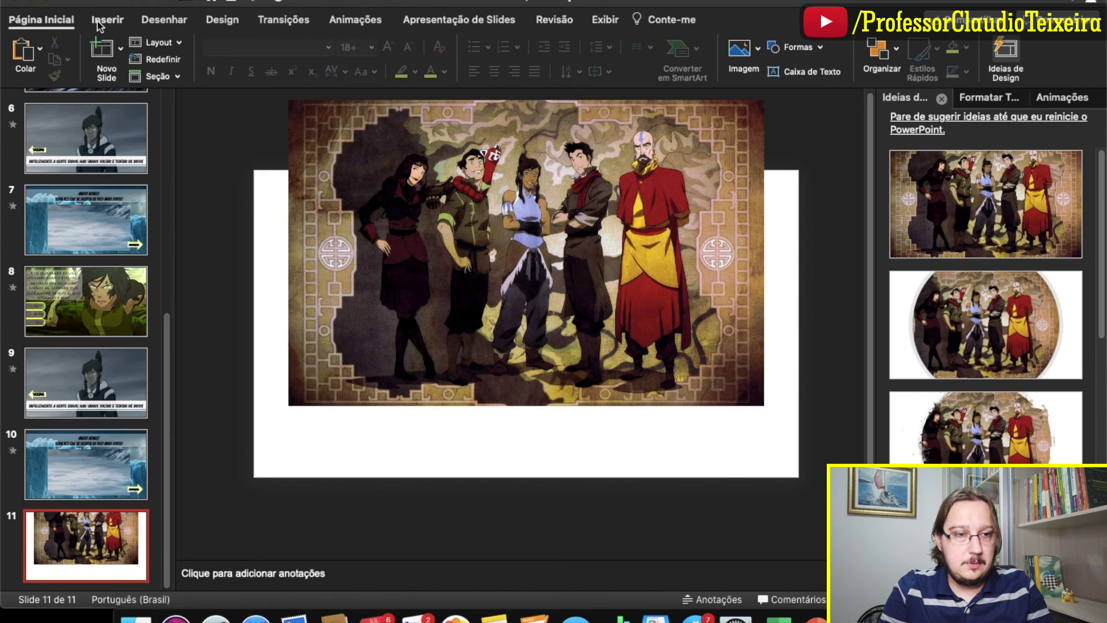
Step: Add a centred text box below the picture with the 'PARABÉNS!' congratulations and thank-you message
click(104, 23)
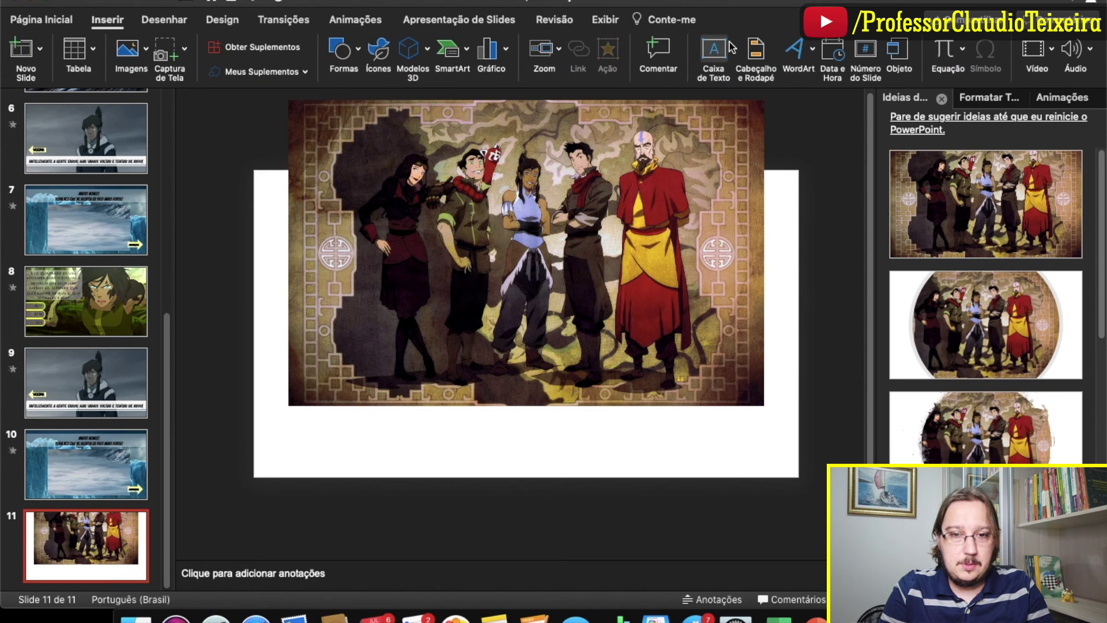
drag(304, 421, 798, 433)
text(PARABÉNS!!)
key(Return)
text(MU)
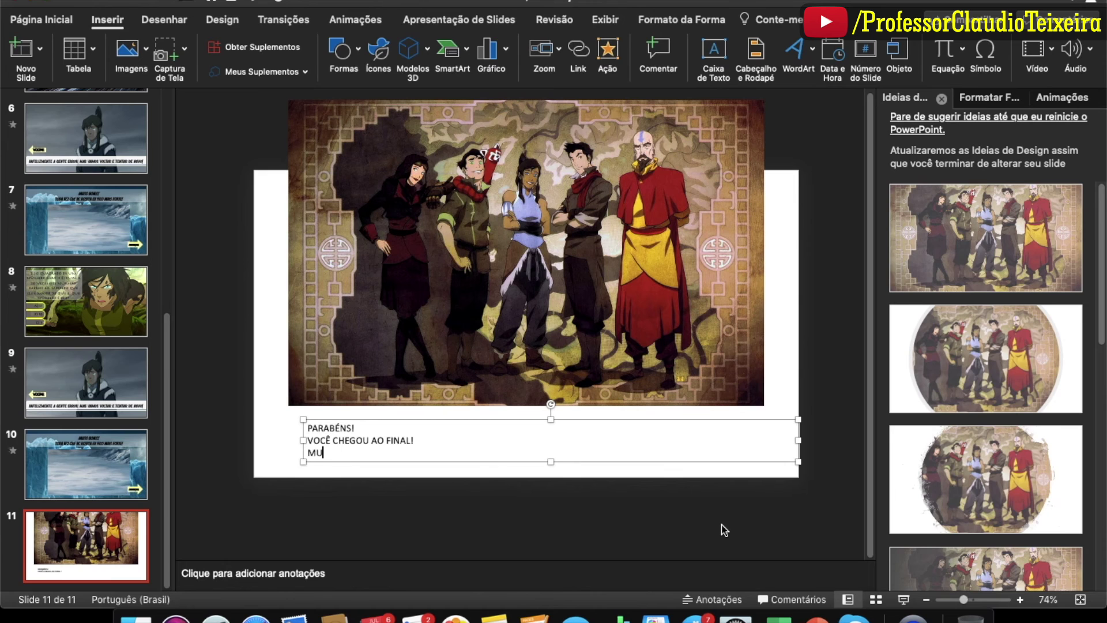
text( AJUDAR!)
key(Escape)
click(41, 19)
click(494, 71)
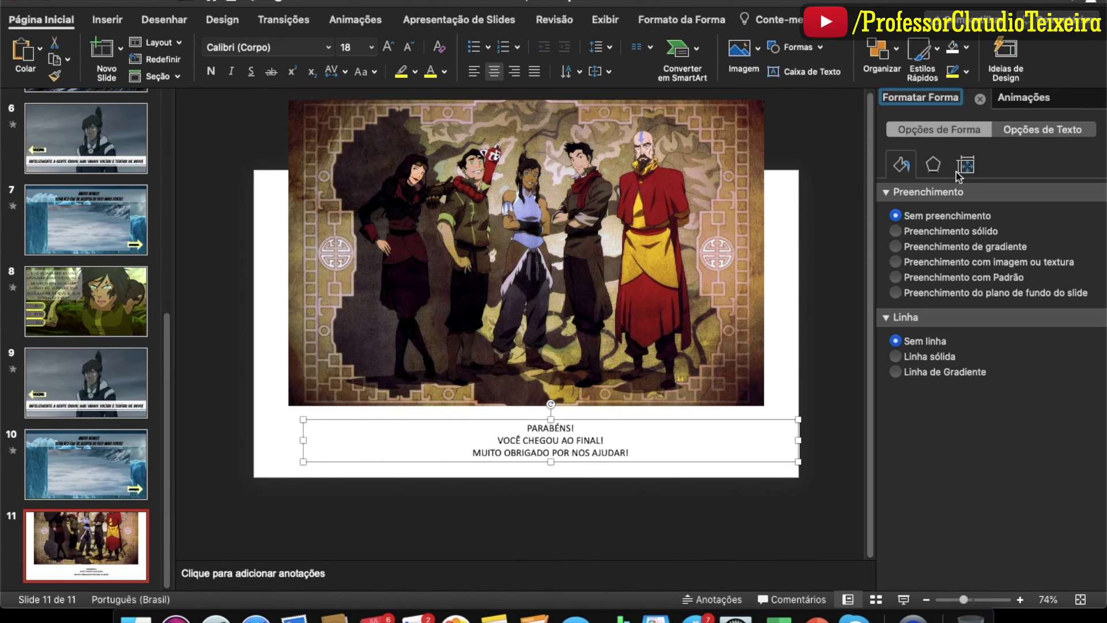
Step: Apply the first Design Ideas layout, putting the message on a dark left panel beside the team picture
click(514, 529)
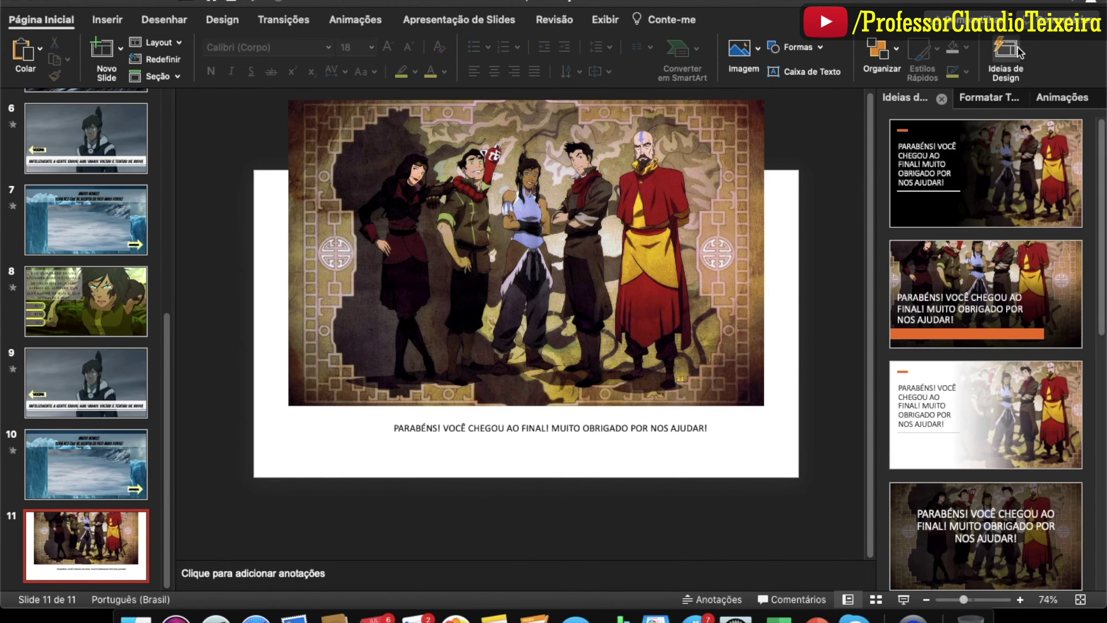
scroll(979, 381, down, 3)
scroll(978, 380, down, 3)
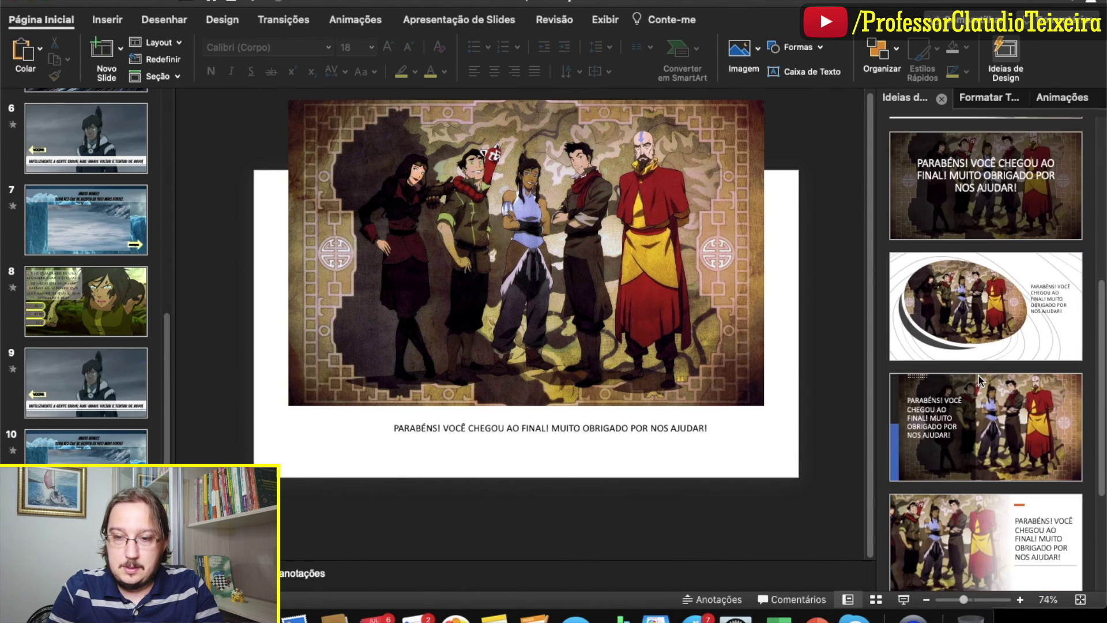
scroll(978, 381, down, 3)
scroll(979, 381, up, 1)
scroll(979, 380, up, 3)
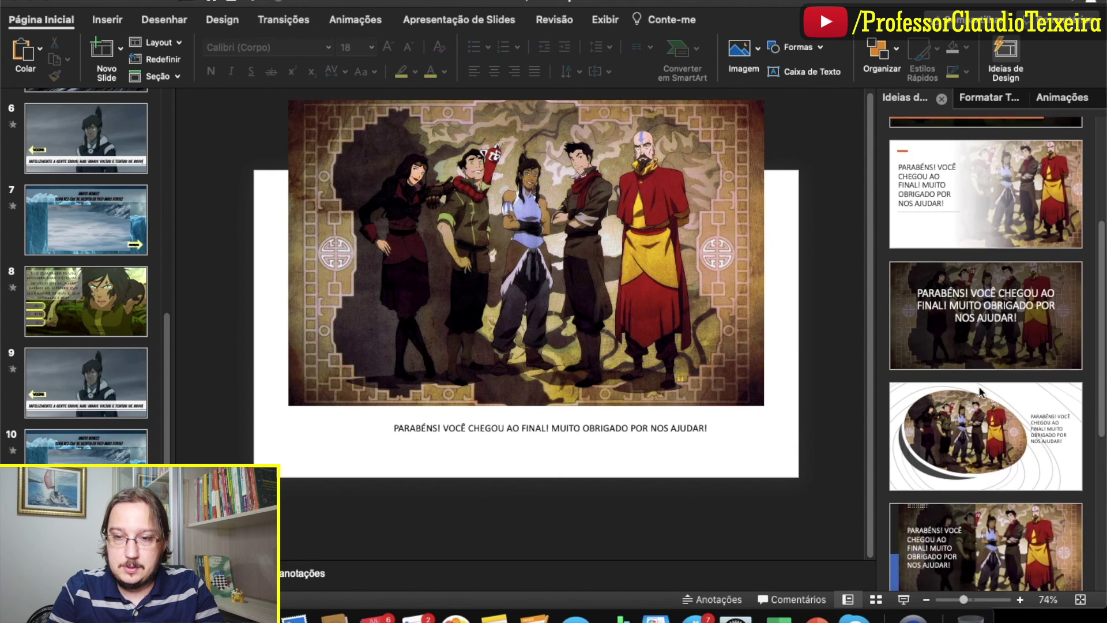
scroll(979, 386, up, 3)
scroll(981, 393, up, 3)
scroll(980, 392, down, 3)
scroll(981, 389, down, 3)
scroll(980, 384, up, 3)
scroll(981, 378, down, 2)
scroll(979, 378, down, 3)
click(985, 548)
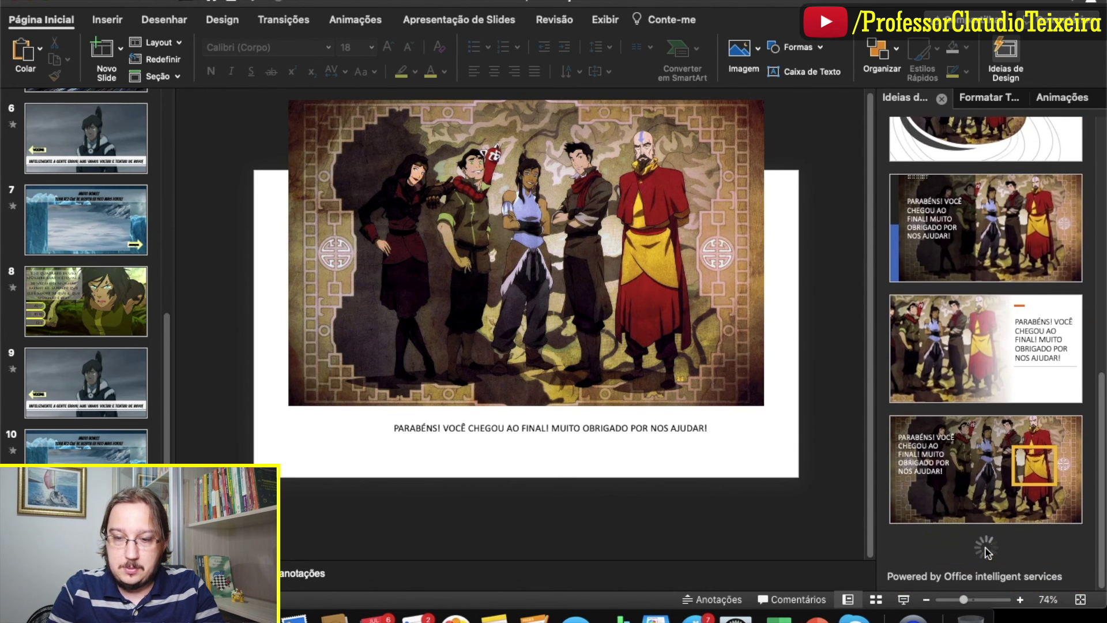
scroll(999, 506, down, 3)
scroll(1000, 506, down, 3)
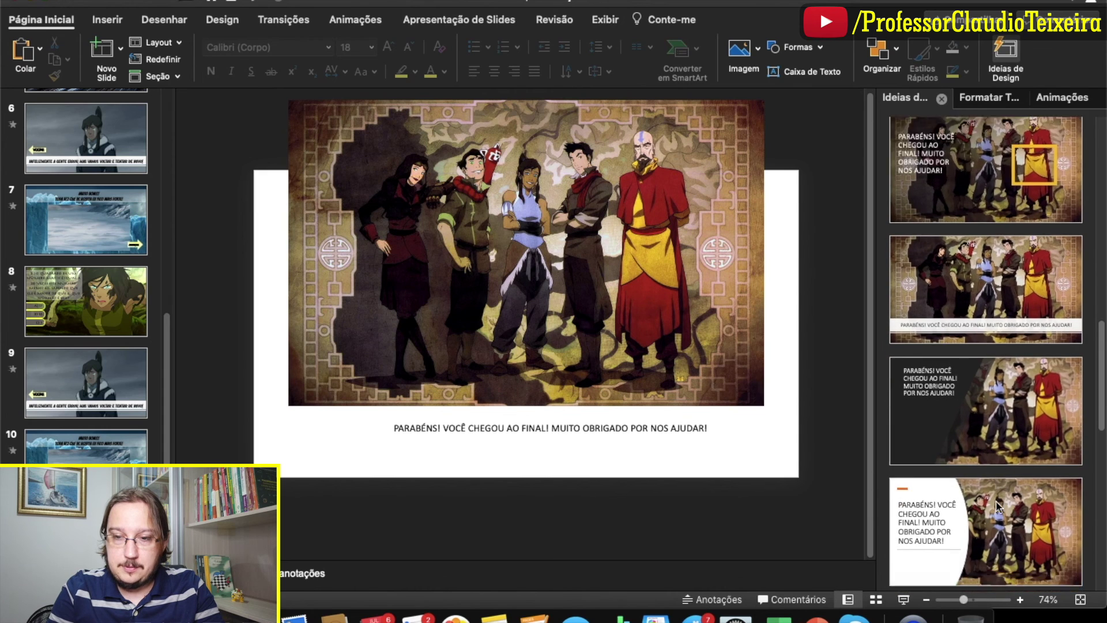
scroll(999, 506, up, 10)
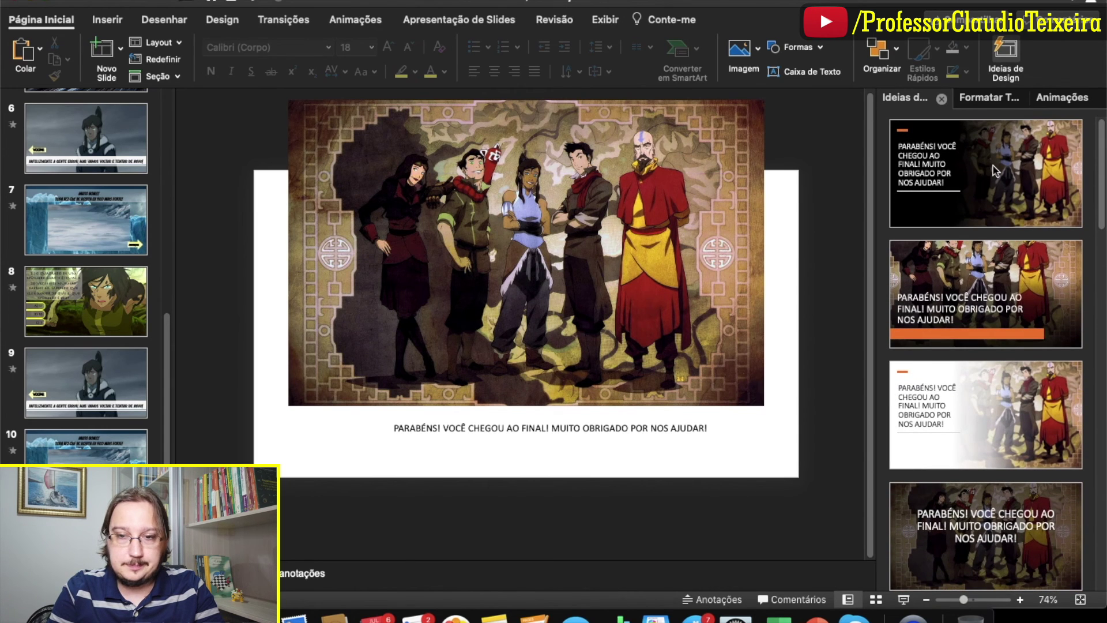
click(996, 171)
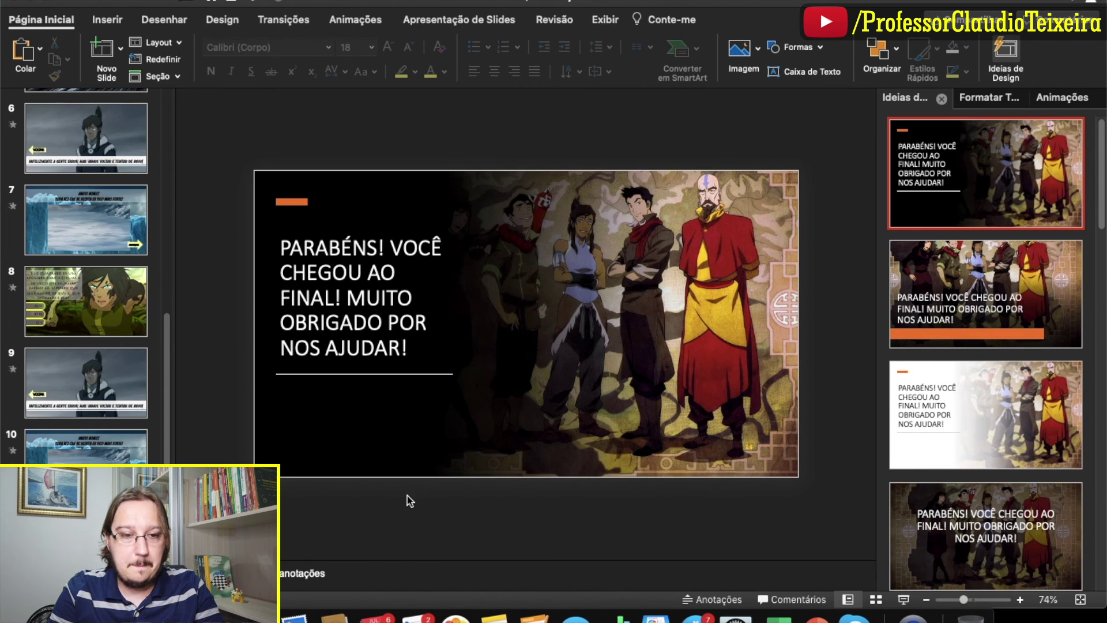
click(364, 227)
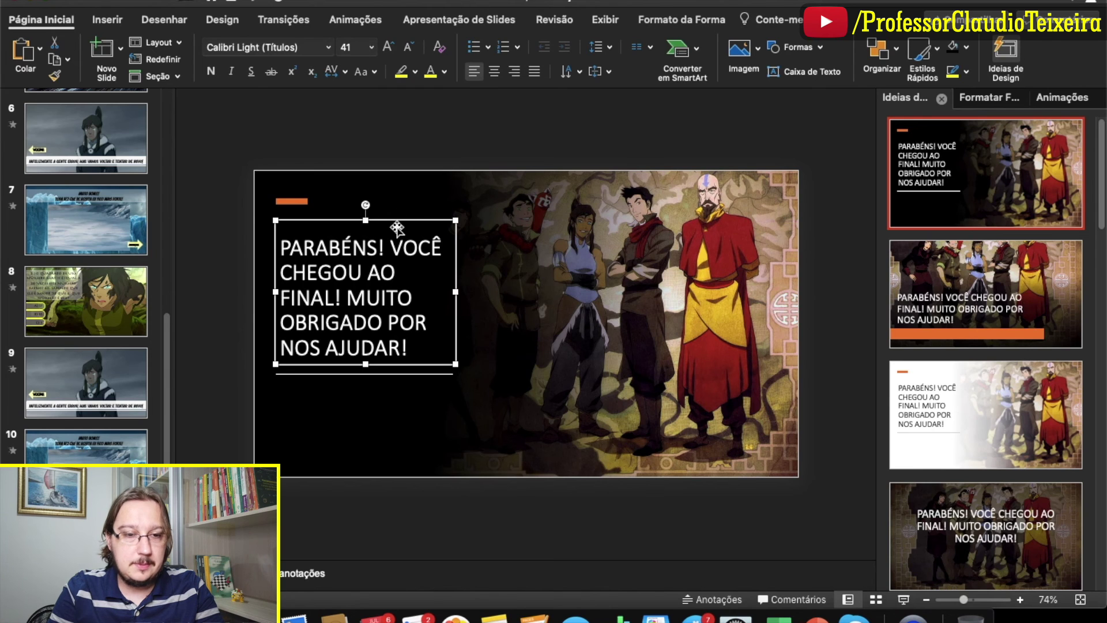
Step: Centre the congratulations title, set it in Bangers at 50 pt, and nudge it slightly up
click(494, 71)
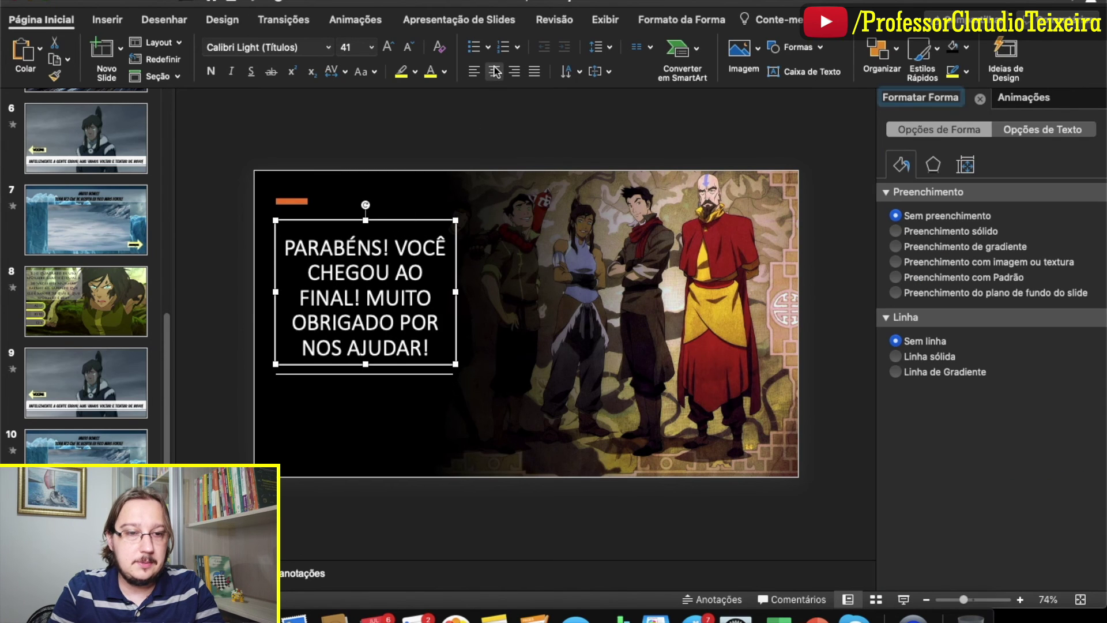
click(330, 49)
click(268, 171)
click(389, 46)
click(390, 46)
click(390, 46)
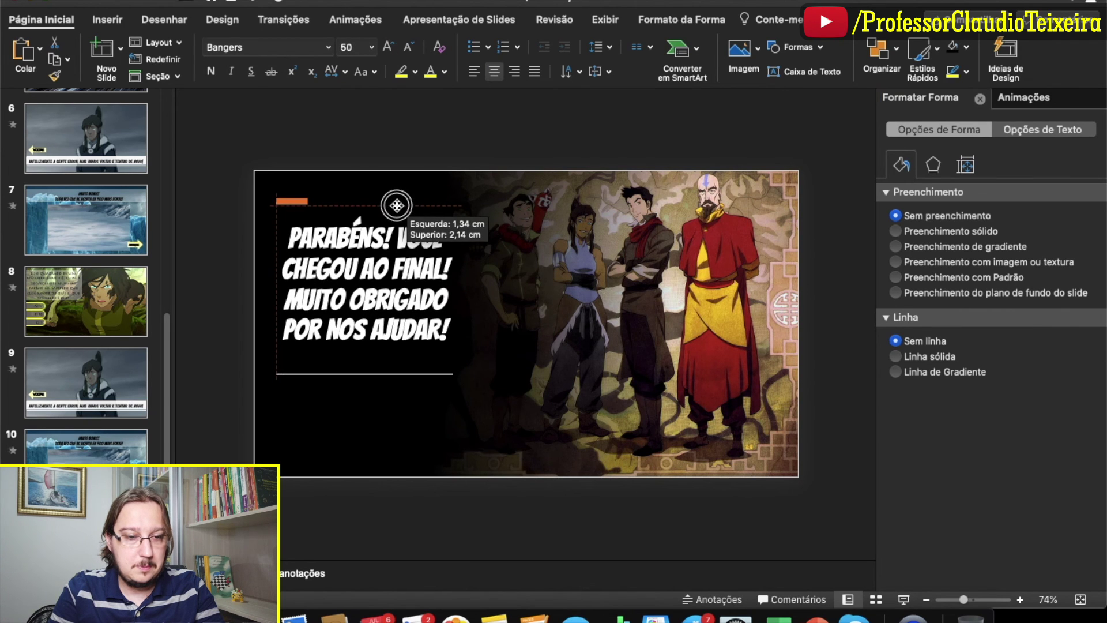
drag(397, 220, 396, 212)
click(512, 154)
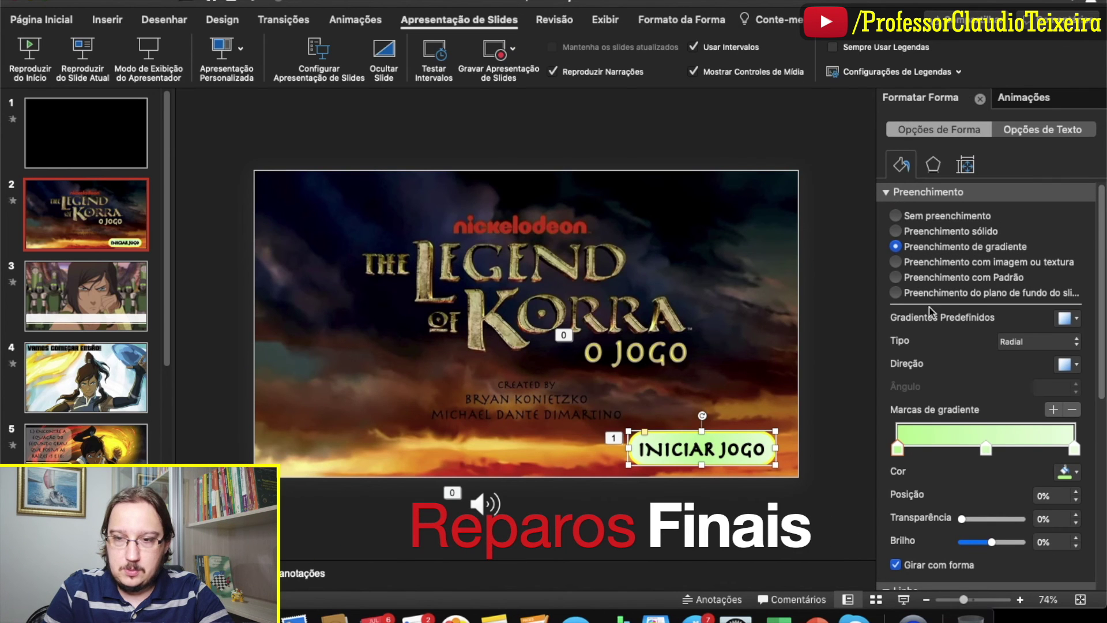
Step: Set the INICIAR JOGO animation to start After Previous with a 1-second delay
click(1024, 98)
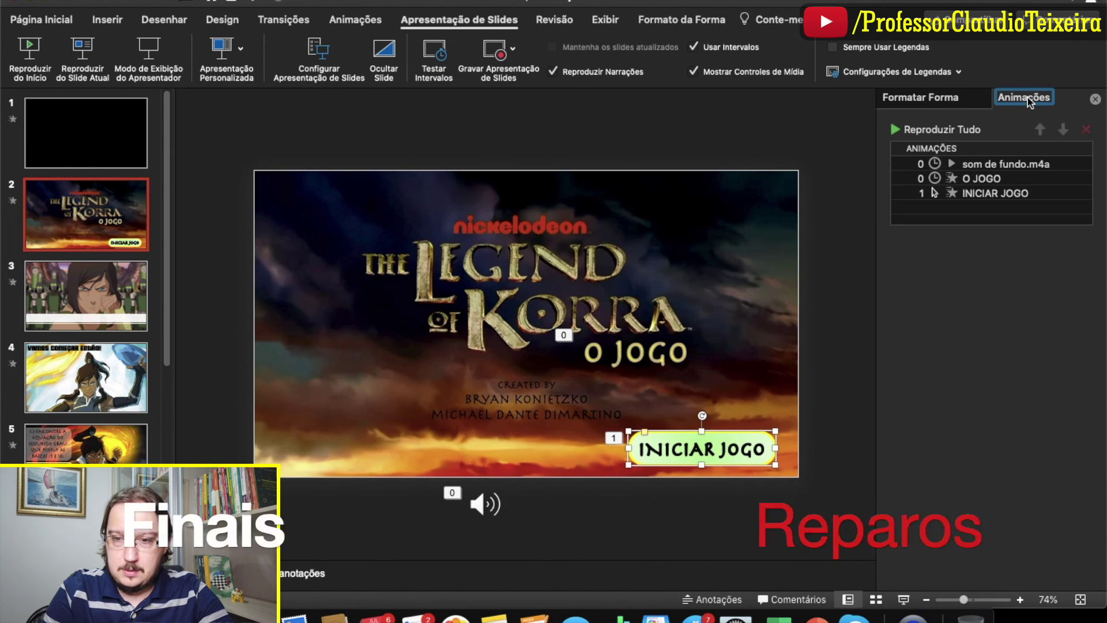
click(984, 195)
click(991, 430)
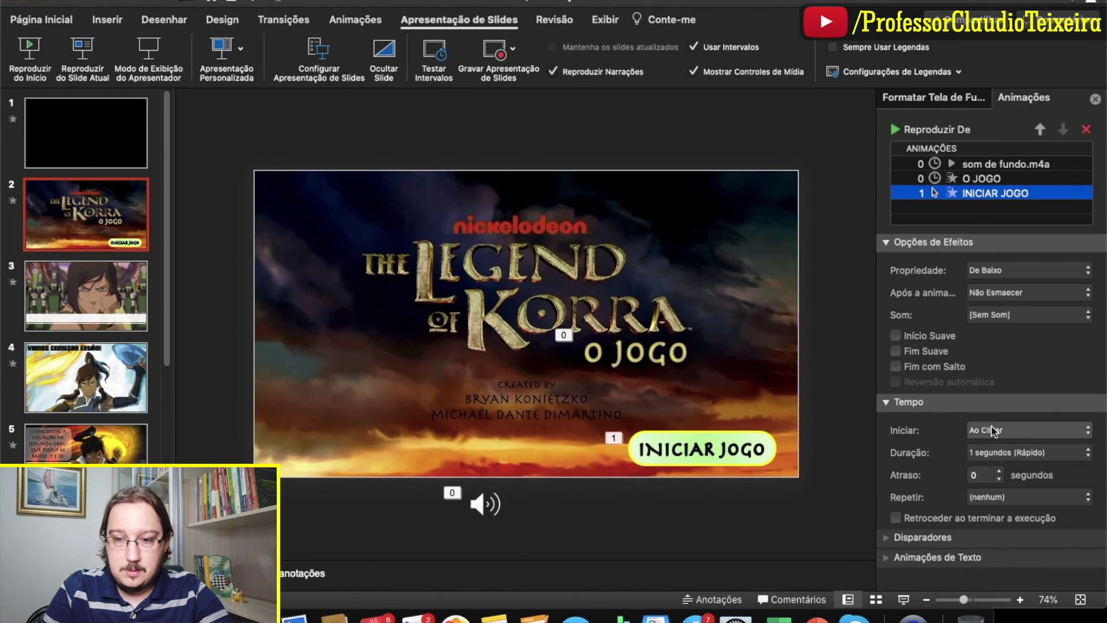
click(992, 459)
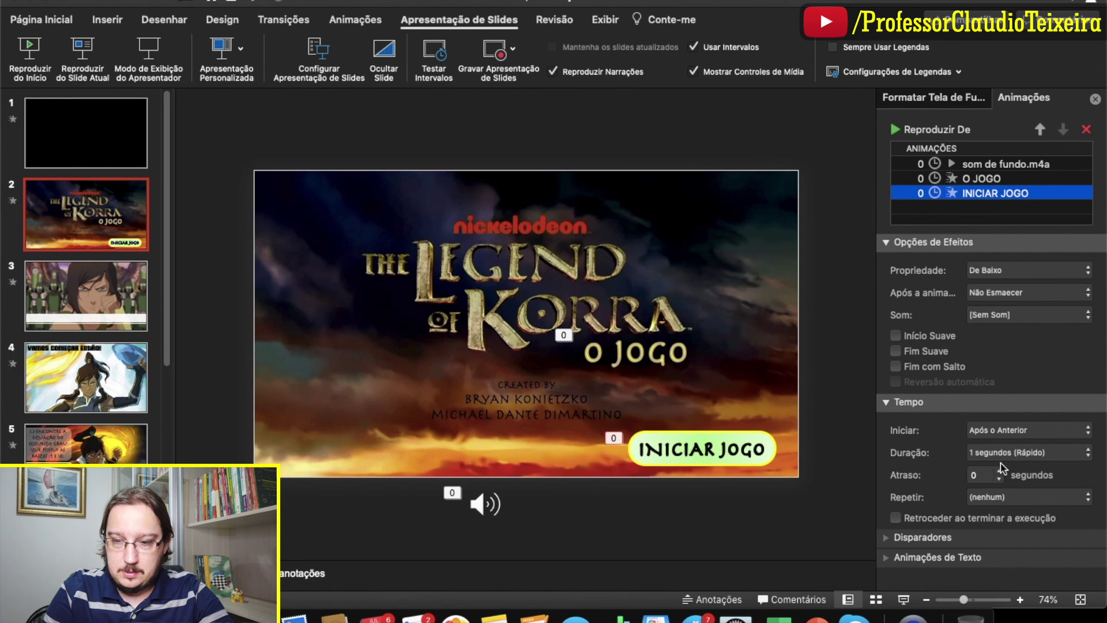
click(1001, 471)
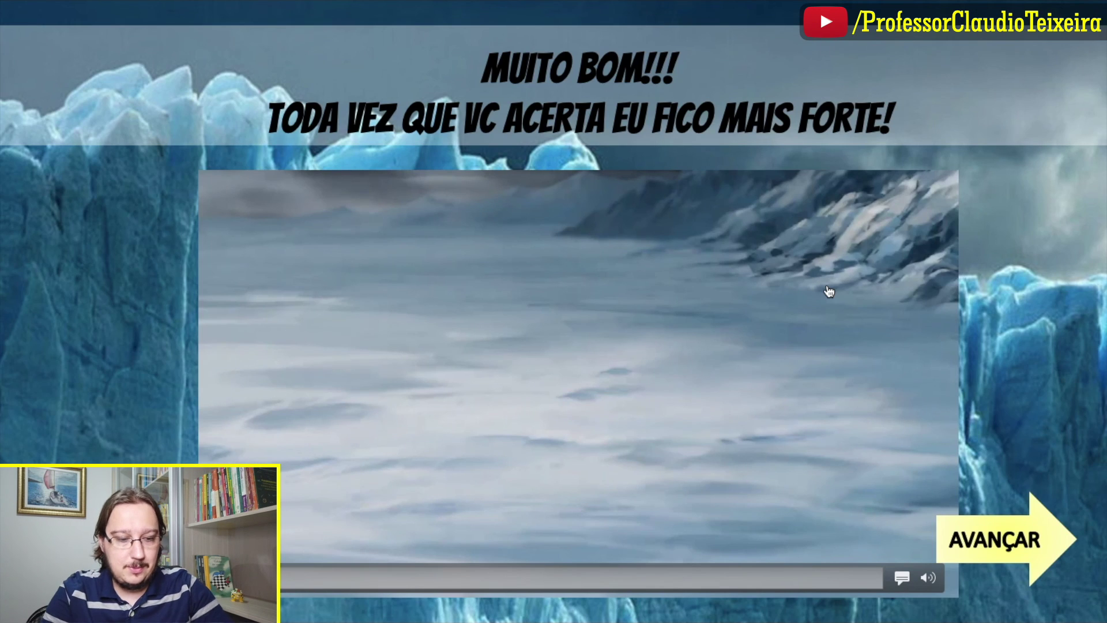
Step: Exit the slideshow, try removing the video's trigger and setting After Previous, then undo it
key(Escape)
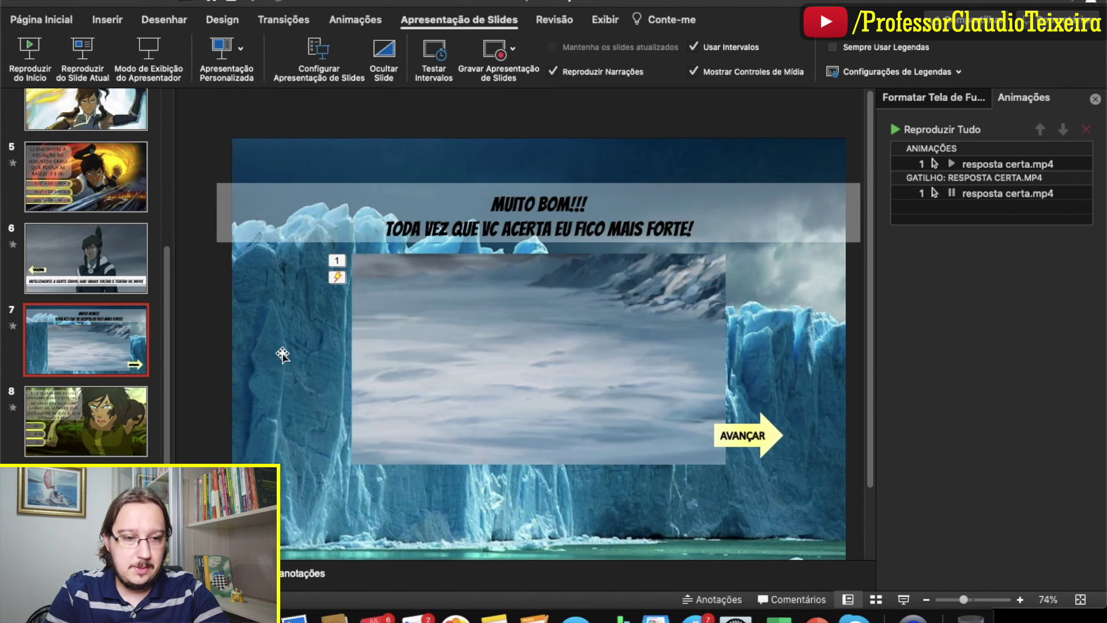
click(522, 307)
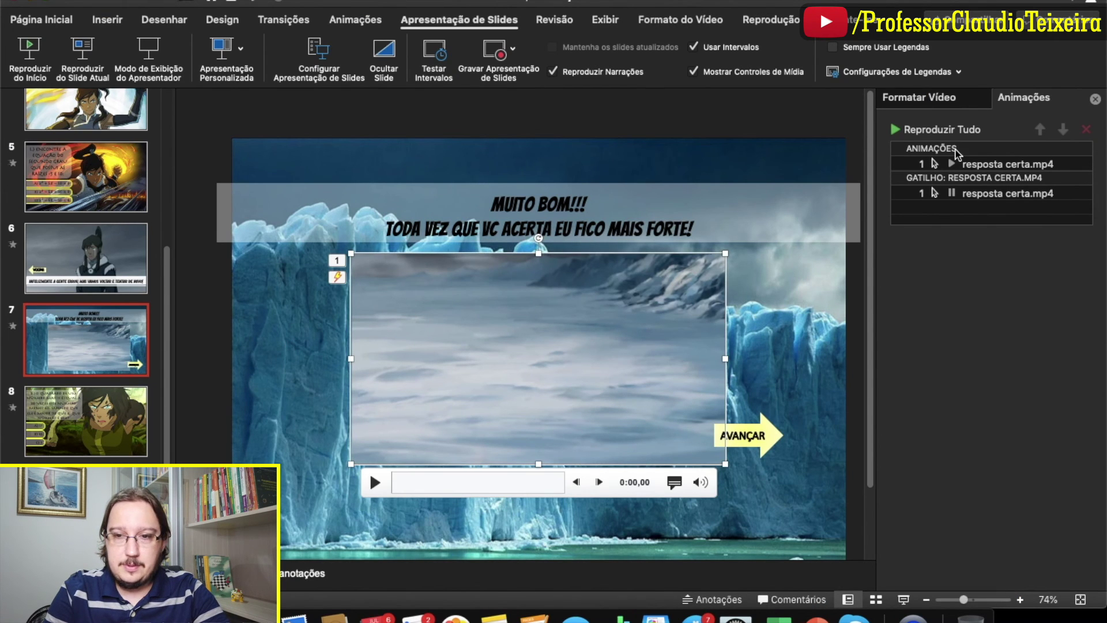
click(984, 193)
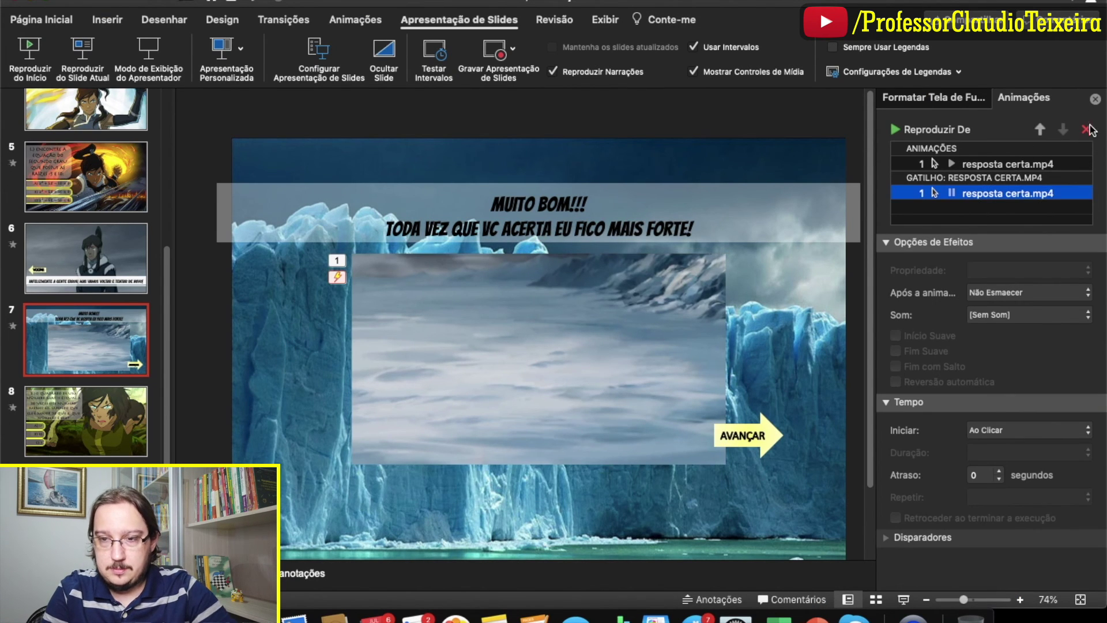
click(1087, 130)
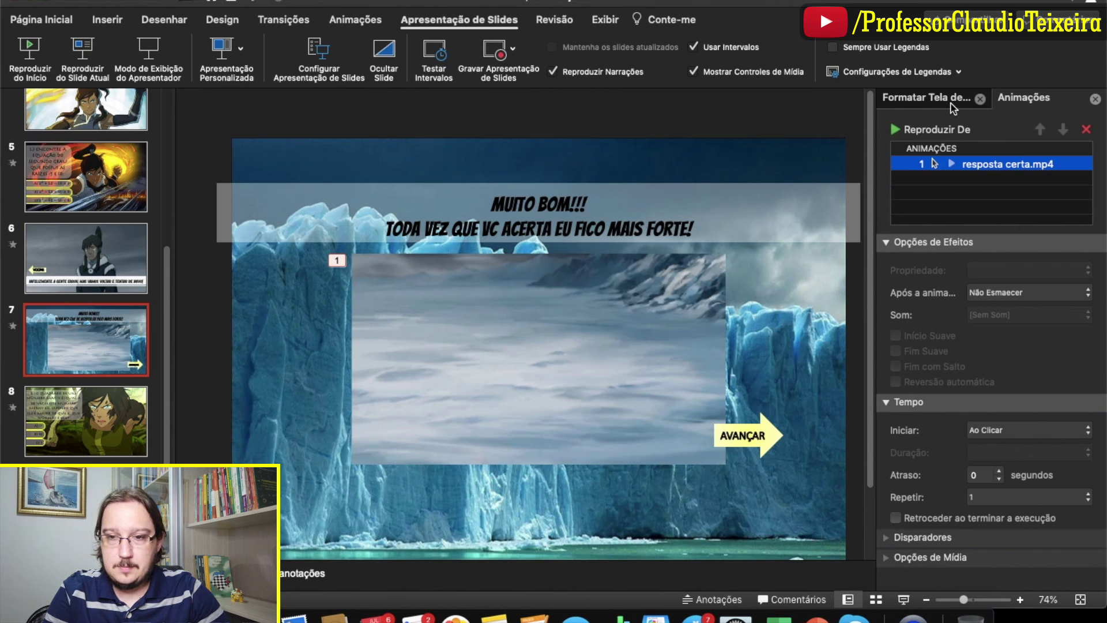
click(1010, 430)
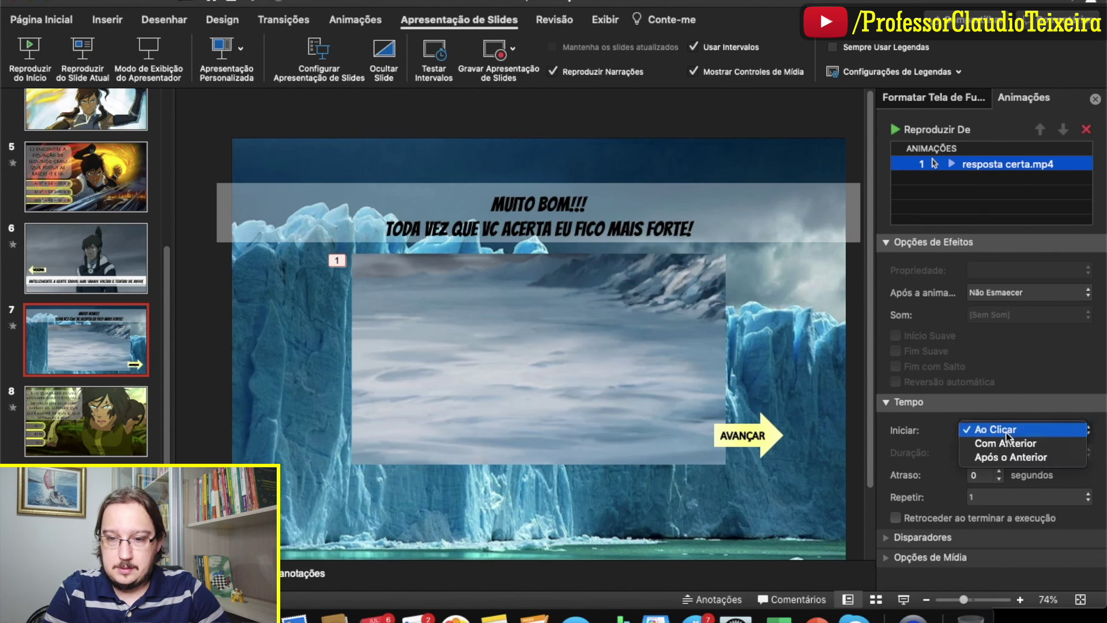
click(1001, 460)
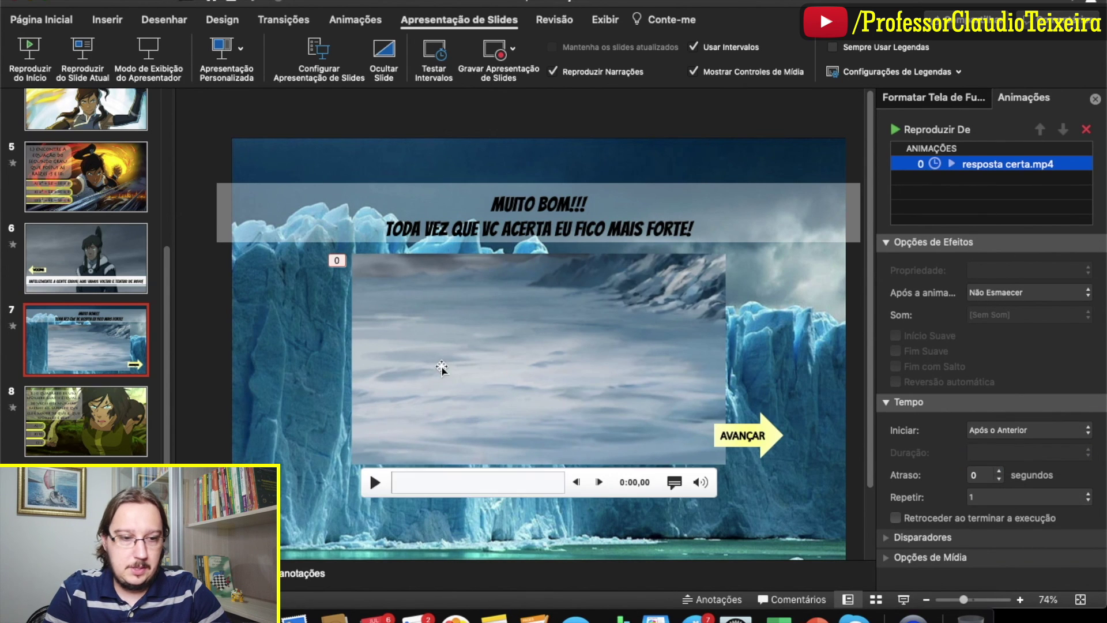
scroll(151, 424, down, 2)
key(super+z)
key(super+z)
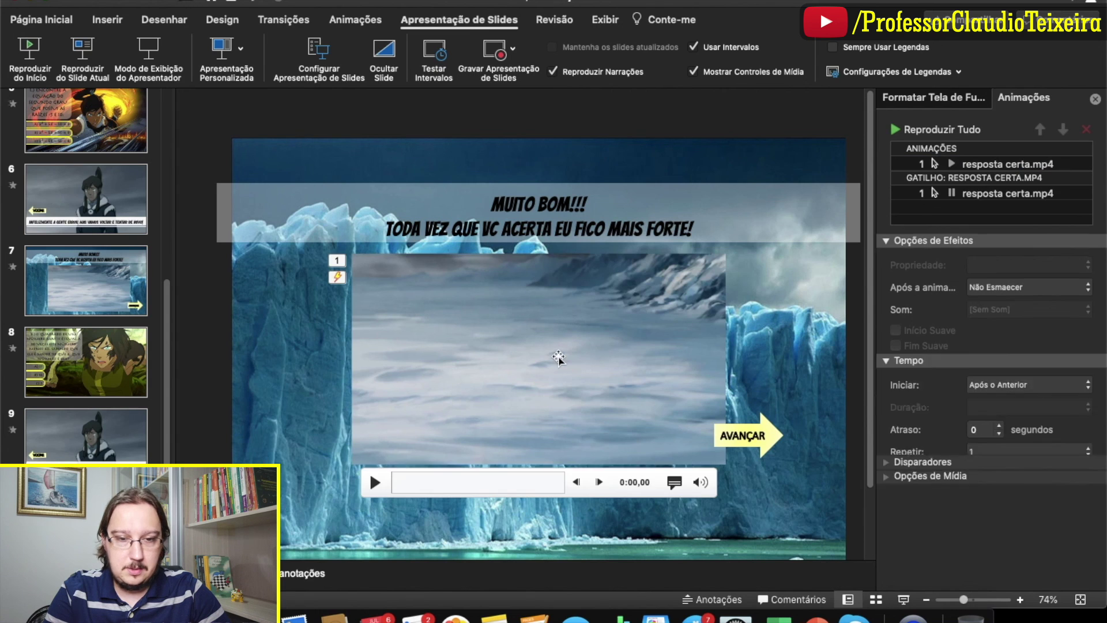
Step: Remove the resposta certa.mp4 click trigger and set the video to start After Previous
click(1038, 195)
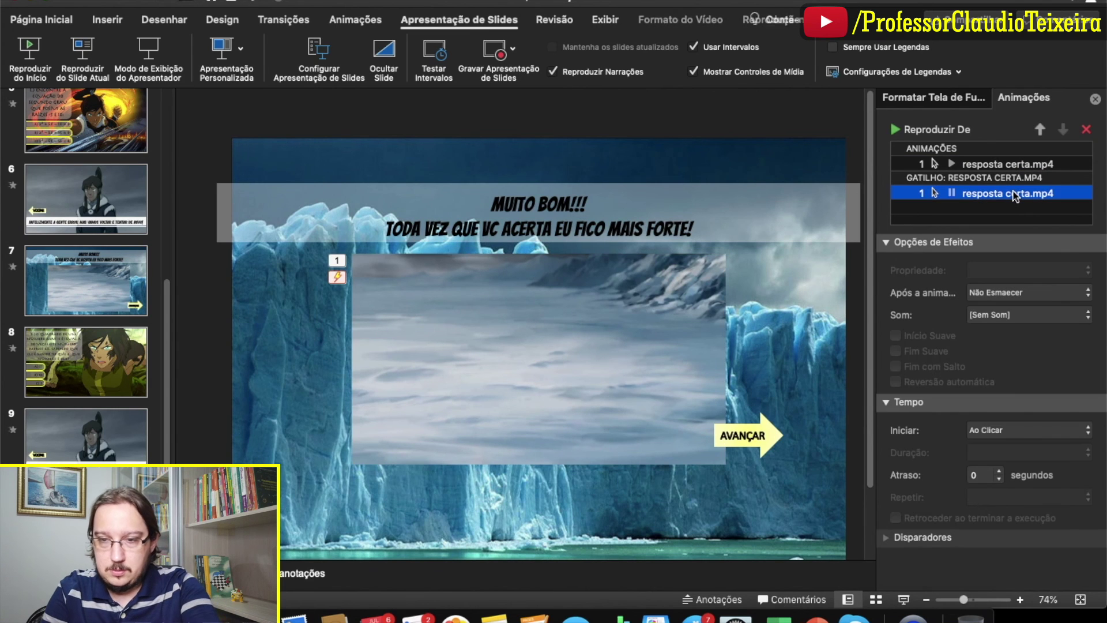
click(1085, 132)
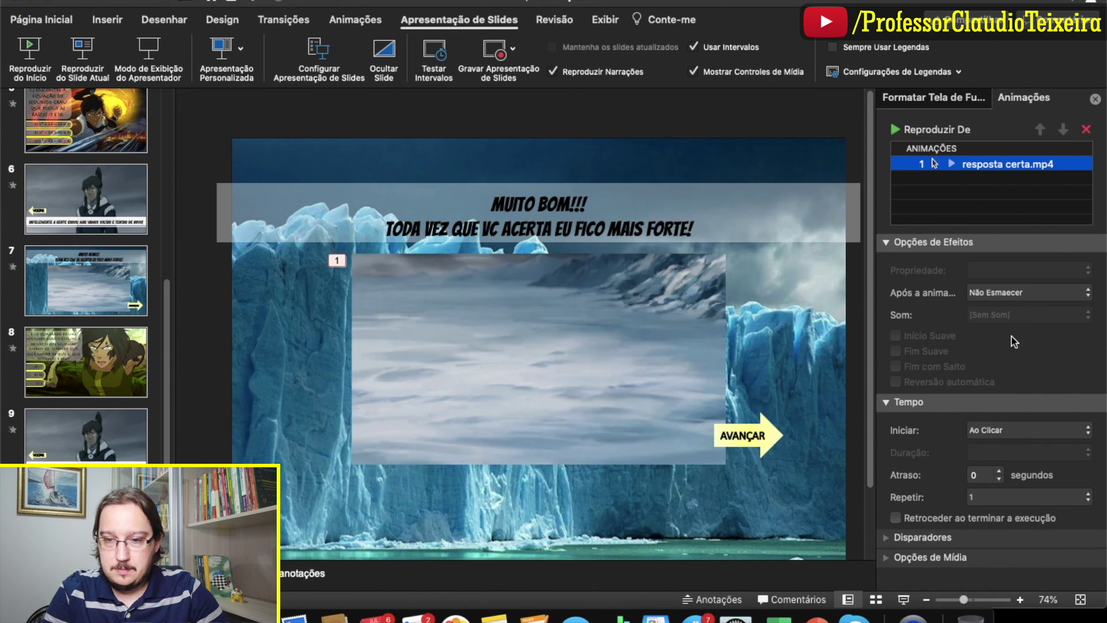
click(1001, 430)
click(998, 458)
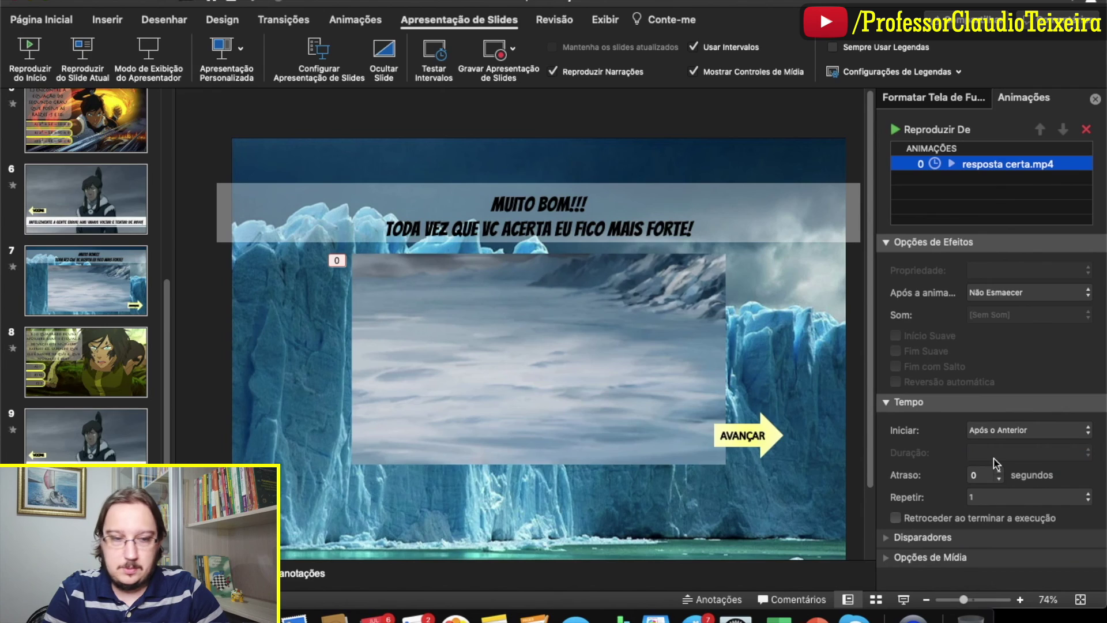
click(30, 52)
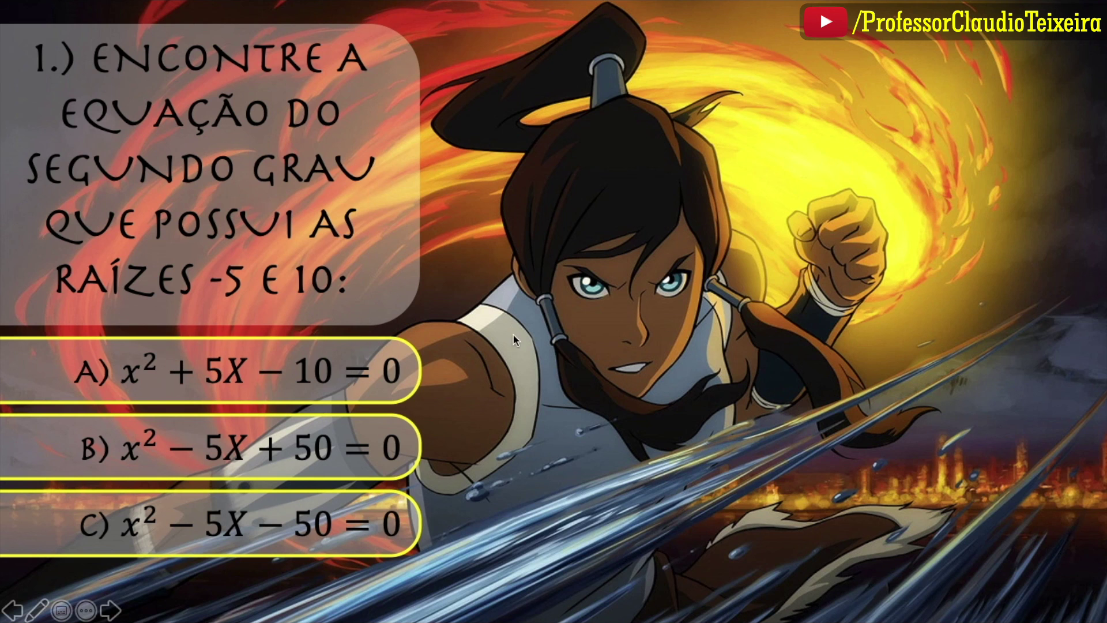
Step: On question 1, try wrong answers and VOLTAR, pick correct answer C, then advance past Muito Bom
click(283, 360)
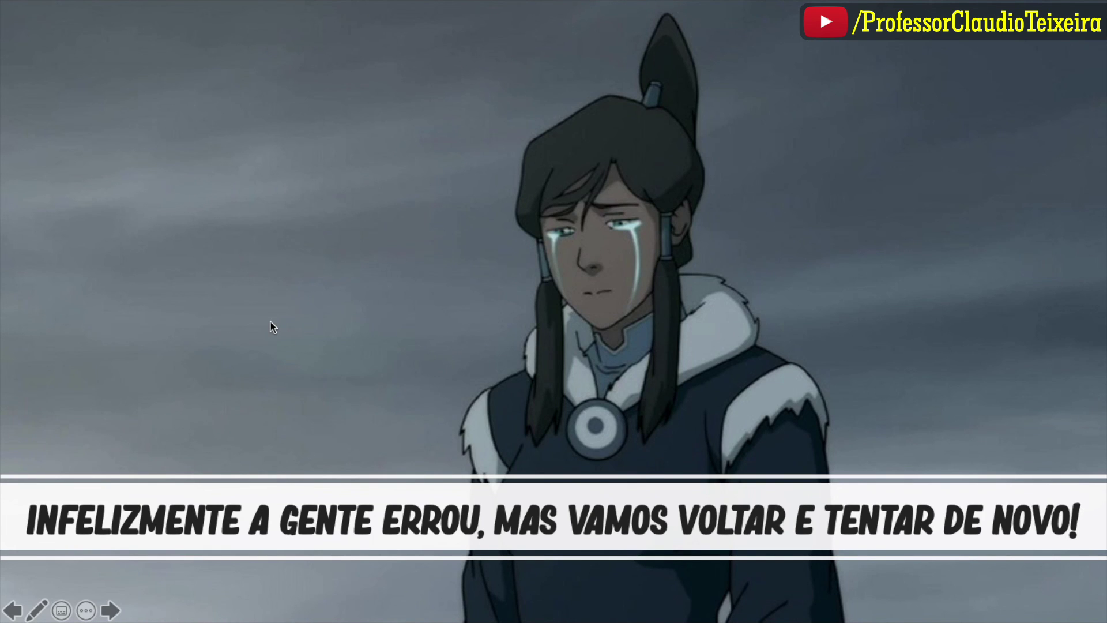
click(128, 400)
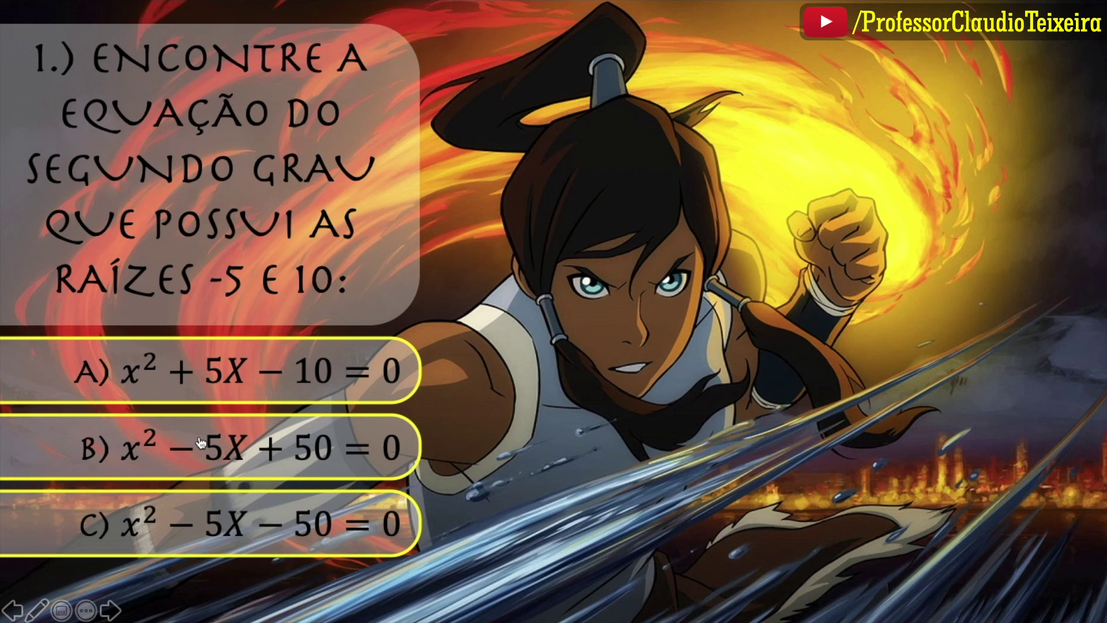
click(201, 442)
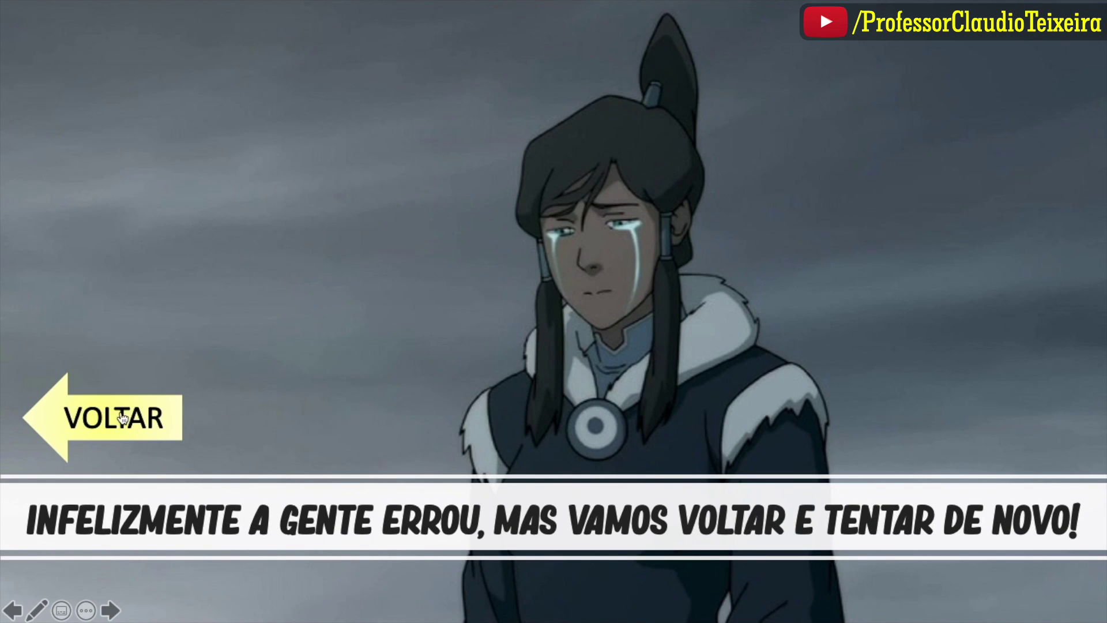
click(122, 419)
click(112, 521)
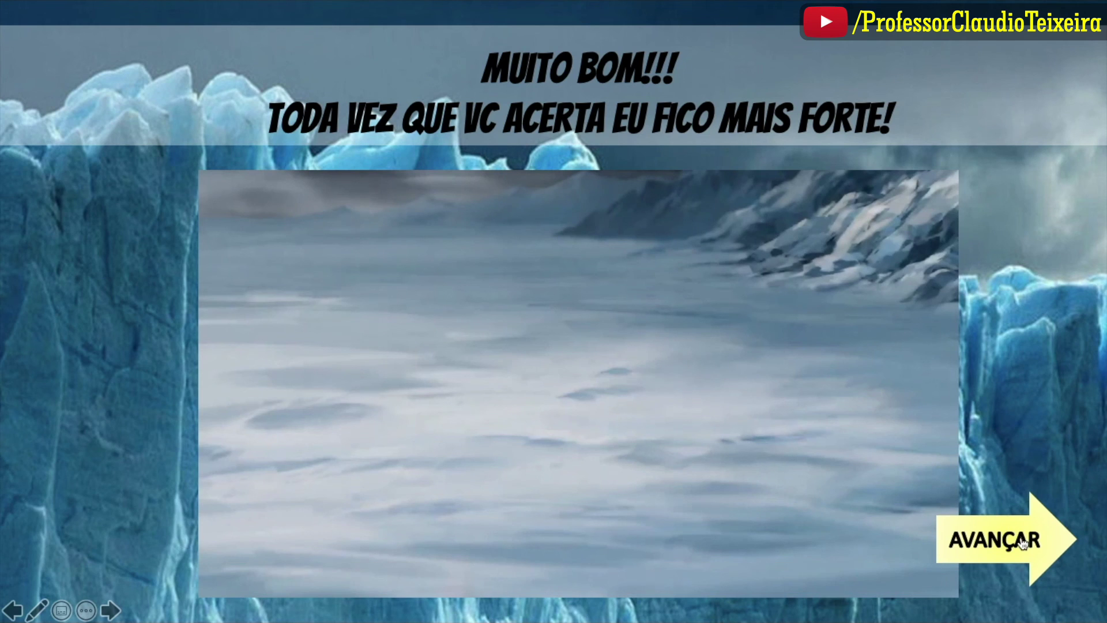
click(1023, 544)
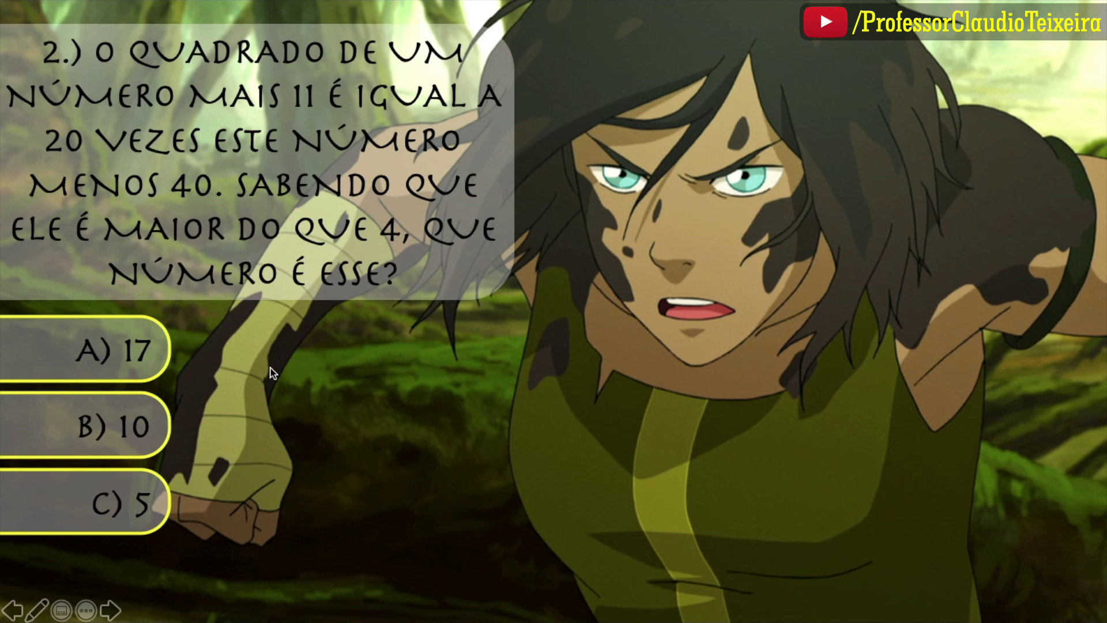
Step: On question 2, try answers B and C) 5, return, pick A) 17, then advance to the final slide
click(119, 422)
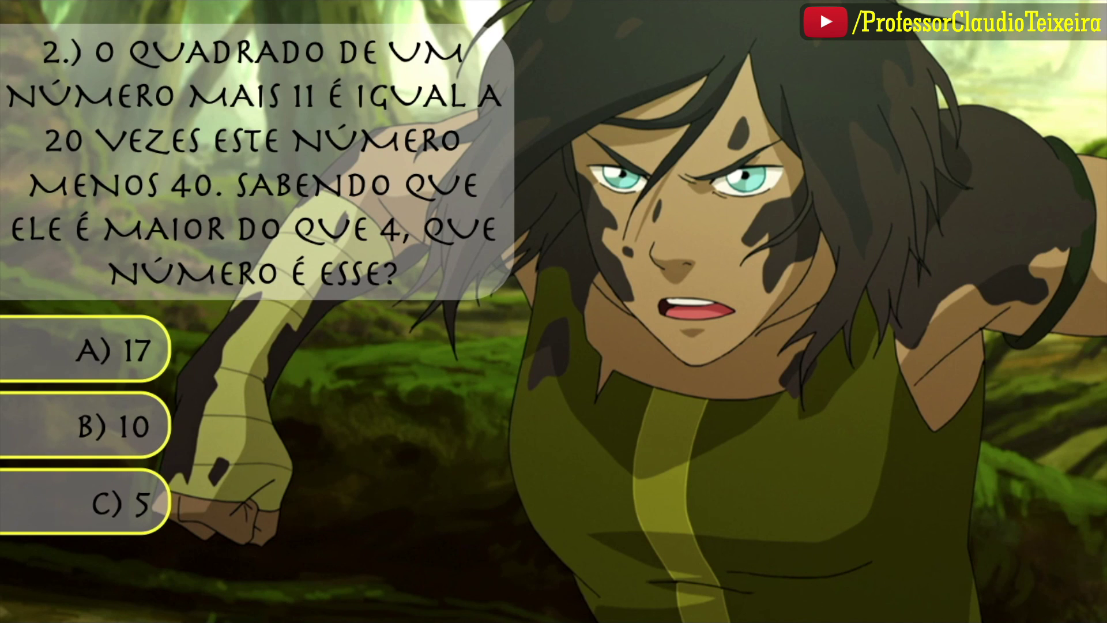
click(73, 504)
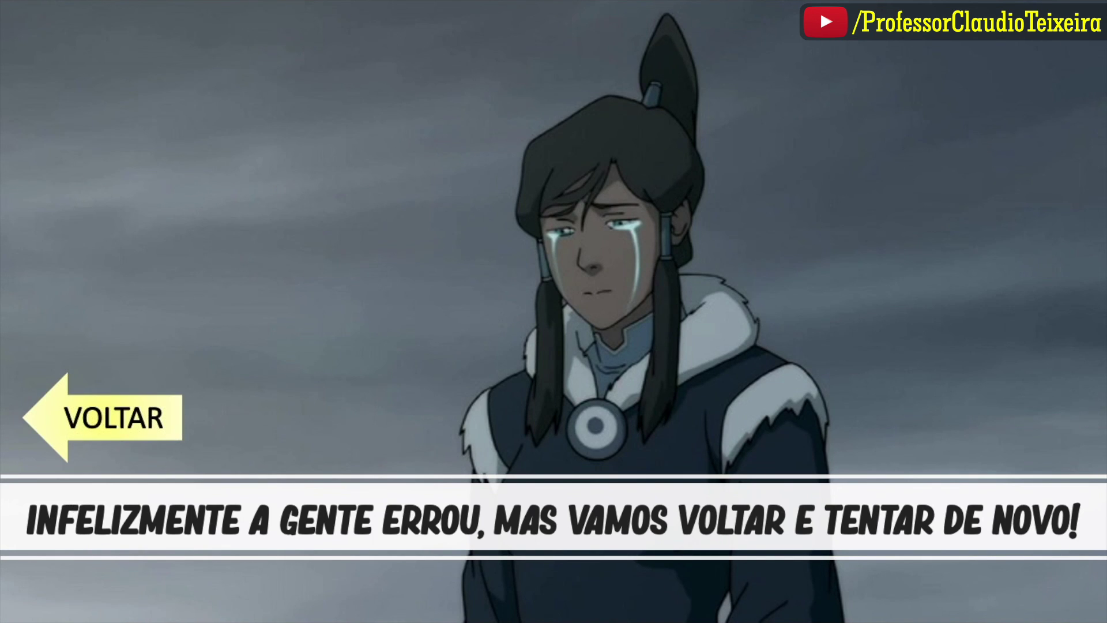
click(90, 418)
click(124, 331)
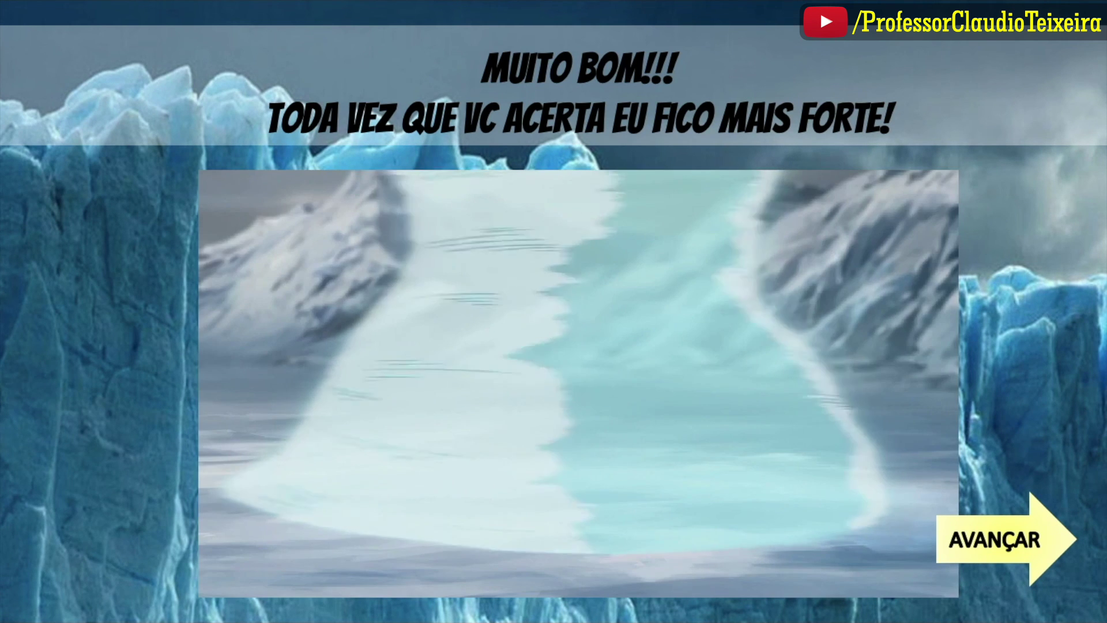
click(1023, 548)
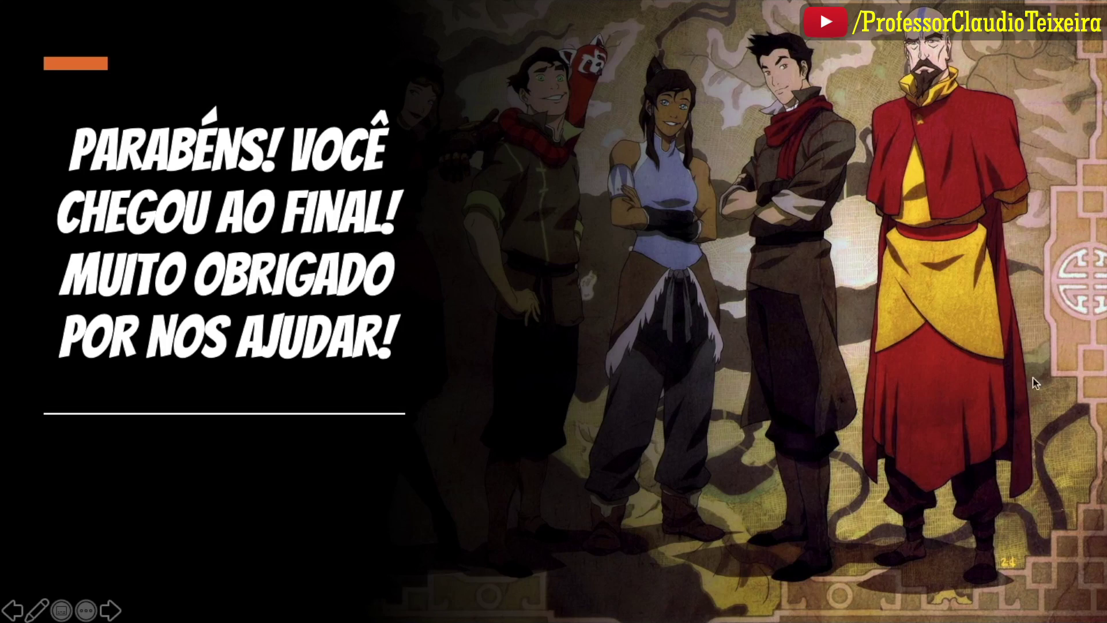